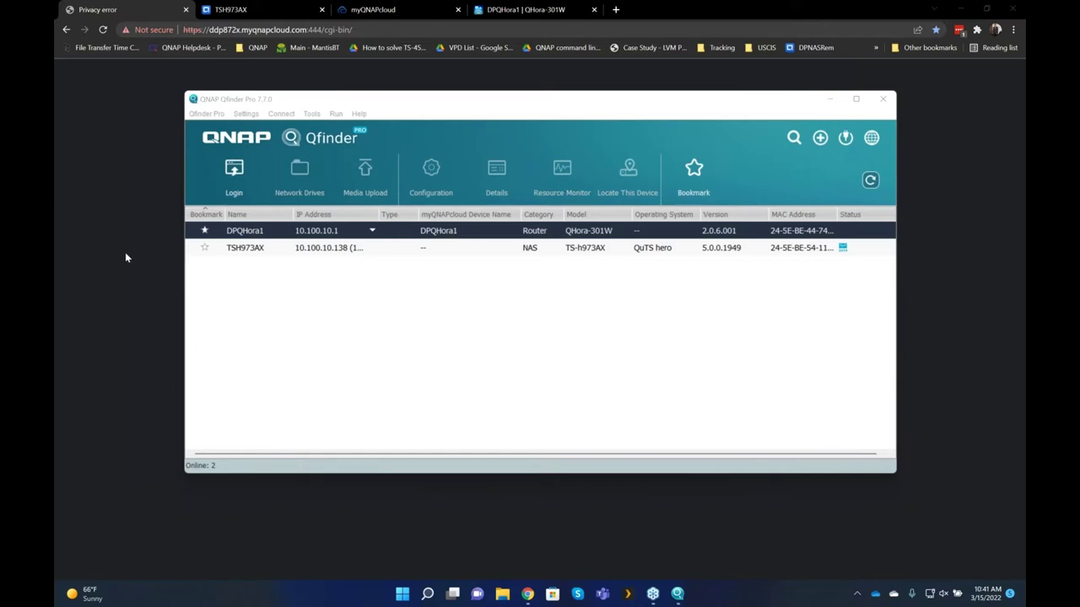
- On the TSH973AX NAS desktop, open myQNAPcloud and review its still-empty Overview page
left_click(126, 253)
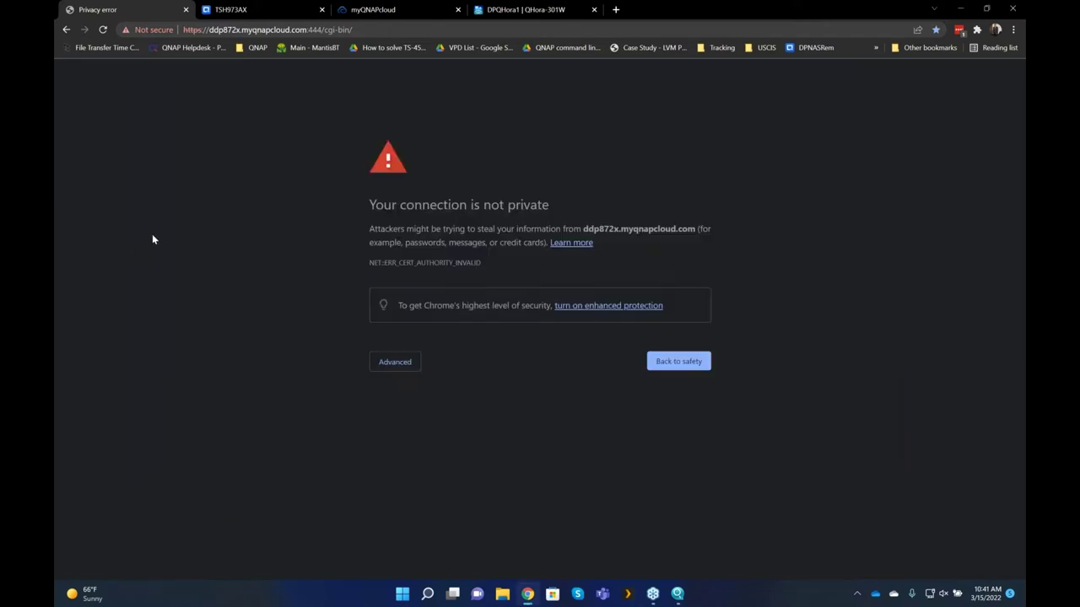
left_click(253, 10)
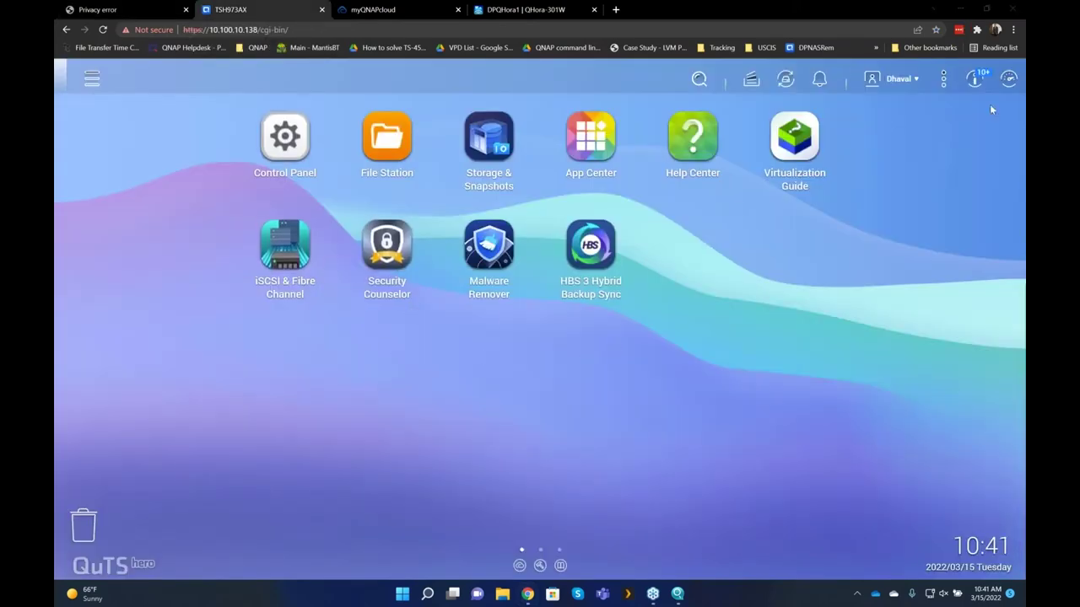
left_click(488, 403)
left_click(90, 79)
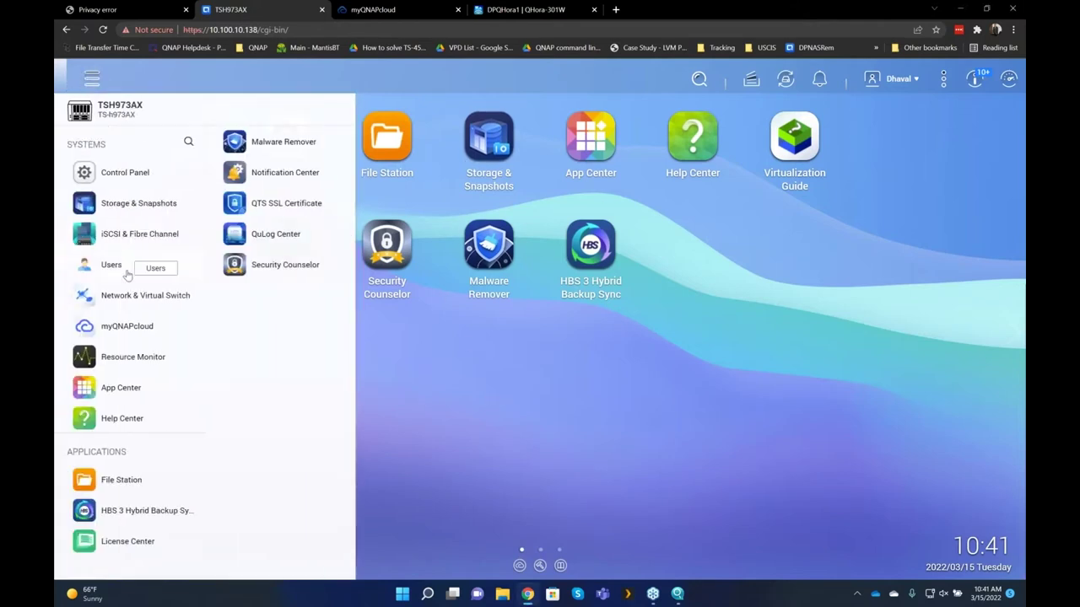
left_click(127, 327)
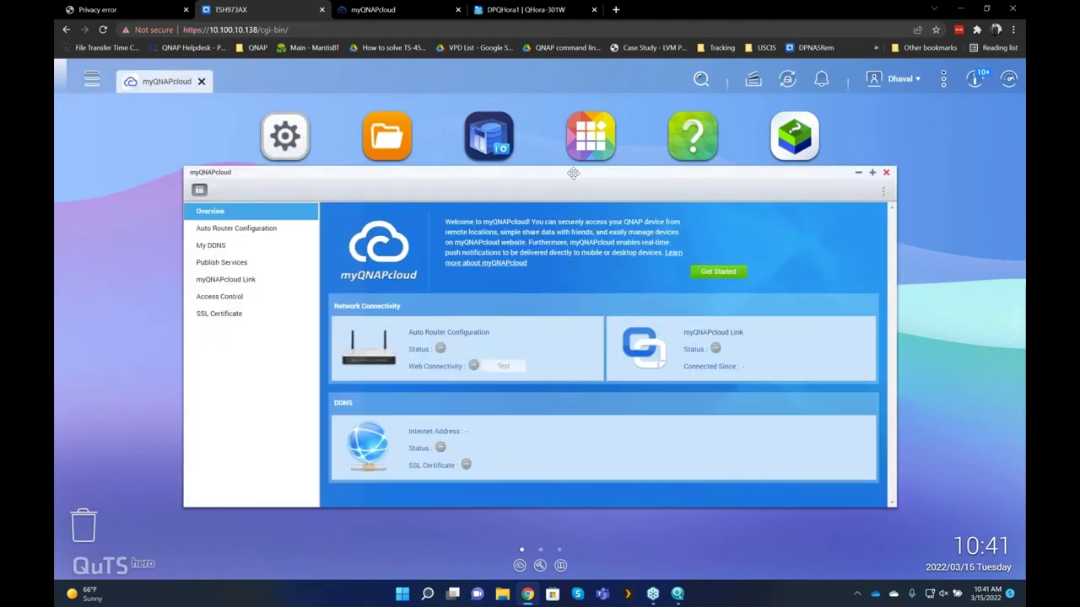
left_click_drag(575, 174, 507, 172)
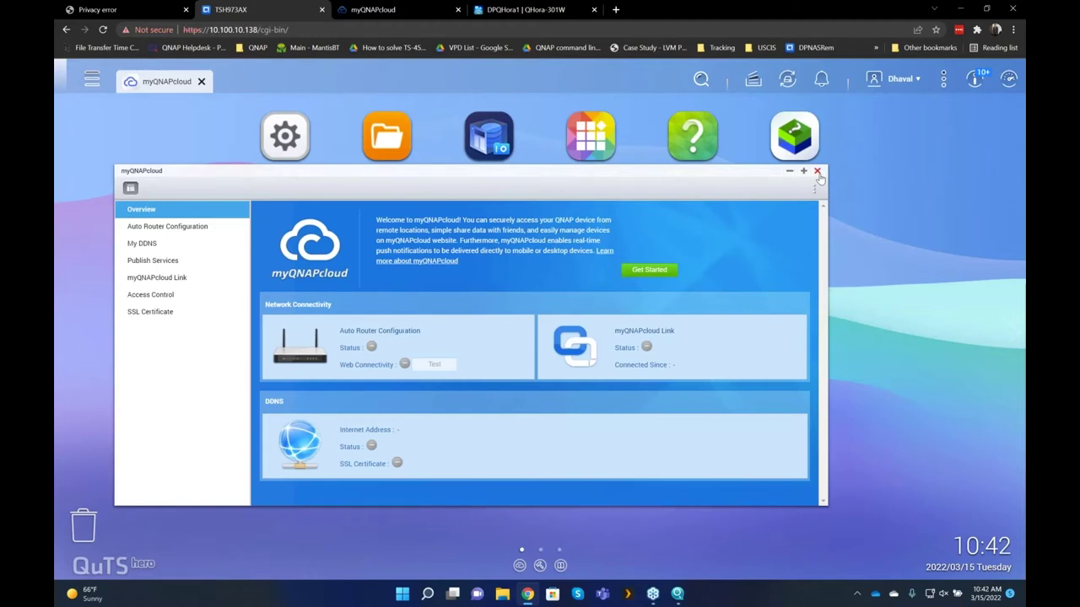
- Close myQNAPcloud and open Control Panel's General Settings, showing system port 8080 and HTTPS port 443
left_click(817, 171)
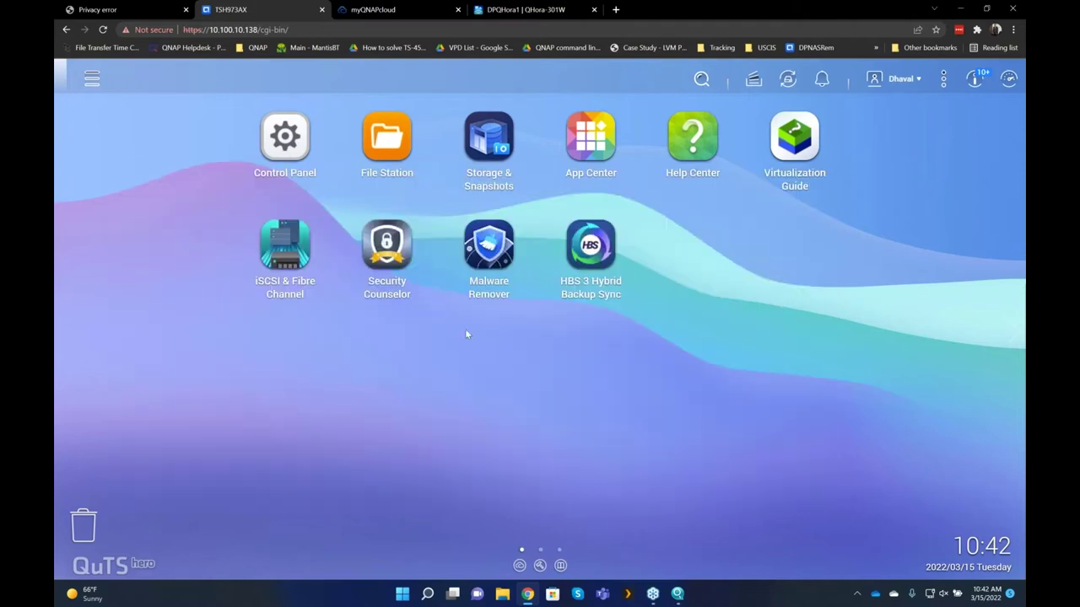
left_click(286, 136)
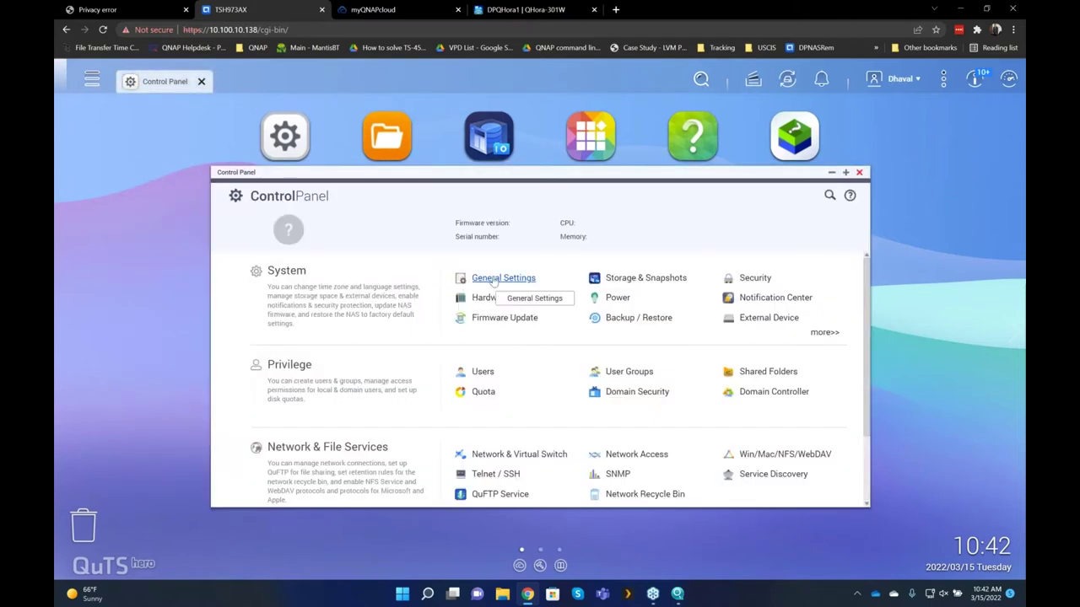
left_click(503, 278)
left_click_drag(531, 173, 452, 162)
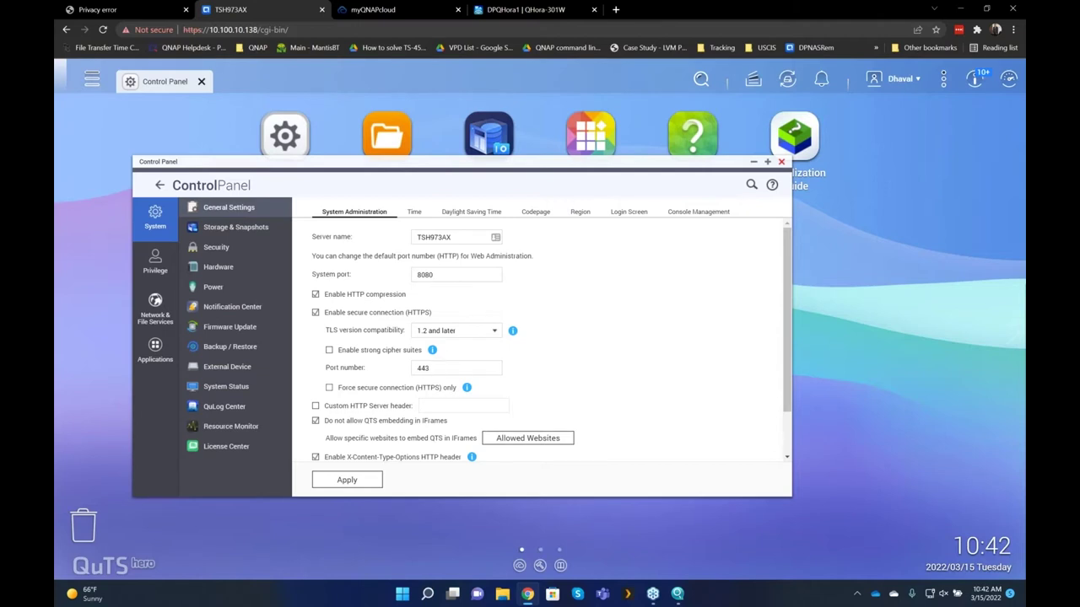
- Change the System port to 8900 and the HTTPS port to 444
left_click_drag(442, 275, 380, 276)
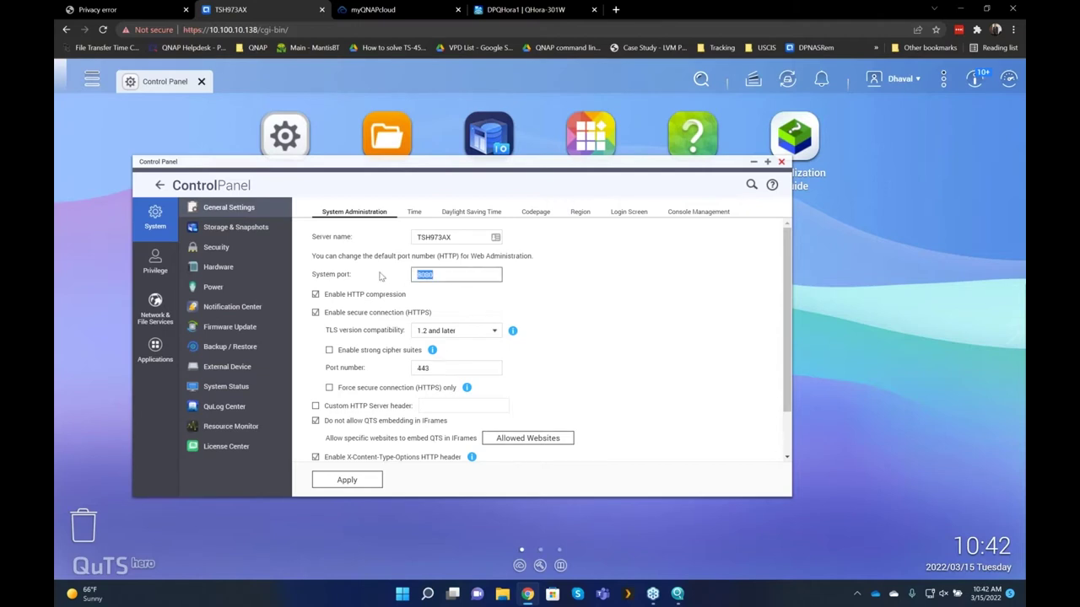
type("8900")
left_click_drag(442, 368, 376, 373)
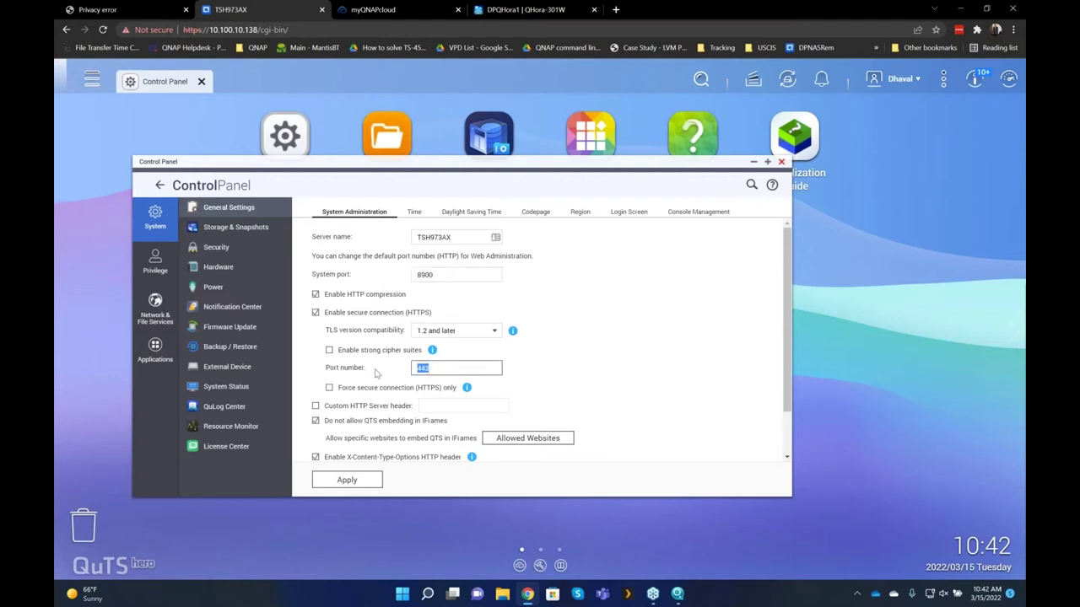
type("444")
- Try HTTPS port values 99999 and 21, see both rejected, and restore 444
left_click_drag(455, 368, 390, 375)
type("99999")
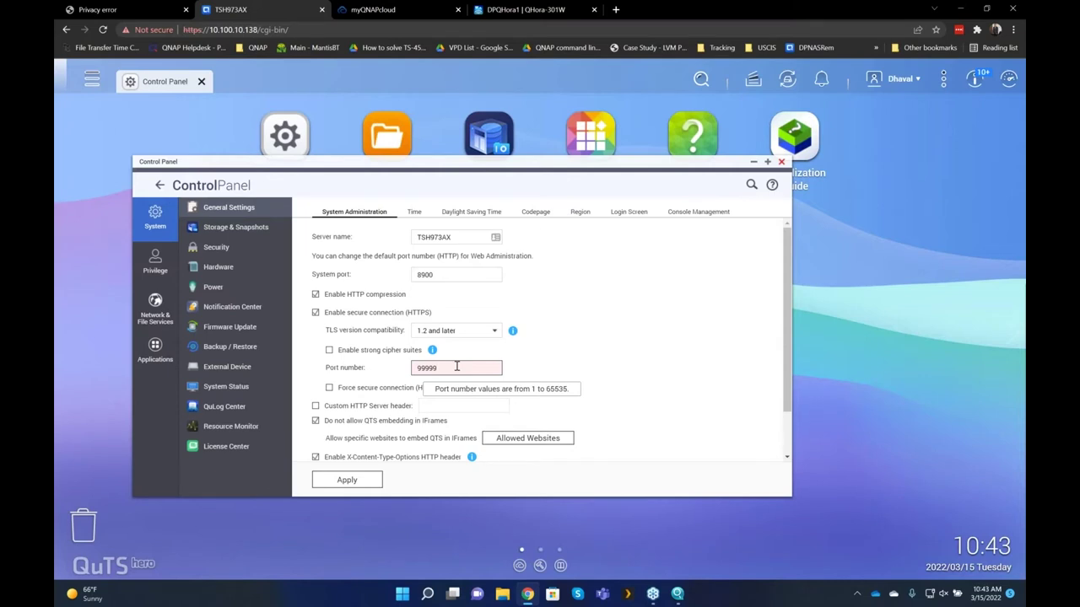
key("BackSpace")
key("BackSpace")
key("BackSpace")
key("BackSpace")
key("BackSpace")
type("21")
left_click(571, 374)
mouse_move(420, 371)
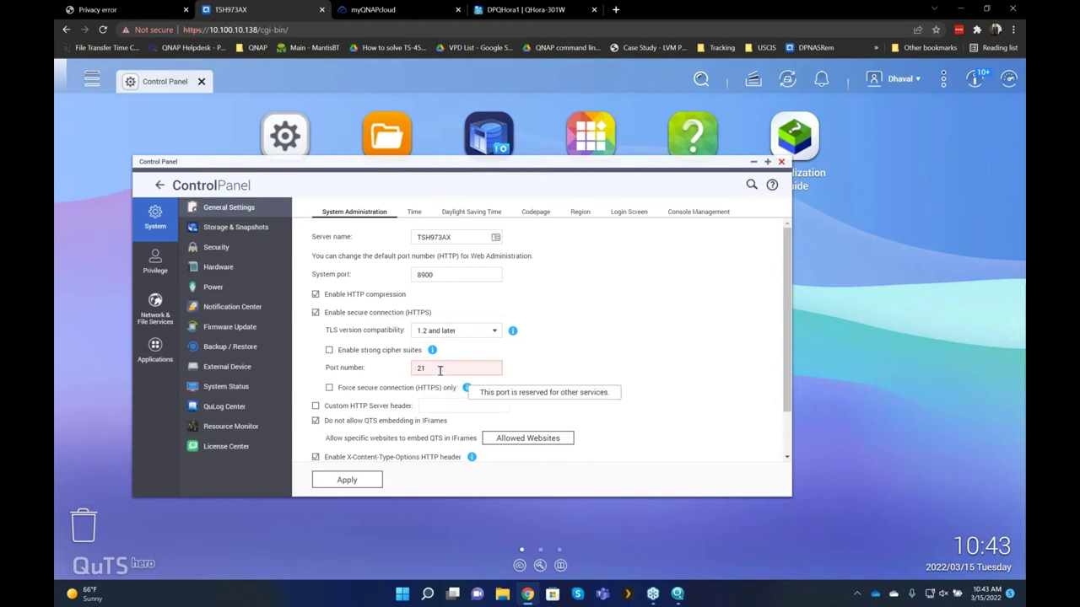
left_click_drag(448, 370, 389, 372)
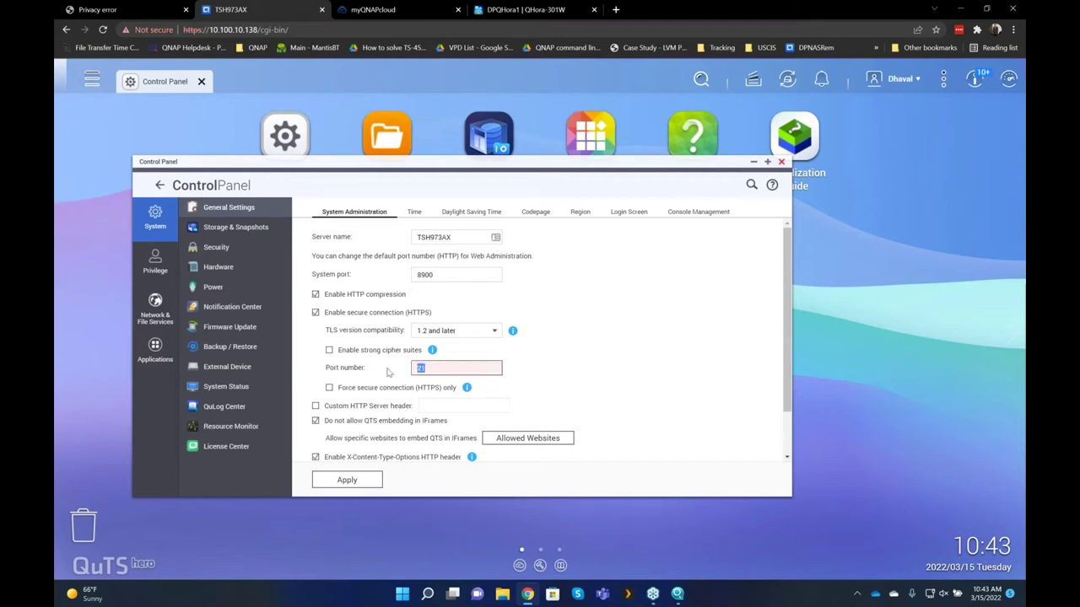
type("444")
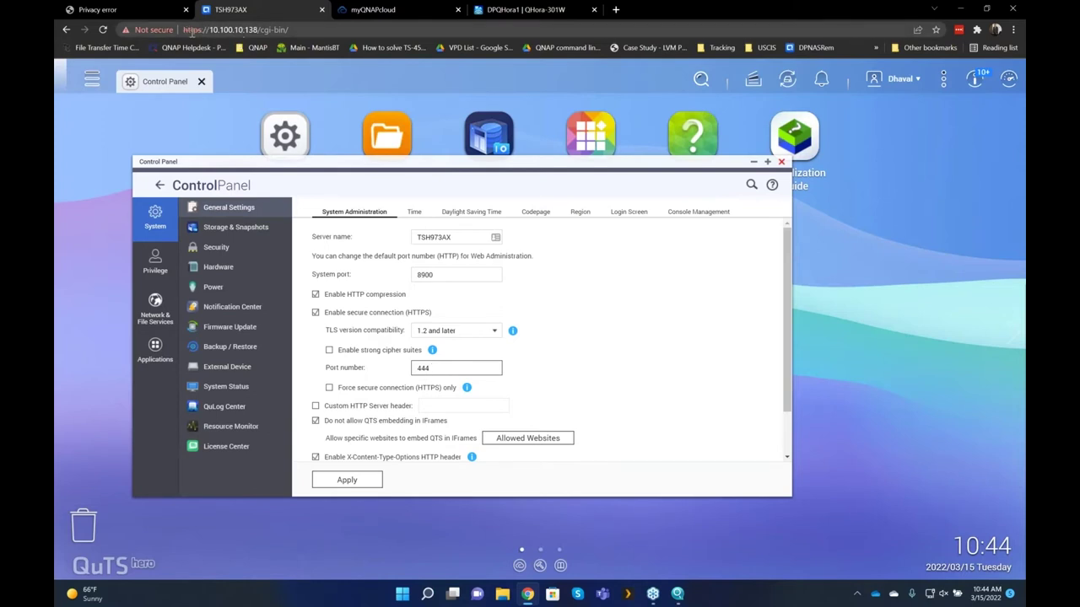
- Note the NAS's current web address and apply system port 8900 with HTTPS port 444
left_click(189, 32)
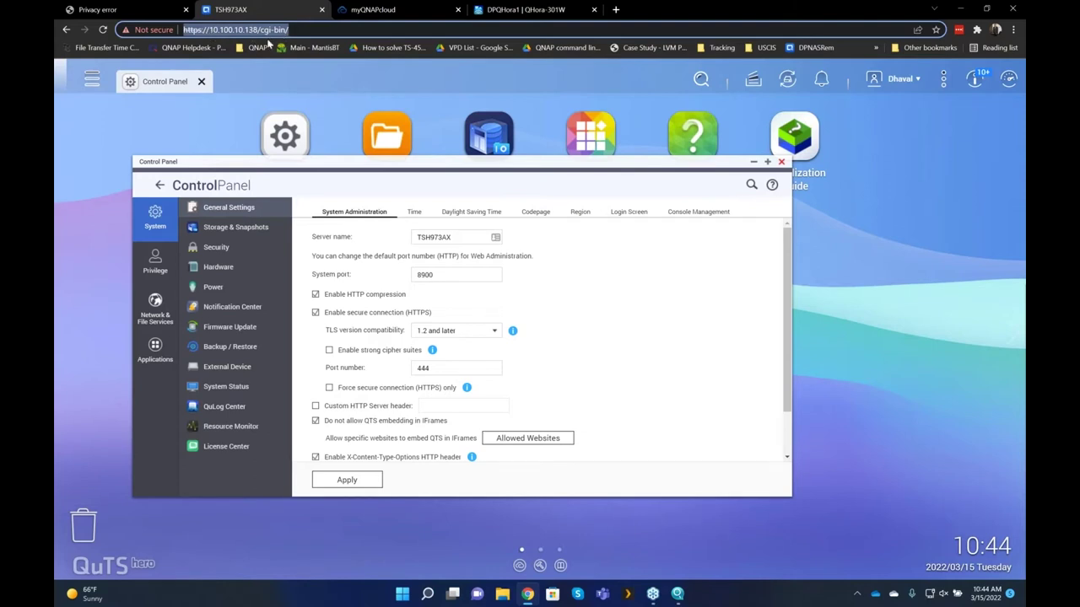
left_click(346, 480)
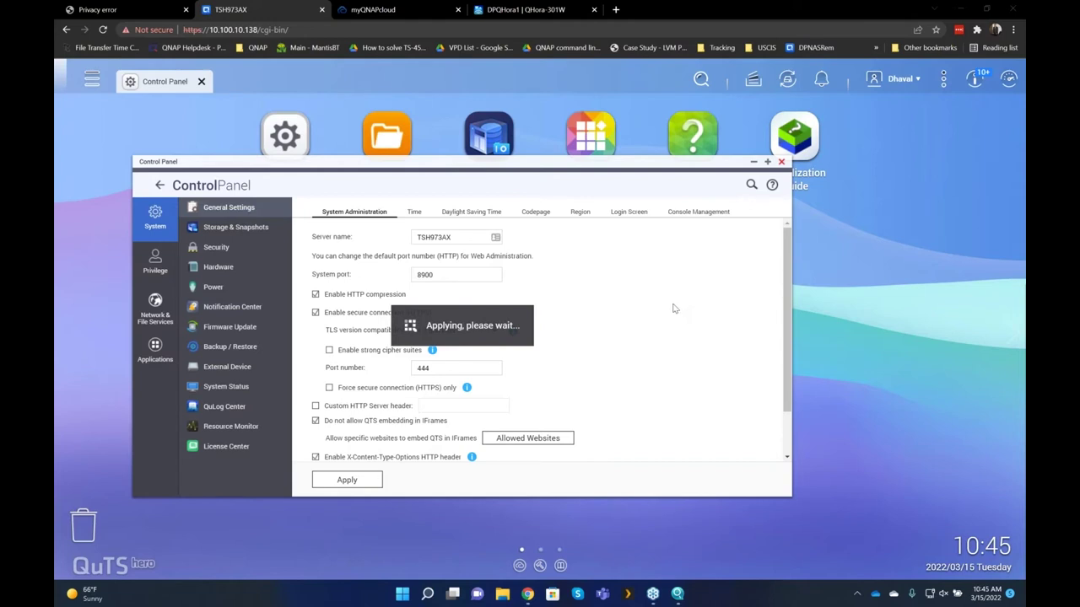
left_click(855, 595)
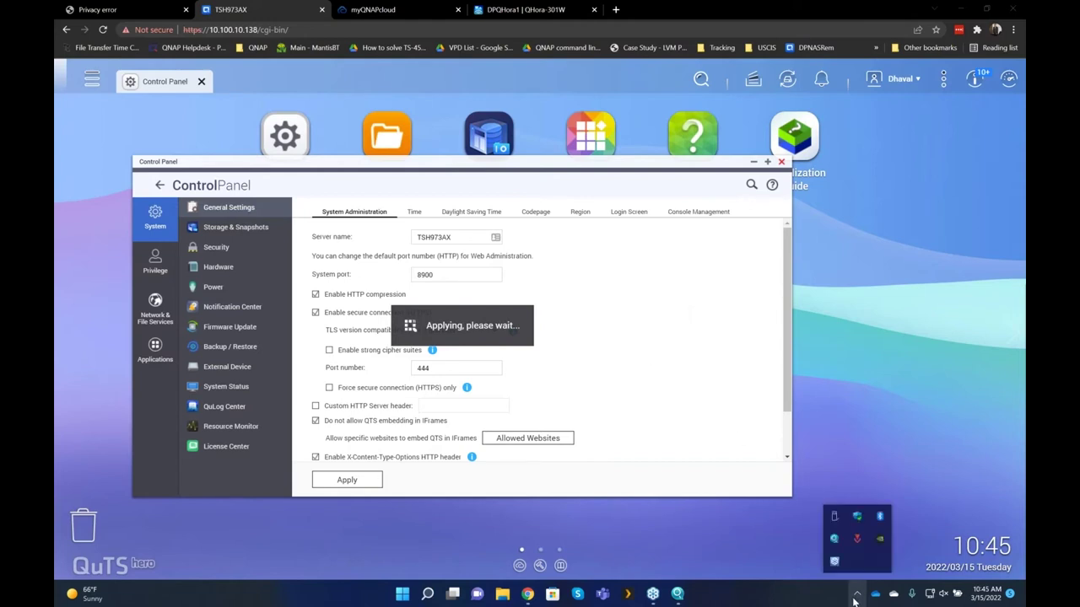
key("super")
type("q")
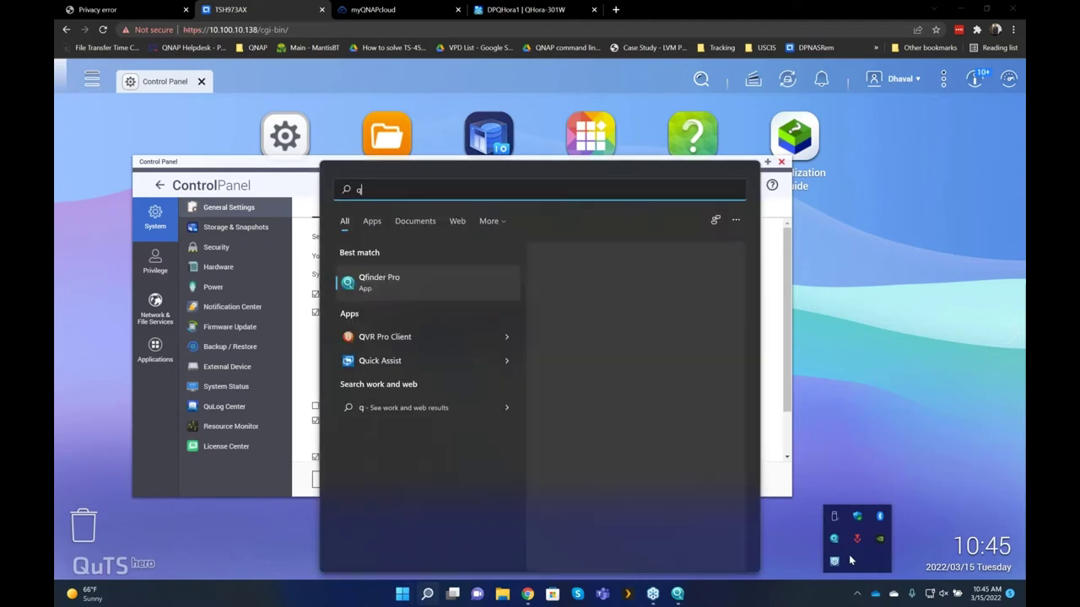
type("syn")
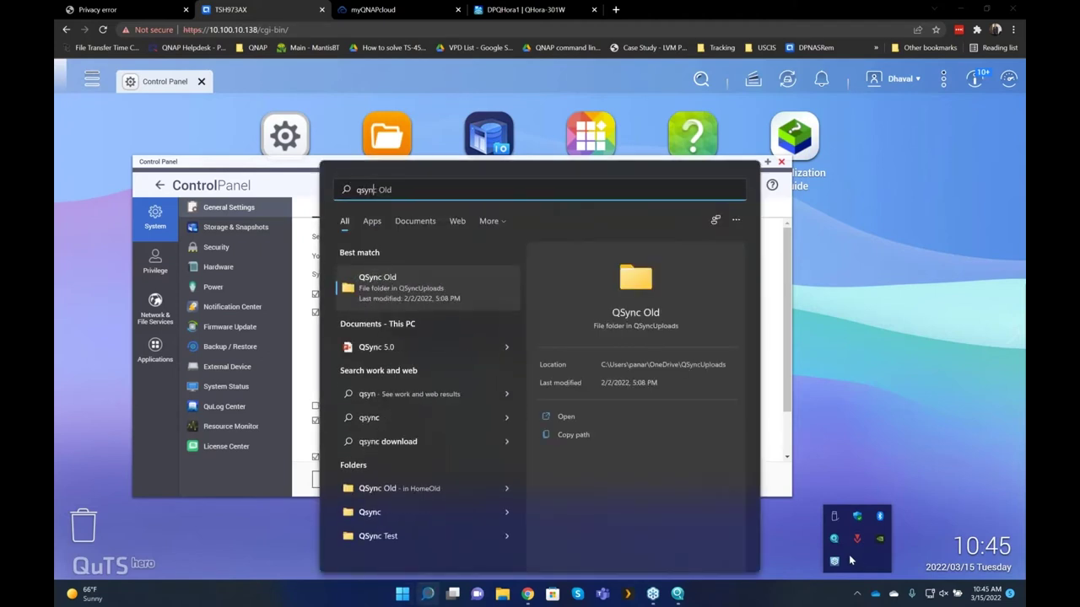
key("Escape")
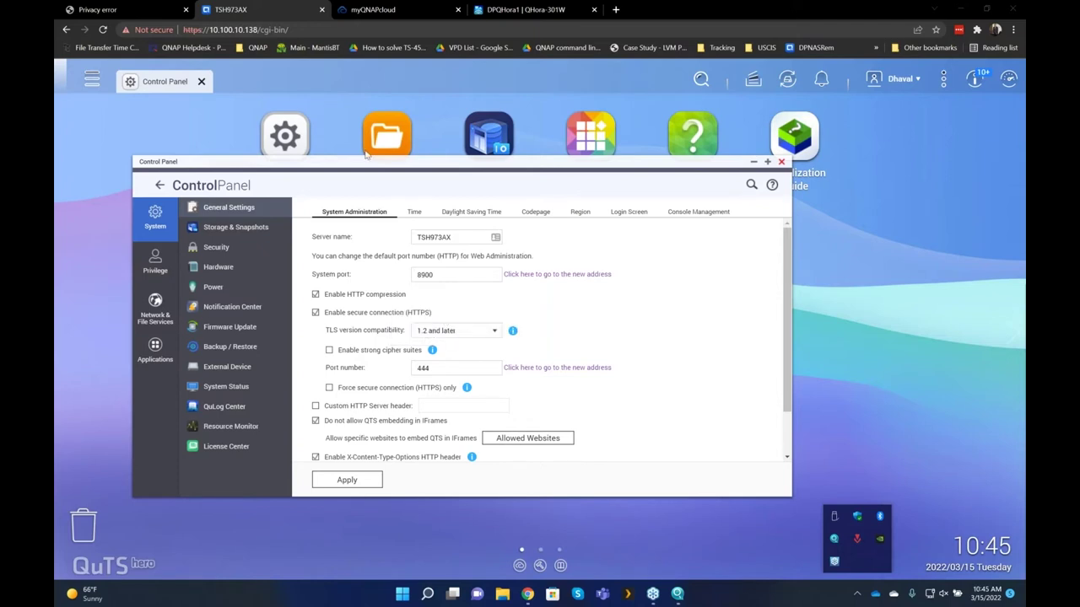
left_click(260, 31)
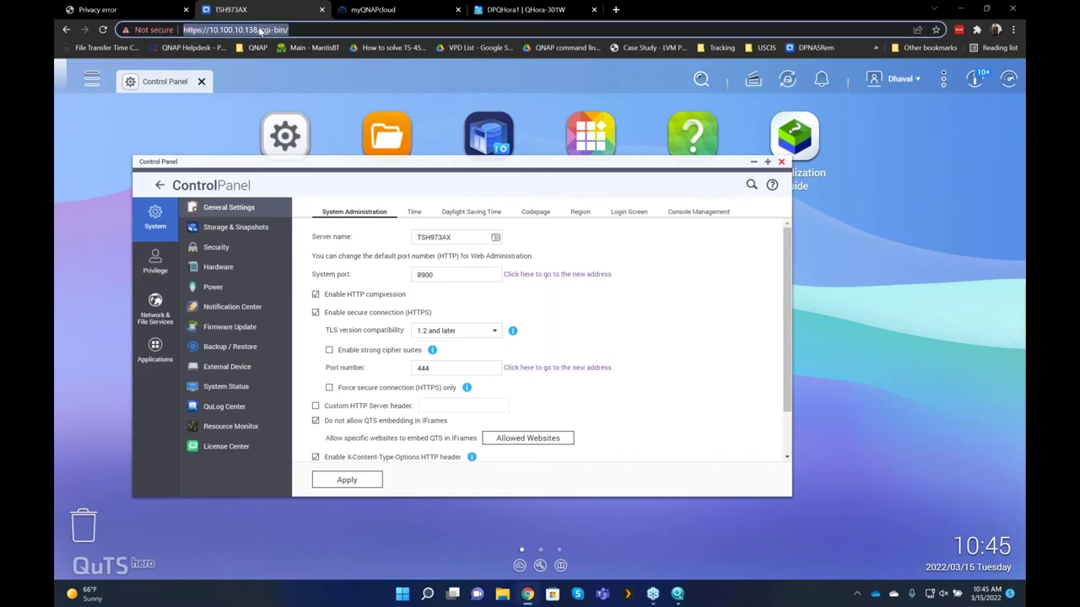
left_click(257, 30)
key("shift+End")
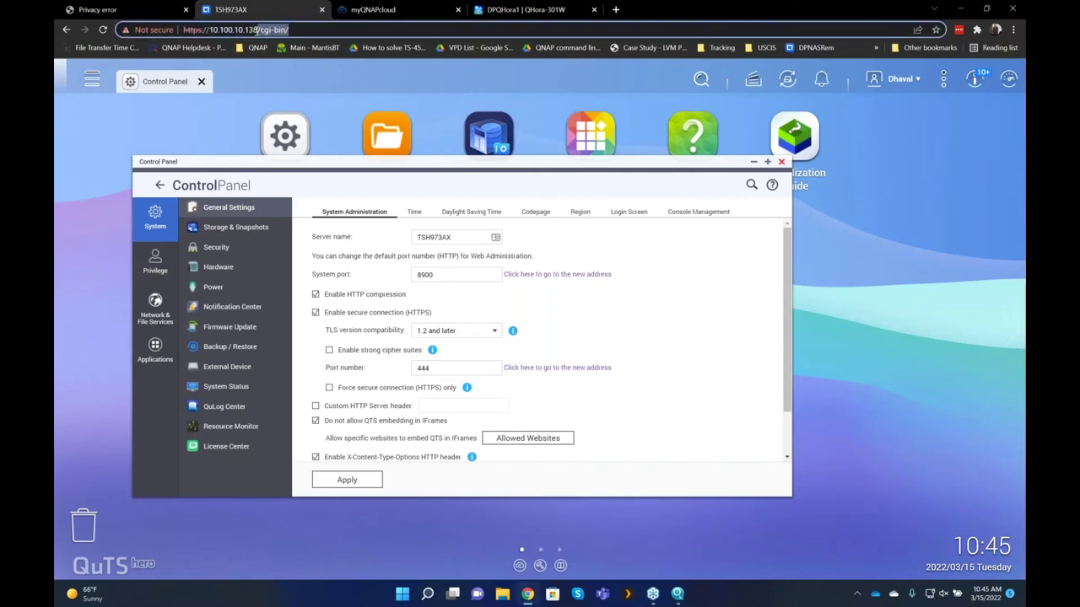
key("BackSpace")
type(":444")
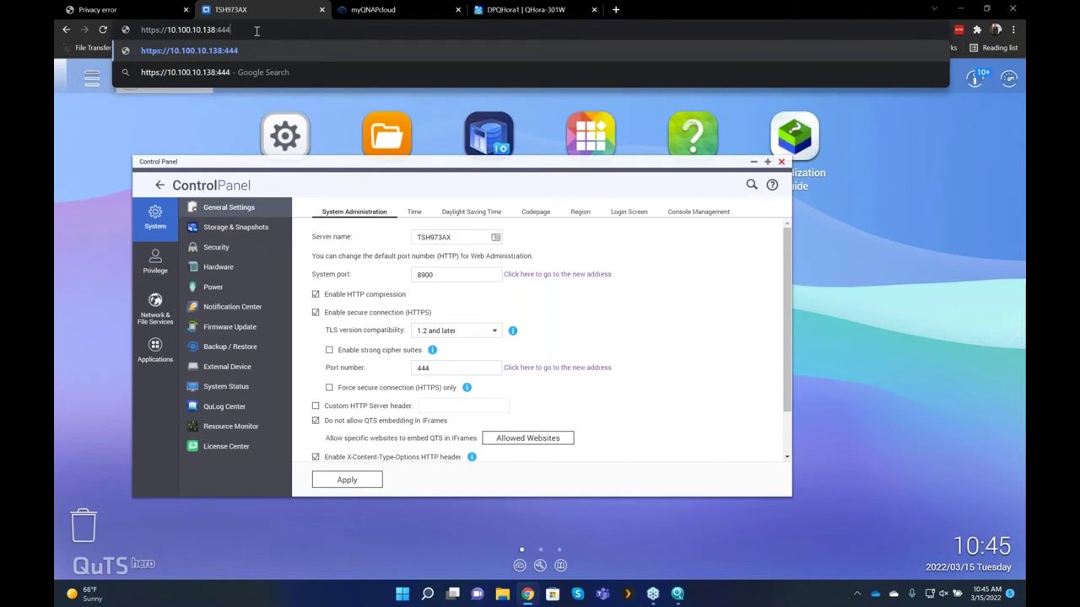
key("Return")
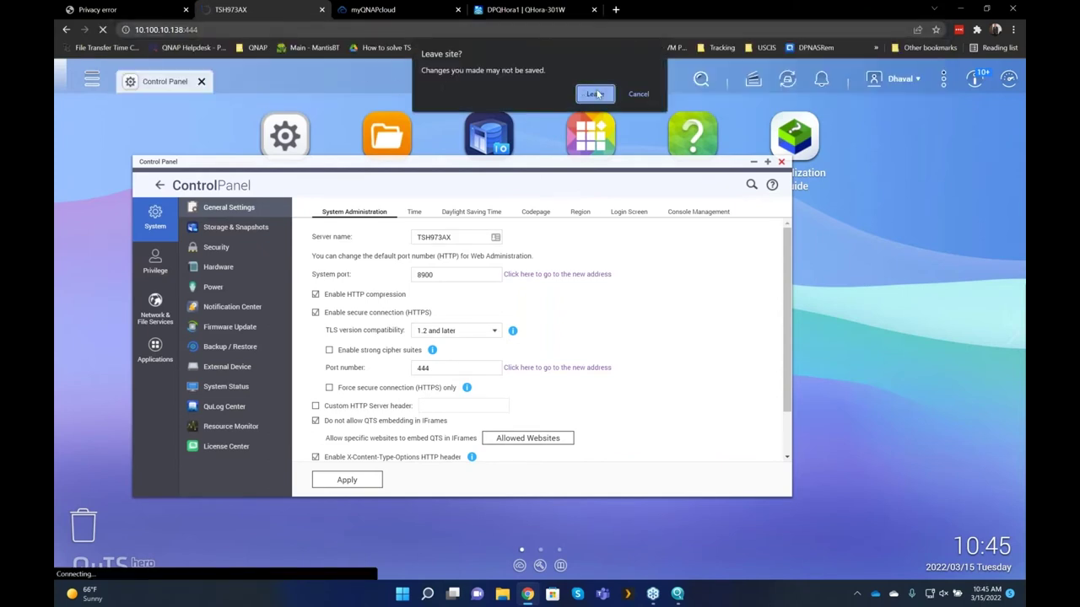
left_click(591, 93)
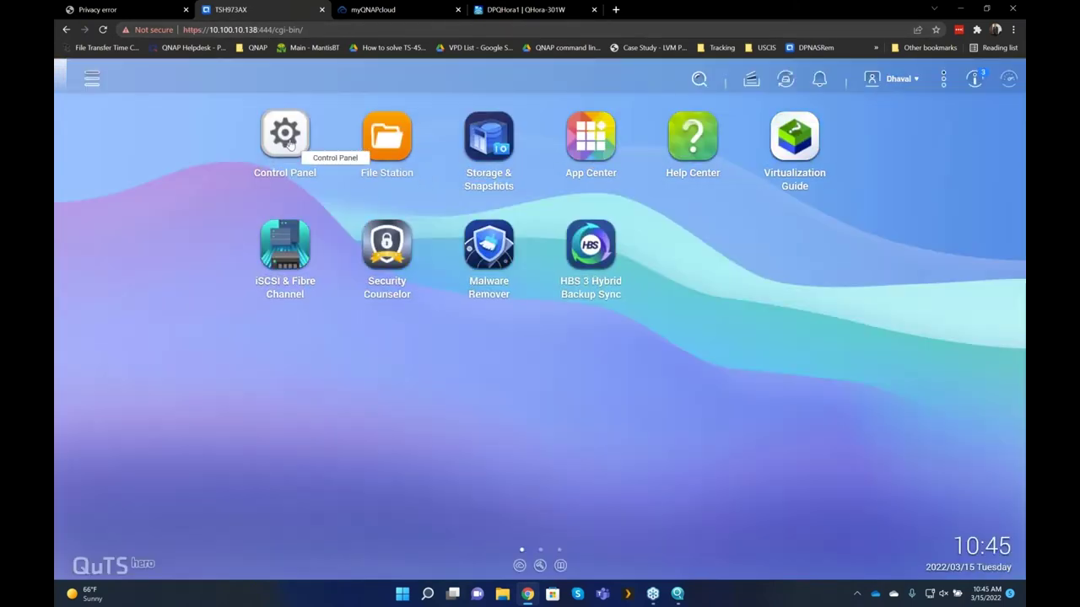
left_click(285, 134)
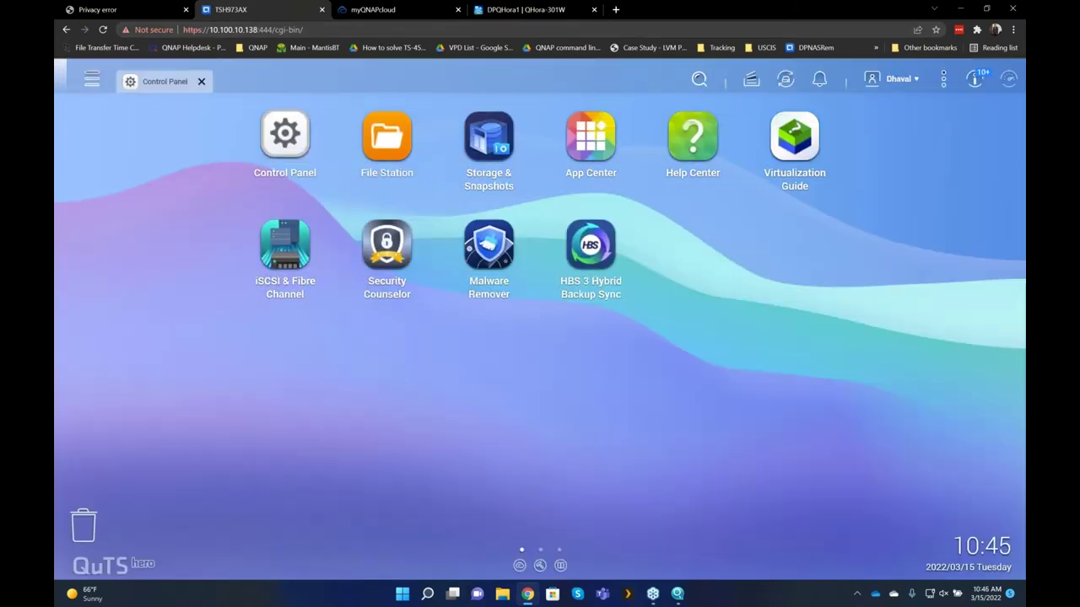
left_click(496, 278)
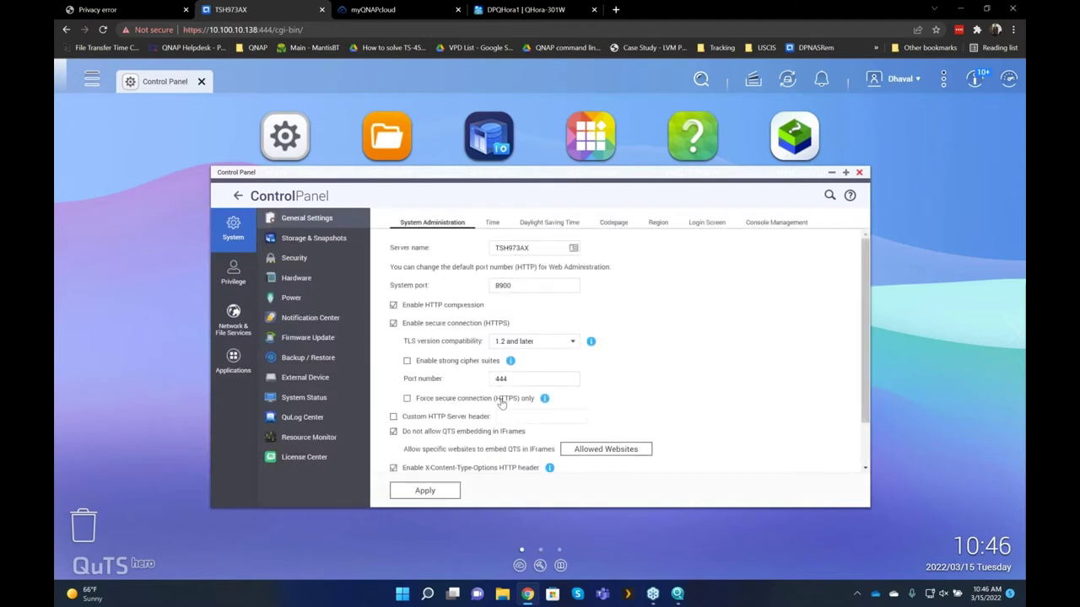
- Enable 'Force secure connection (HTTPS) only' and apply it
left_click(501, 404)
left_click(428, 490)
- In Security's IP Access Protection, set SSH, Telnet, HTTP(S) and FTP block length to forever and apply
left_click(306, 262)
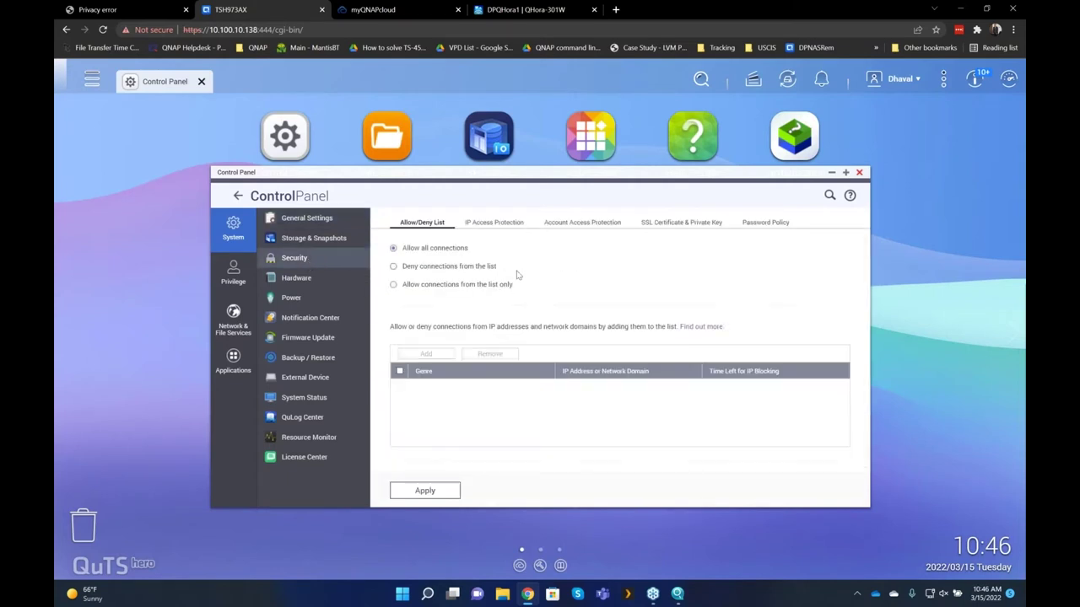
left_click(494, 223)
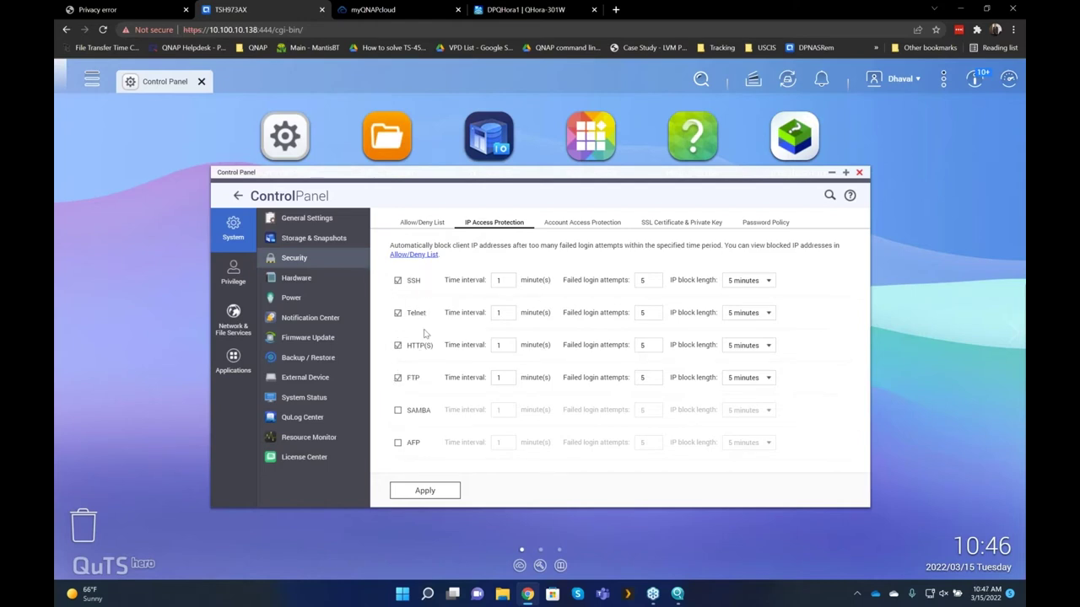
left_click(747, 281)
left_click(738, 345)
left_click(743, 313)
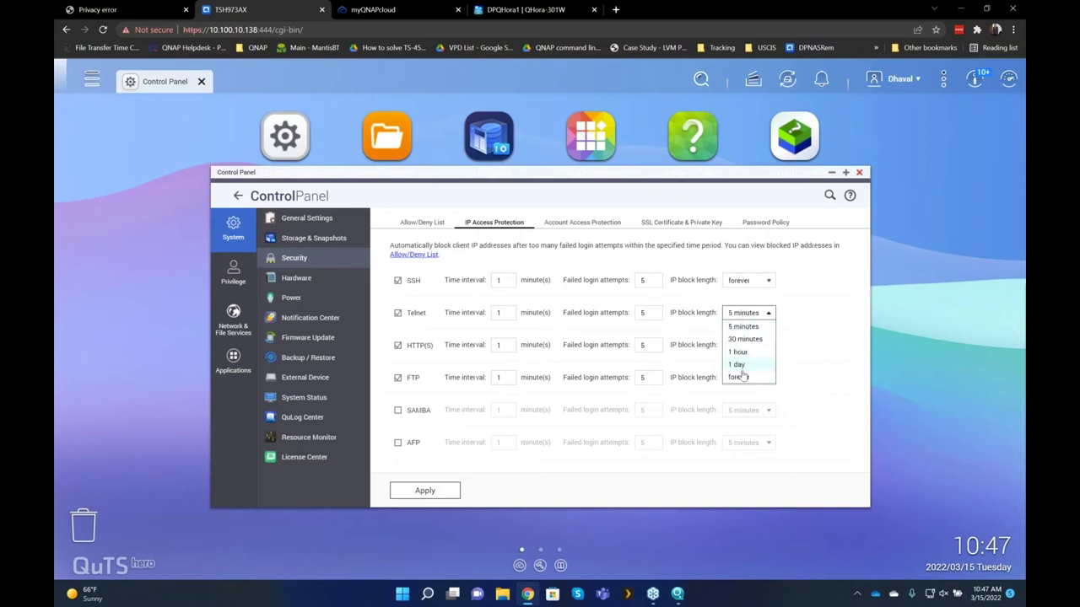
left_click(739, 377)
left_click(748, 345)
left_click(738, 410)
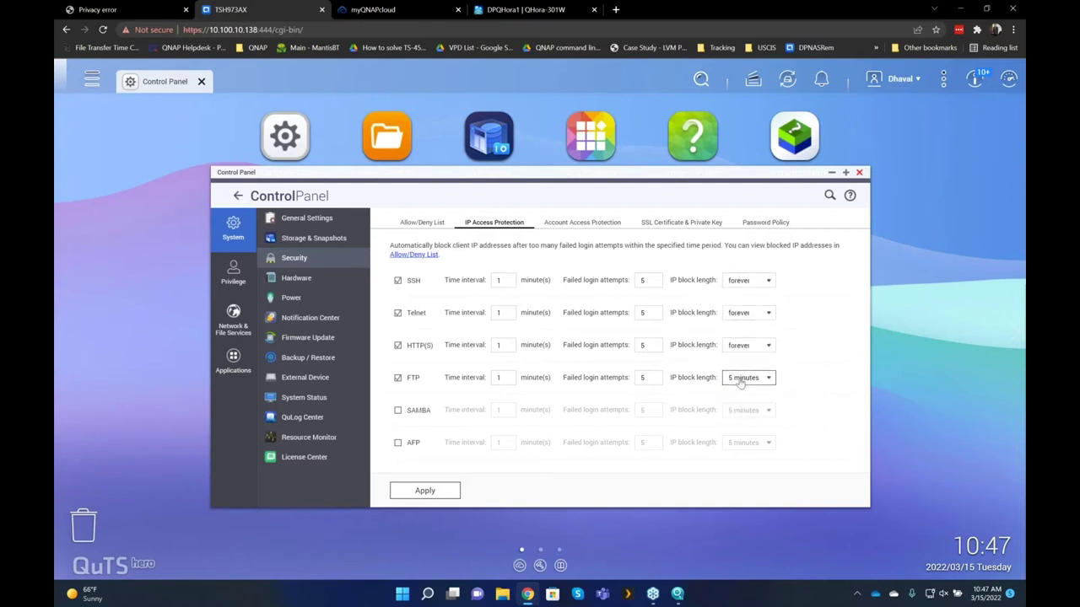
left_click(742, 377)
left_click(738, 442)
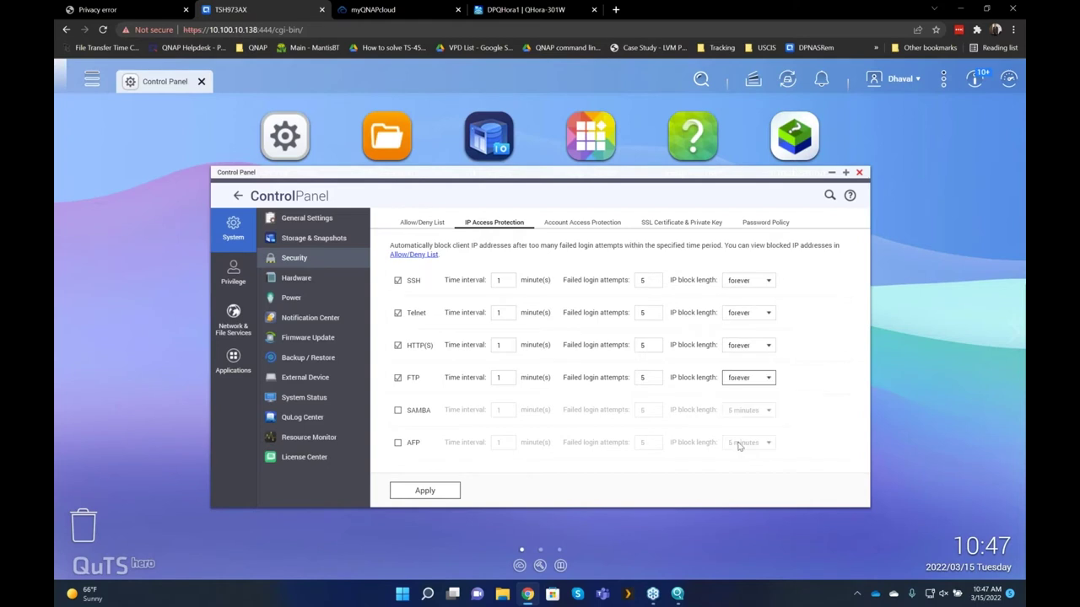
left_click(451, 494)
- On the Allow/Deny List, try the deny and allow-only options and the Add IP form without adding anything
left_click(428, 223)
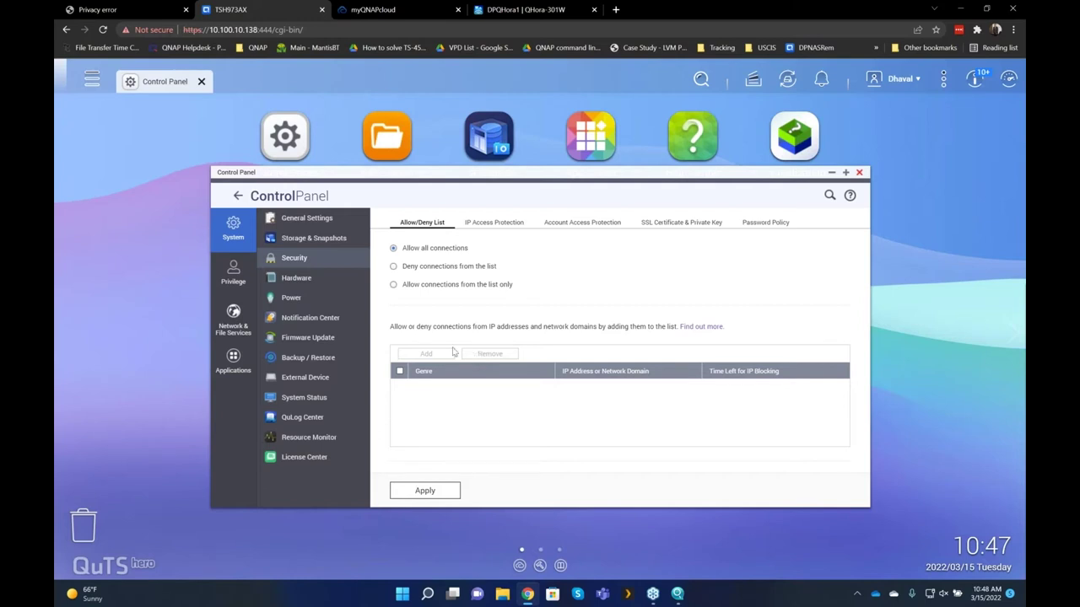
left_click(433, 268)
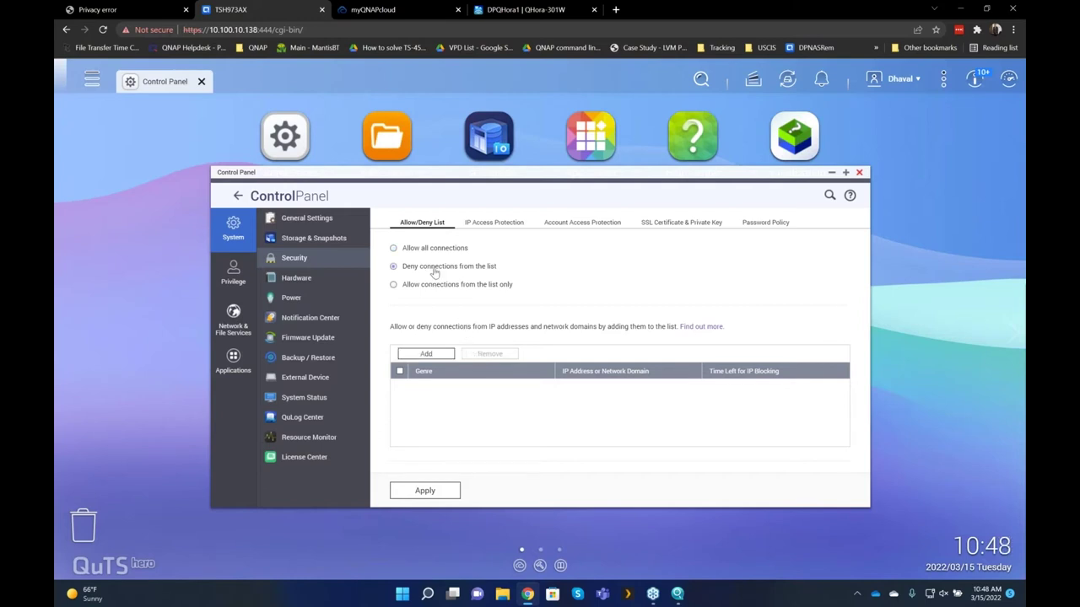
left_click(437, 354)
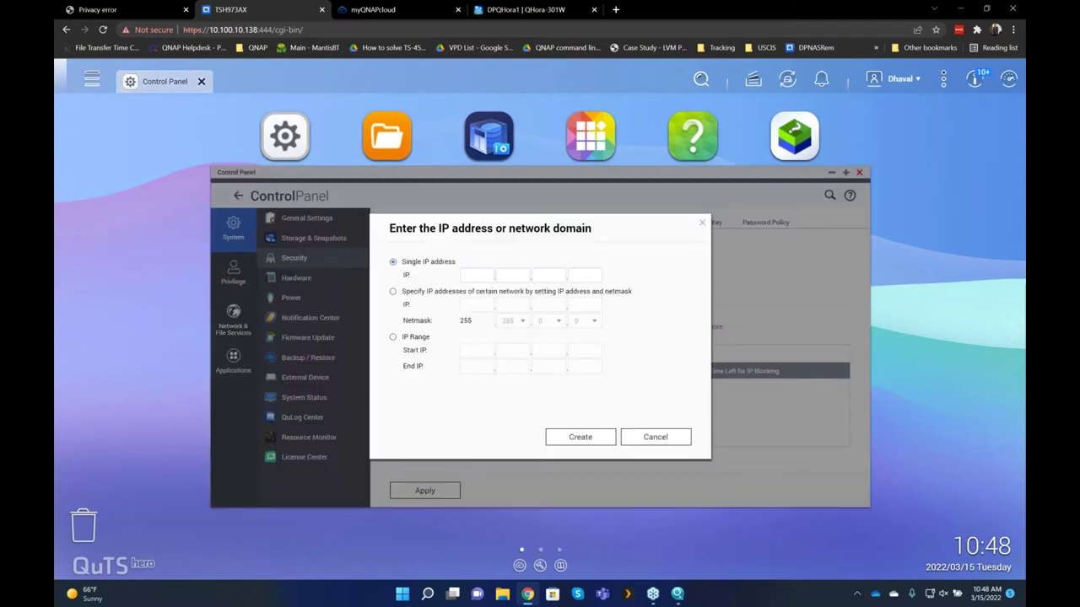
left_click(646, 438)
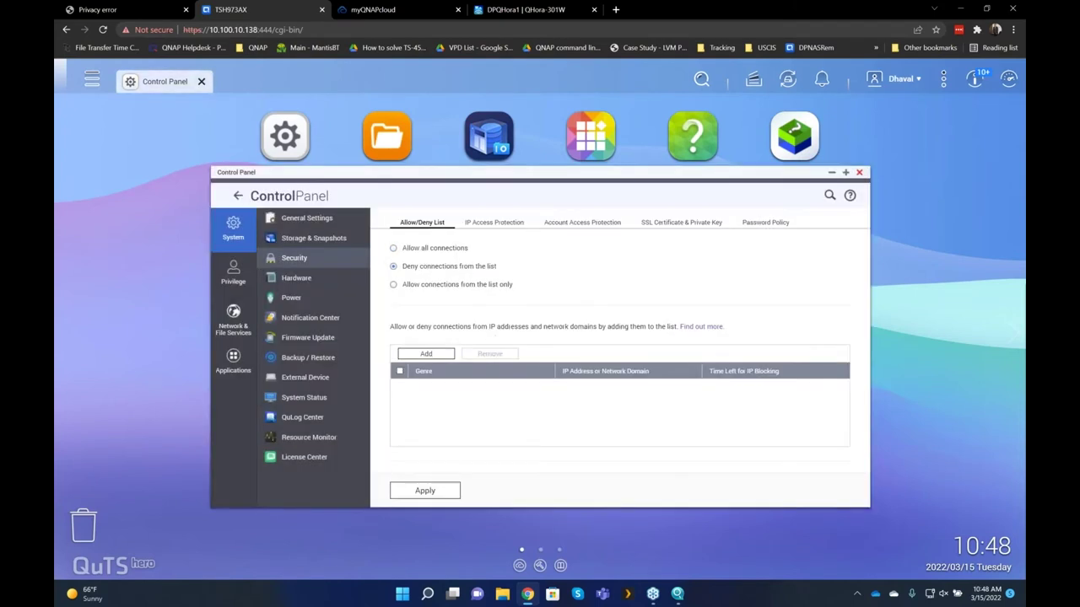
left_click(437, 354)
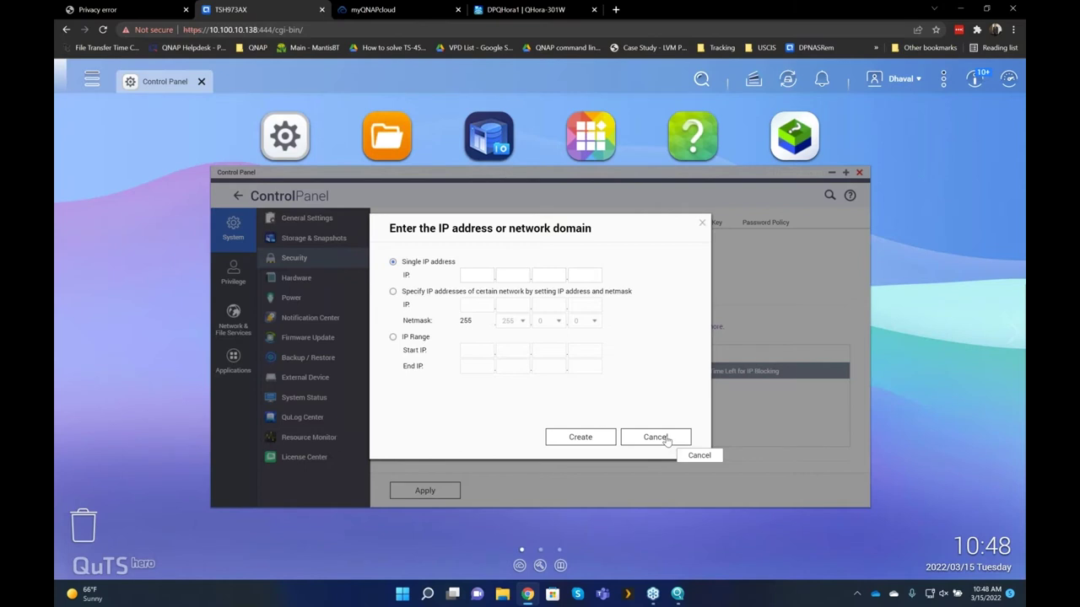
left_click(657, 437)
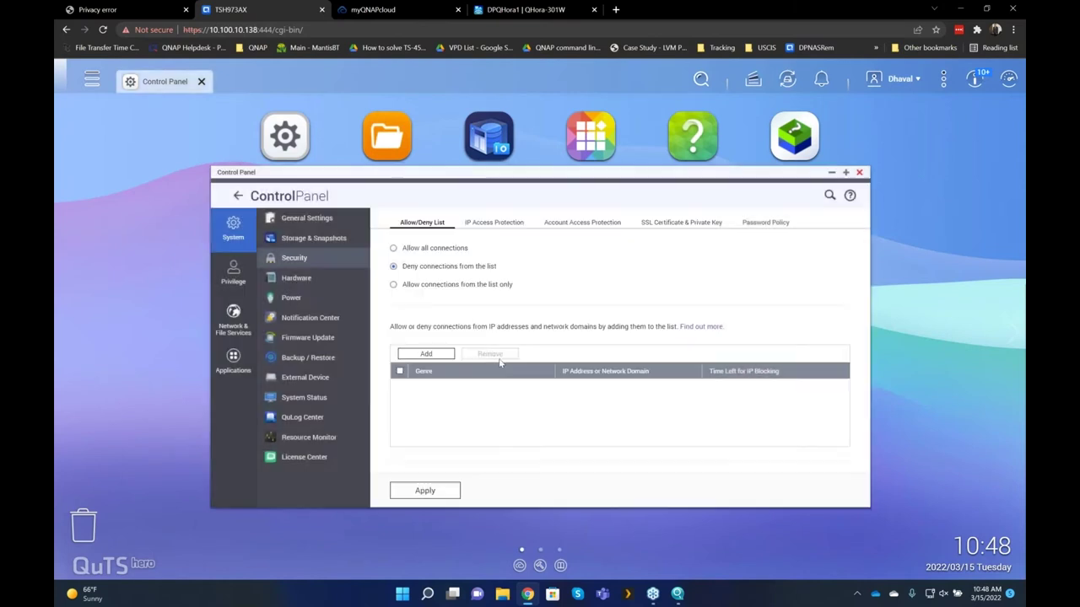
left_click(456, 287)
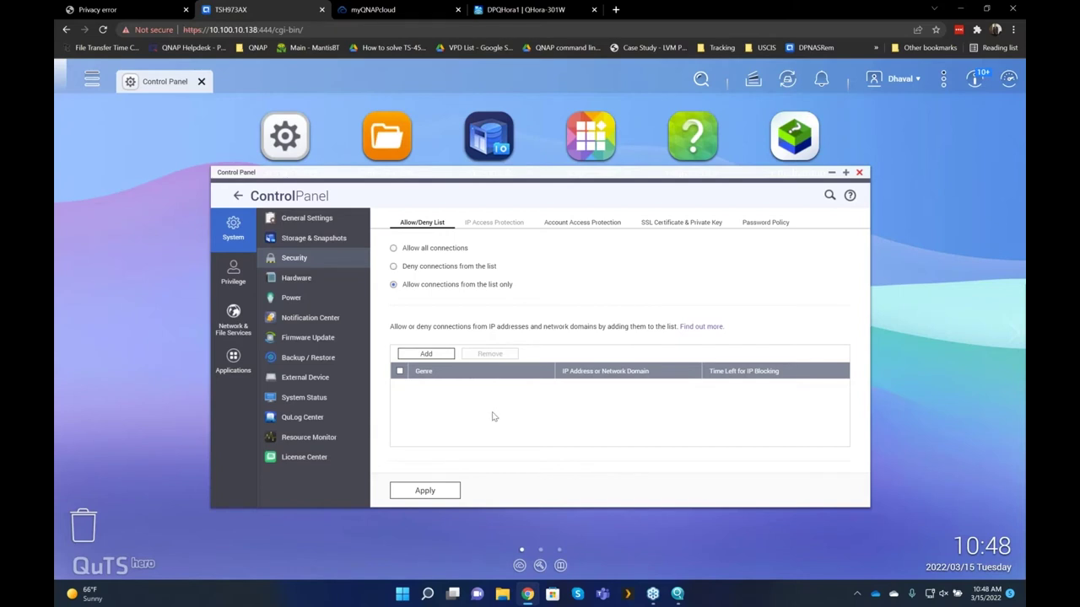
- Revert to Allow all connections, apply it, and return to General Settings
left_click(428, 251)
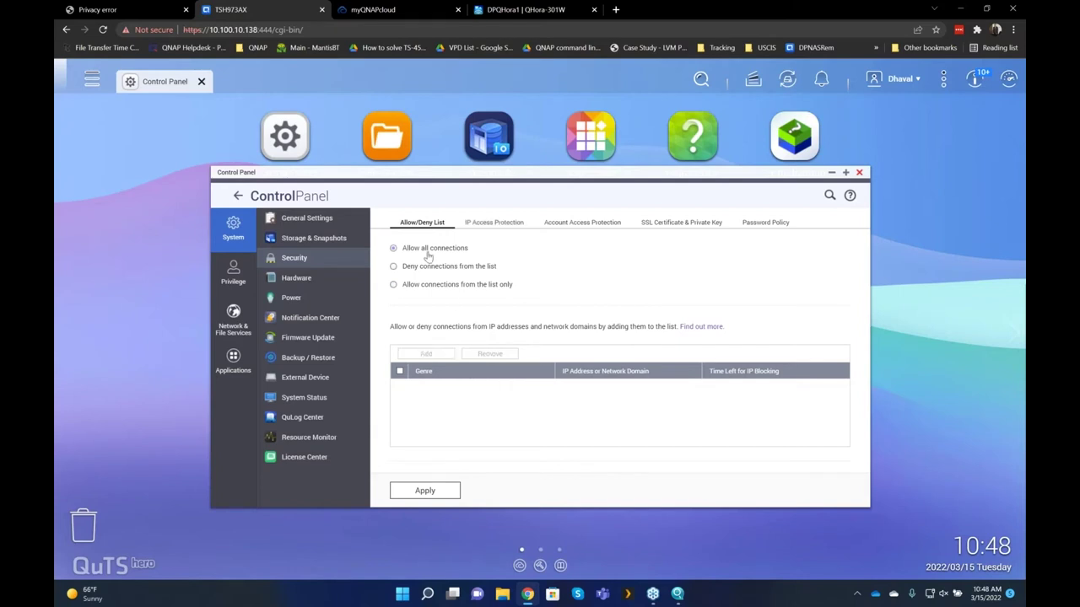
left_click(478, 224)
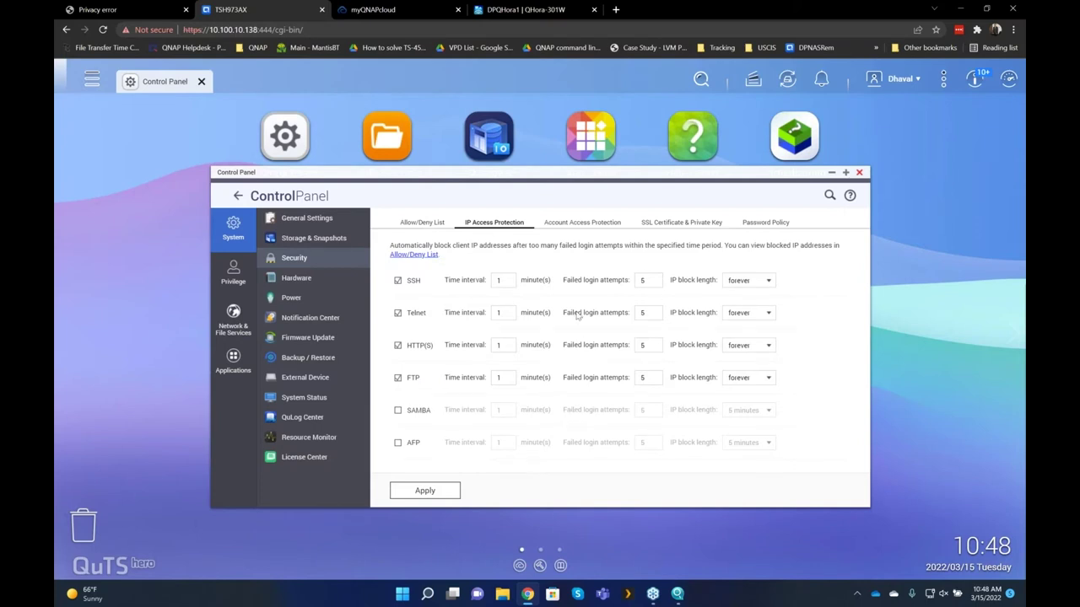
left_click(416, 221)
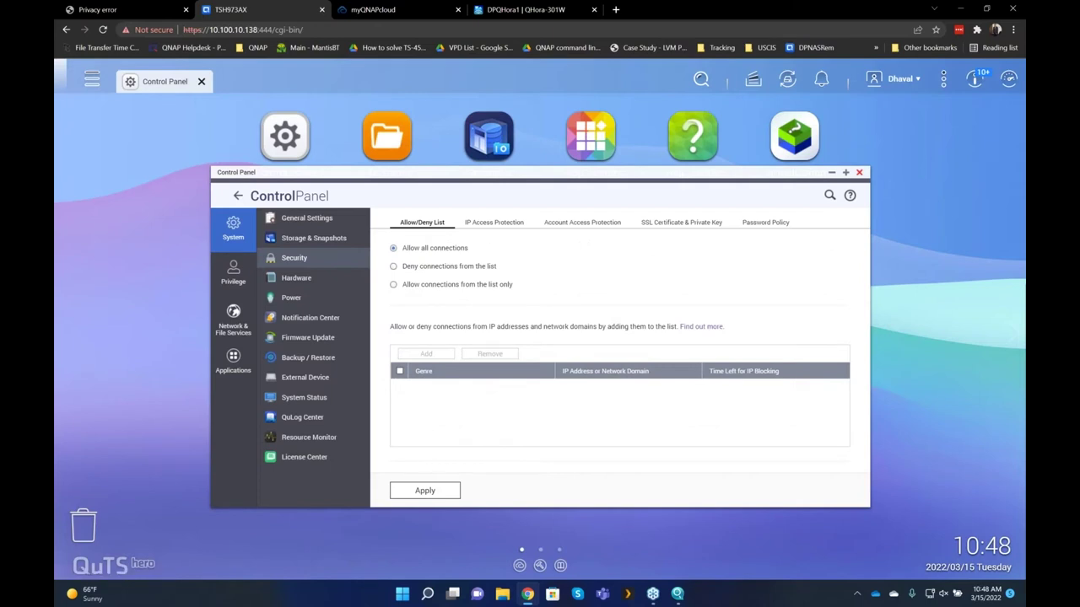
left_click(425, 494)
left_click_drag(593, 172, 539, 173)
left_click(305, 219)
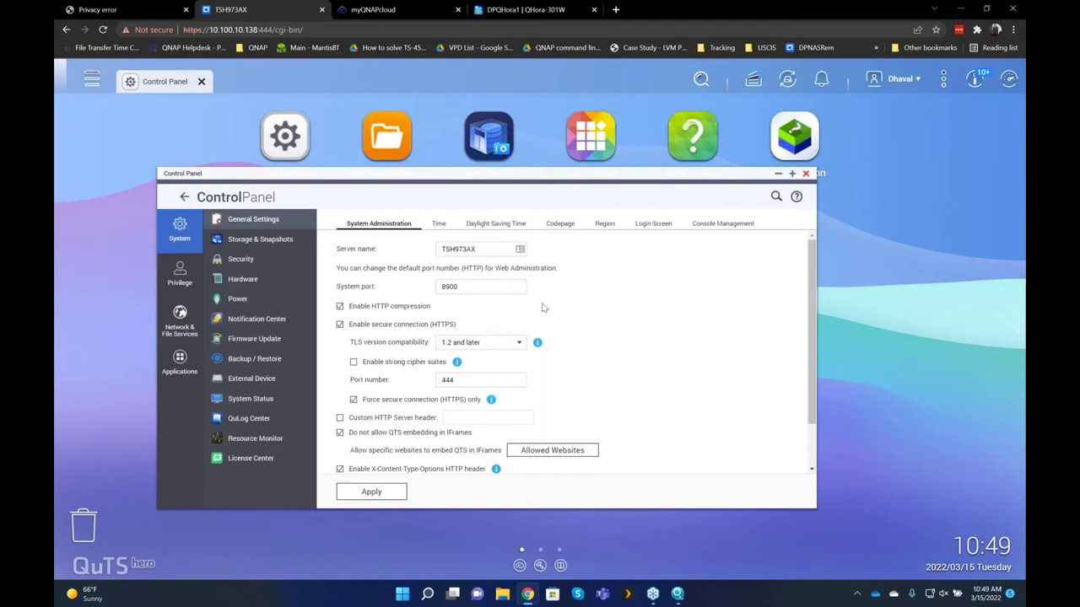
- Close Control Panel and launch myQNAPcloud from the main menu onto its Overview
left_click(806, 173)
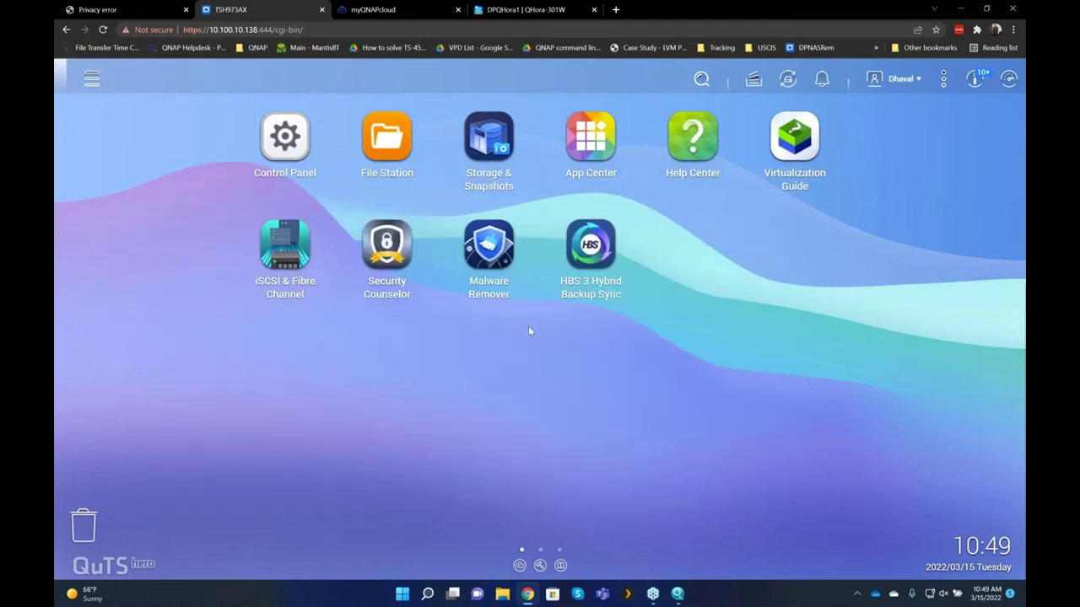
left_click(93, 78)
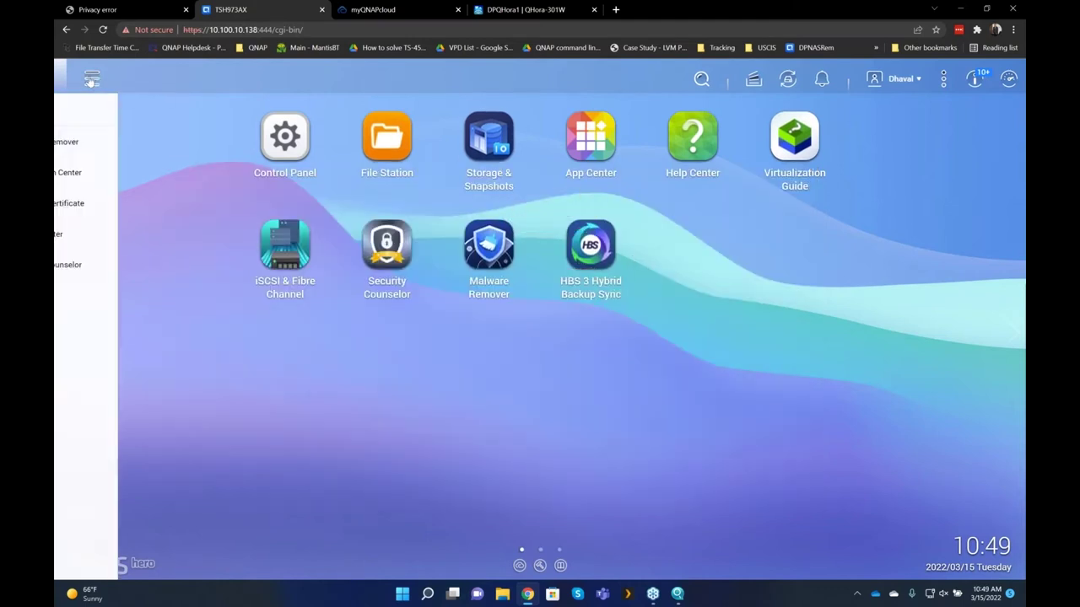
left_click(126, 326)
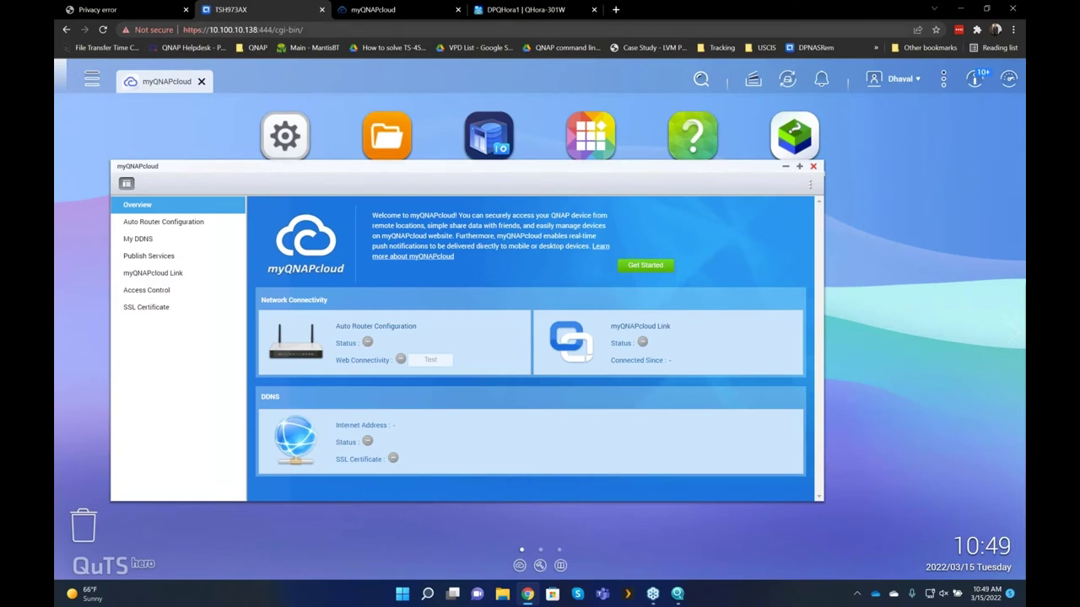
left_click(620, 11)
type("wh")
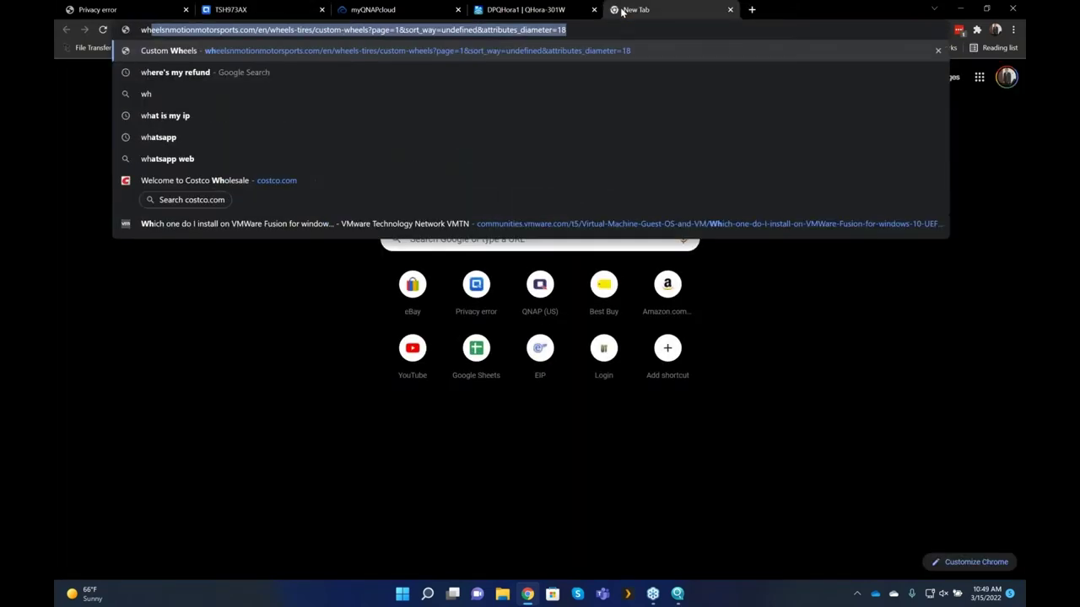
left_click(730, 10)
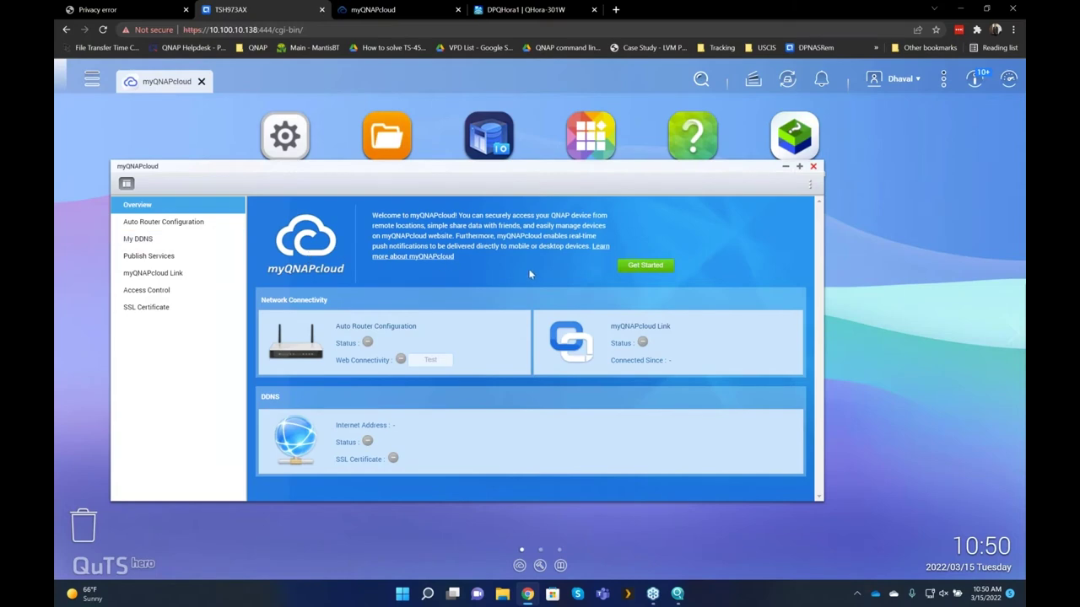
- Start the myQNAPcloud setup wizard and check the signed-in account on myqnapcloud.com in a new tab
left_click(631, 272)
left_click(532, 404)
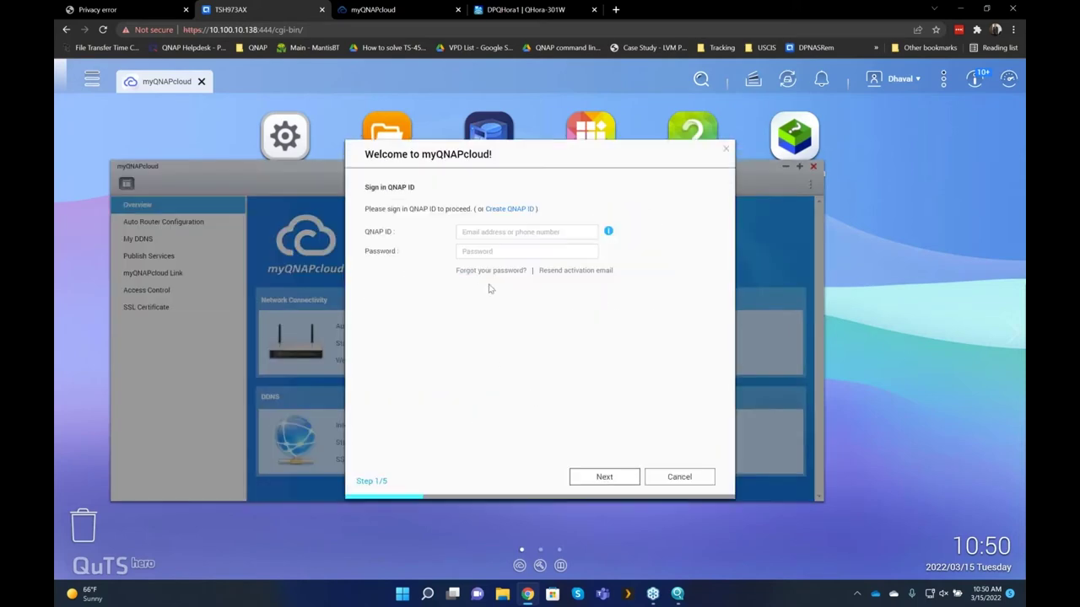
left_click(491, 232)
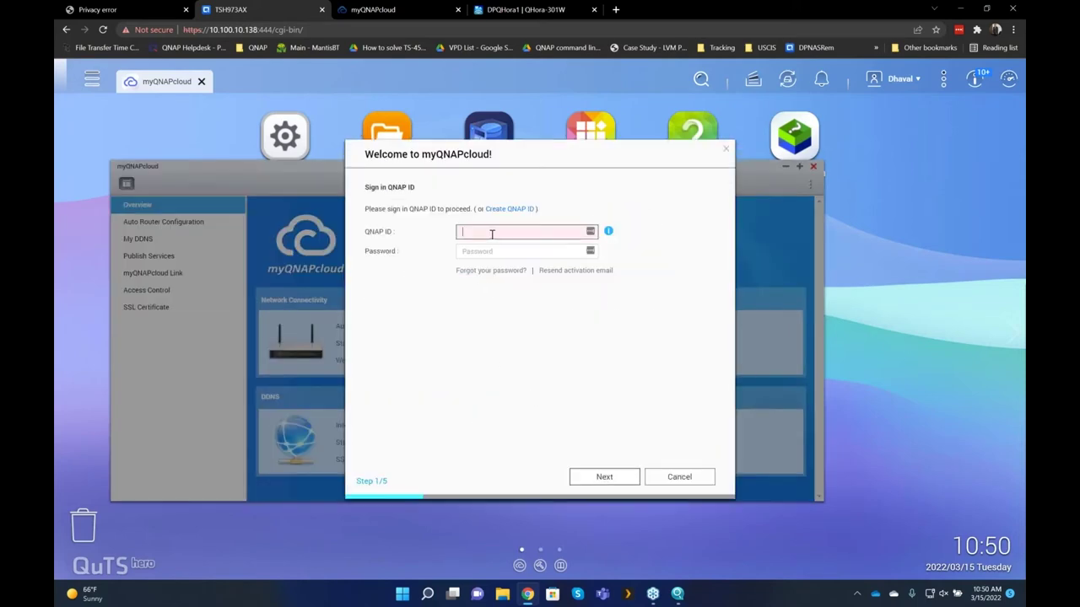
left_click(616, 9)
type("myqnapcloud.com")
key("Return")
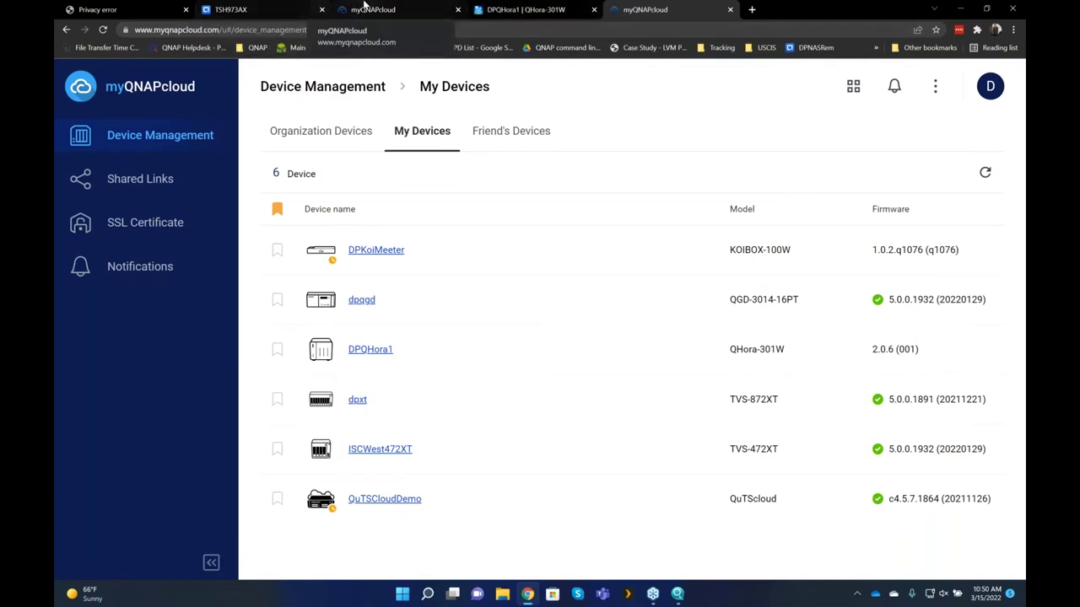
left_click(365, 8)
left_click(230, 10)
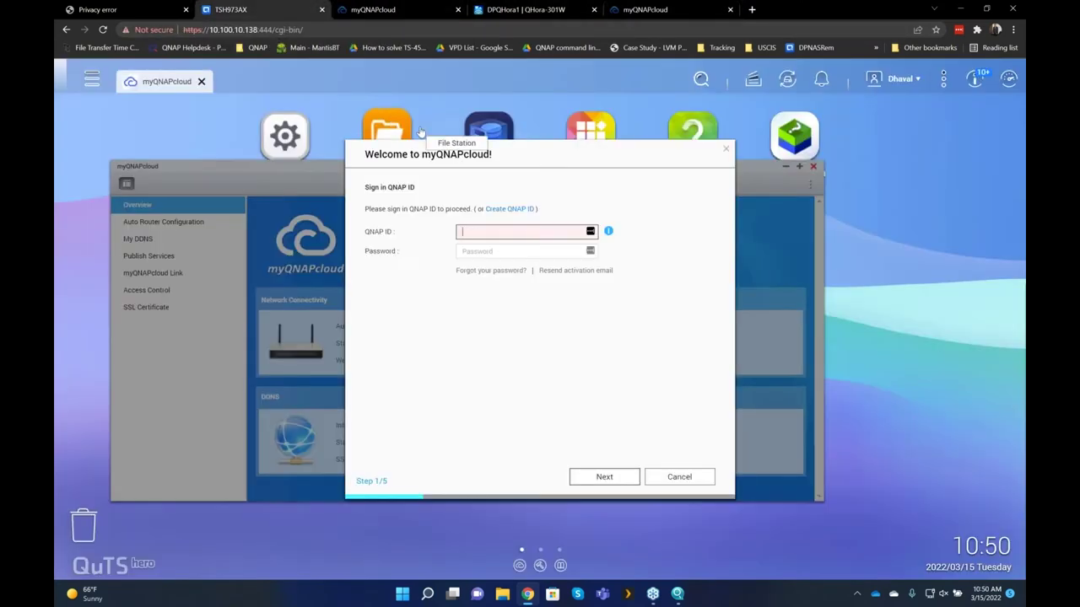
- Sign in with the QNAP ID e-mail and account password to reach setup Step 2/5
key("Tab")
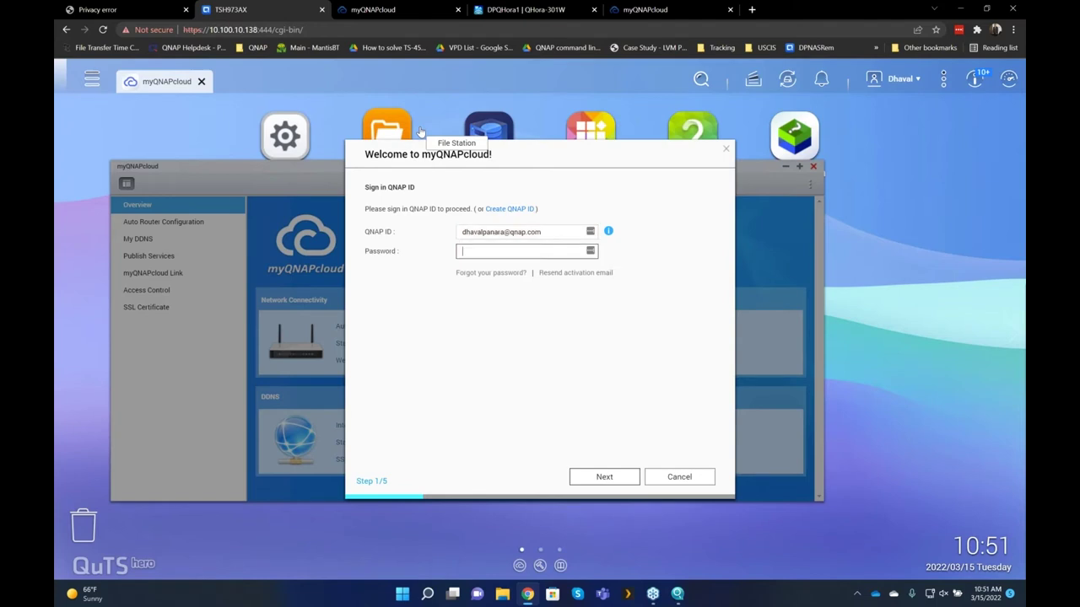
type("••••••••")
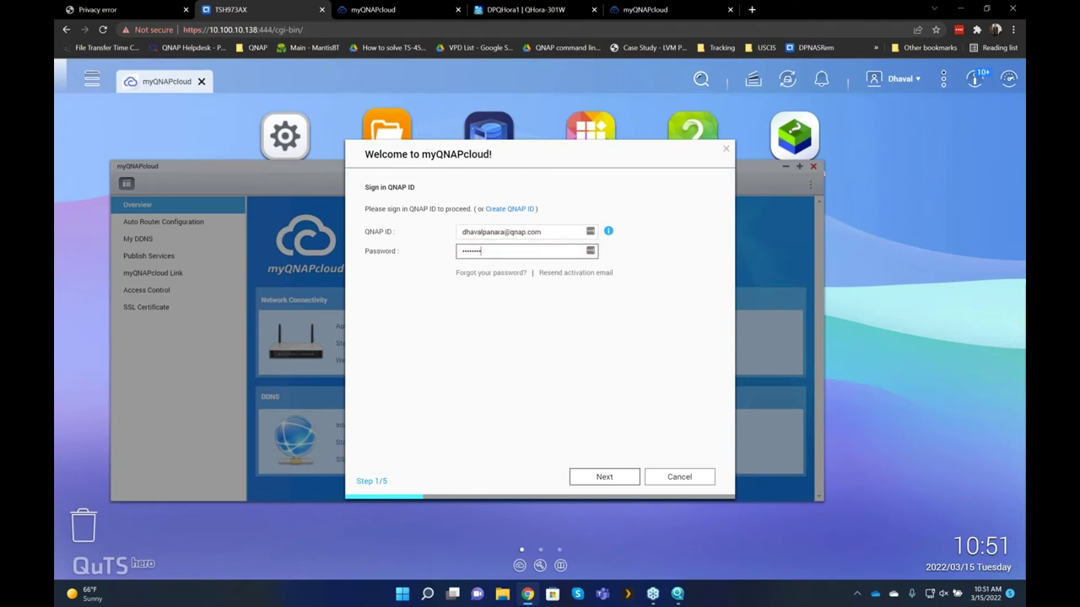
left_click(604, 478)
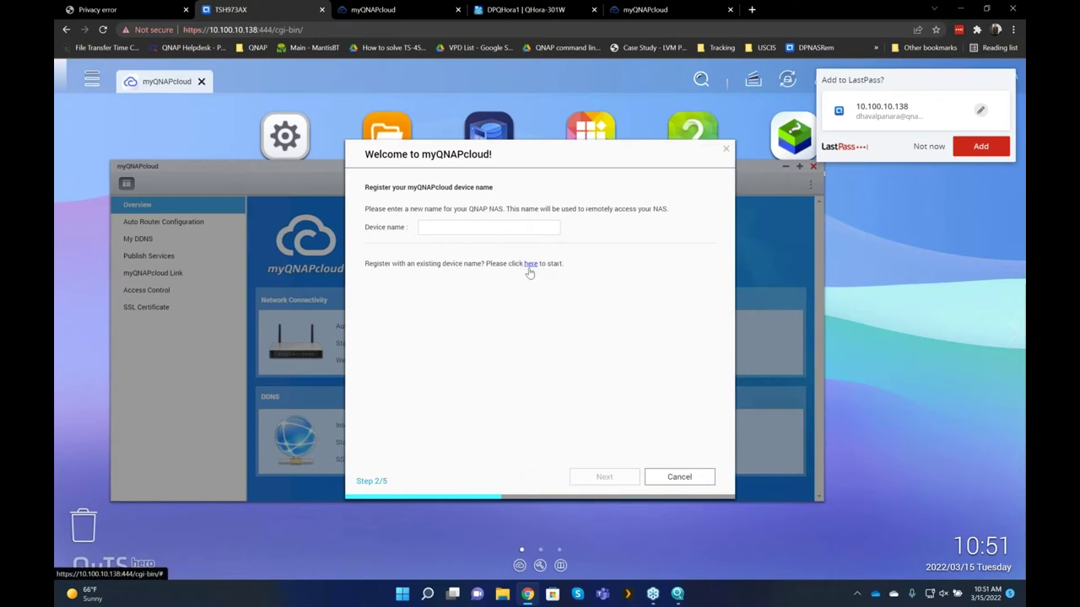
- Look at the list of existing device names, then go back to entering a new one
left_click(531, 264)
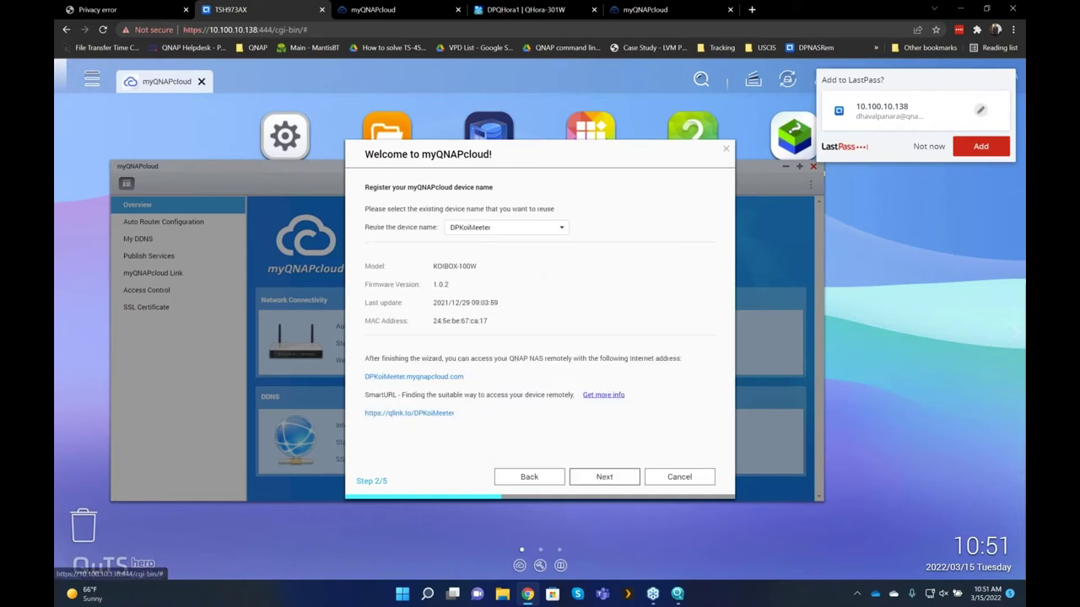
left_click(485, 229)
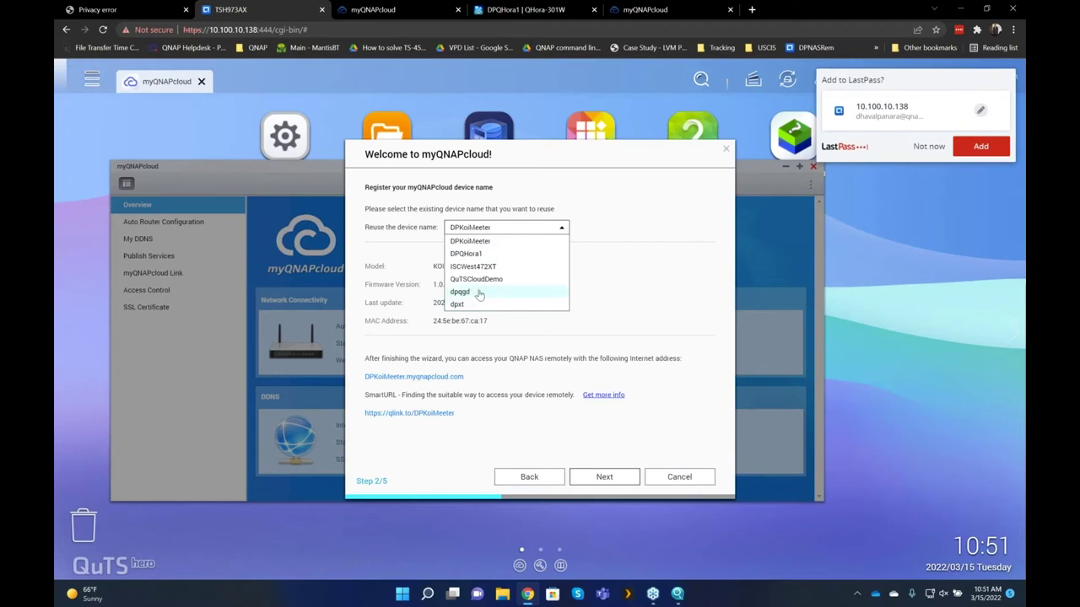
left_click(535, 481)
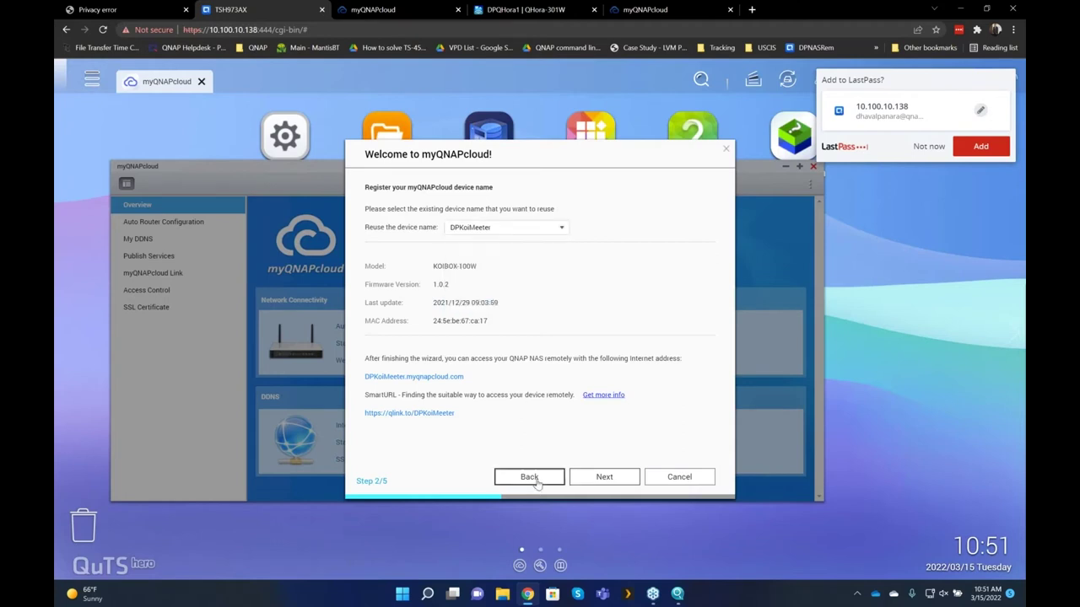
- Enter a new device name, replacing the already-registered qnap with dp973ax
left_click(462, 227)
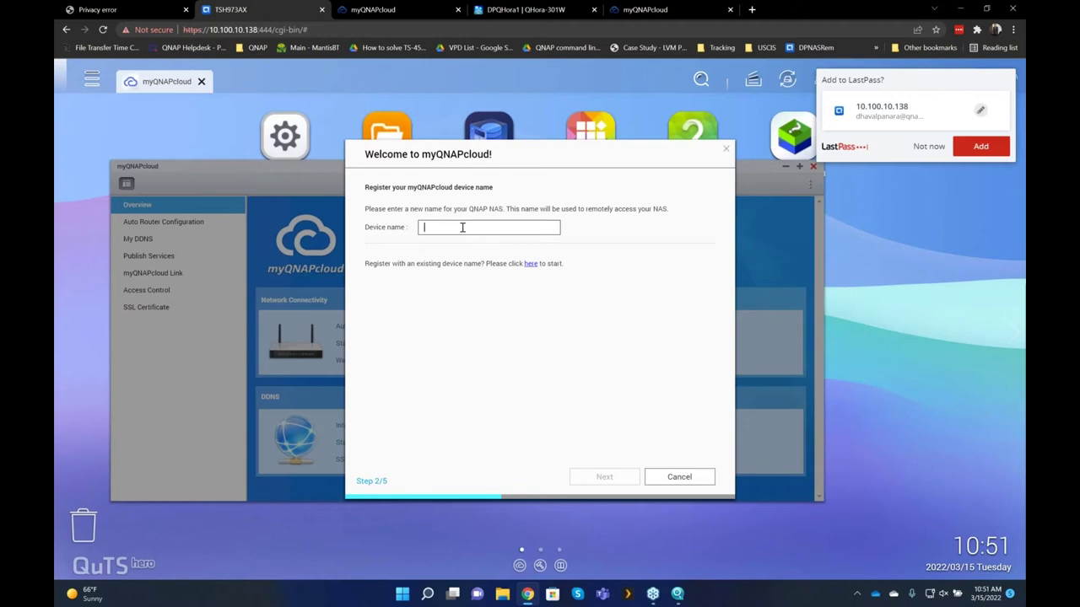
type("haval")
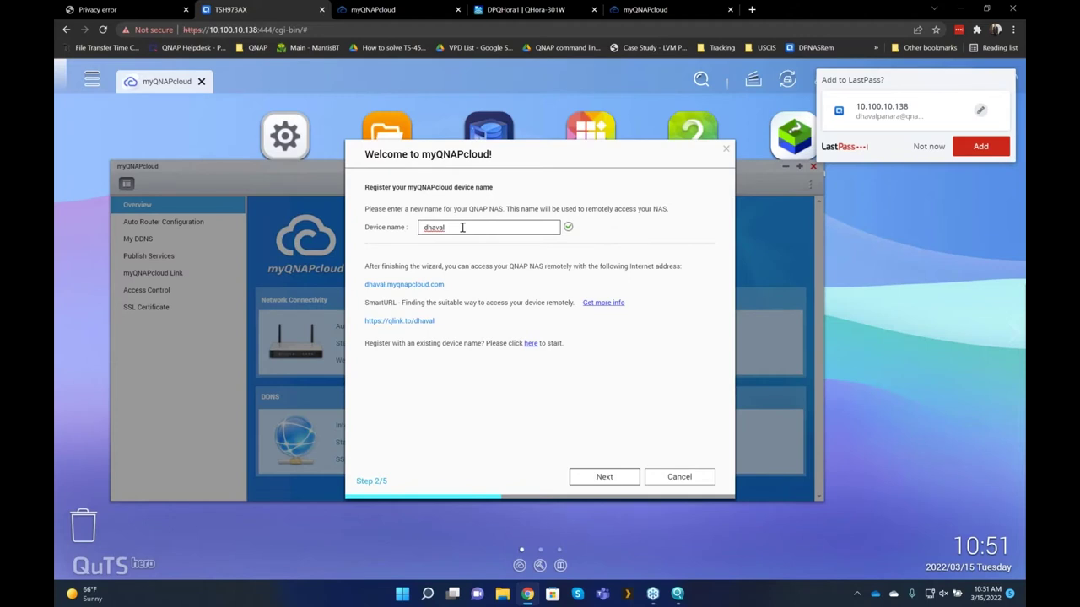
key("BackSpace")
key("BackSpace")
key("BackSpace")
key("BackSpace")
key("BackSpace")
key("BackSpace")
type("qnap")
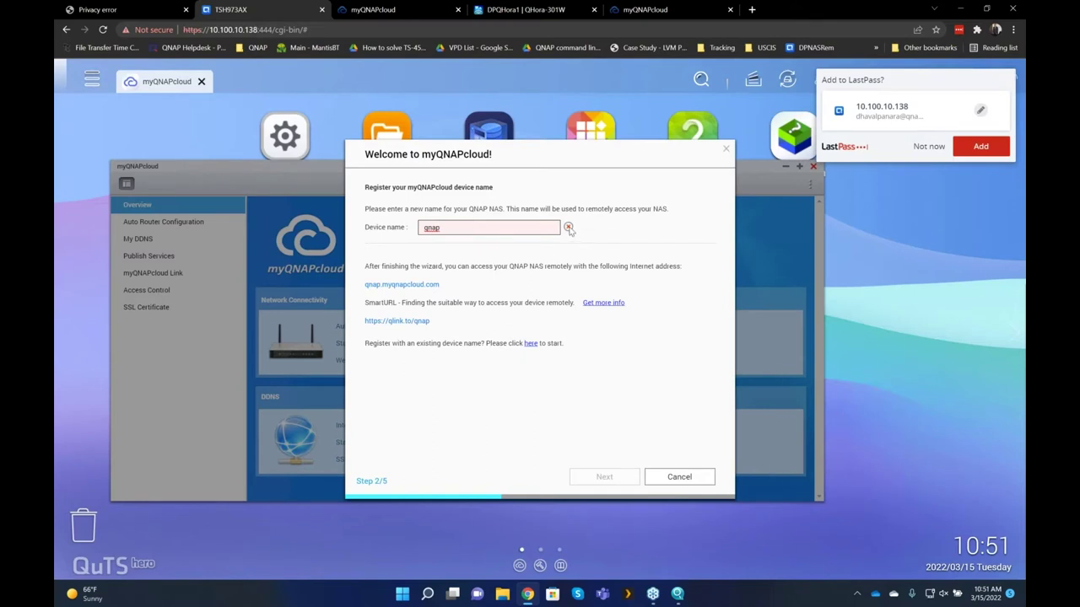
mouse_move(520, 222)
left_click_drag(455, 229, 371, 228)
type("dp")
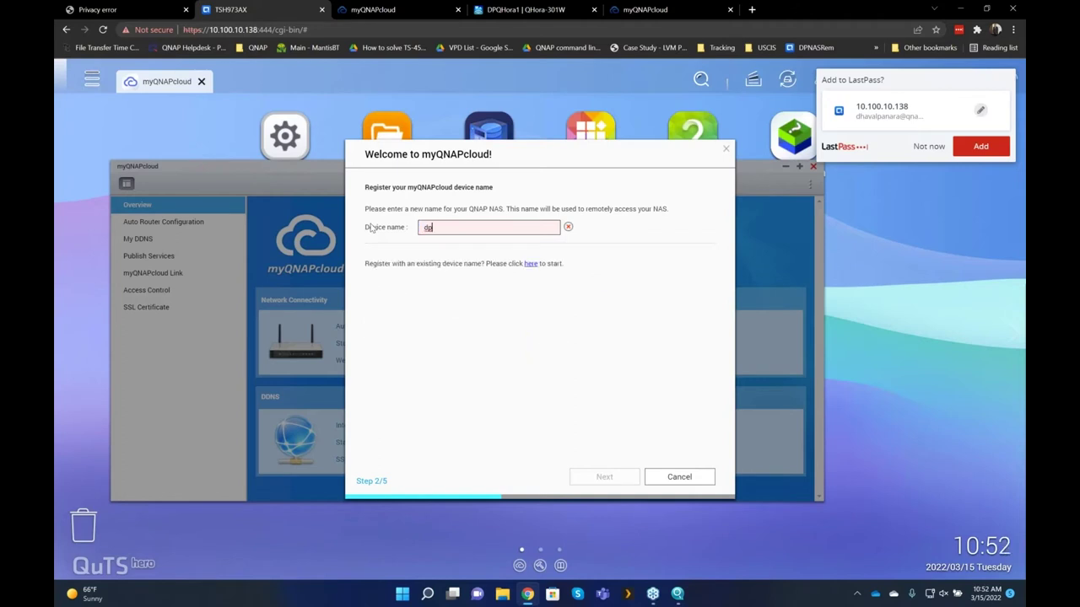
type("973ax")
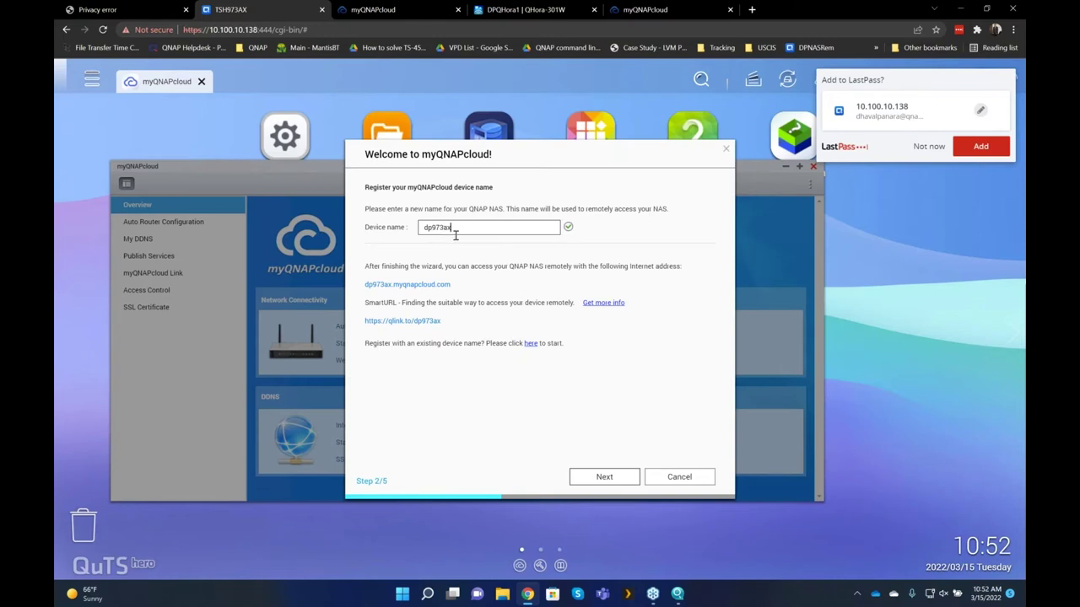
- Register dp973ax with DDNS on, myQNAPcloud Link off and Private access control, then finish
left_click(600, 479)
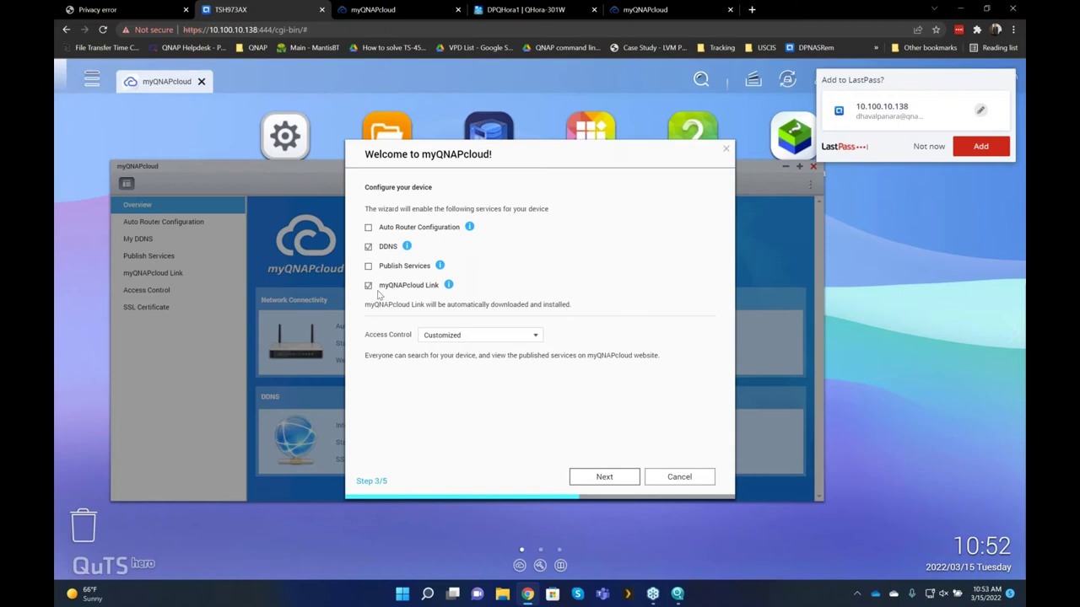
left_click(369, 246)
left_click(369, 246)
left_click(367, 286)
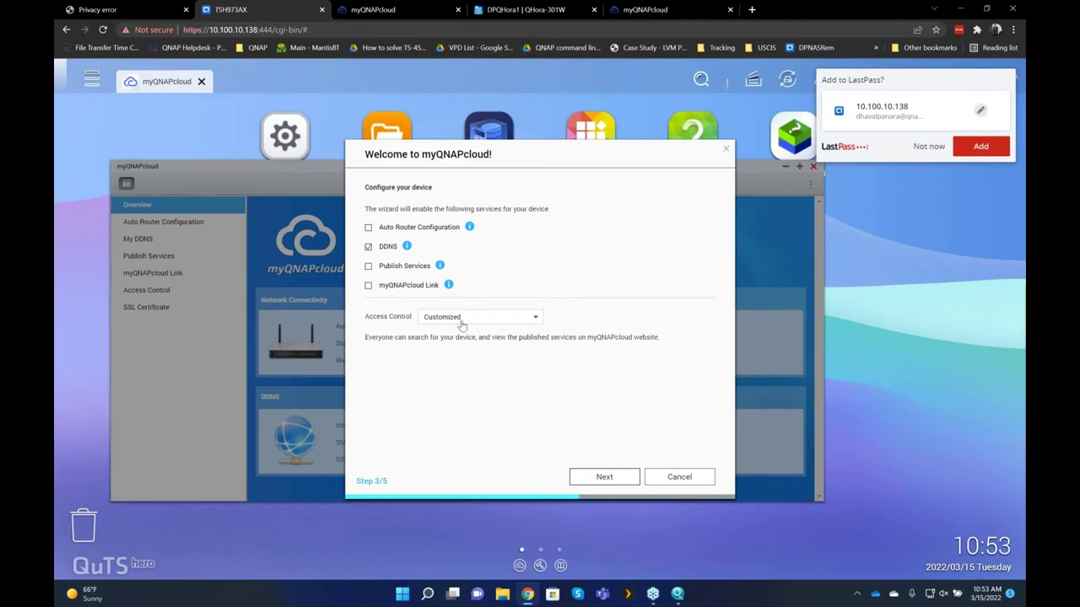
left_click(462, 319)
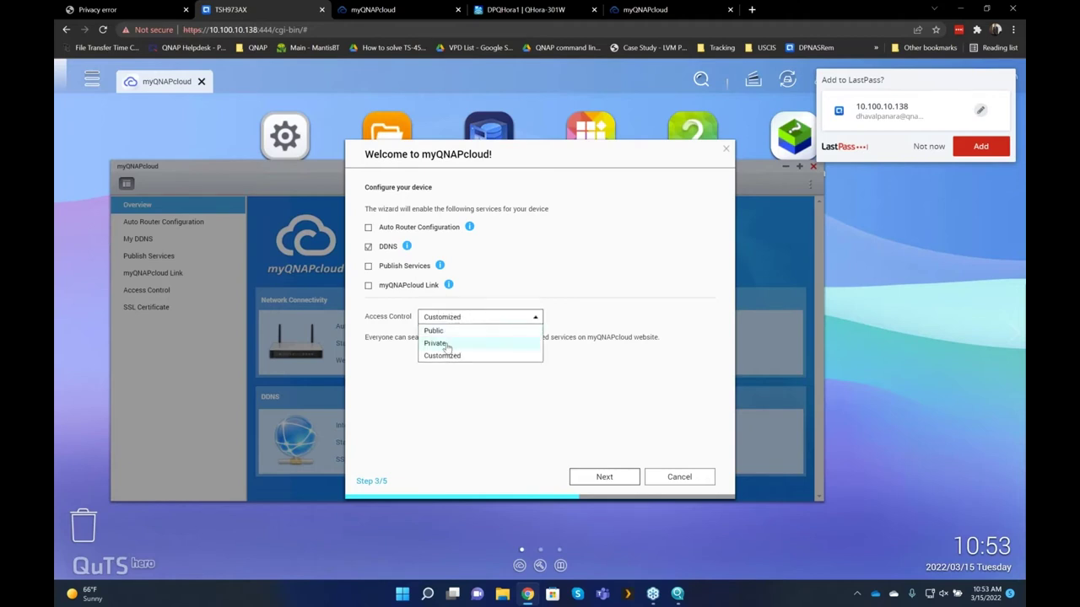
left_click(435, 343)
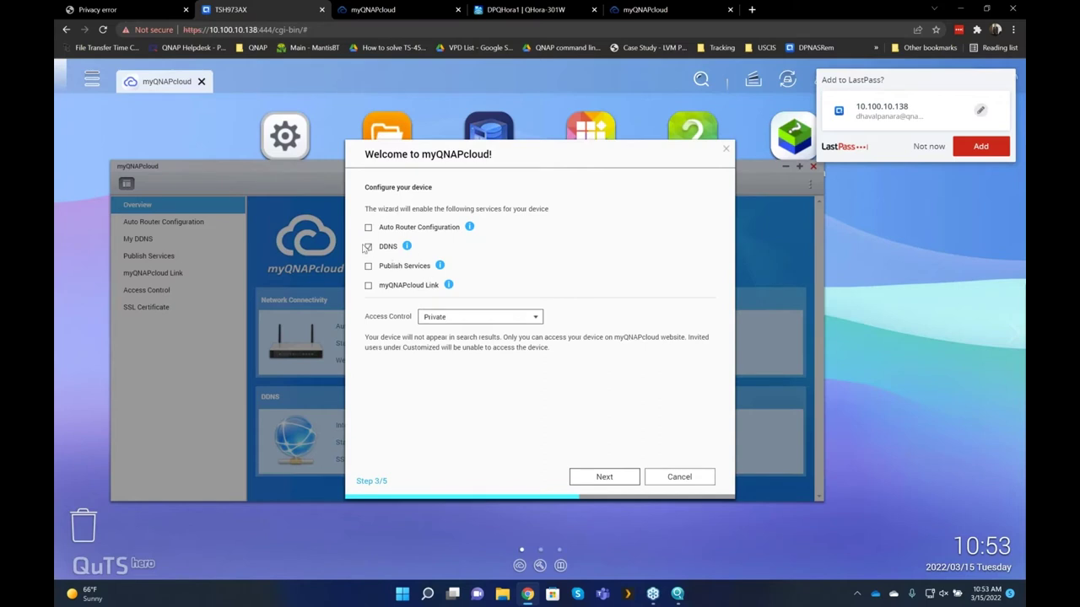
left_click(604, 477)
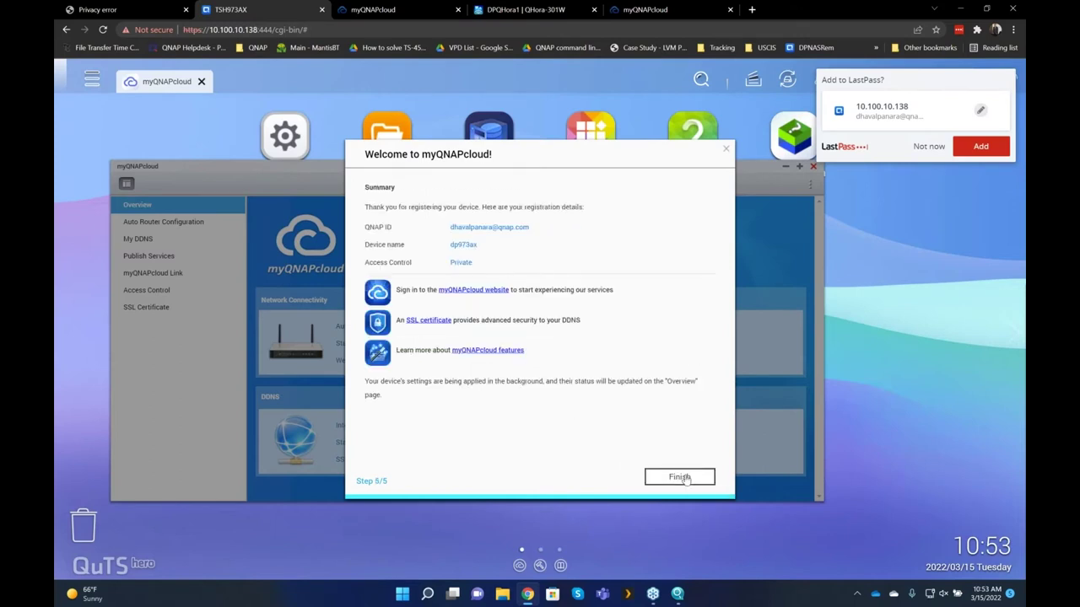
left_click(680, 476)
- Open My DDNS and review the dp973ax.myqnapcloud.com update, last done at 10:53:18
left_click(137, 238)
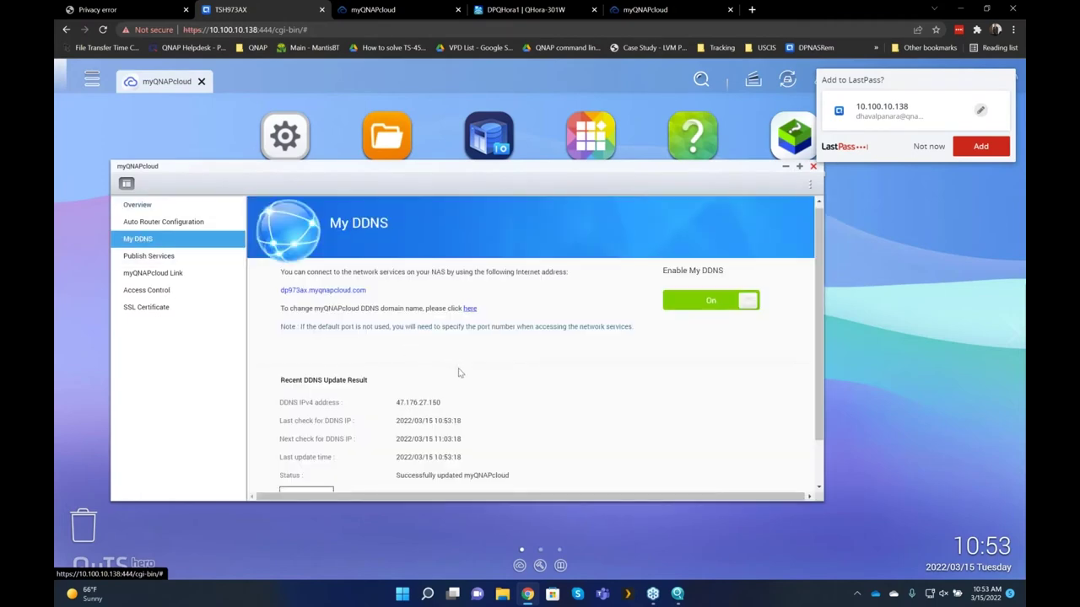
scroll(439, 374, "down", 1)
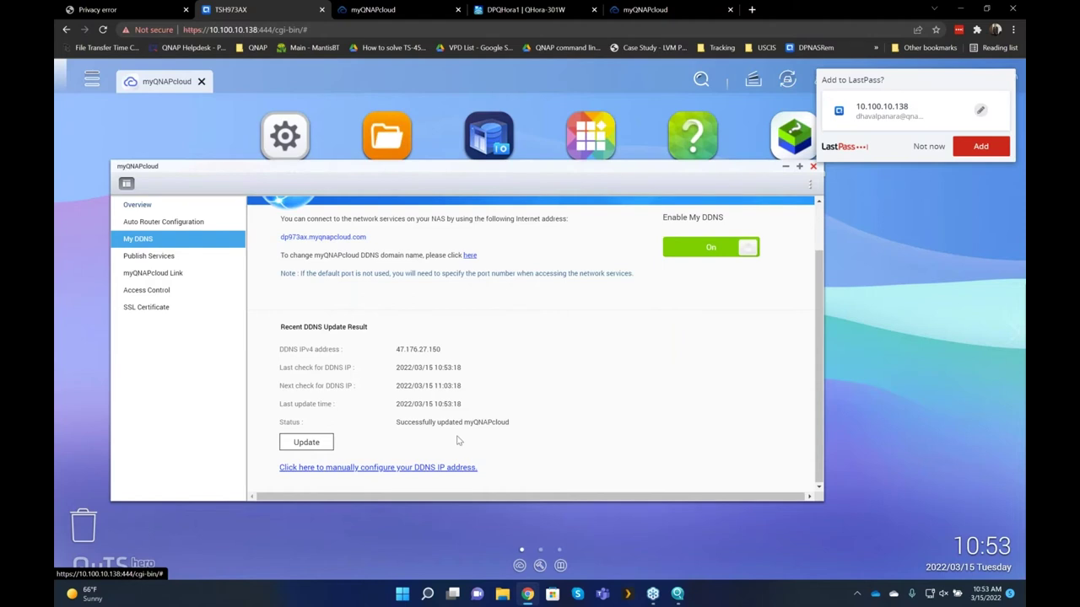
scroll(379, 350, "up", 1)
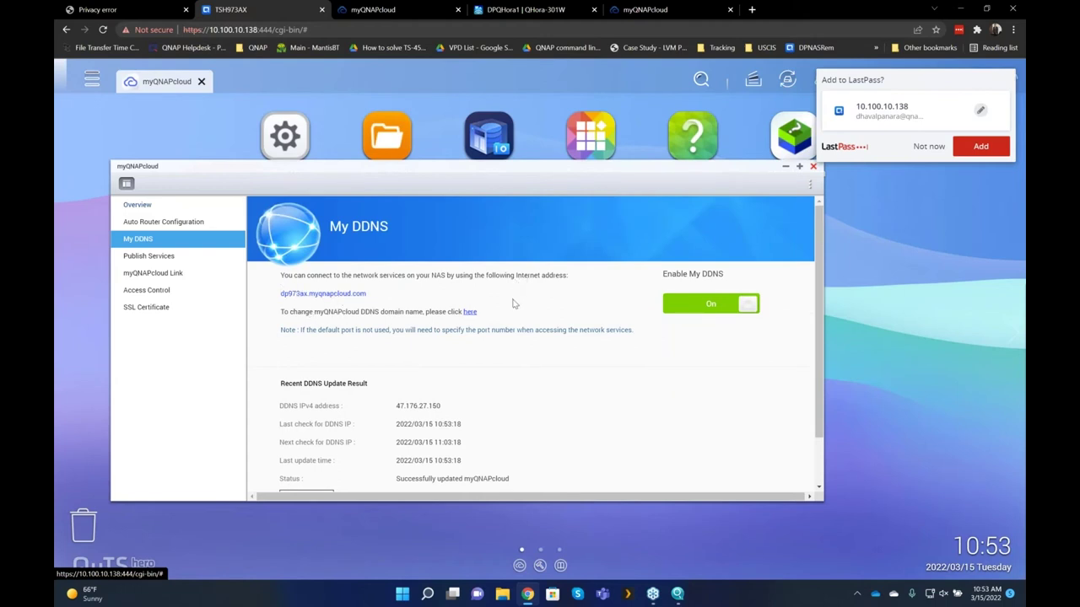
scroll(513, 304, "down", 1)
scroll(291, 255, "up", 1)
scroll(382, 347, "down", 2)
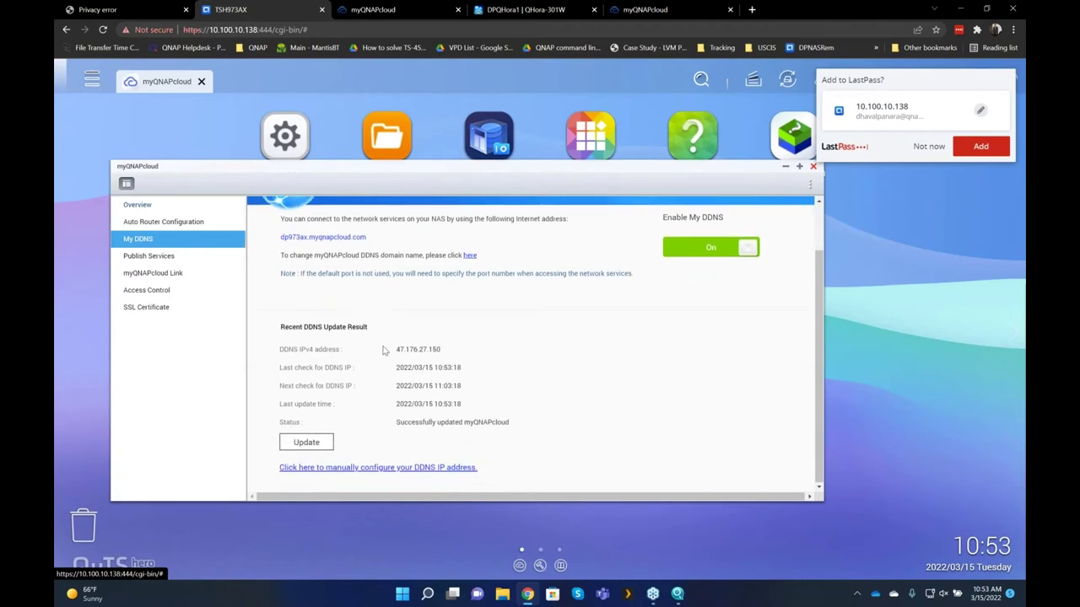
scroll(384, 353, "up", 2)
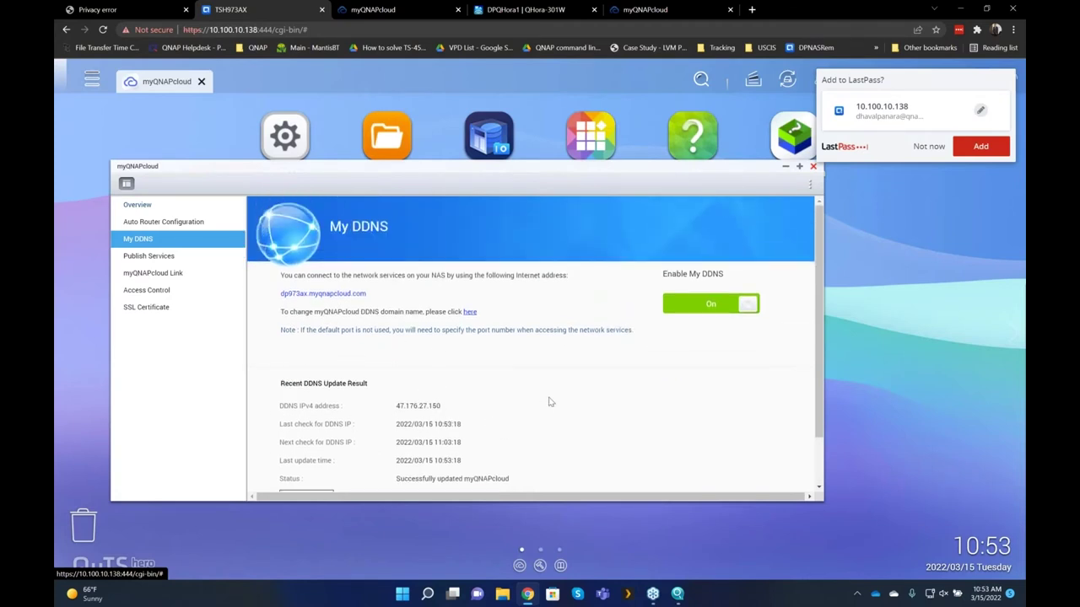
scroll(446, 406, "down", 2)
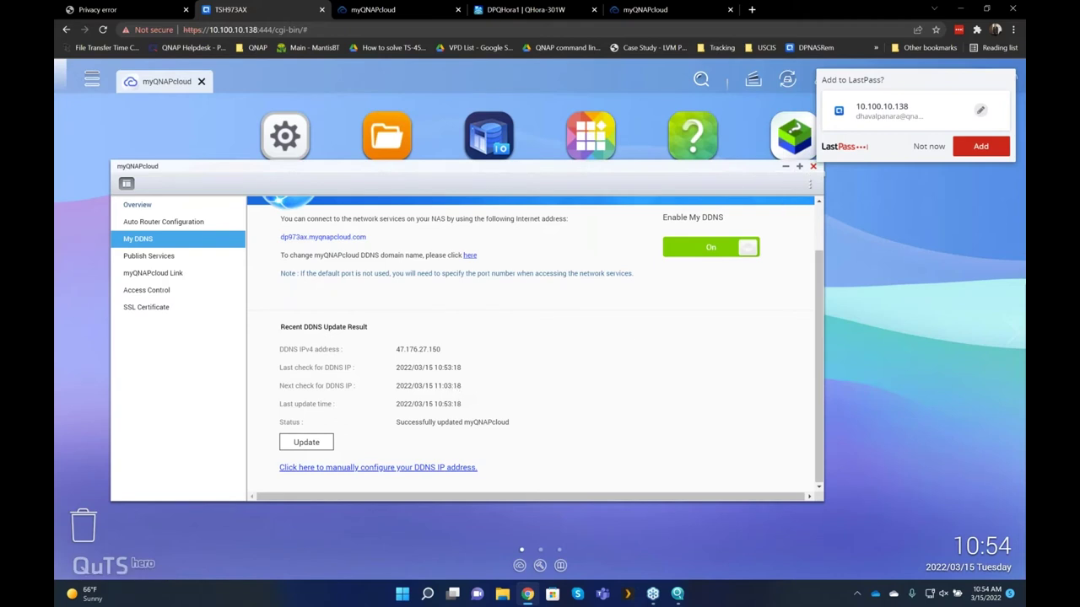
left_click(813, 166)
left_click(752, 9)
type("dp")
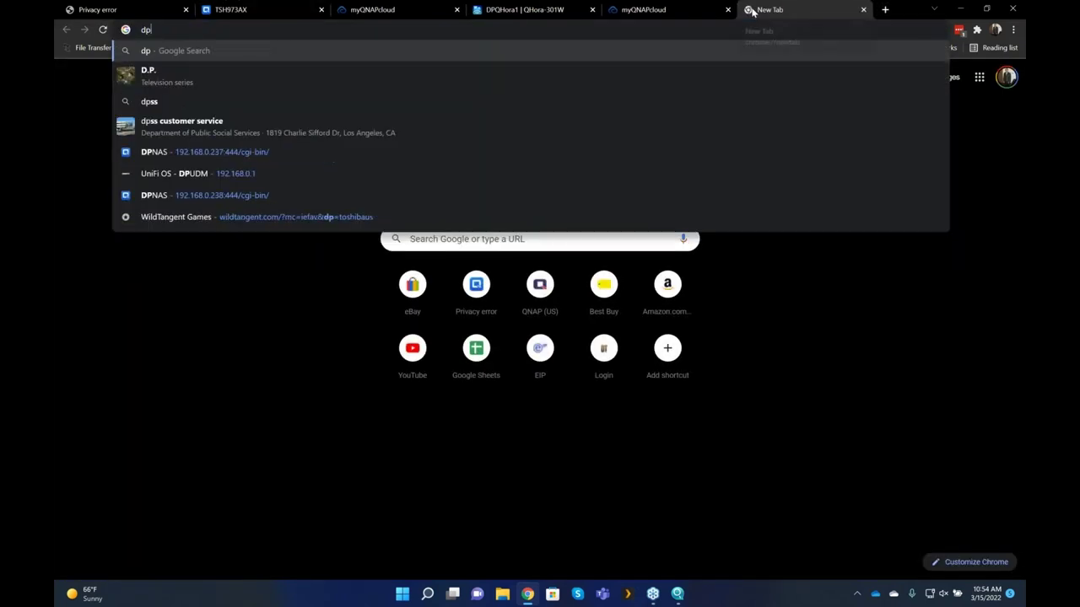
key("Escape")
type("https")
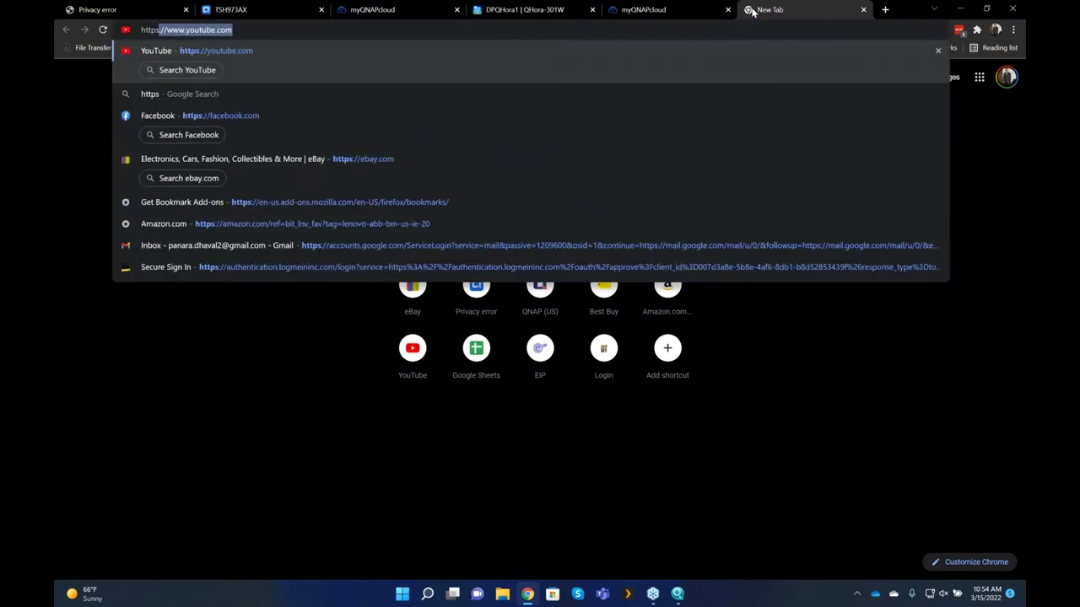
type("://dp8")
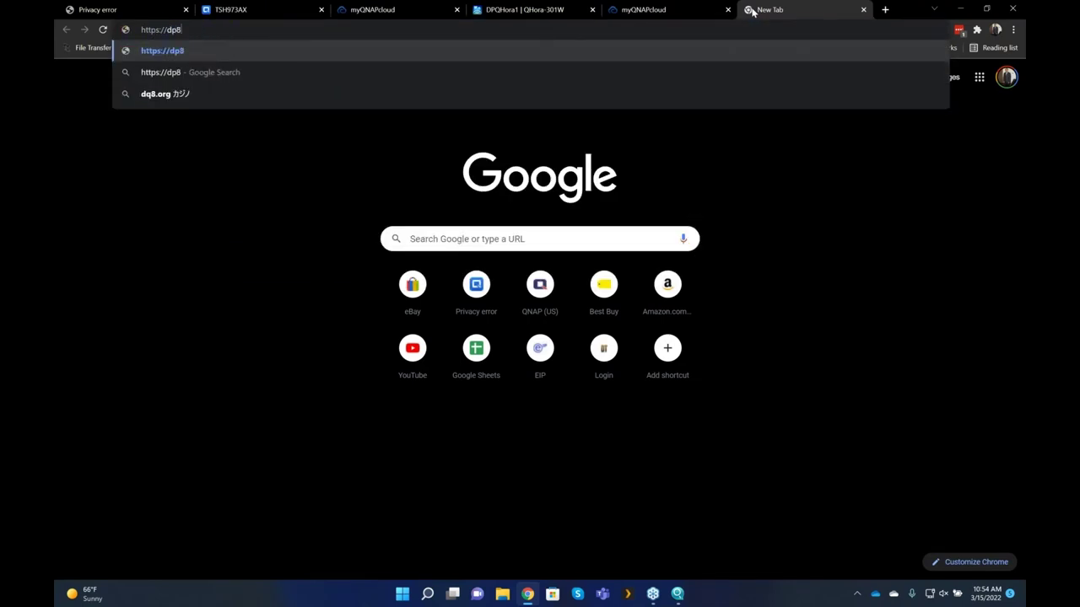
type("73ax.myq")
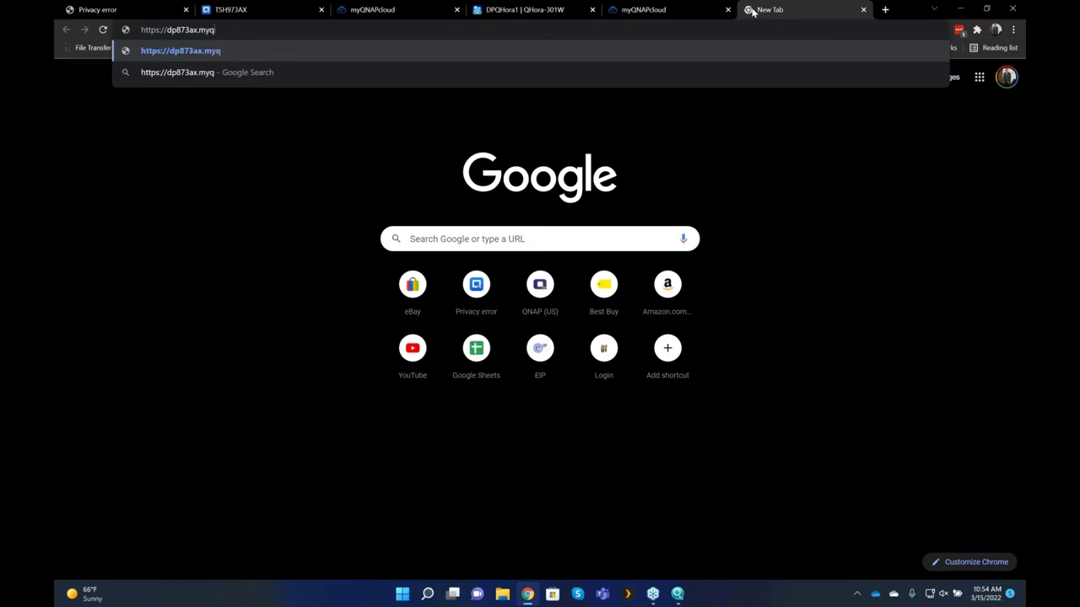
type("napcloud.com")
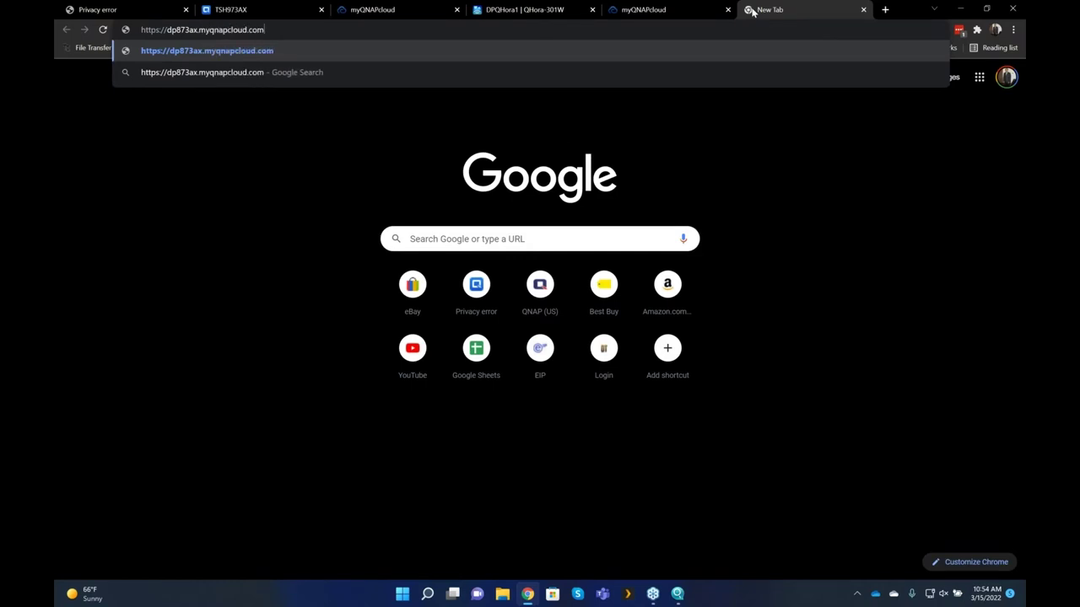
type(":444")
key("Return")
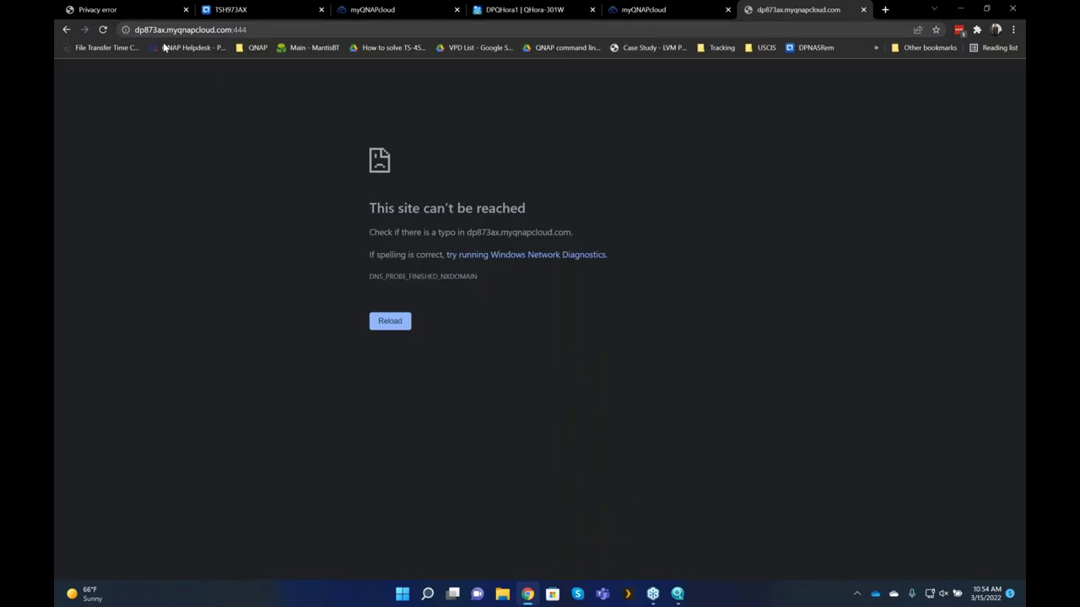
- Return to the TSH973AX desktop and reopen myQNAPcloud to check the device name dp973ax
left_click(646, 10)
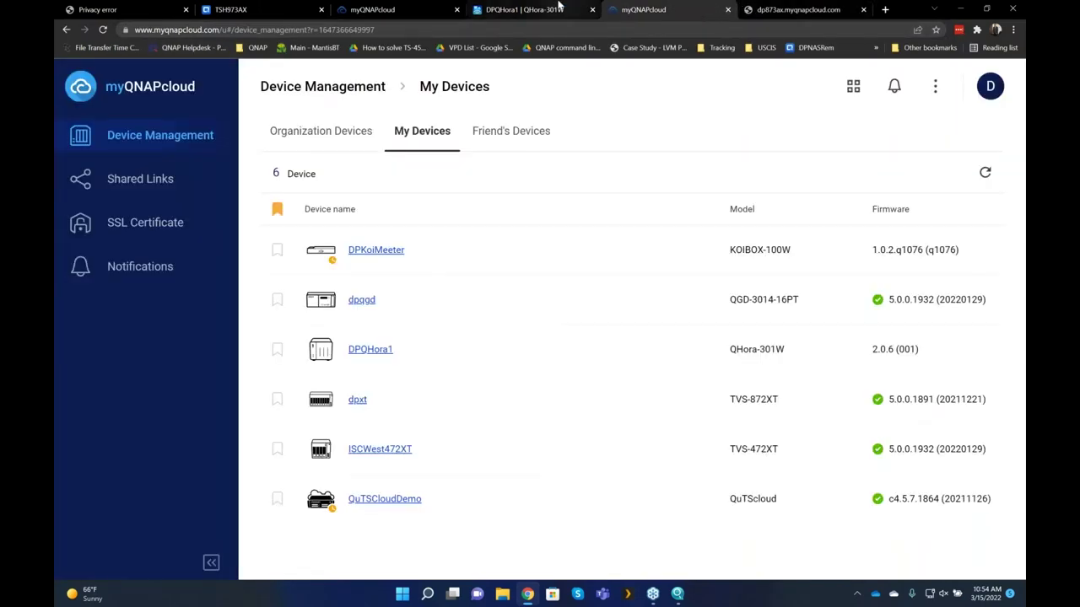
left_click(515, 10)
left_click(424, 7)
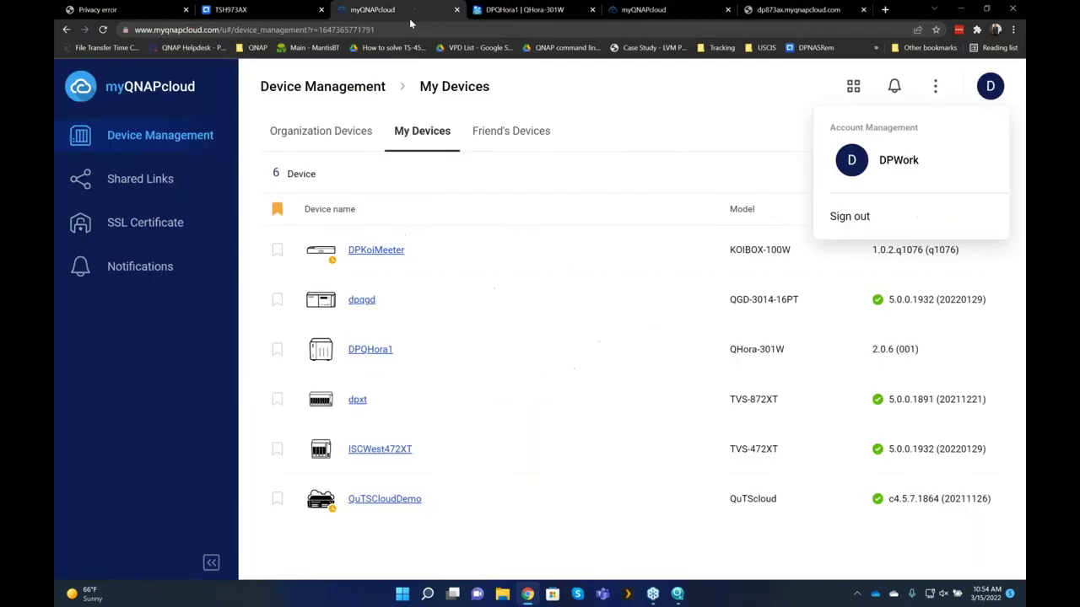
left_click(292, 8)
left_click(286, 136)
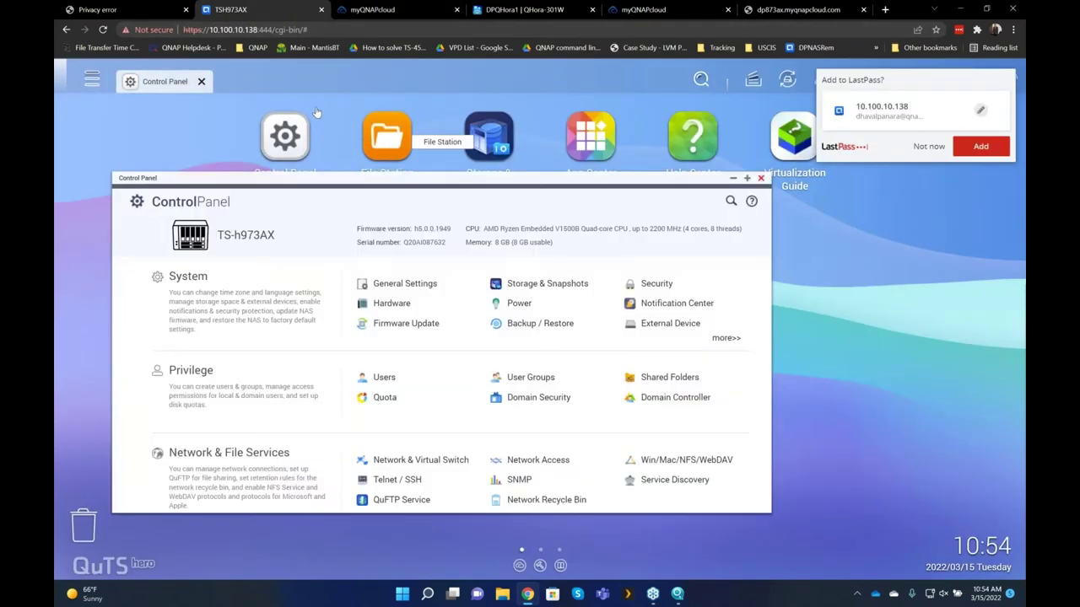
left_click(92, 79)
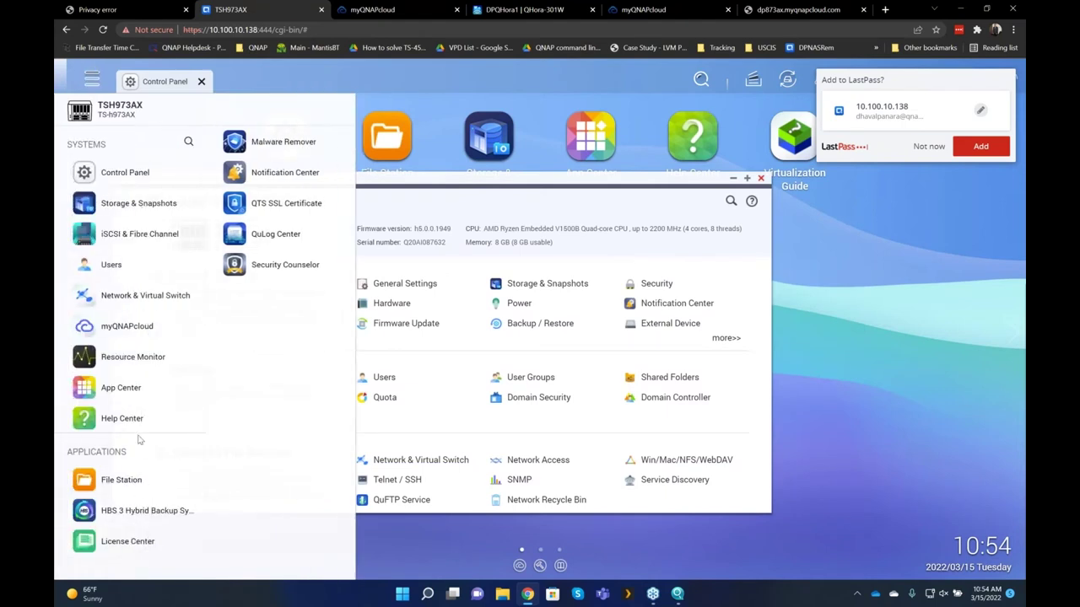
left_click(123, 329)
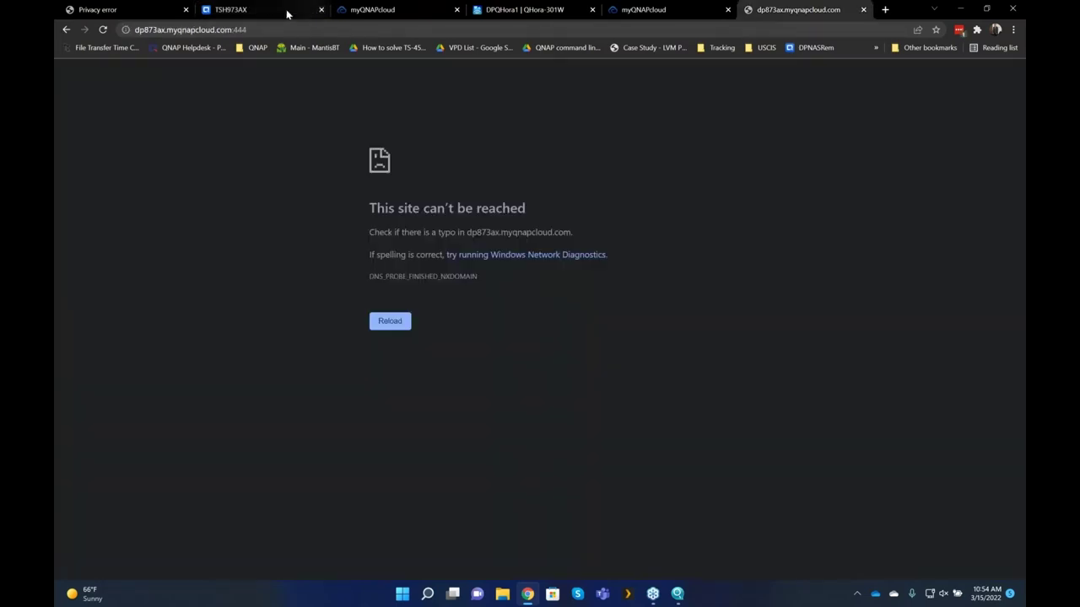
left_click(793, 9)
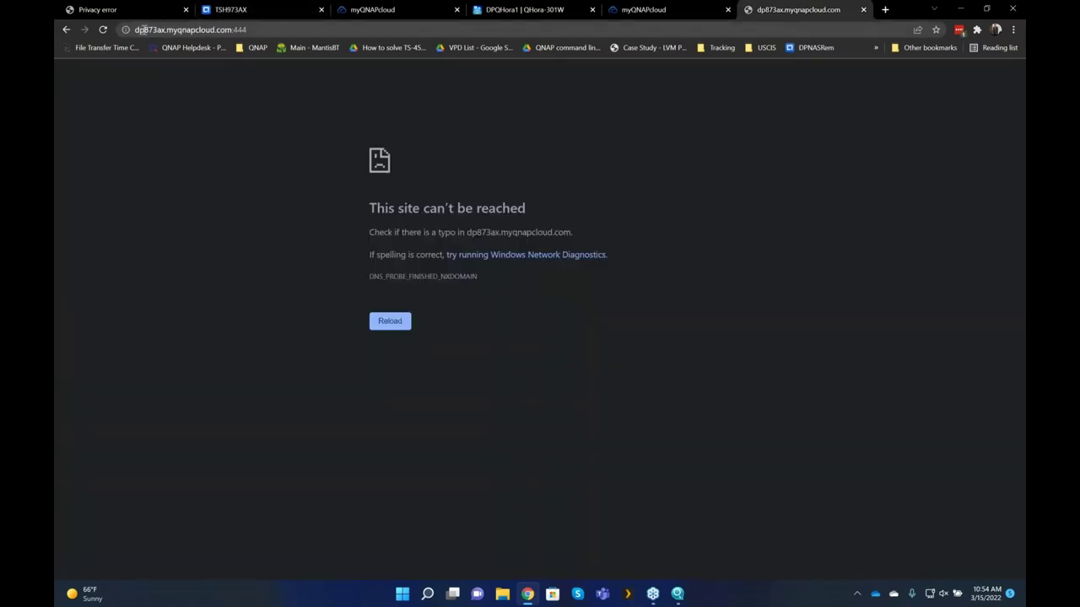
double_click(147, 30)
left_click(174, 30)
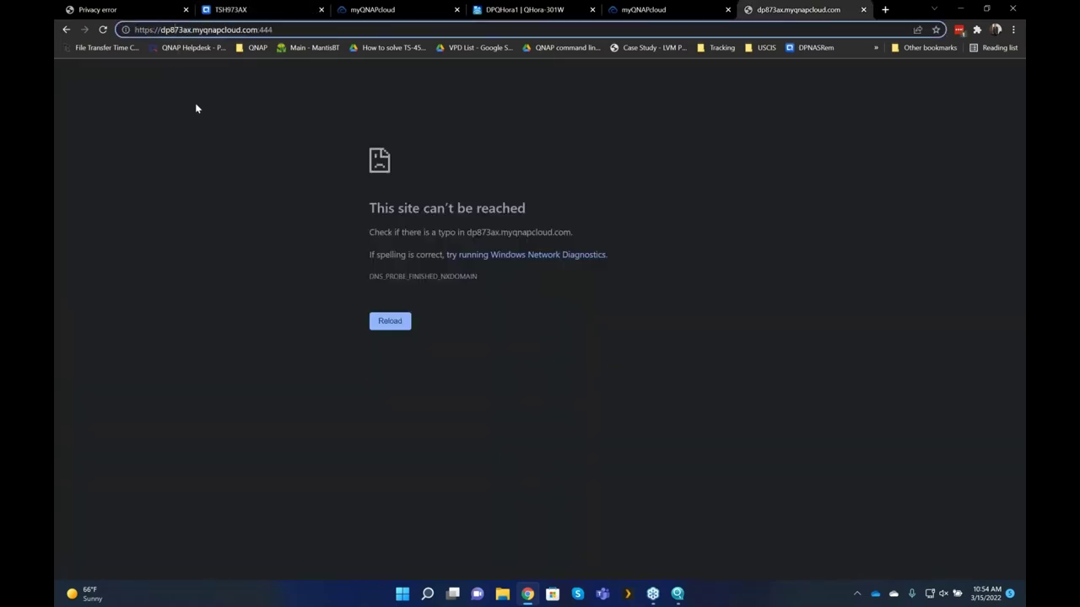
key("BackSpace")
type("9")
key("Return")
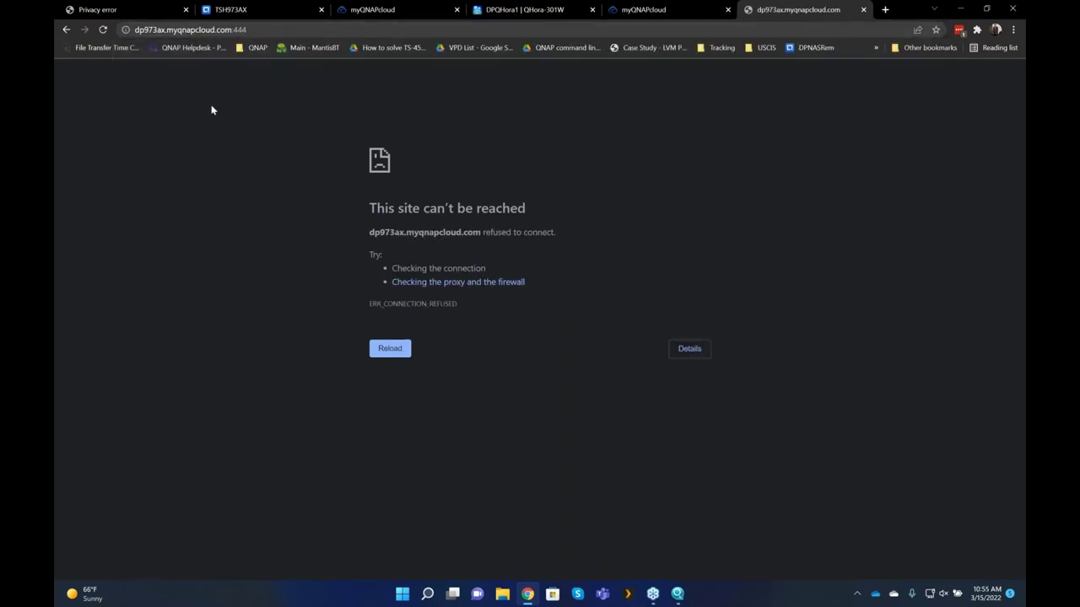
key("F5")
- Close the myQNAPcloud and Control Panel windows on the NAS desktop
left_click(242, 9)
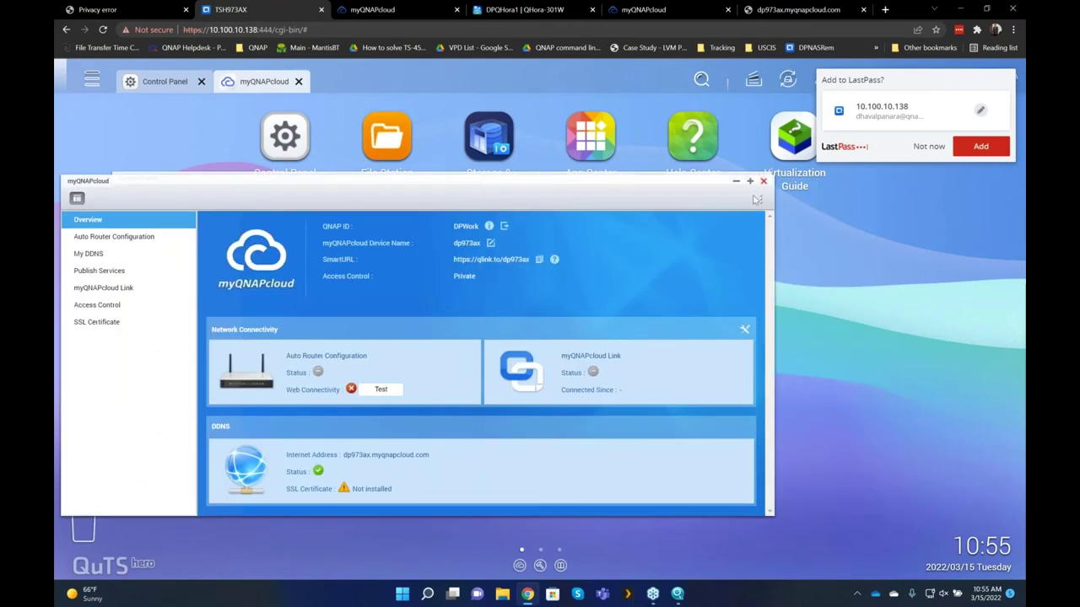
left_click(763, 182)
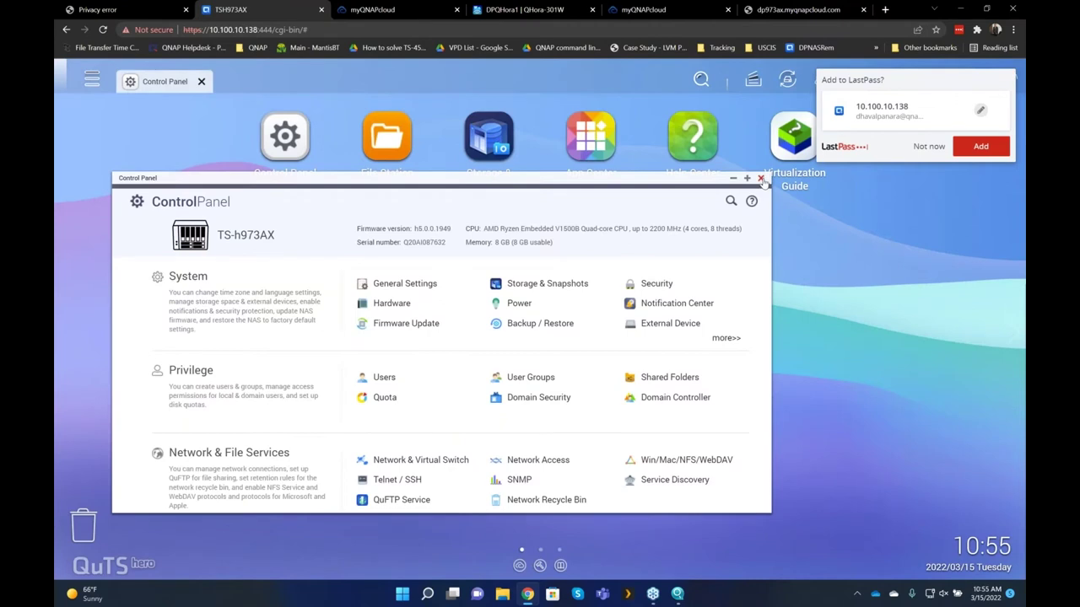
left_click(762, 180)
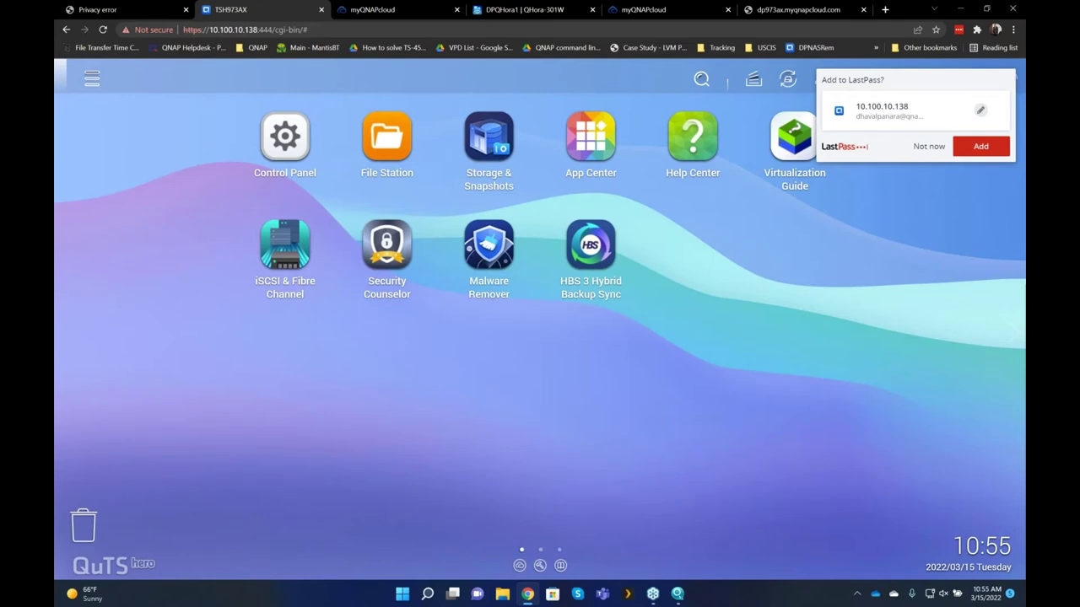
- Switch to the DPQHora1 router tab and open Service Port Management
left_click(511, 10)
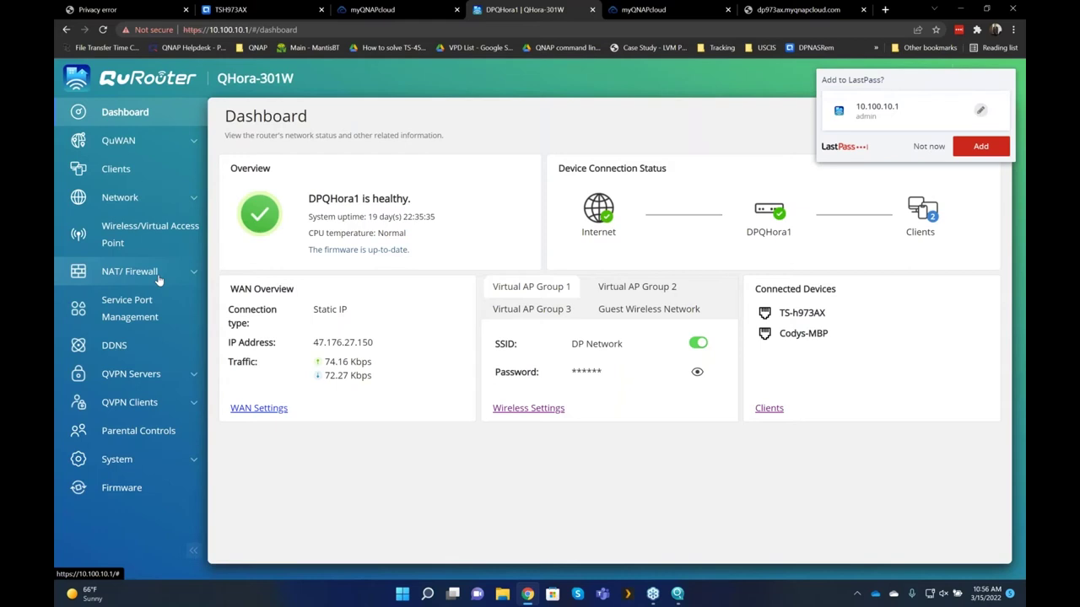
left_click(143, 311)
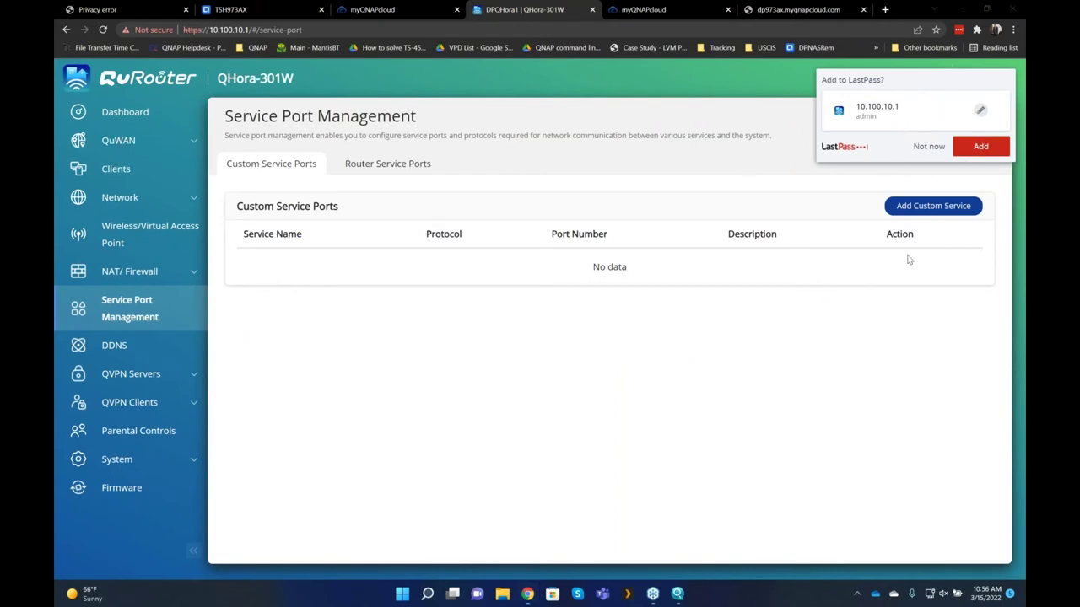
- Add and save custom service NASHttps, TCP port 444, described 'NAS Remote Access'
left_click(932, 207)
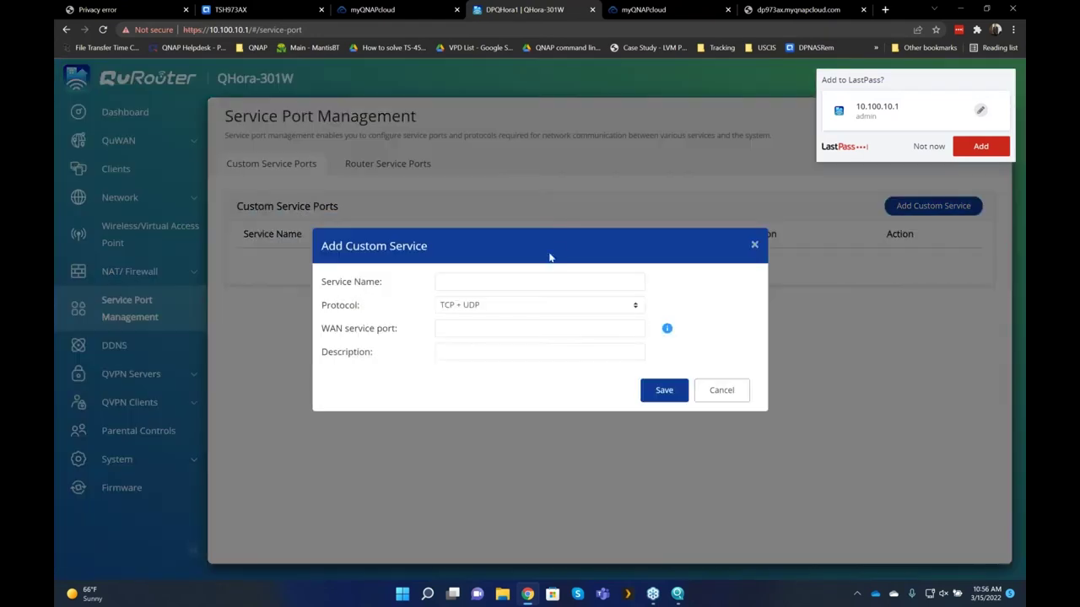
left_click(520, 281)
type("NAS")
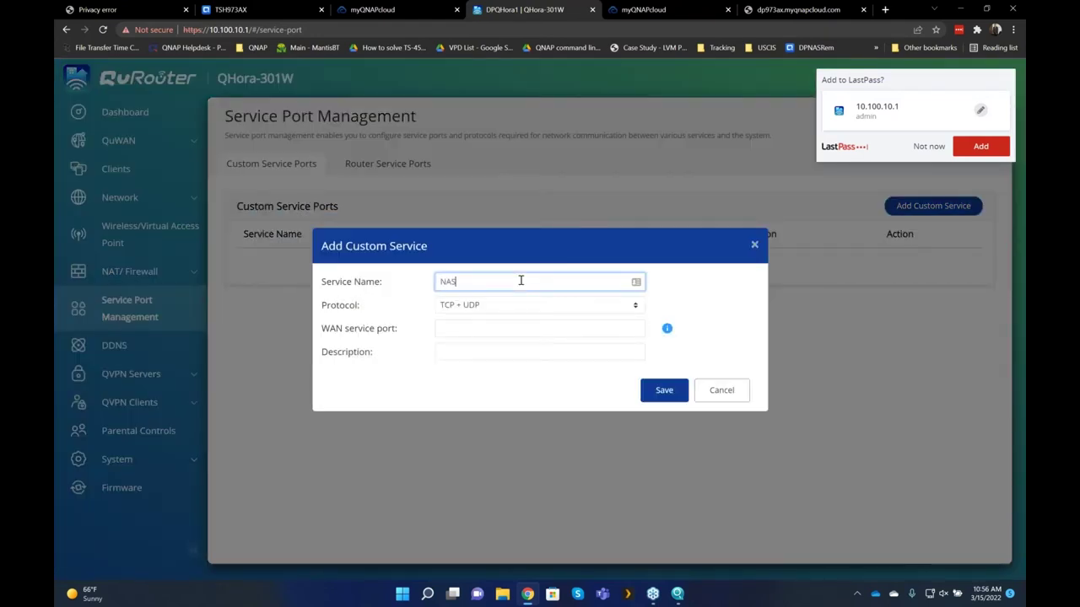
type("Https")
left_click(474, 307)
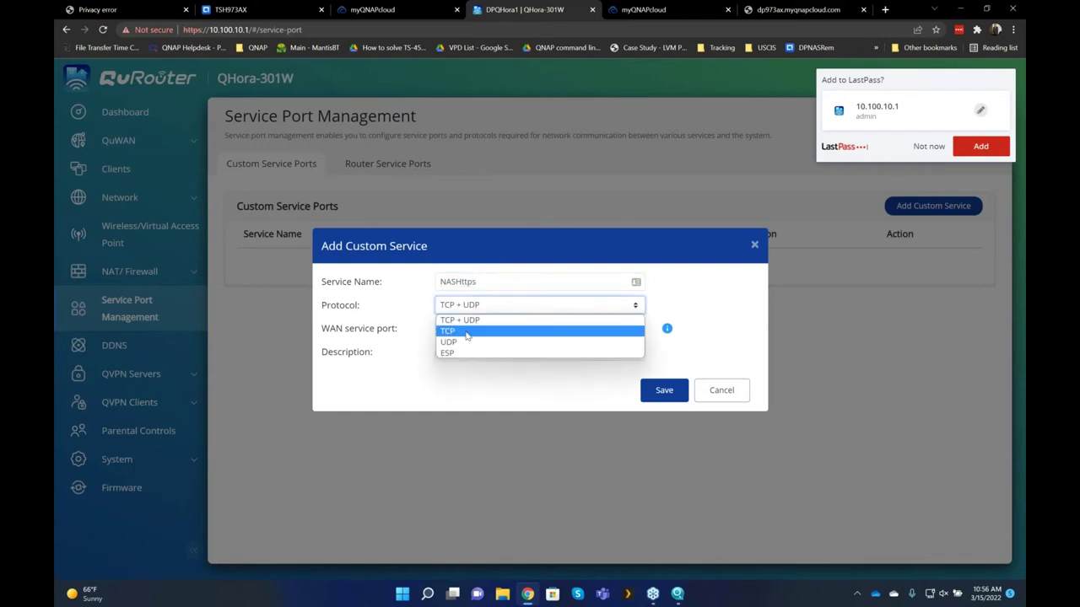
left_click(473, 329)
left_click(472, 329)
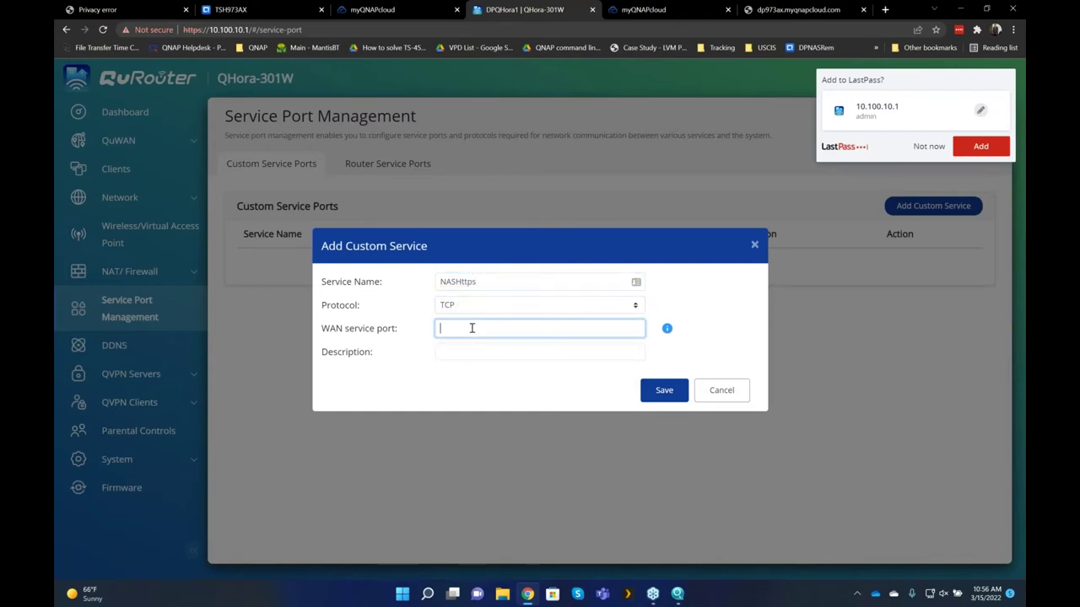
type("444")
left_click(472, 350)
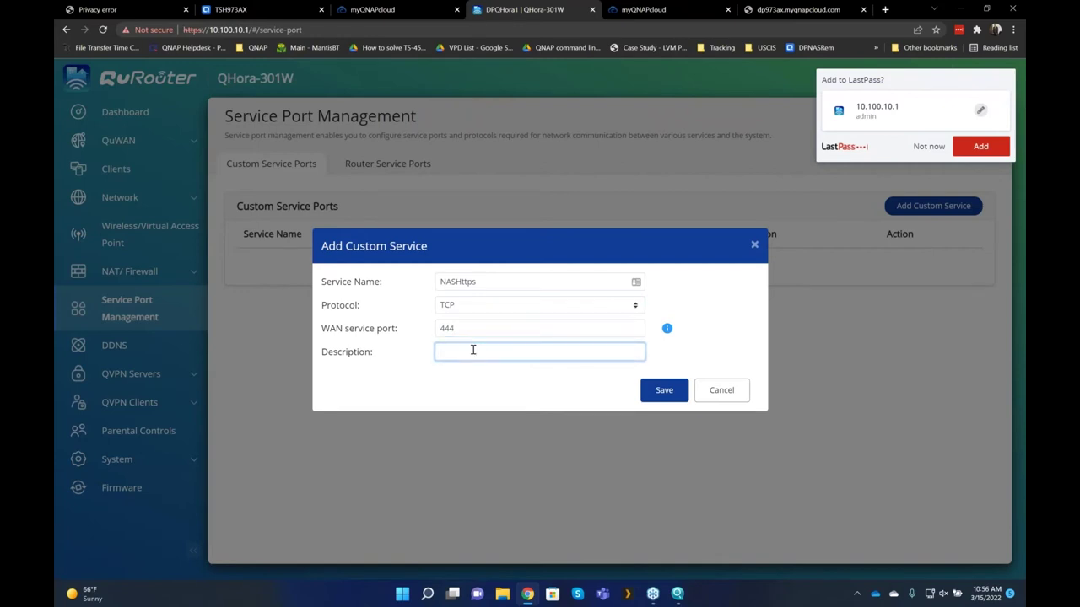
type("NAS Remote Access")
left_click(663, 392)
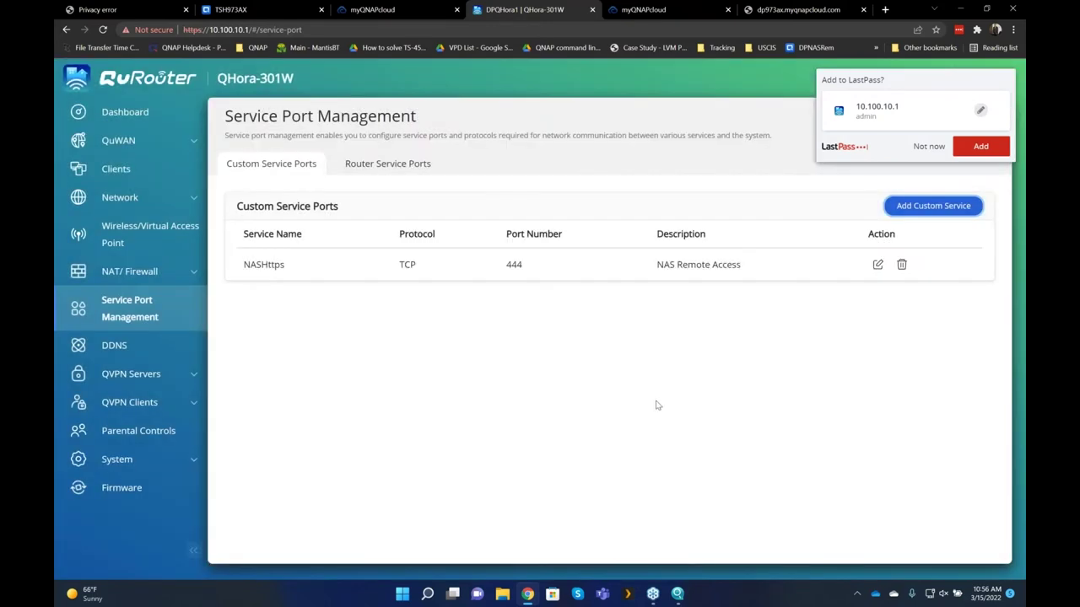
left_click(175, 277)
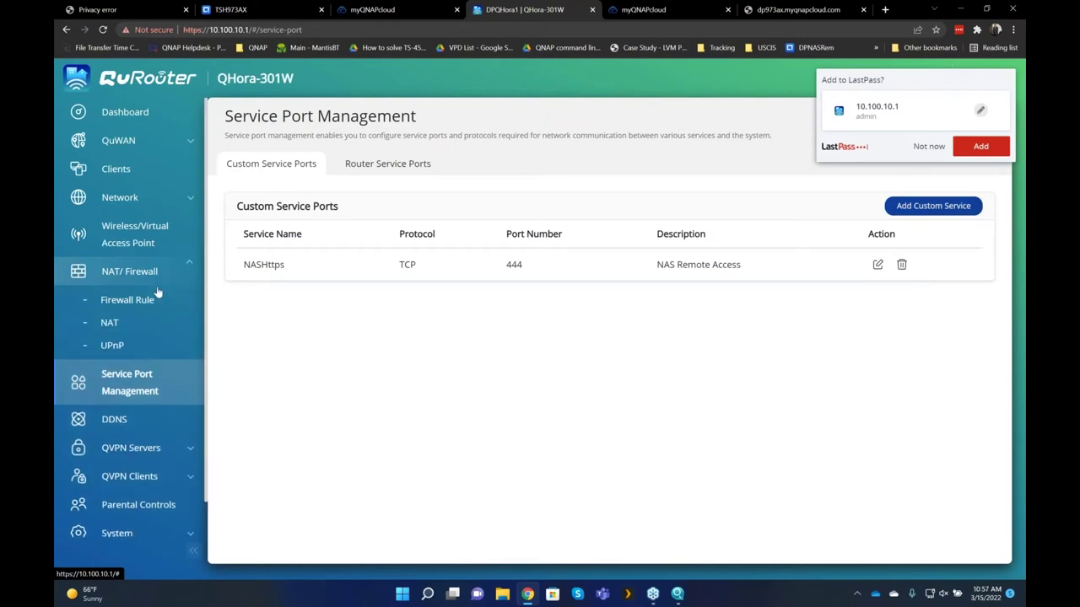
- Open the NAT Port Forwarding table
left_click(143, 301)
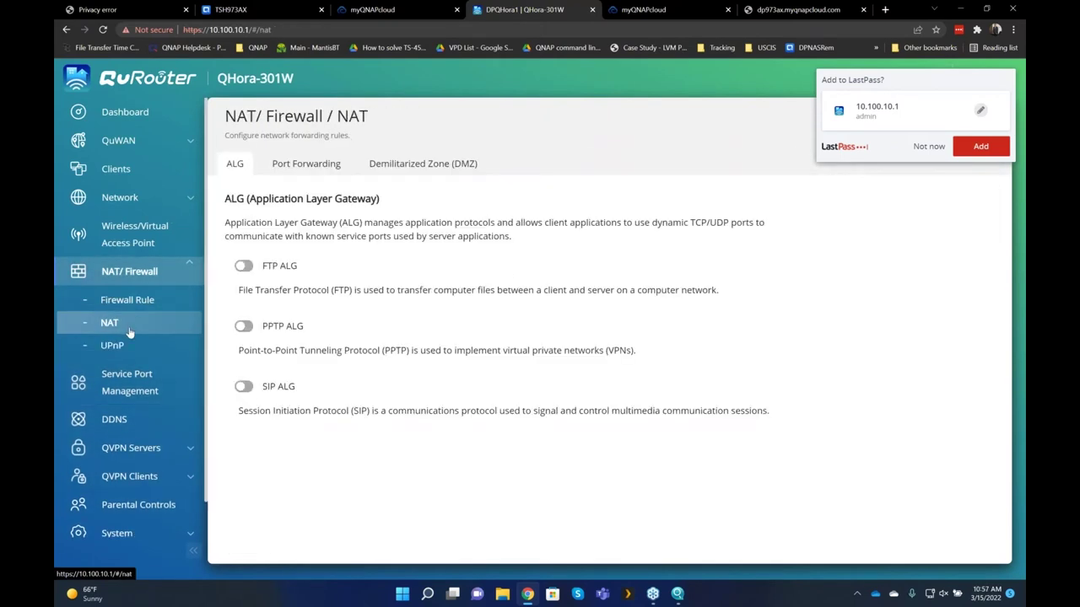
right_click(301, 167)
key("Escape")
left_click(305, 164)
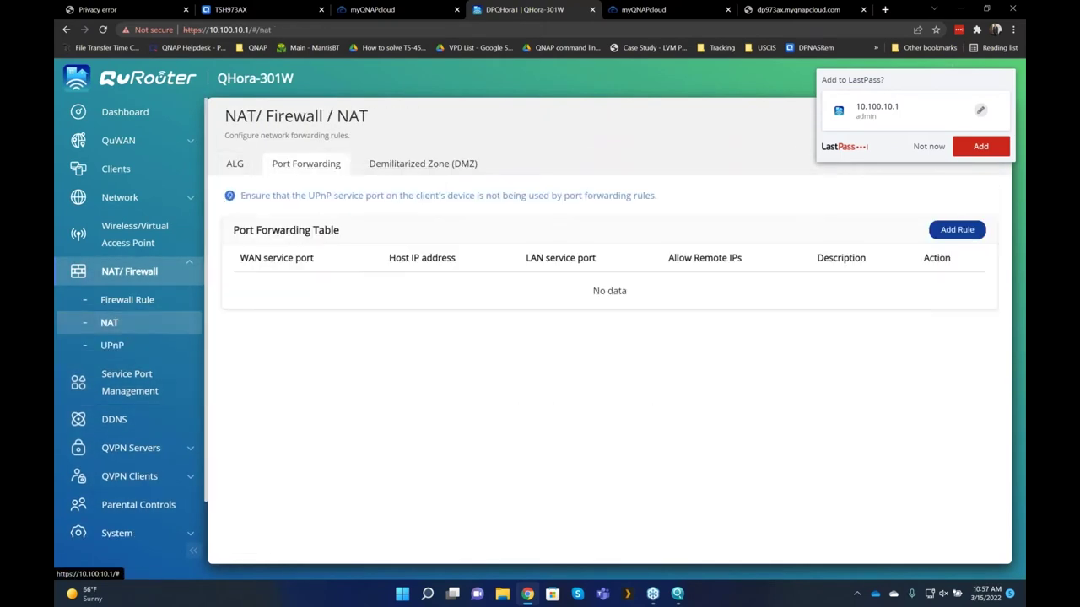
- Start a rule forwarding NASHttps (TCP 444) on WAN port 1 to host 10.100.10.138
left_click(959, 232)
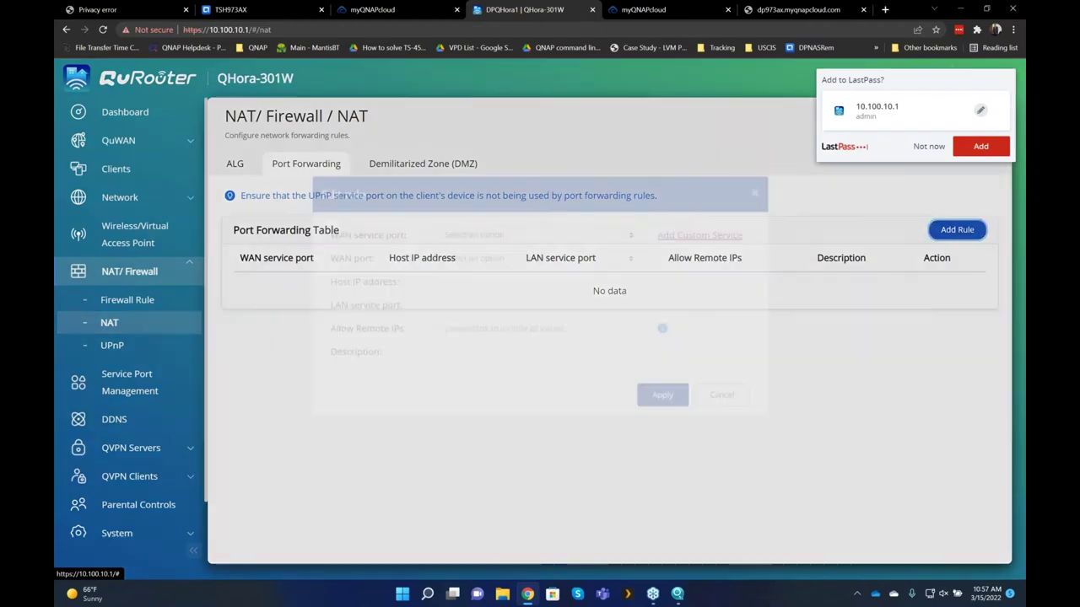
left_click(529, 260)
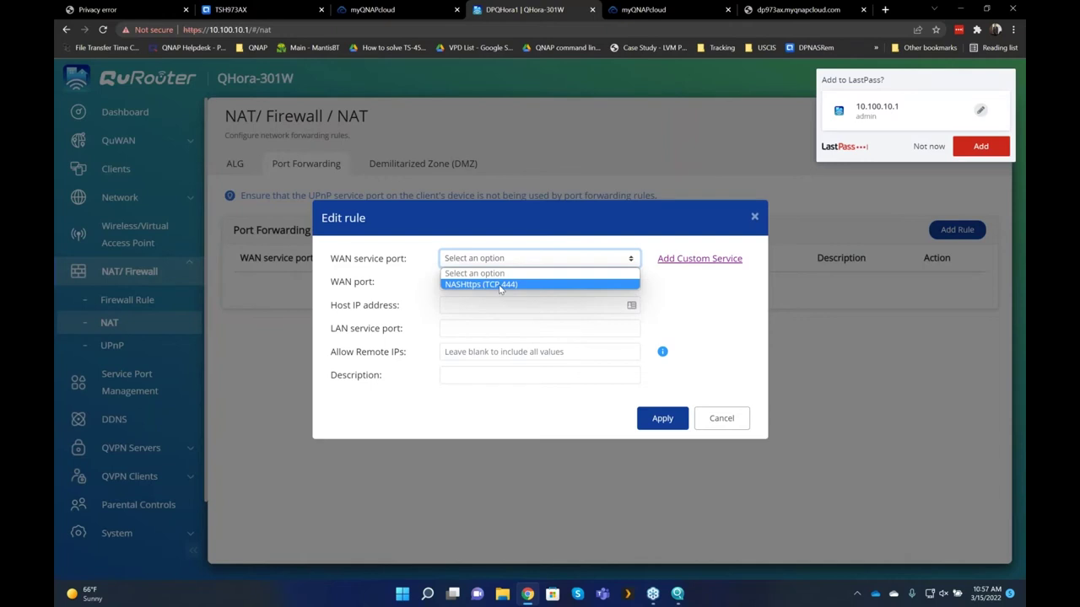
left_click(500, 285)
left_click(497, 283)
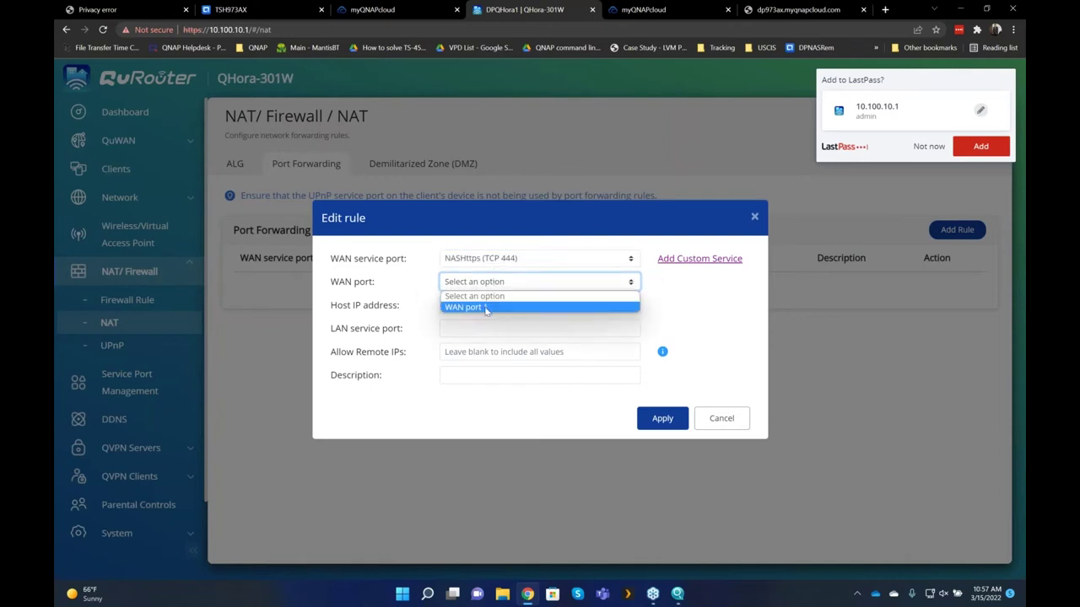
left_click(485, 308)
left_click(506, 305)
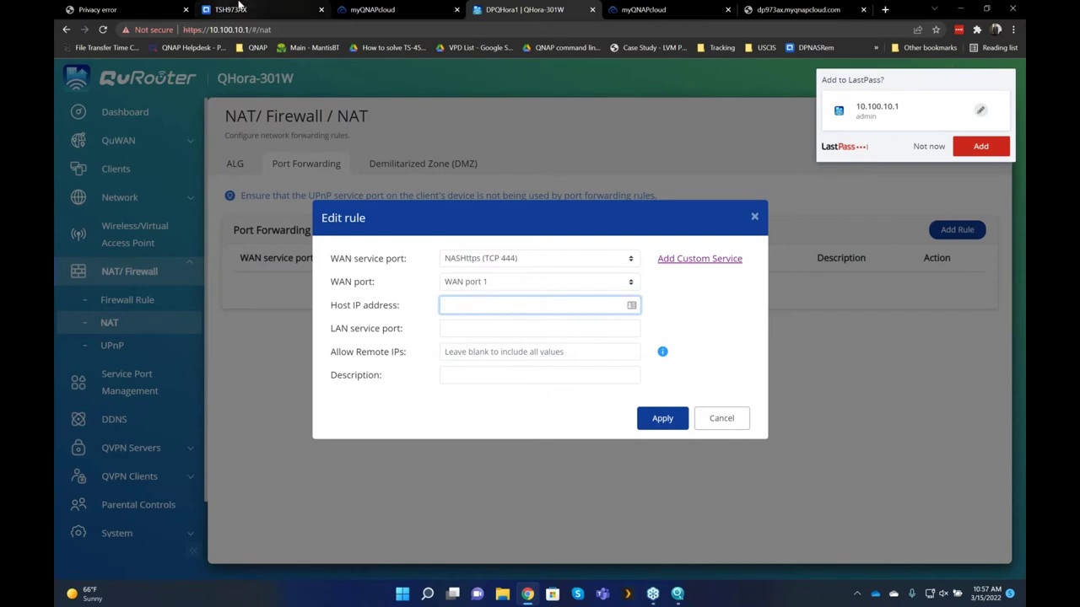
left_click(244, 9)
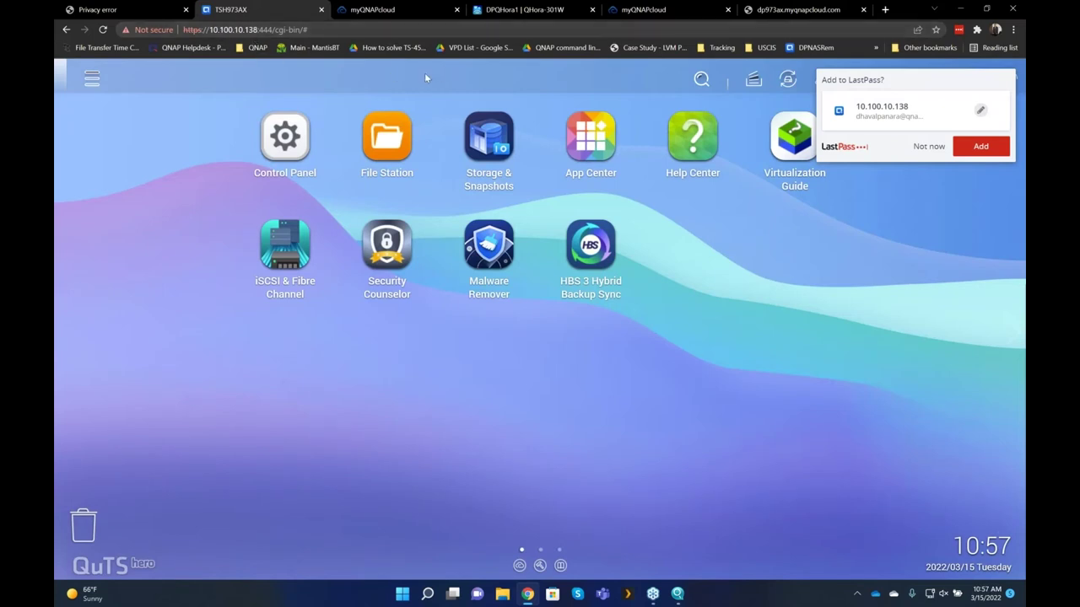
left_click(487, 6)
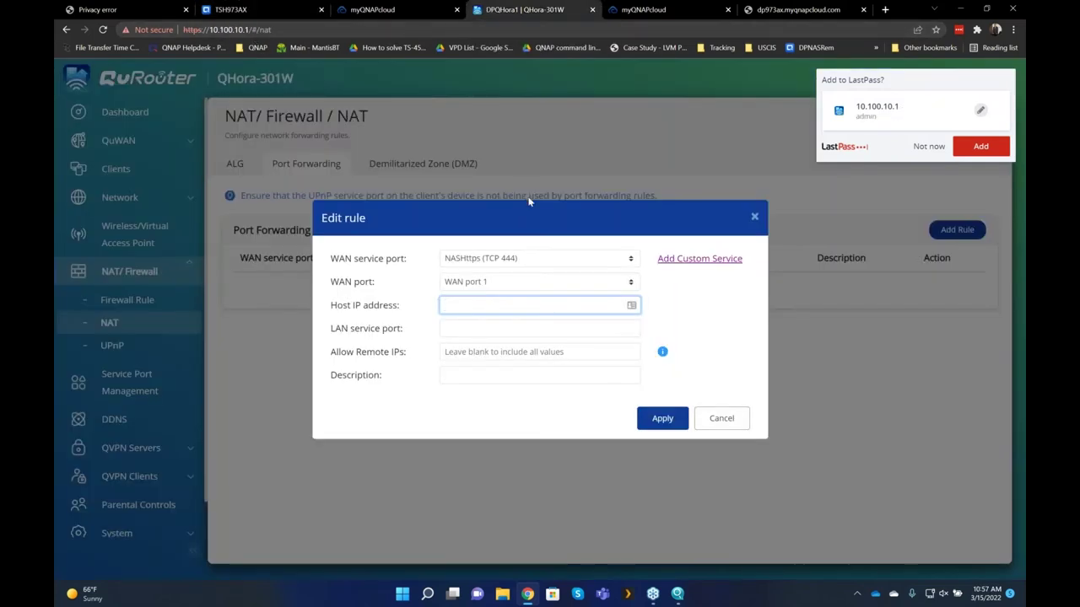
type("10.100.10.138")
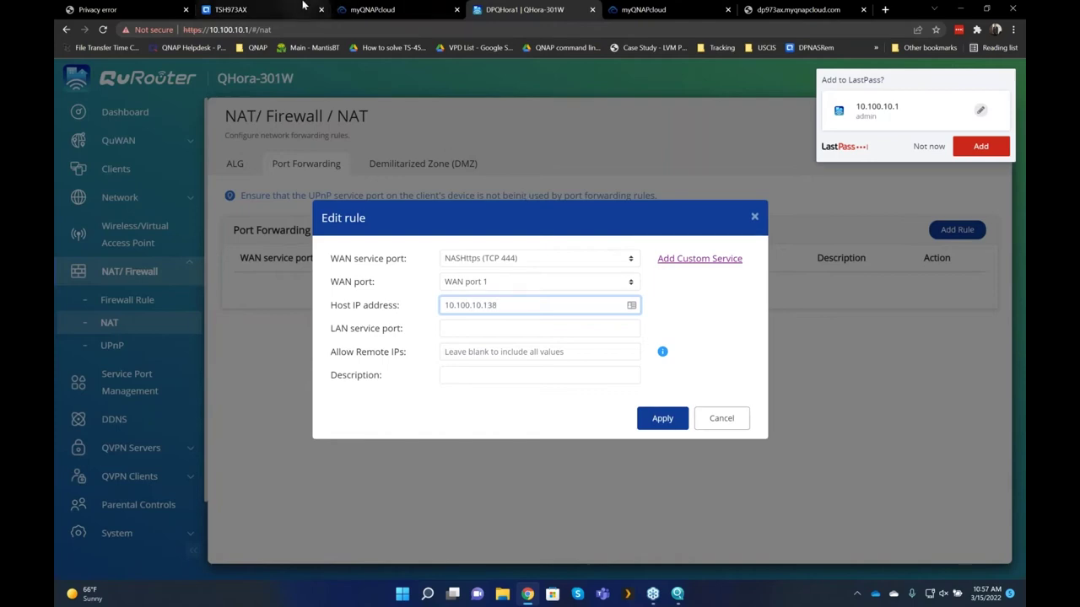
- Set LAN port 444 and description 'NAS Remote Access', then apply the rule
left_click(244, 9)
left_click(641, 9)
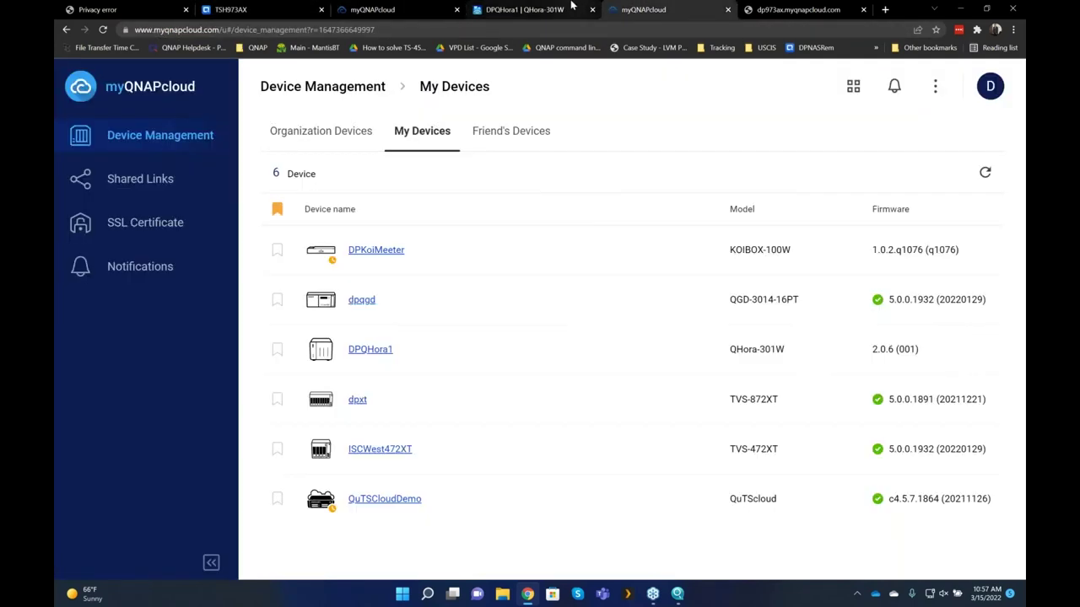
left_click(523, 10)
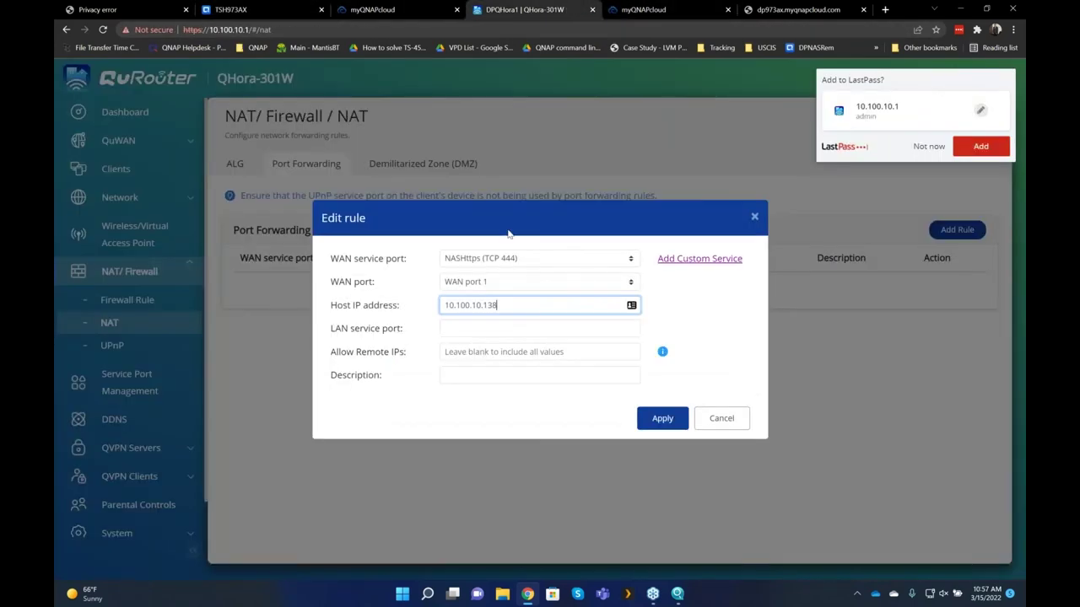
left_click(523, 329)
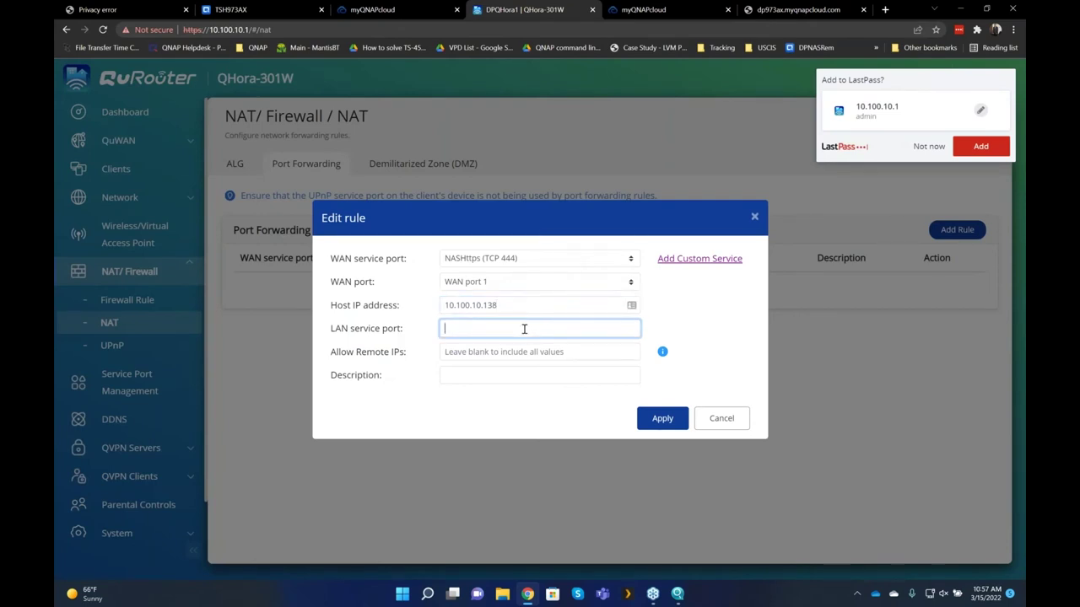
type("444")
left_click(497, 369)
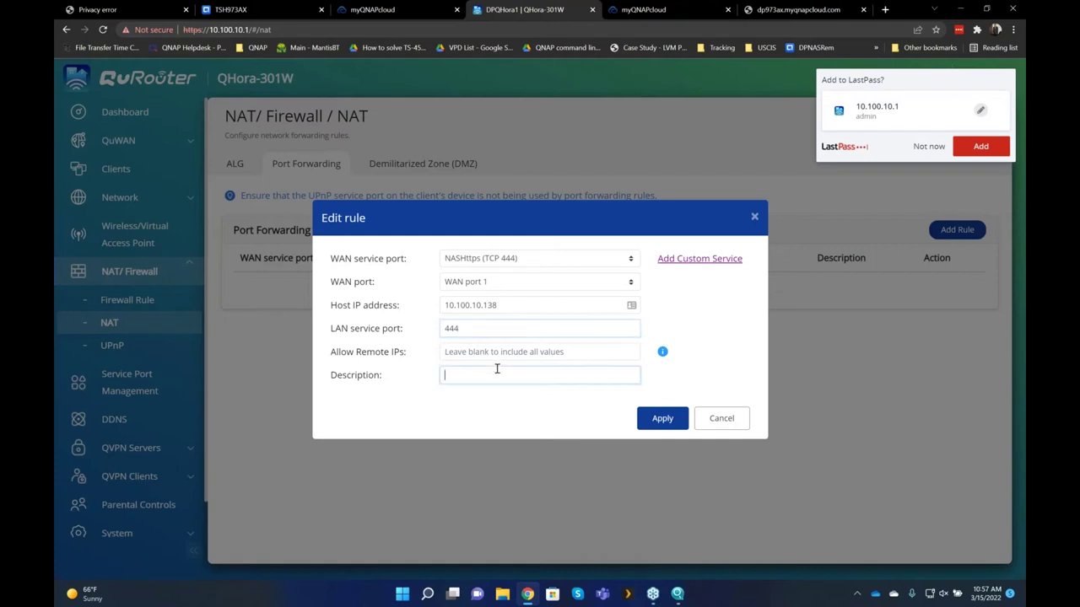
type("NAS Remote")
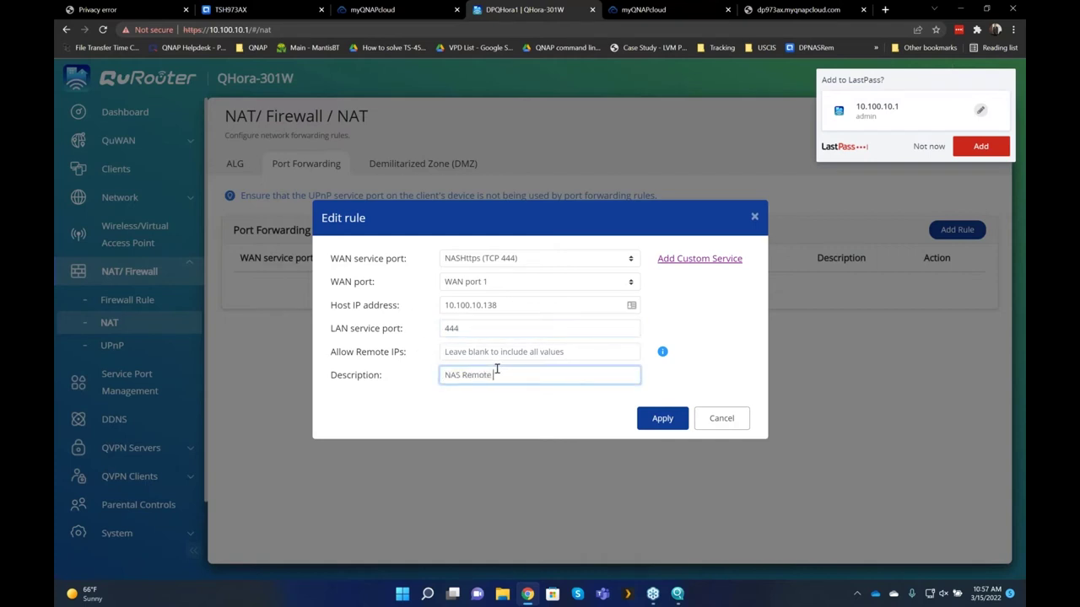
type(" Access")
left_click(663, 417)
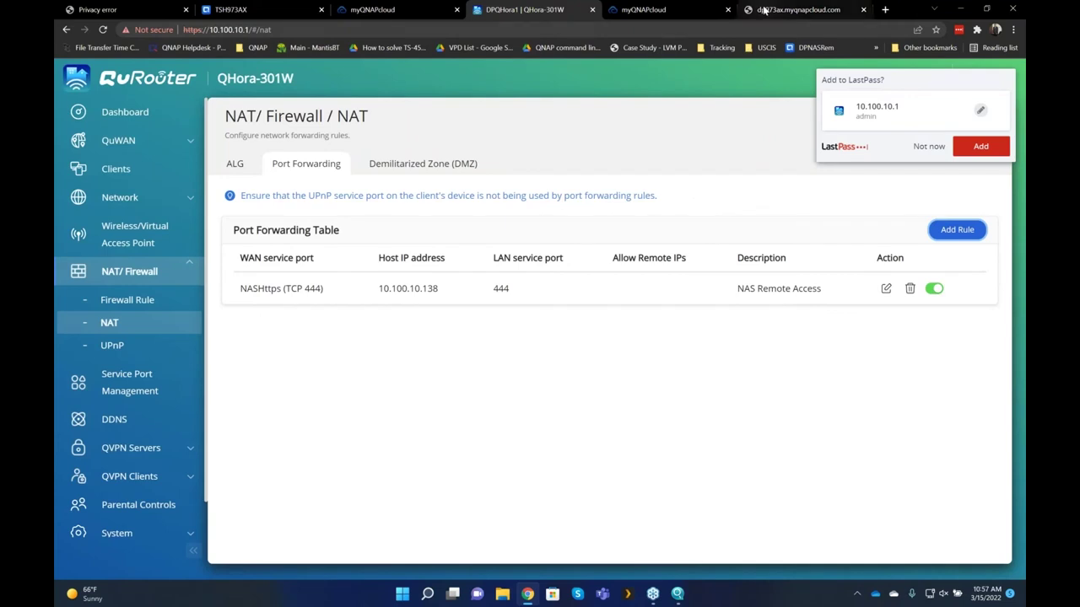
left_click(759, 10)
- Proceed past the certificate warning to the TSH973AX login page at dp973ax.myqnapcloud.com:444
key("Return")
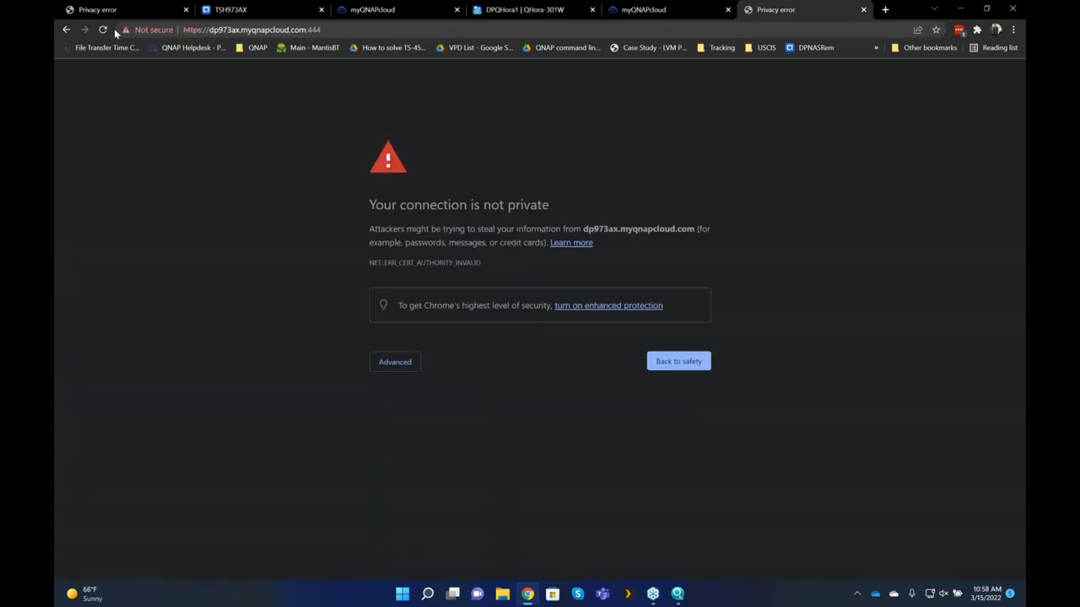
left_click(385, 362)
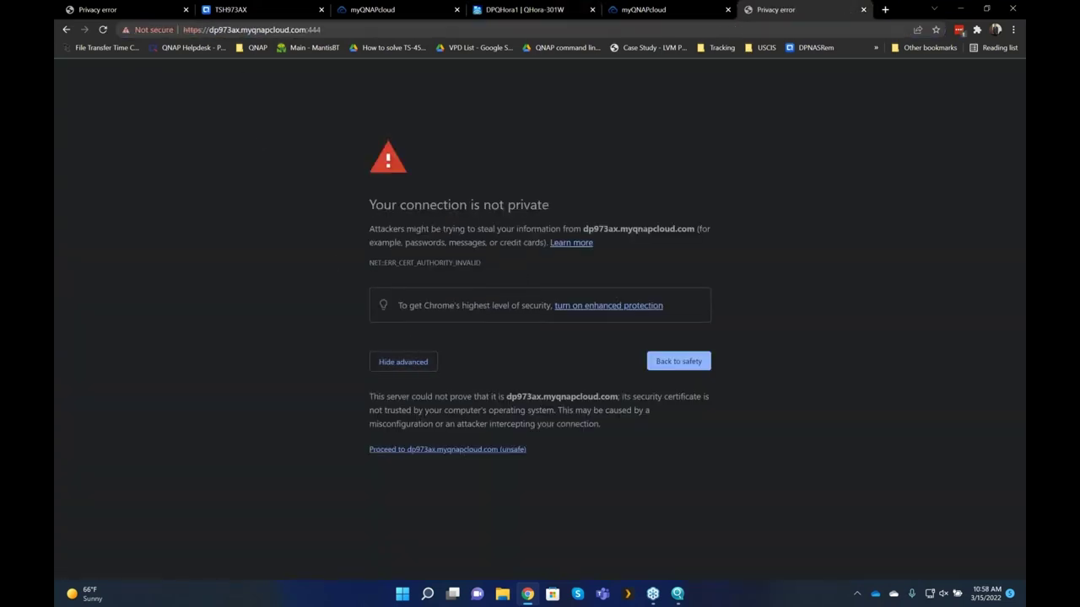
left_click(420, 449)
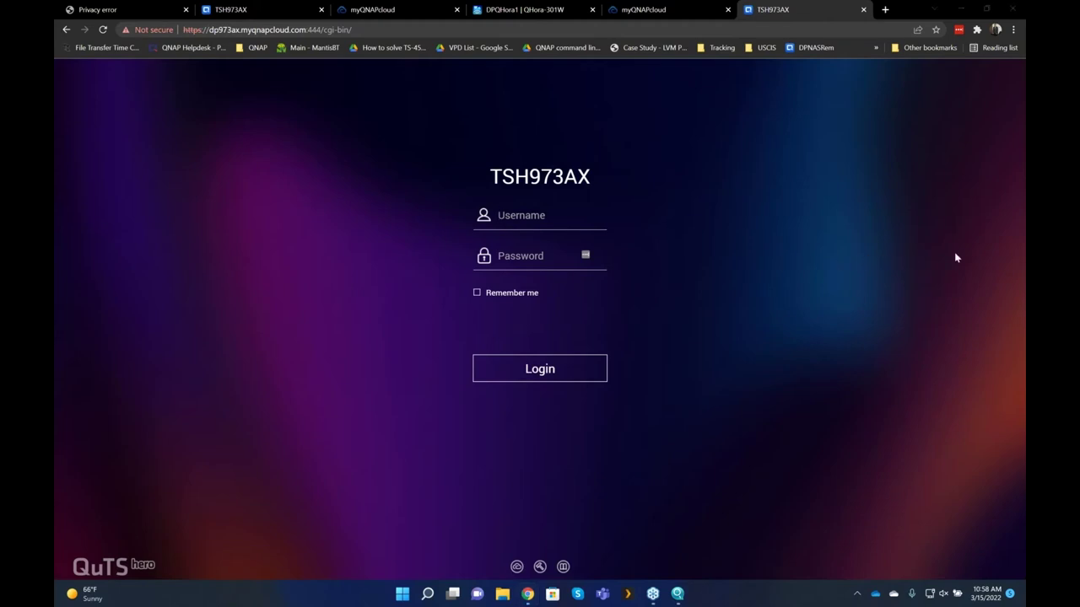
- In a new tab, search 'portforward' and browse the portforward.com how-to page
left_click(885, 10)
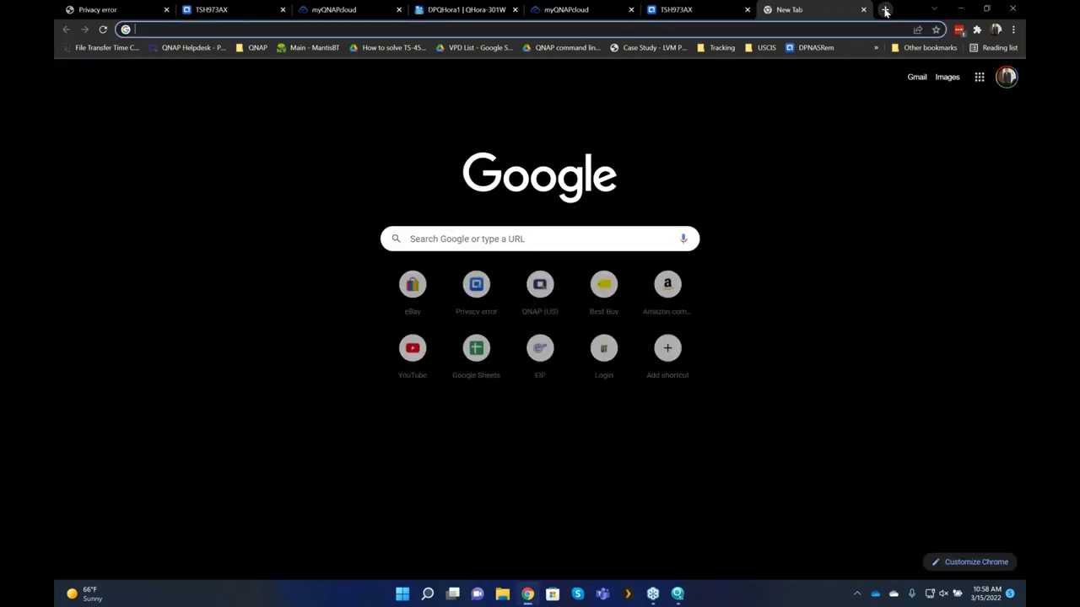
type("portforwa")
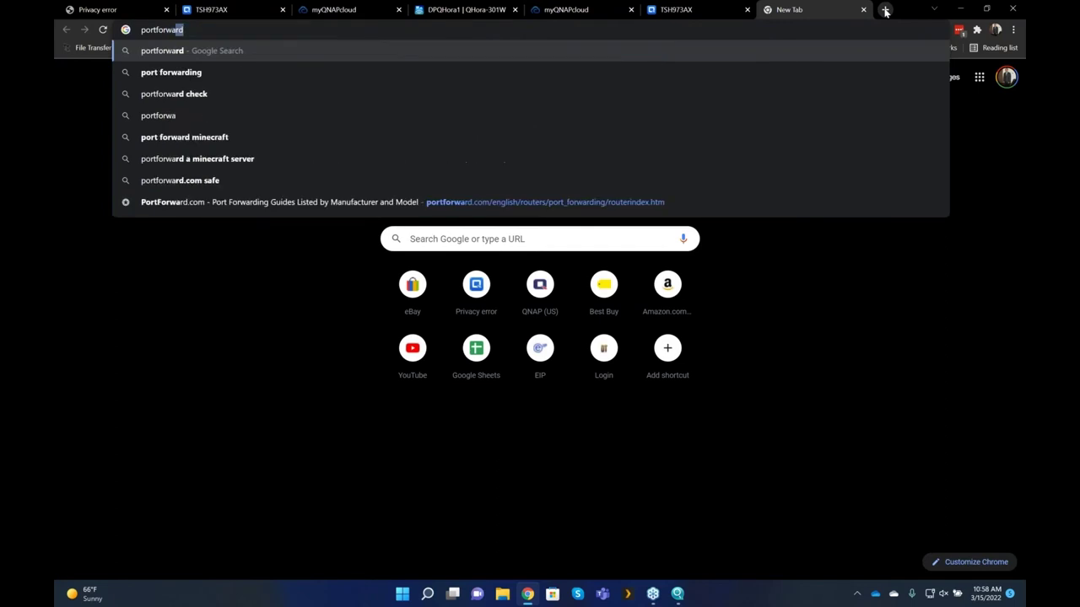
key("Return")
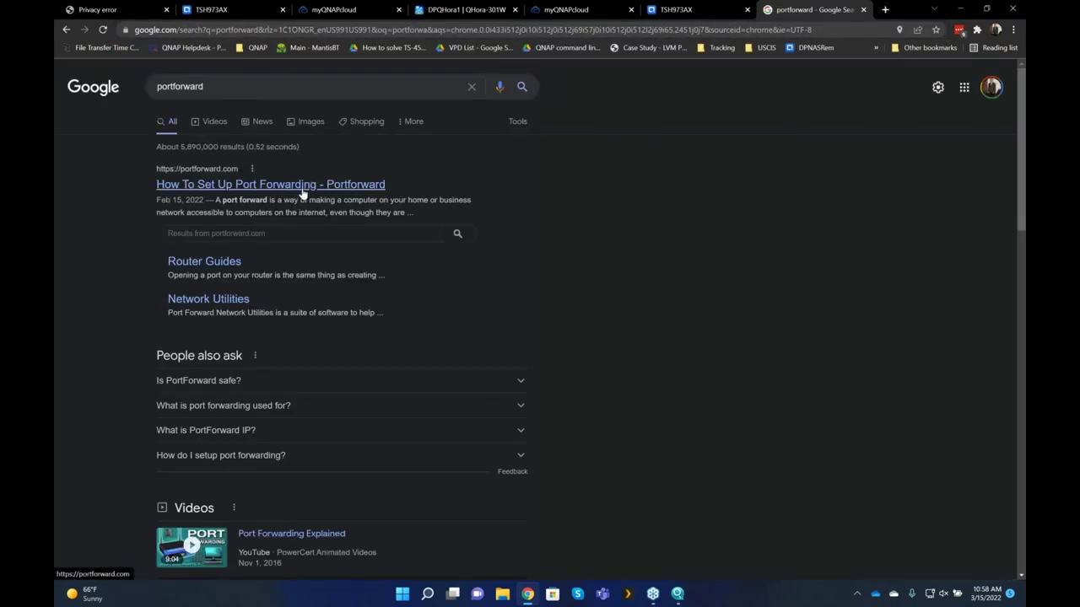
left_click(302, 193)
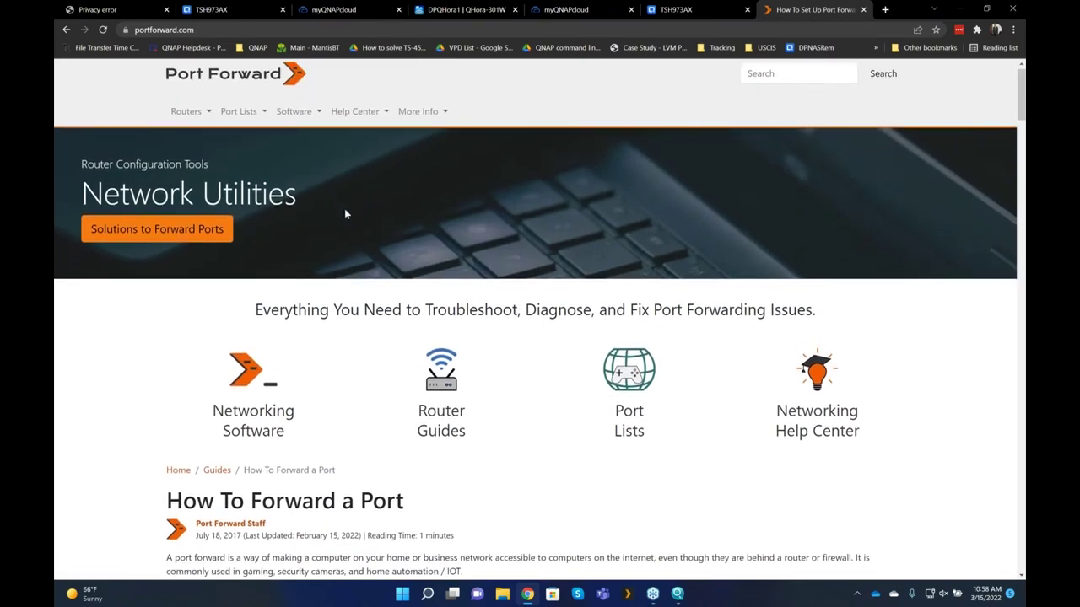
scroll(346, 211, "down", 3)
scroll(344, 214, "down", 3)
- Search 'portforward checker' and open yougetsignal's Open Port Check Tool
left_click(272, 30)
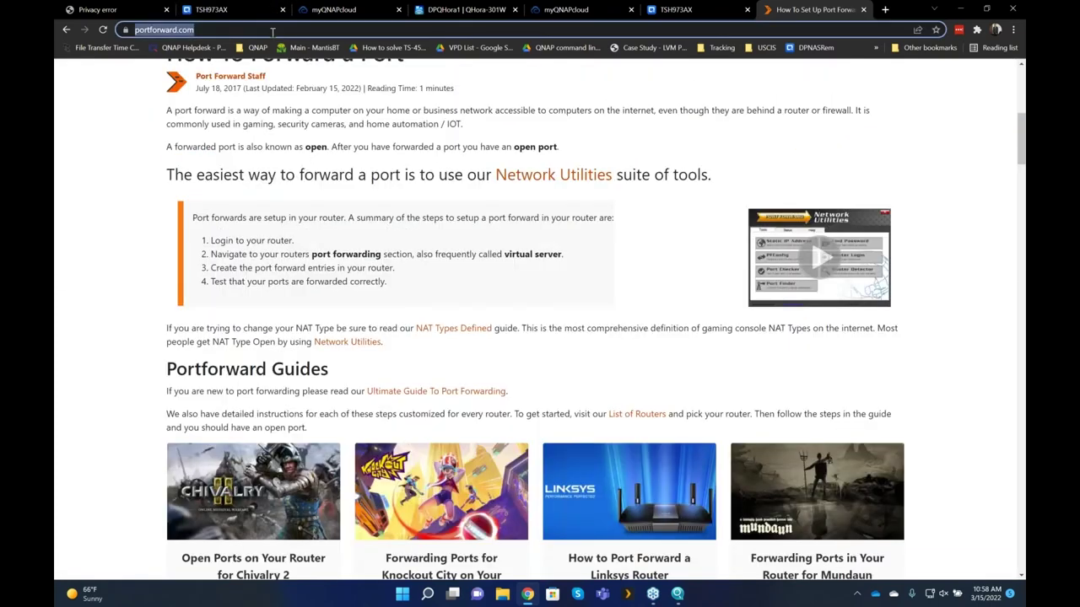
type("portforw")
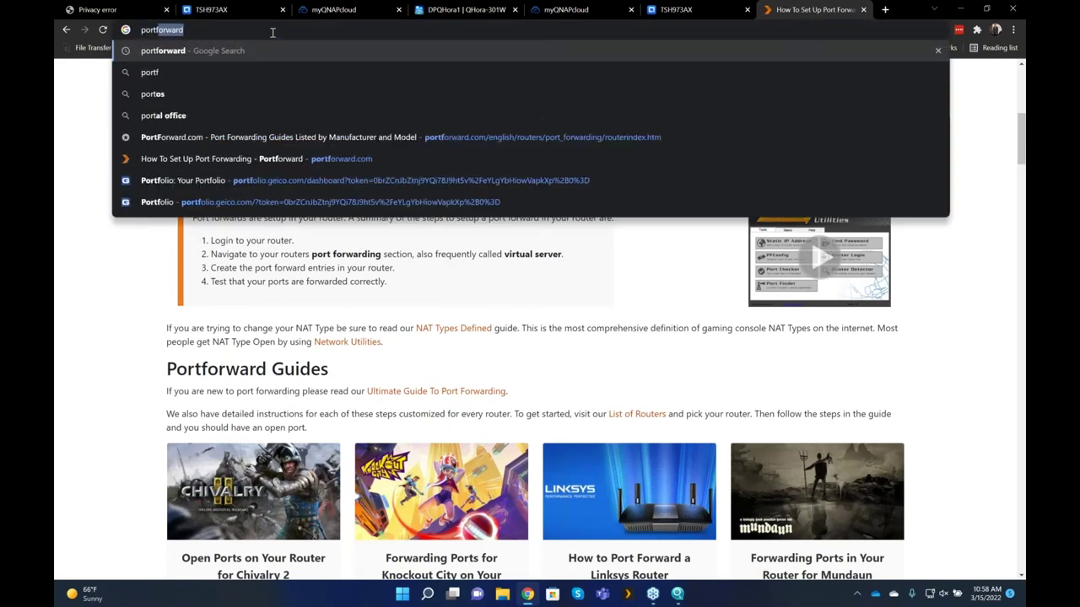
type("ard ")
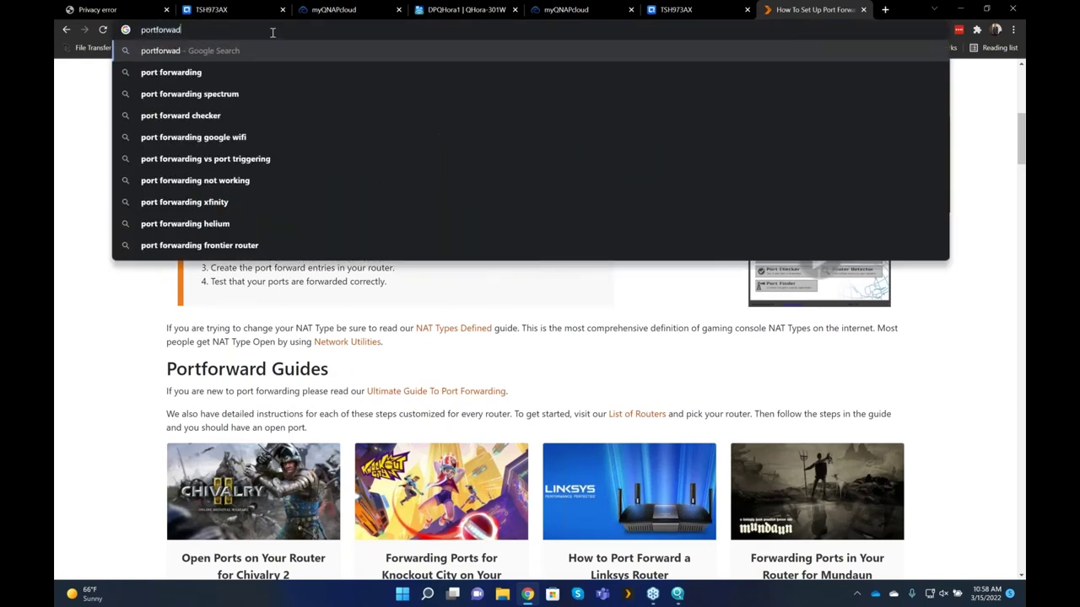
type("checker")
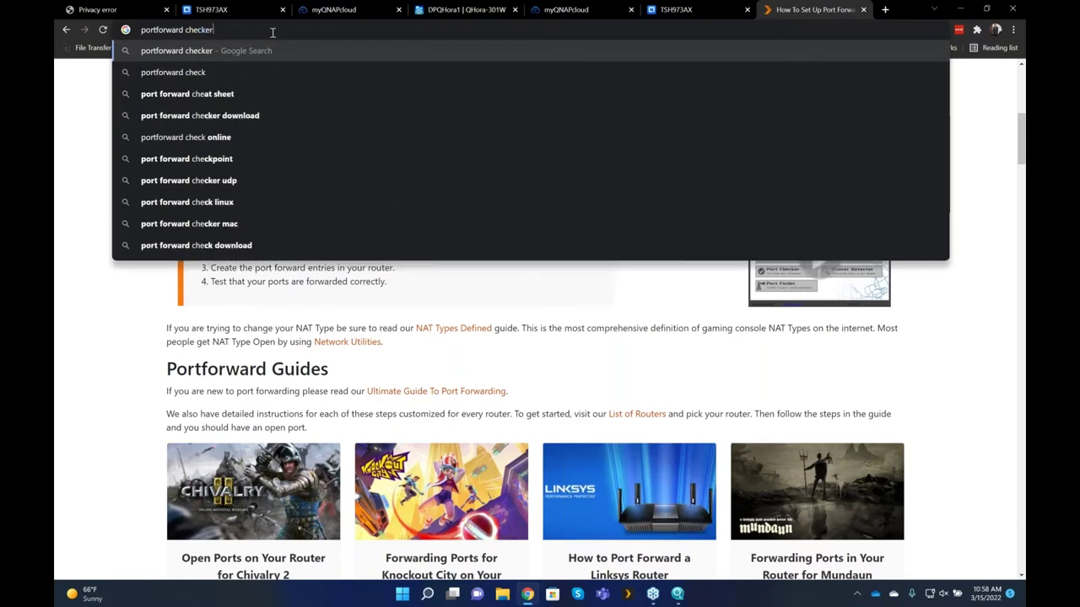
key("Return")
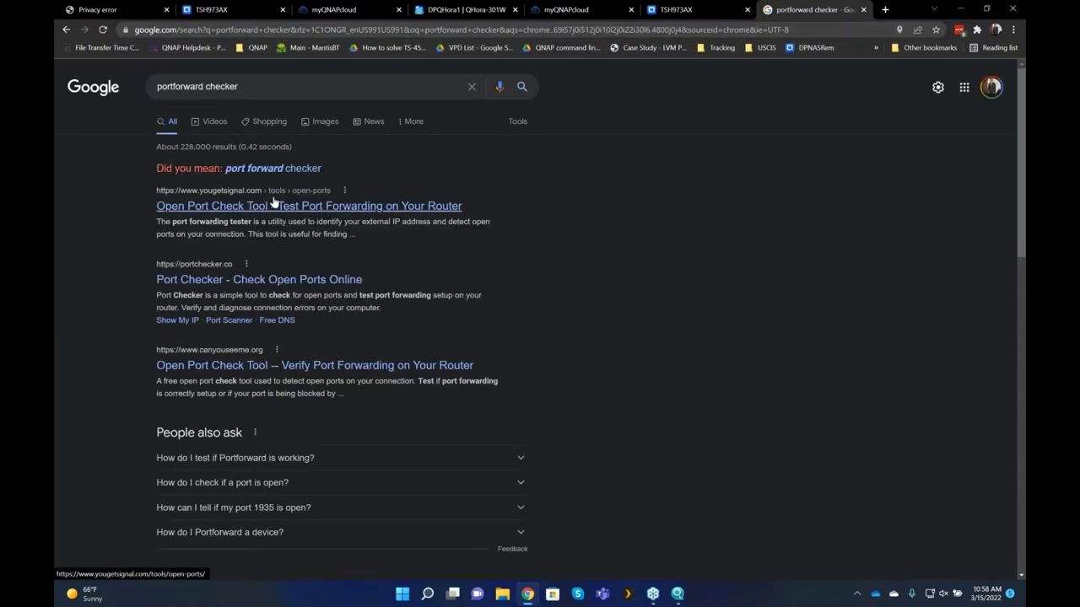
left_click(284, 205)
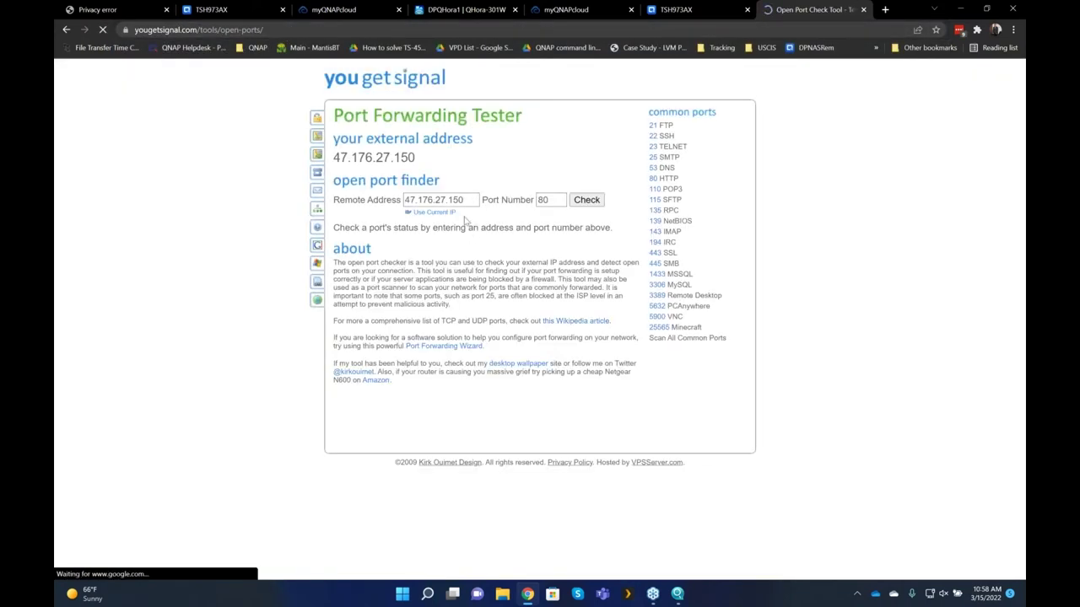
- Confirm port 444 is open on the external address, then return to the TSH973AX tab
double_click(542, 200)
type("444")
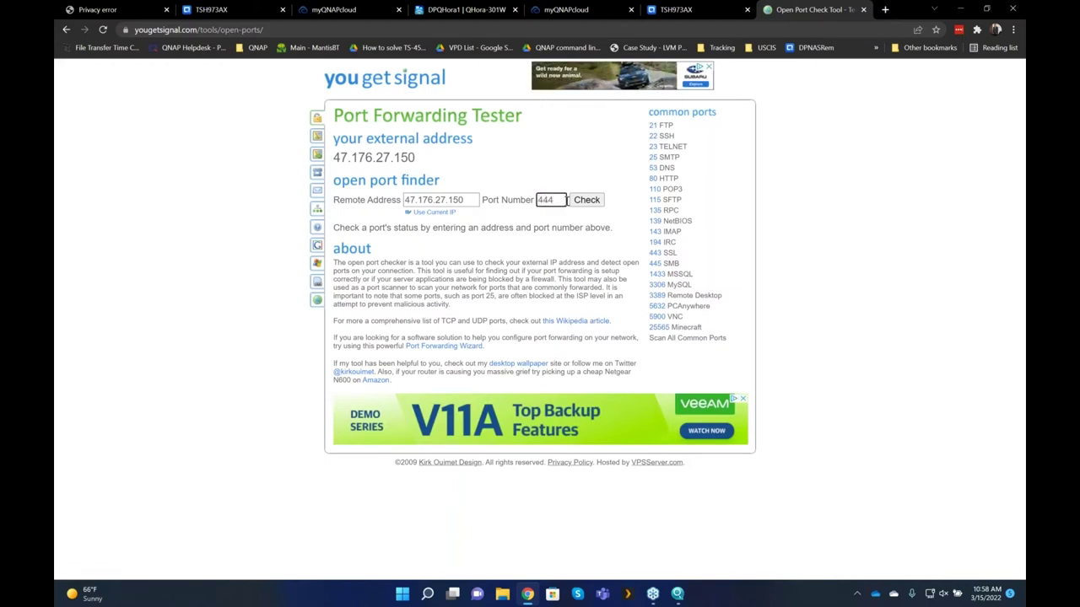
left_click(586, 200)
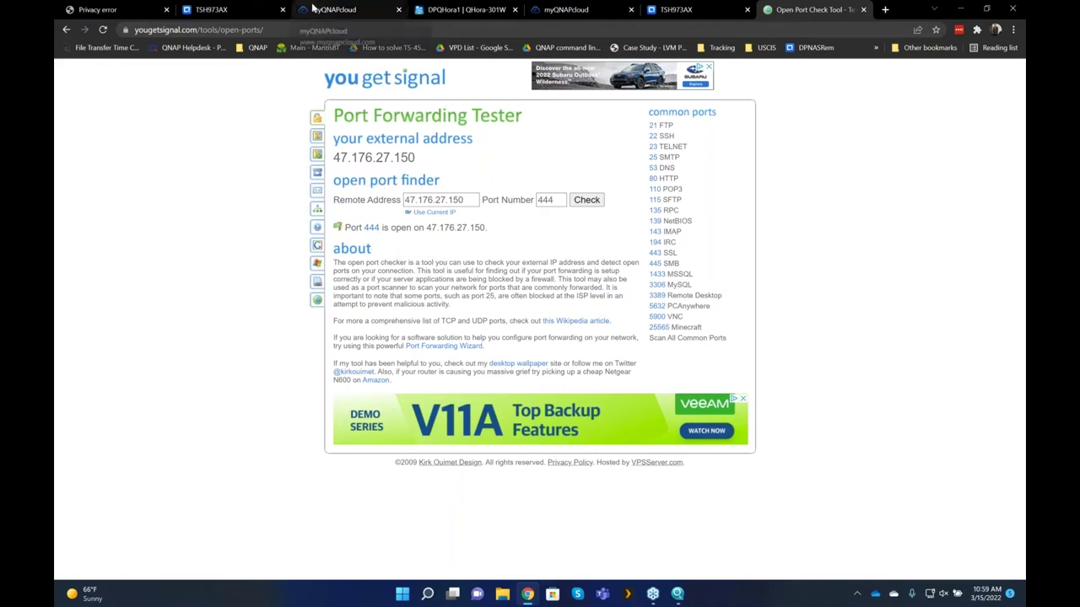
left_click(694, 6)
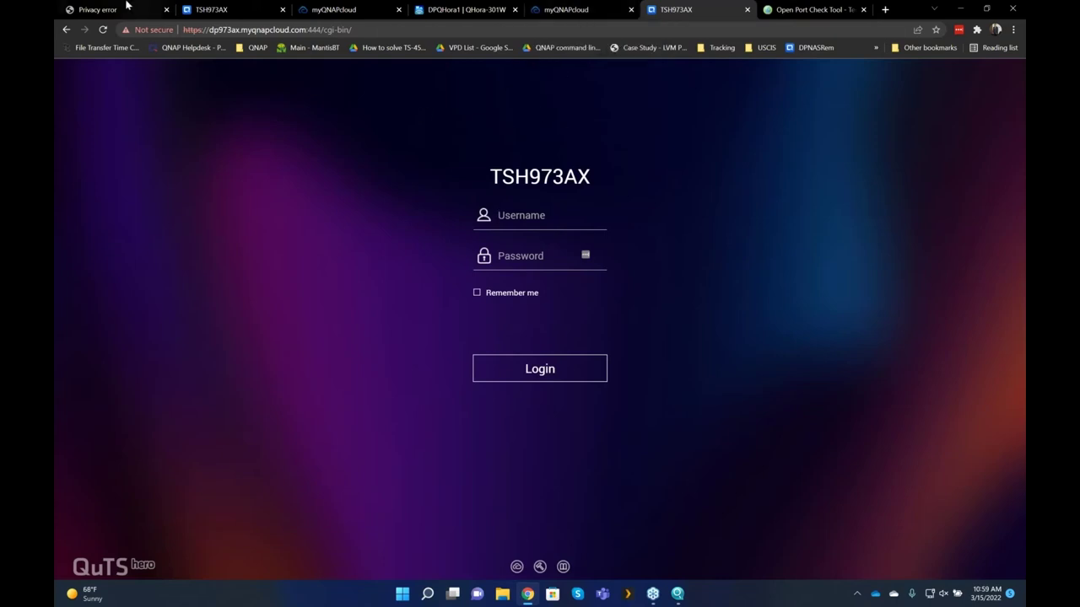
left_click(101, 9)
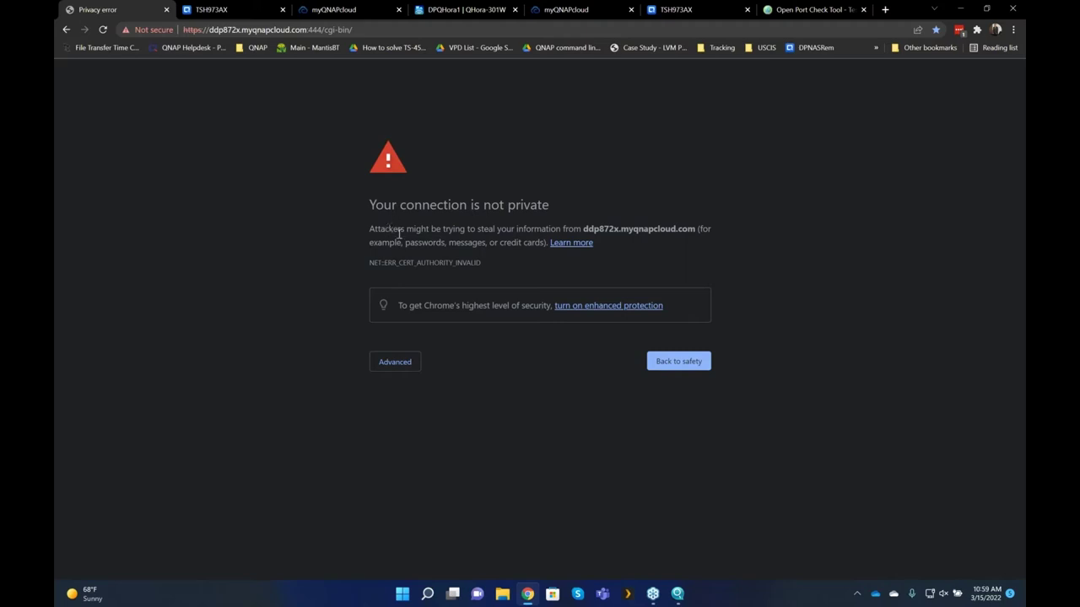
left_click(357, 9)
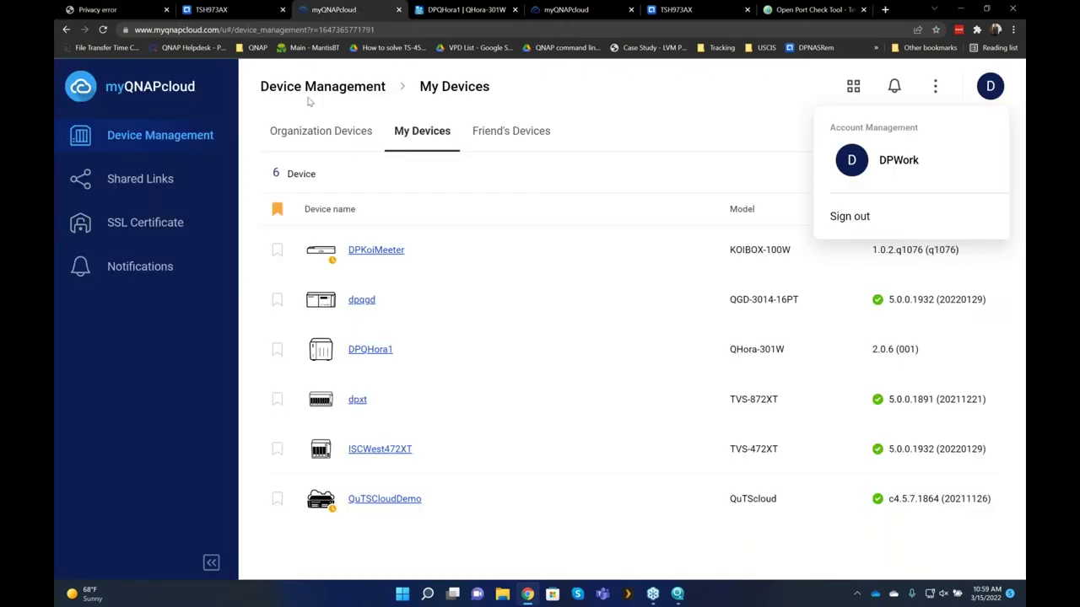
- View myQNAPcloud's 44.99 USD SSL certificate license offer, close it unpurchased, and return to TSH973AX
left_click(145, 222)
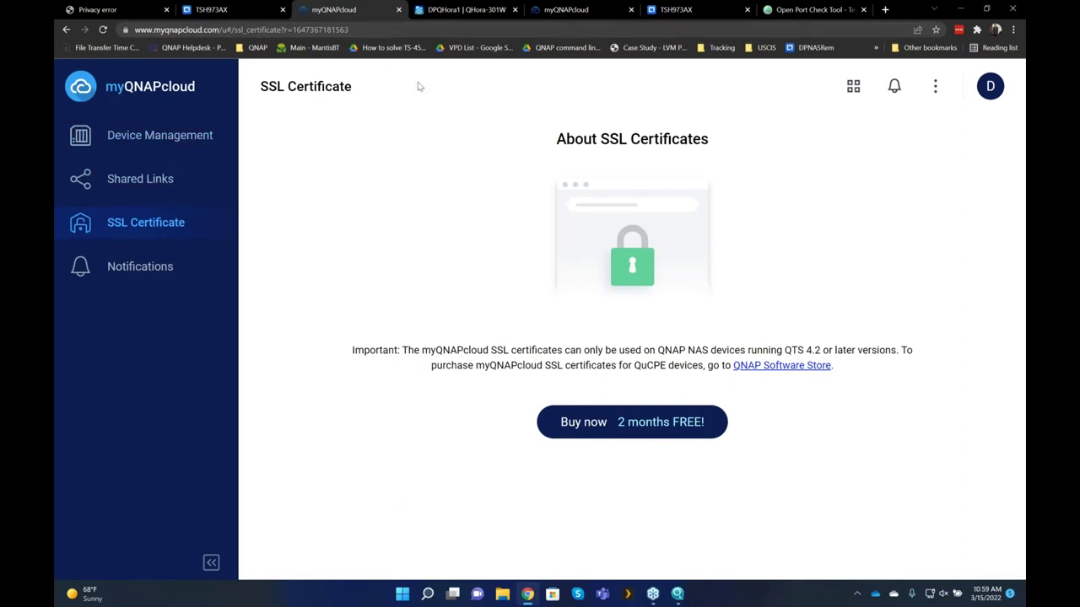
left_click(153, 228)
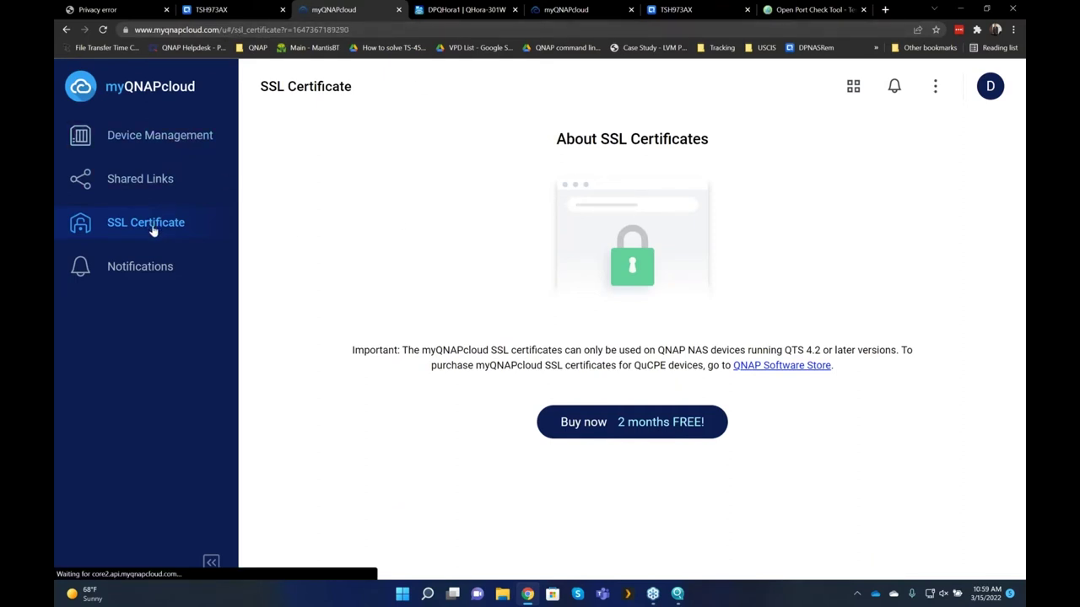
left_click(598, 426)
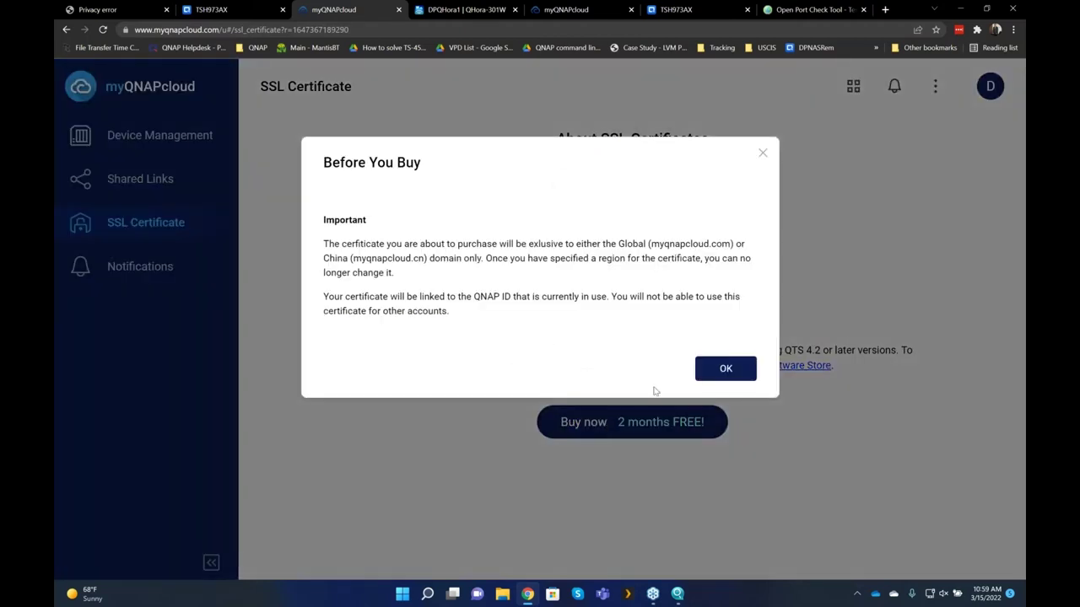
left_click(724, 371)
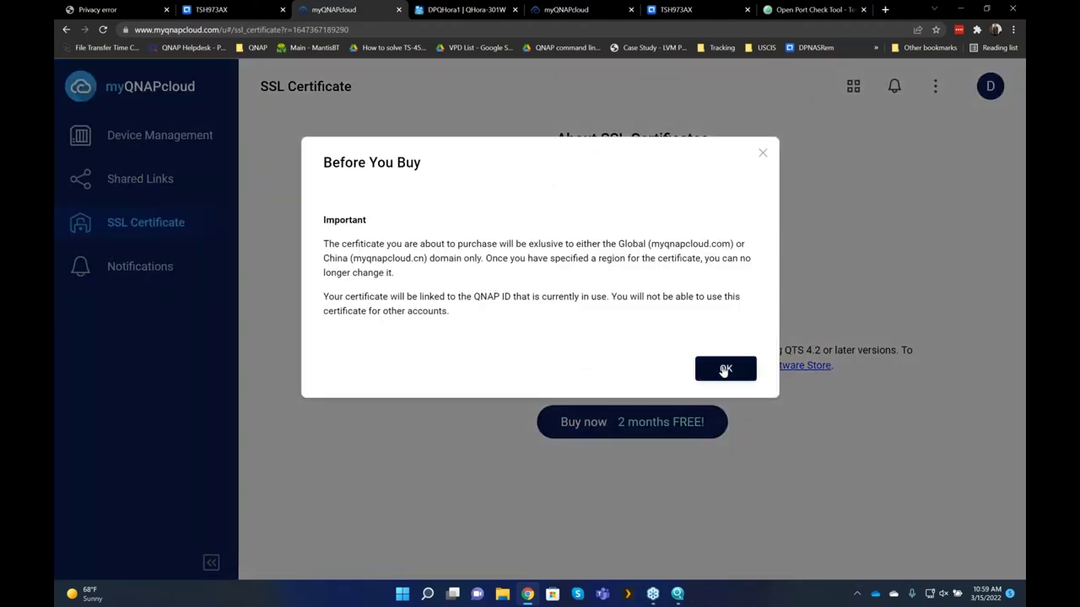
scroll(565, 346, "down", 2)
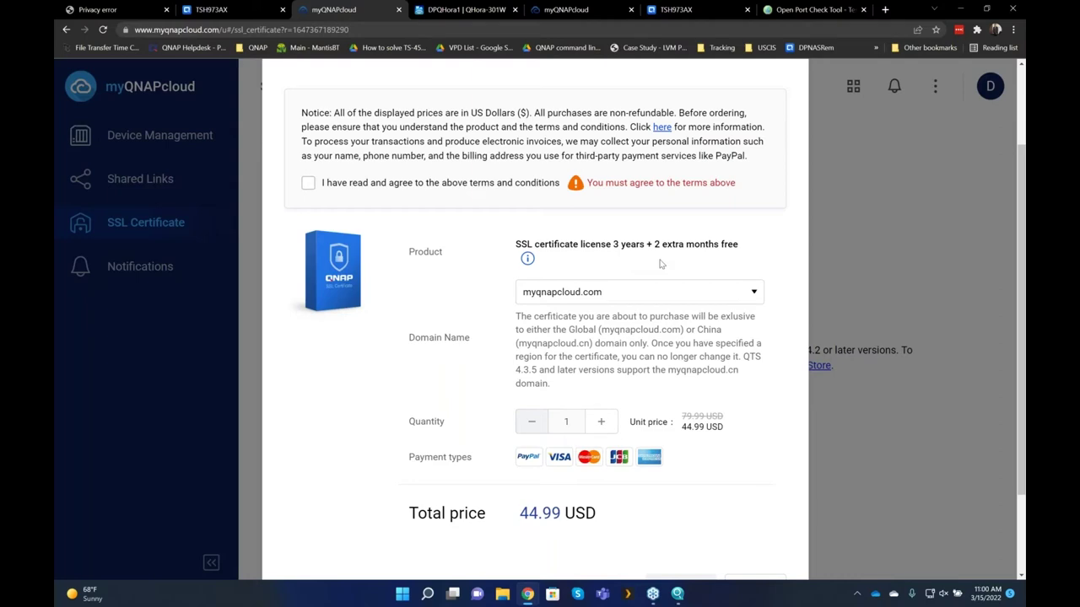
scroll(666, 264, "down", 2)
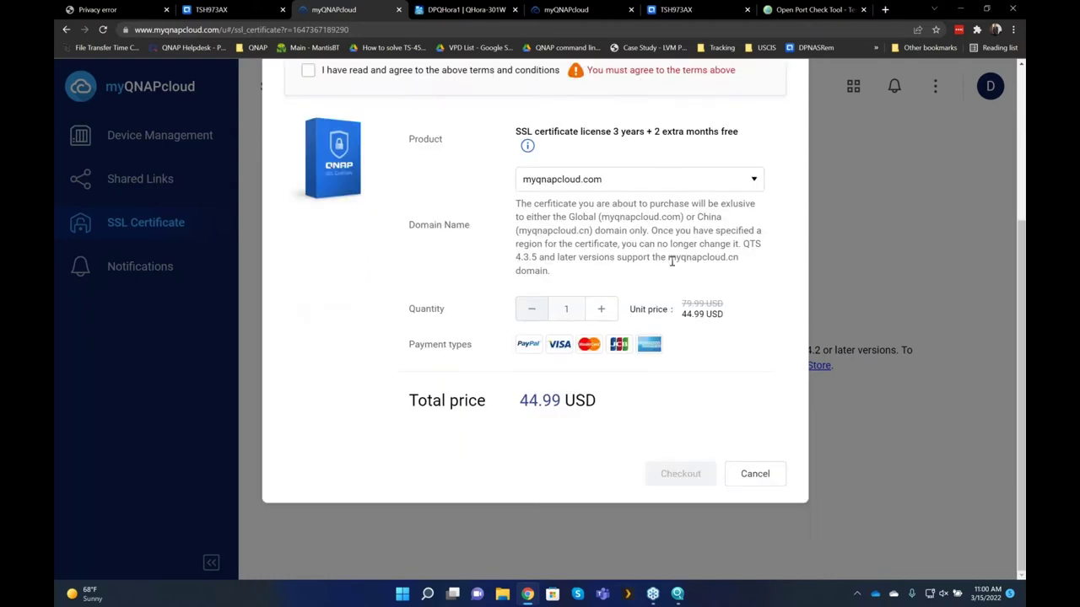
scroll(671, 278, "up", 5)
left_click(784, 154)
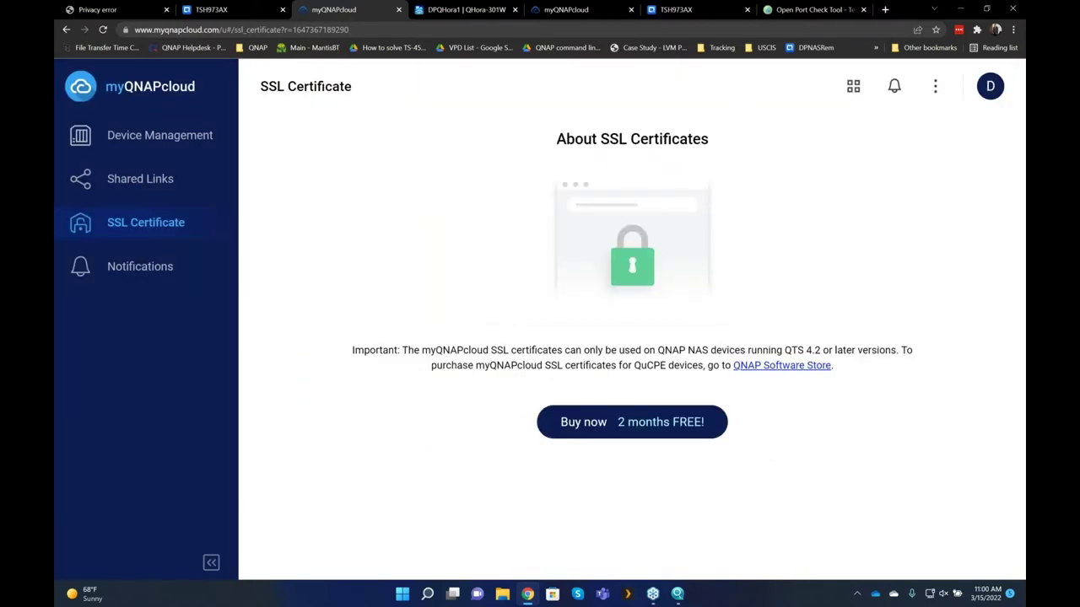
left_click(708, 8)
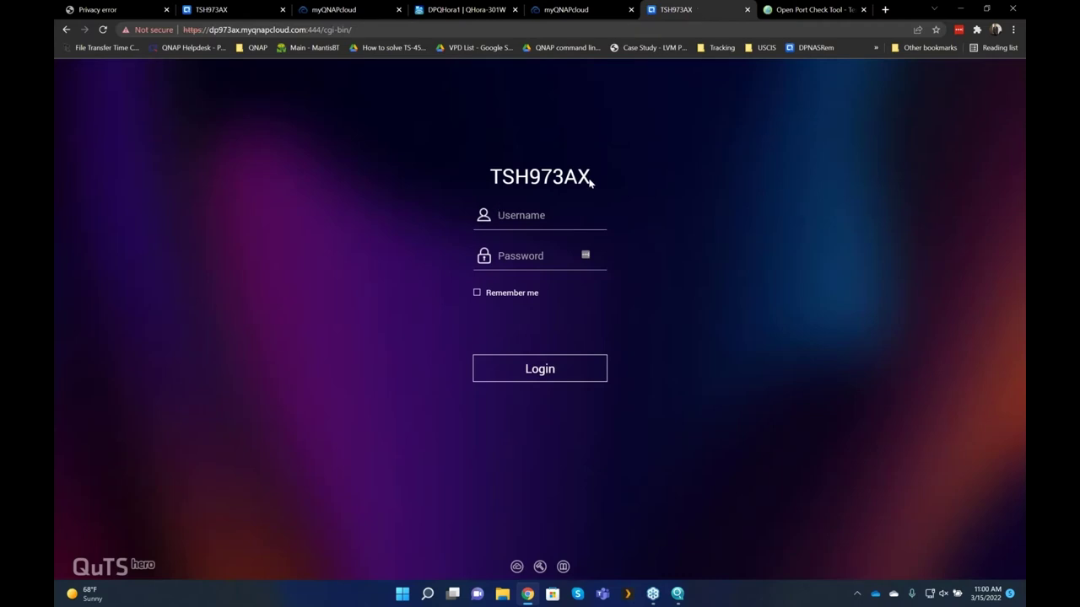
- Open Control Panel's Security > SSL Certificate & Private Key settings on TSH973AX
left_click(215, 10)
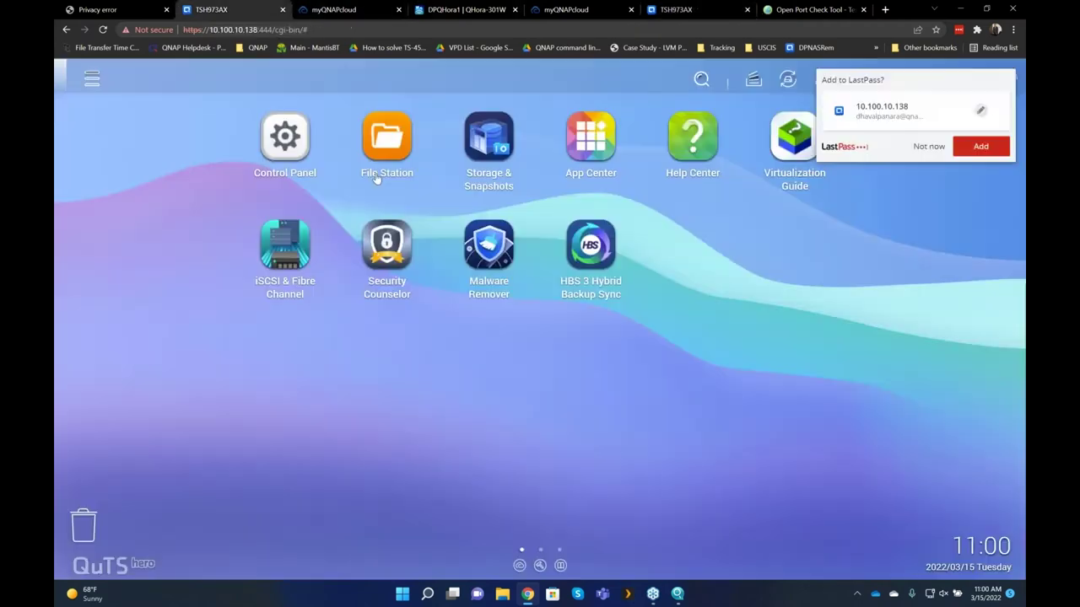
left_click(287, 144)
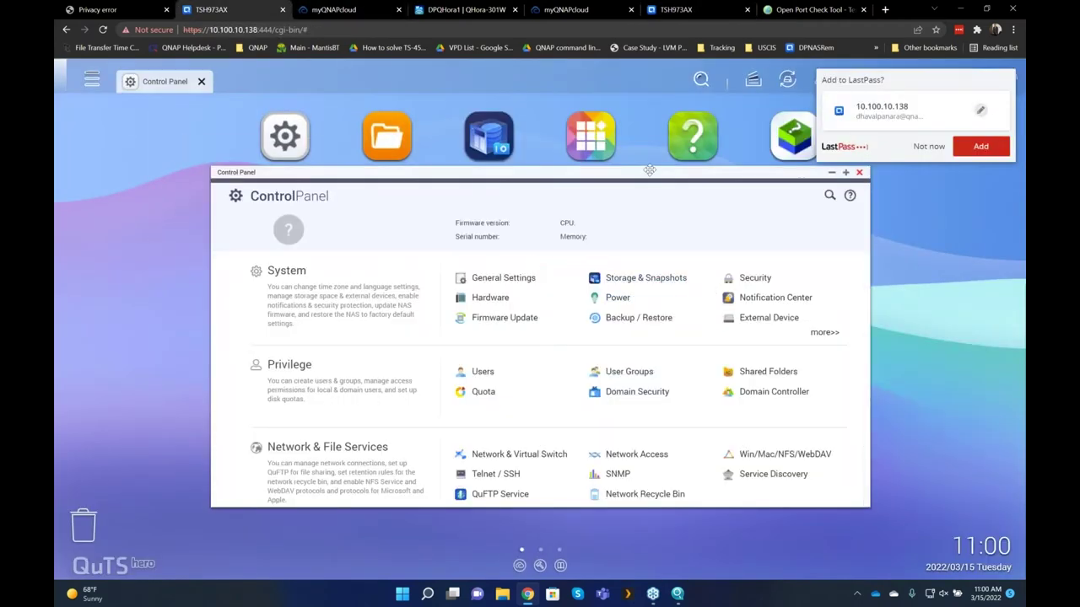
left_click_drag(649, 171, 569, 164)
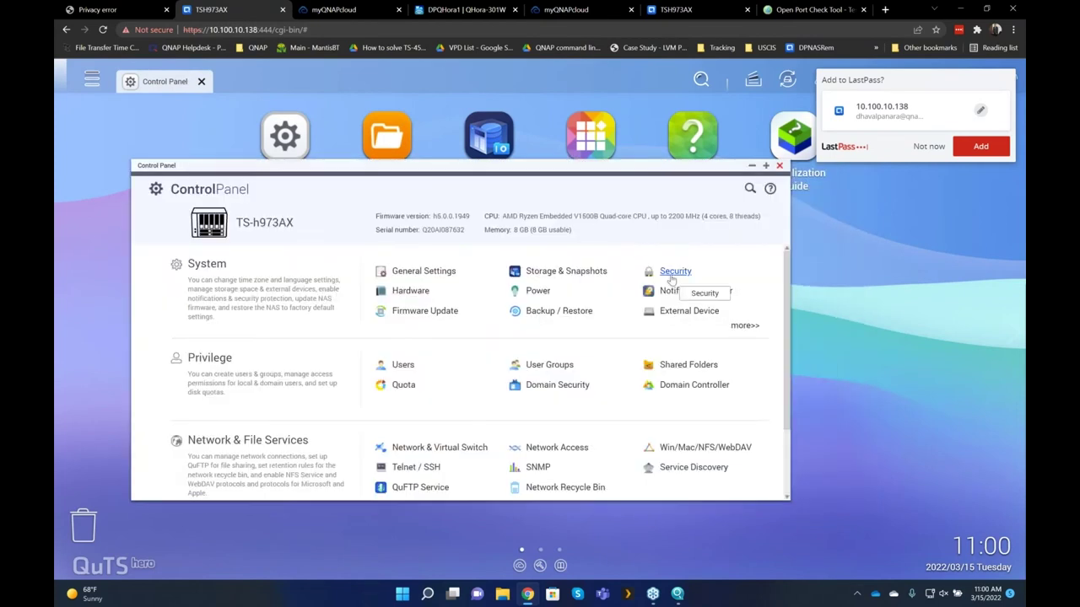
left_click(672, 274)
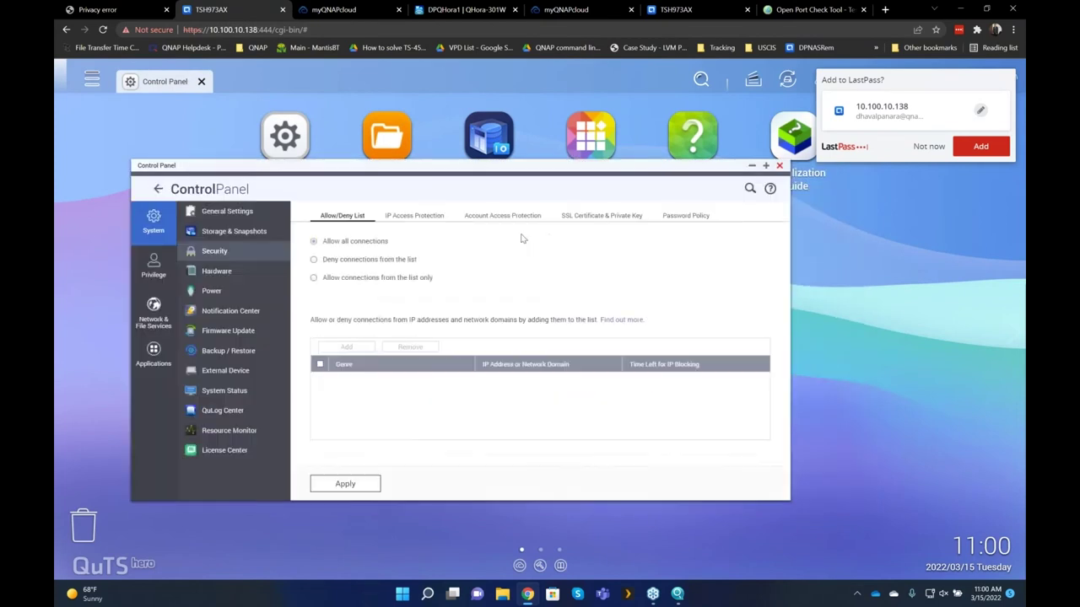
left_click(594, 218)
- Review the default QNAP certificate expiring 2032.2.27, close Control Panel, and return to the warning tab
scroll(500, 340, "down", 3)
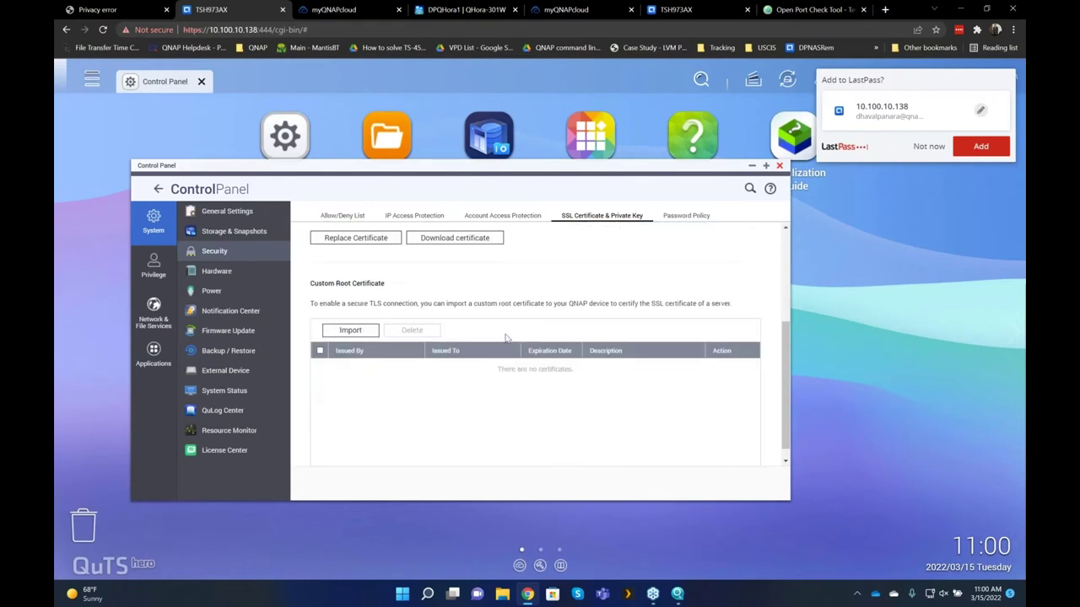
scroll(503, 344, "up", 2)
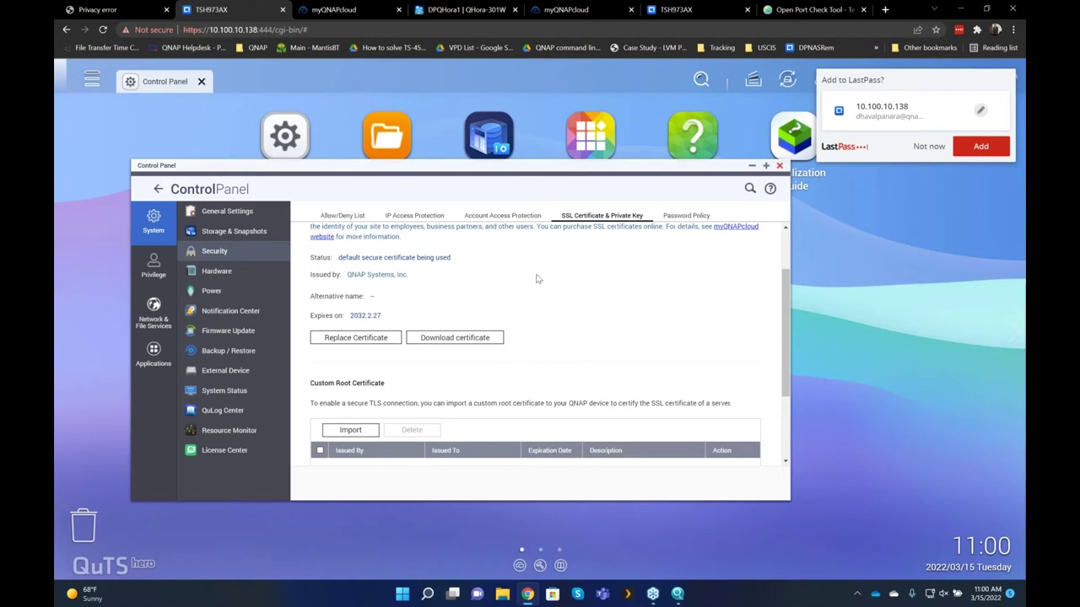
scroll(540, 281, "up", 2)
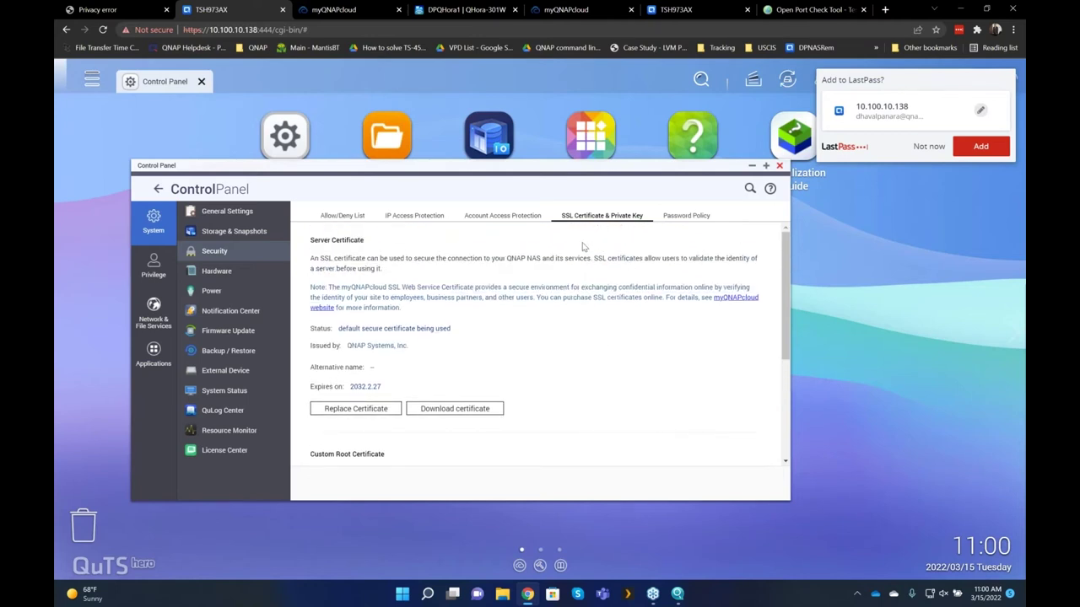
scroll(452, 286, "down", 2)
scroll(452, 286, "down", 1)
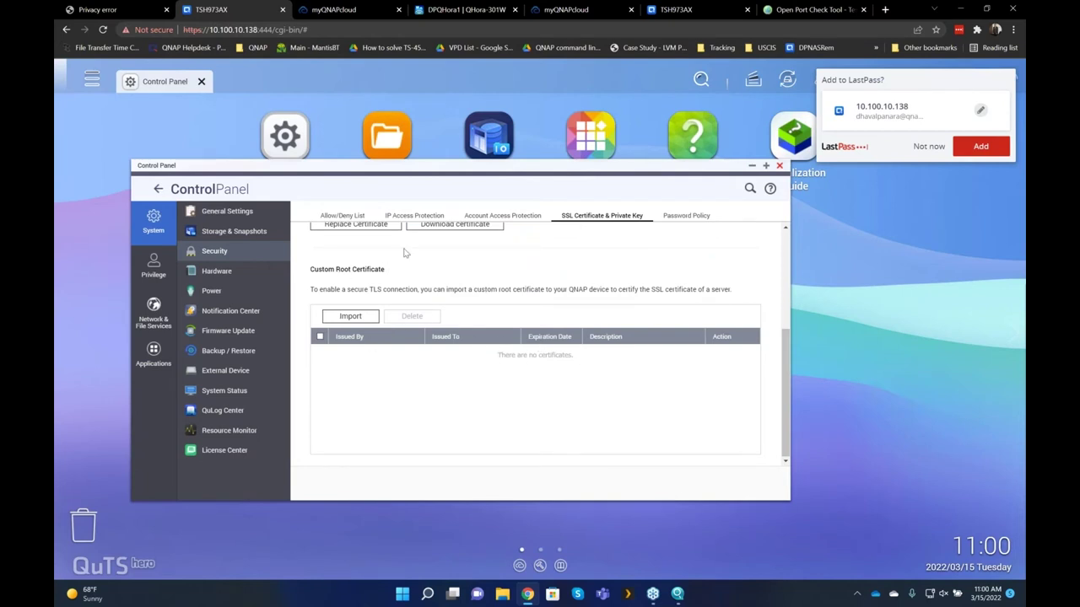
scroll(557, 329, "up", 3)
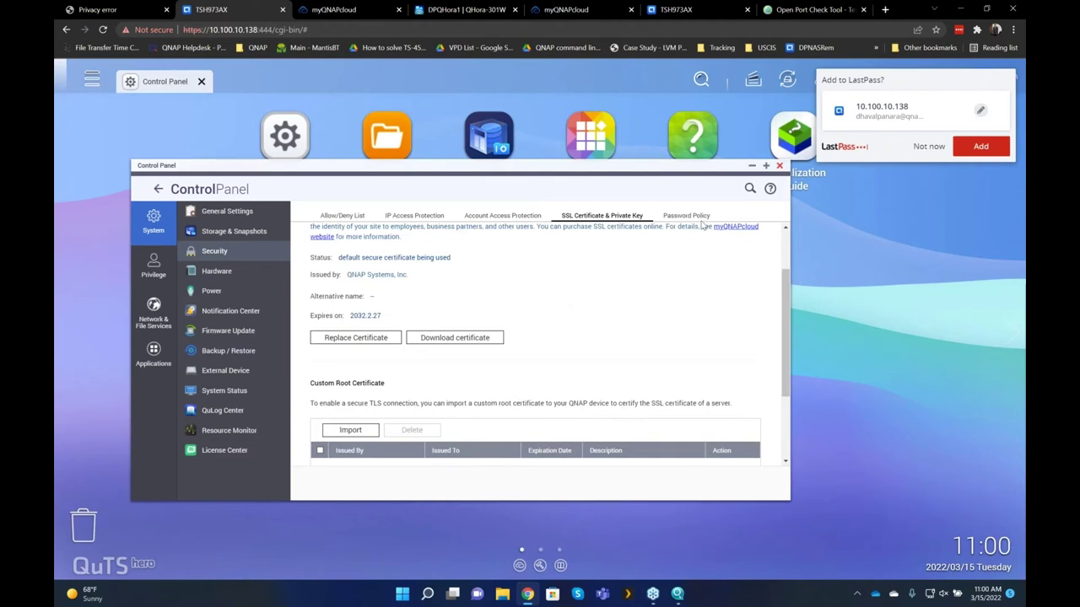
left_click(779, 166)
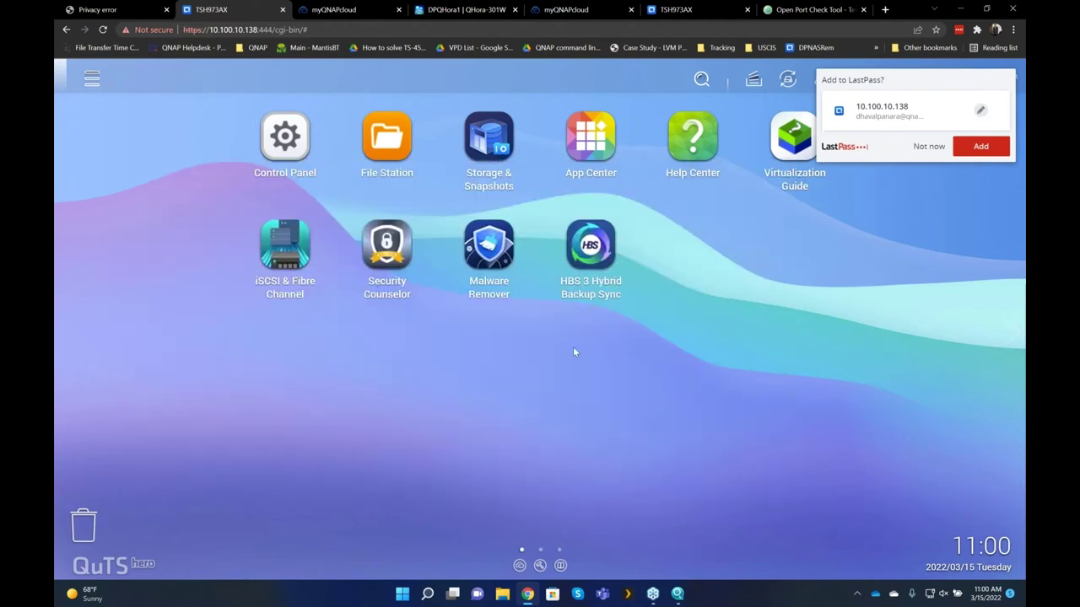
left_click(102, 10)
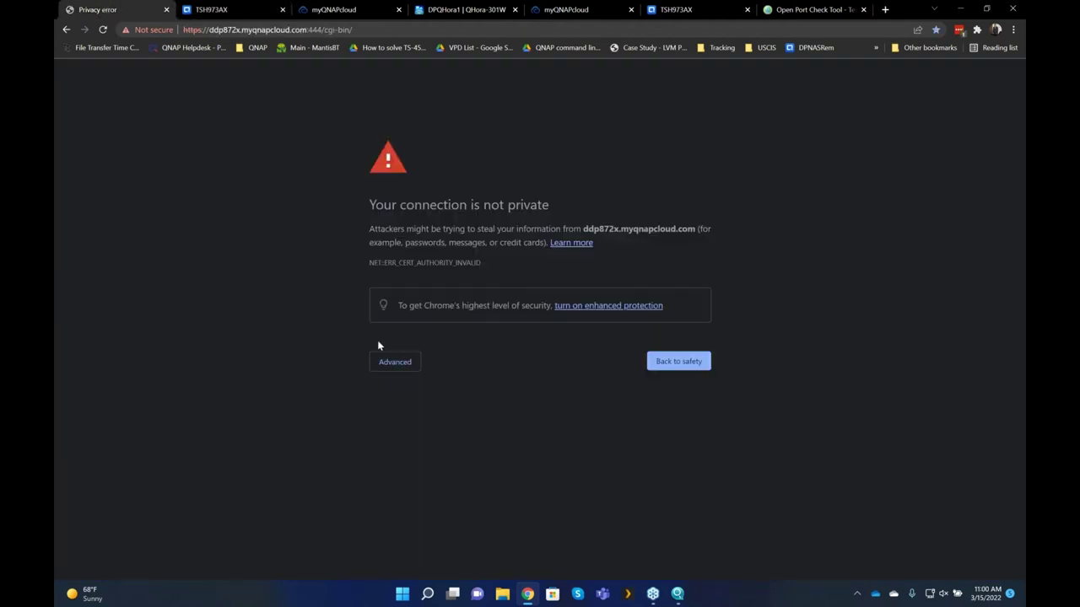
left_click(414, 361)
left_click(409, 453)
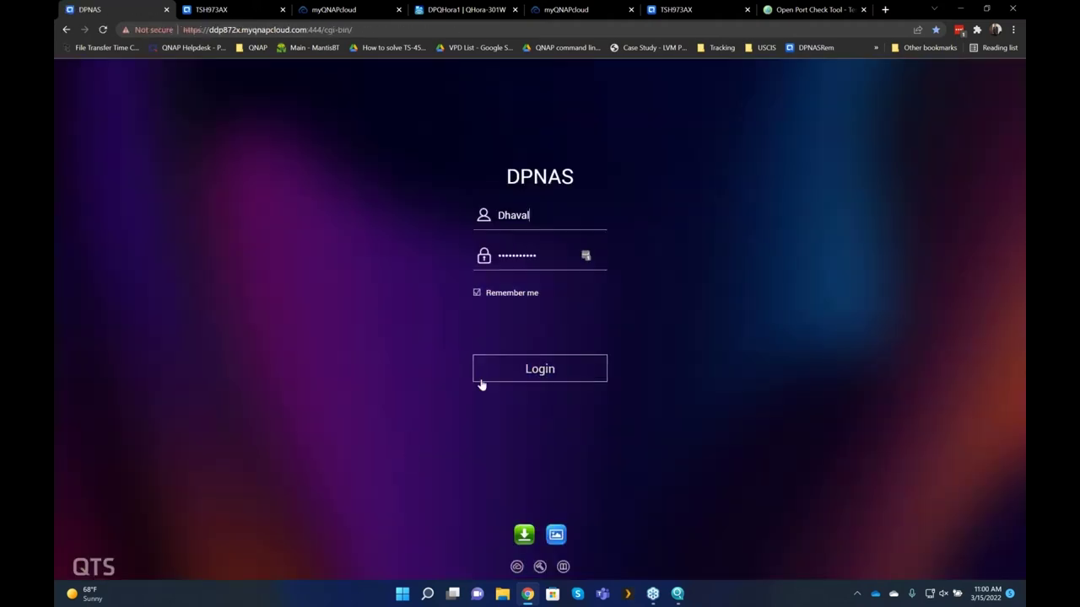
left_click(479, 378)
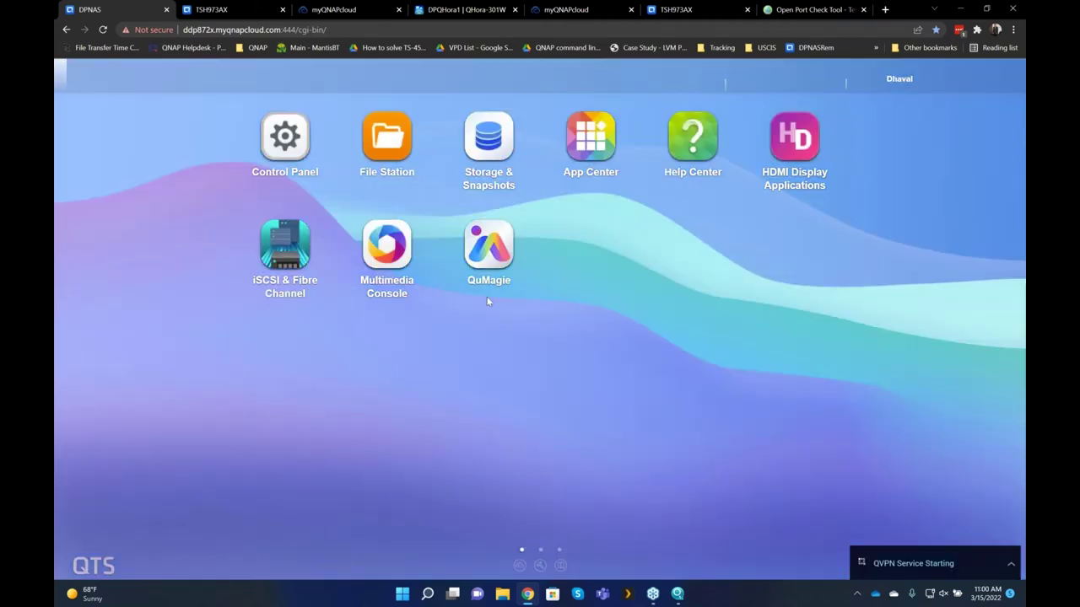
- Open myQNAPcloud's SSL Certificate page, which offers myQNAPcloud SSL and Let's Encrypt certificates
left_click(92, 79)
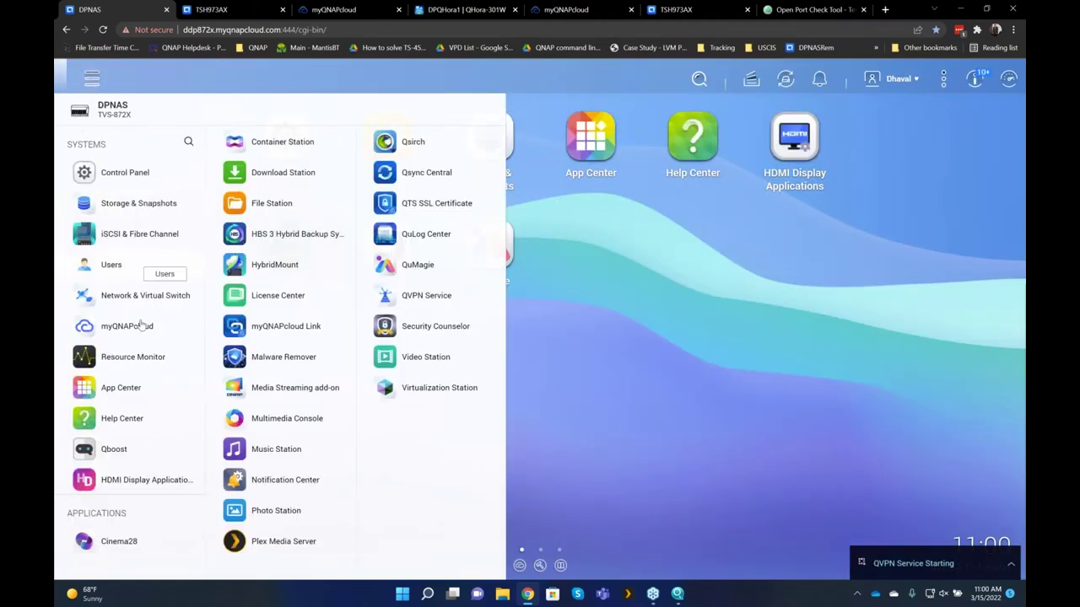
left_click(126, 326)
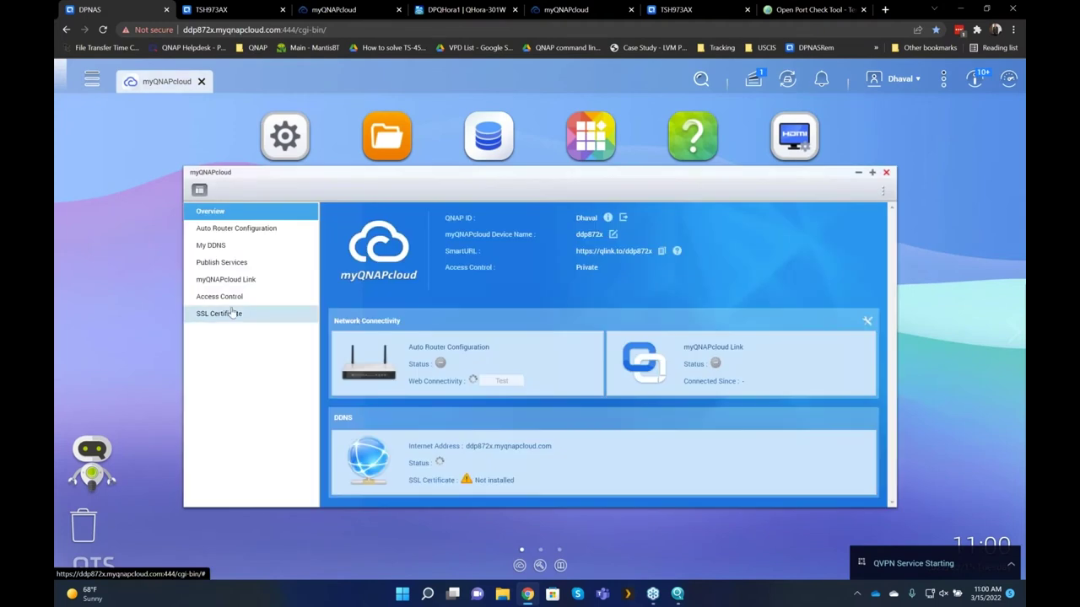
left_click(221, 314)
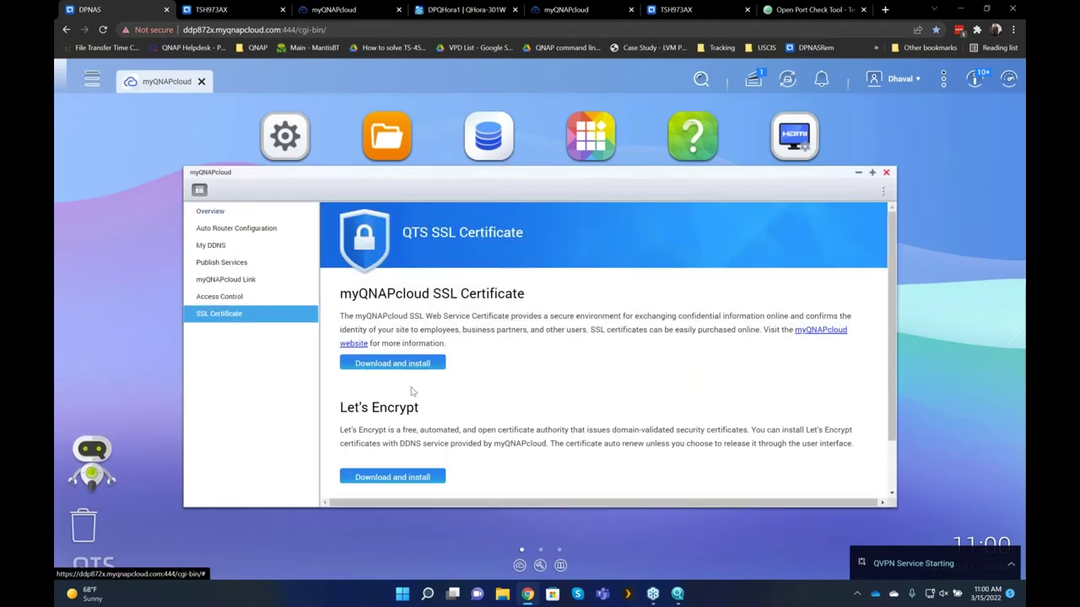
scroll(410, 390, "down", 1)
scroll(371, 354, "up", 1)
scroll(432, 329, "down", 1)
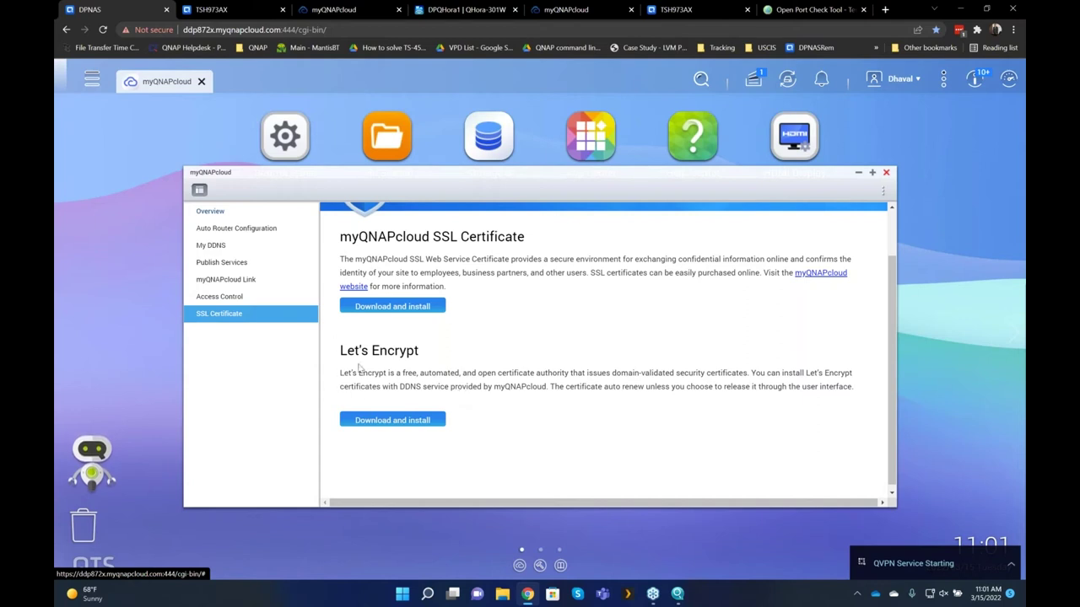
scroll(500, 383, "up", 1)
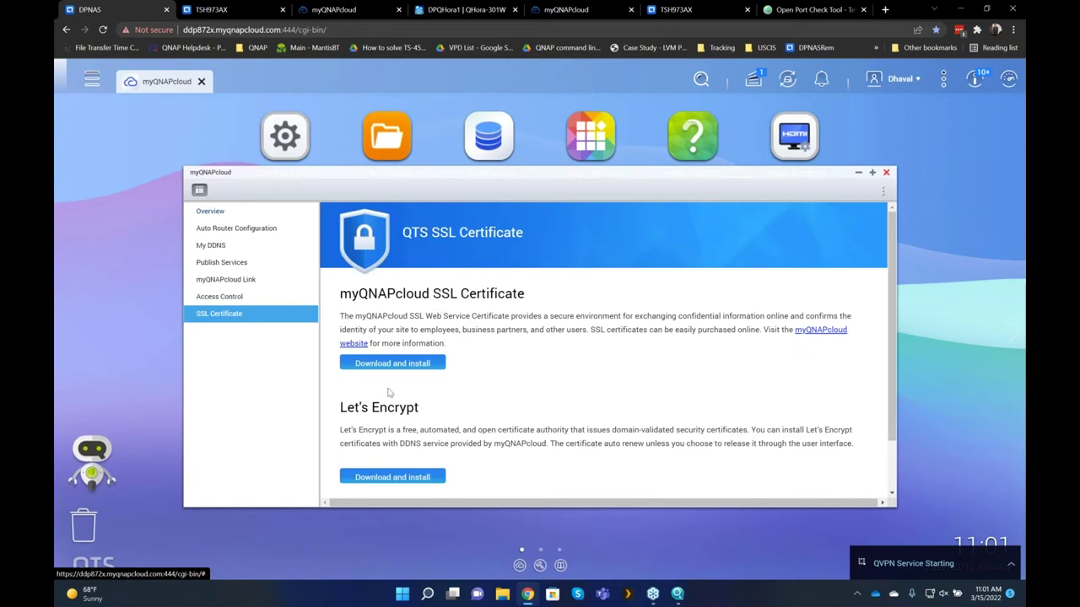
- Install QNAP SSL certificate license 3 on DPNAS, reload, and verify the connection is secure
left_click(393, 365)
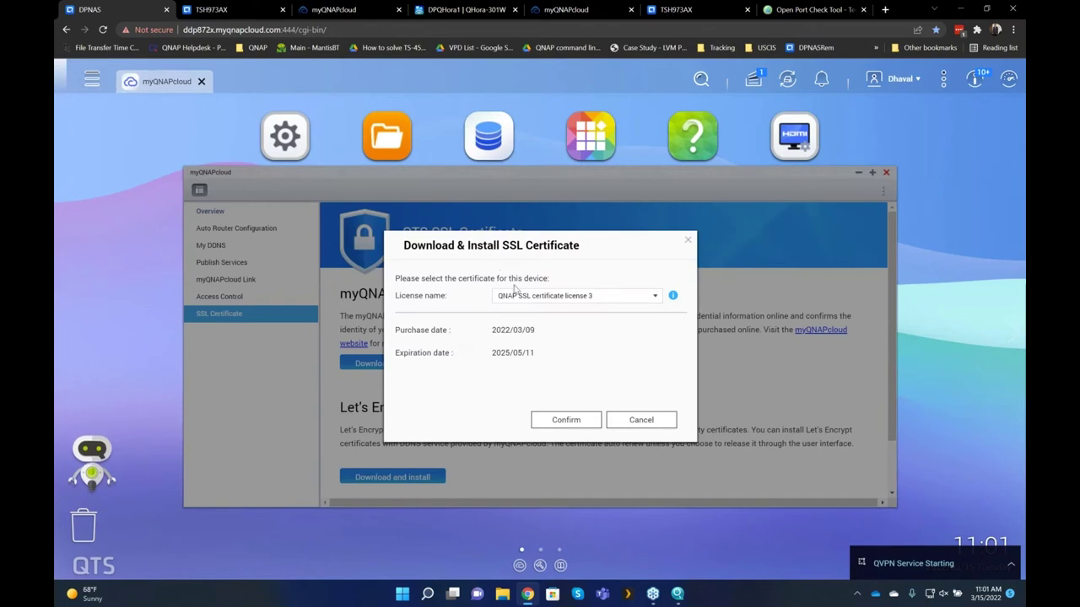
left_click(563, 420)
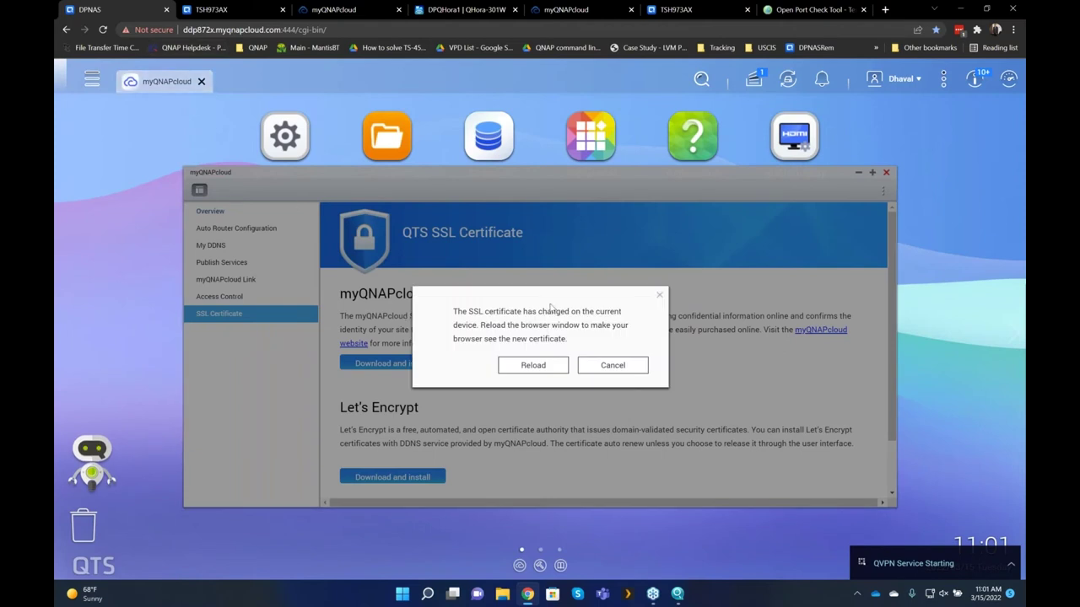
left_click(545, 370)
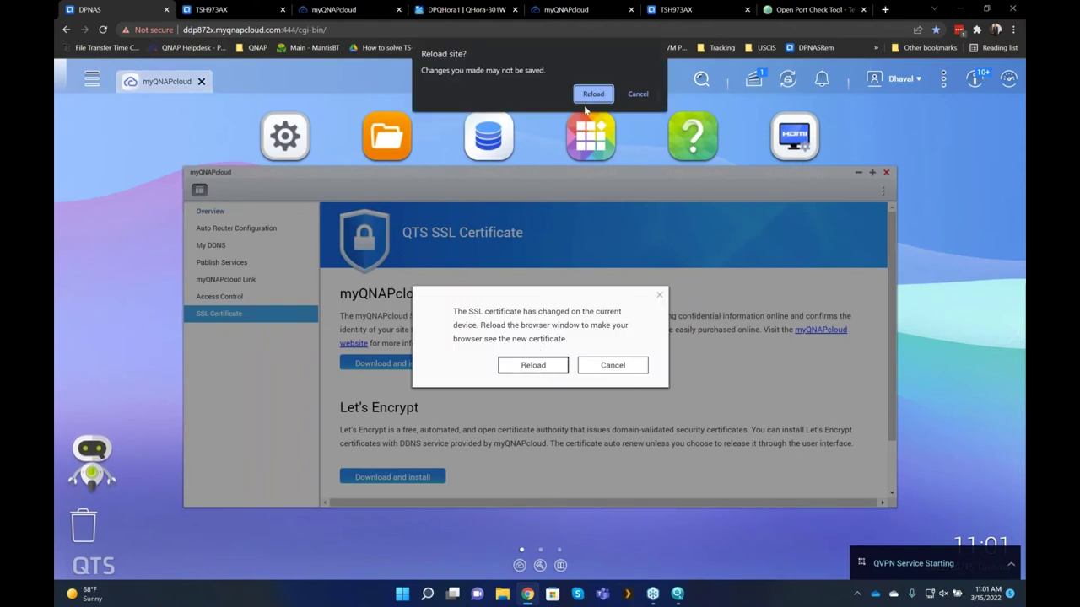
left_click(588, 95)
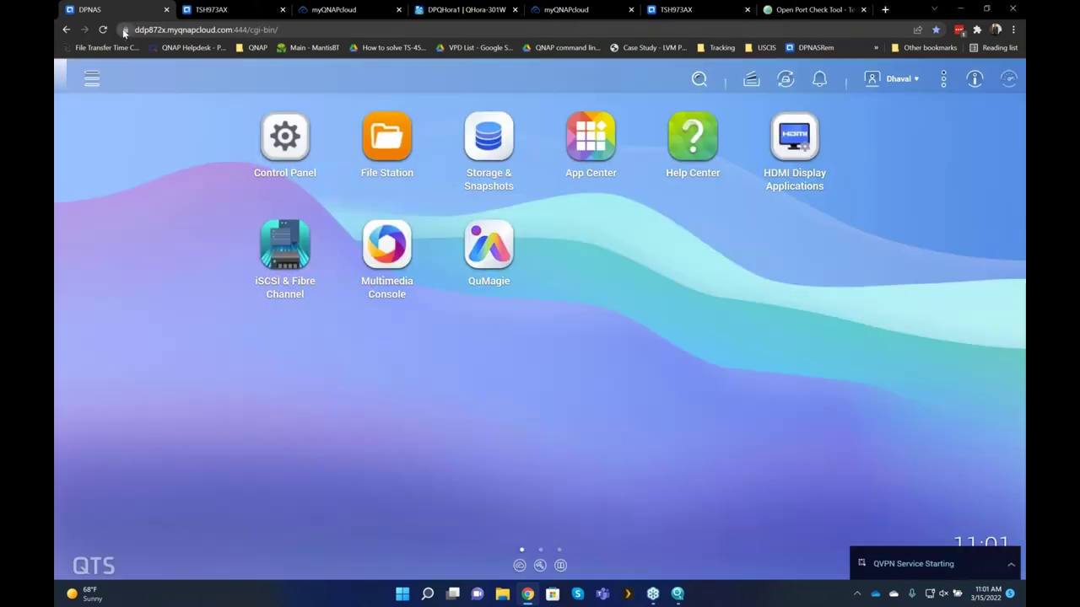
left_click(124, 30)
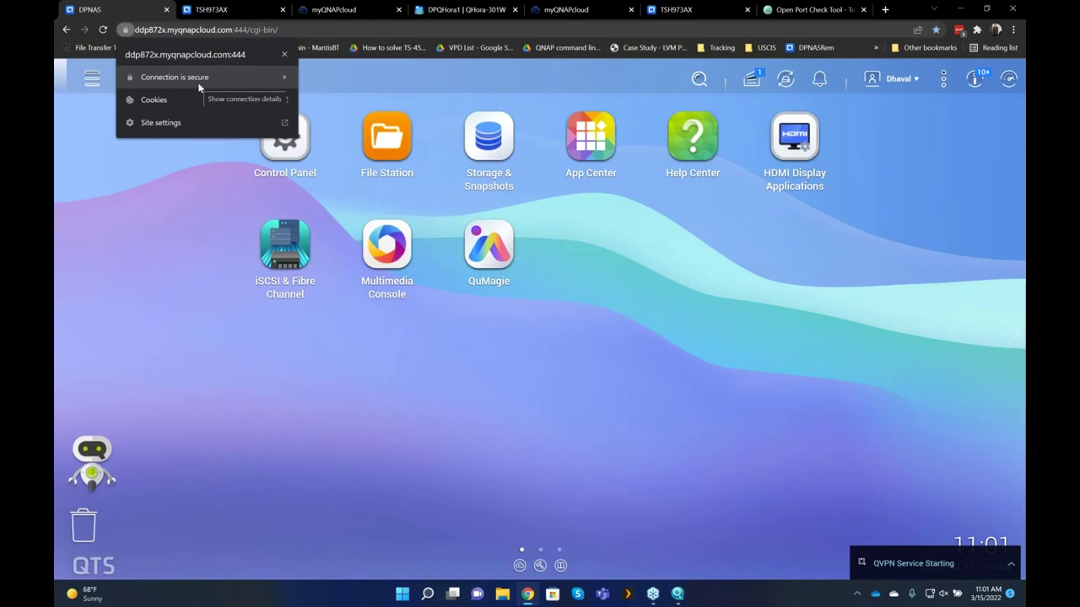
left_click(386, 136)
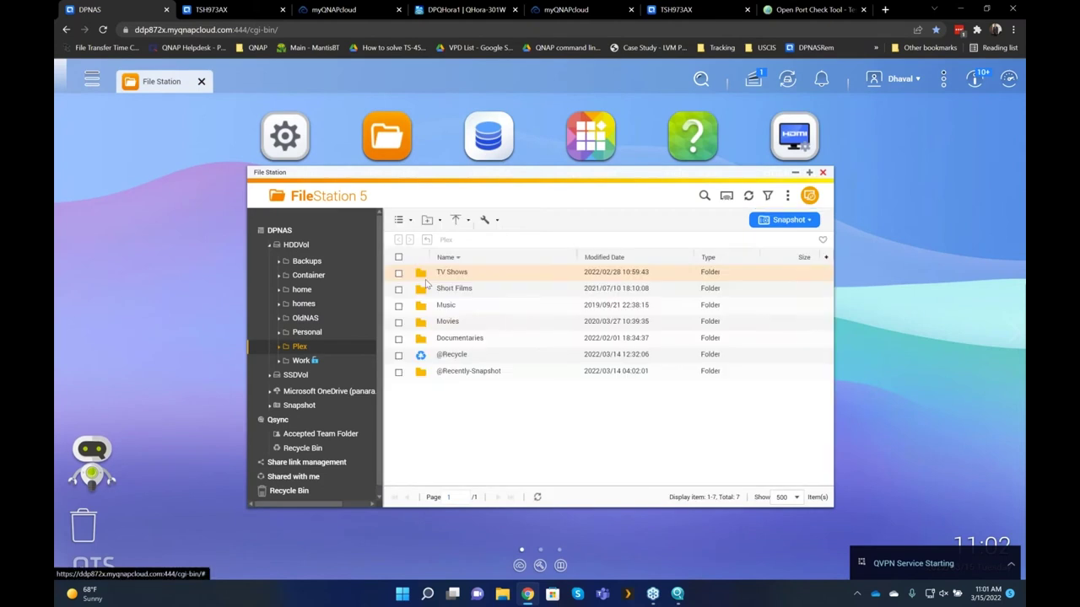
left_click(822, 172)
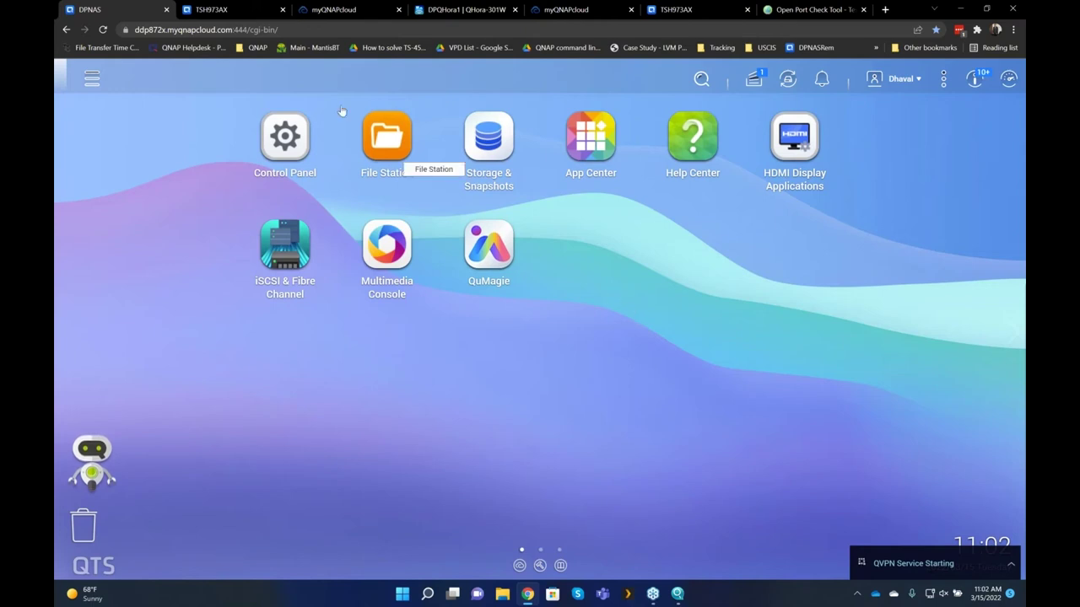
- Start installing myQNAPcloud Link on TSH973AX, then show My Devices on the myQNAPcloud website
left_click(213, 11)
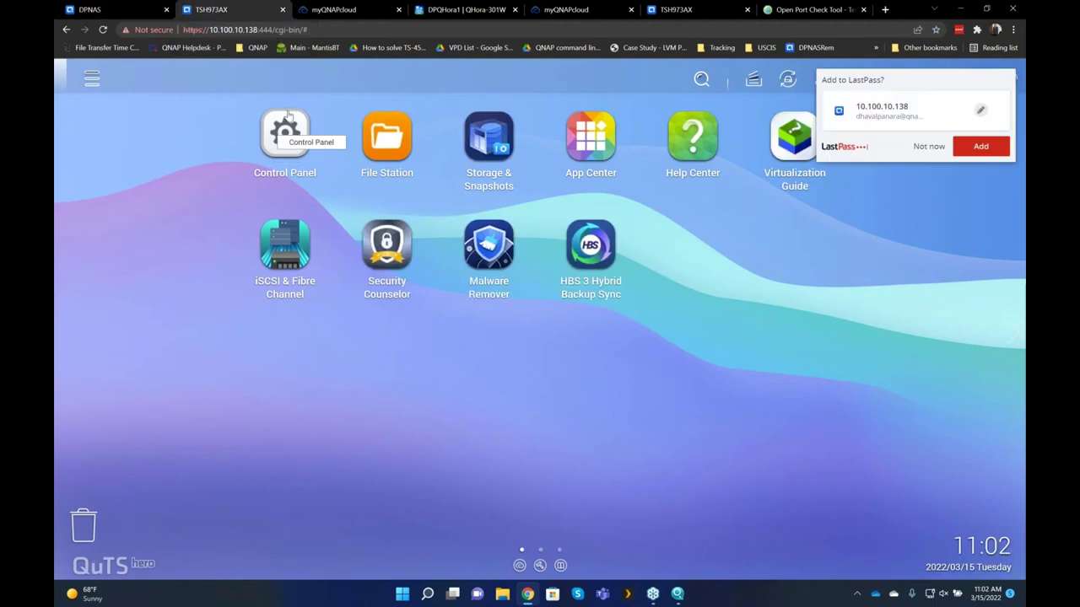
left_click(281, 152)
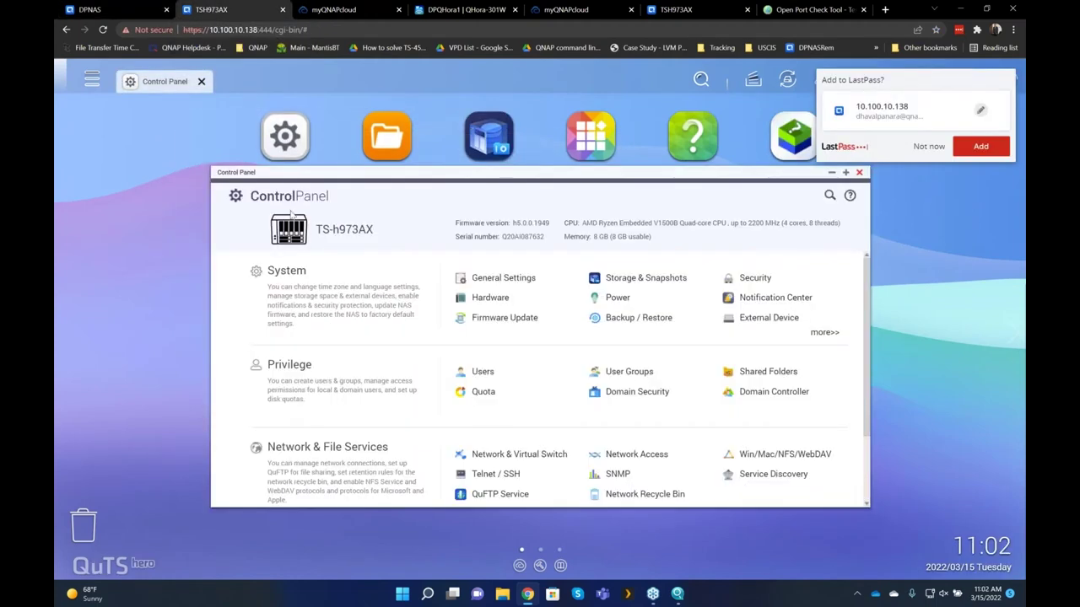
left_click(165, 81)
left_click(91, 78)
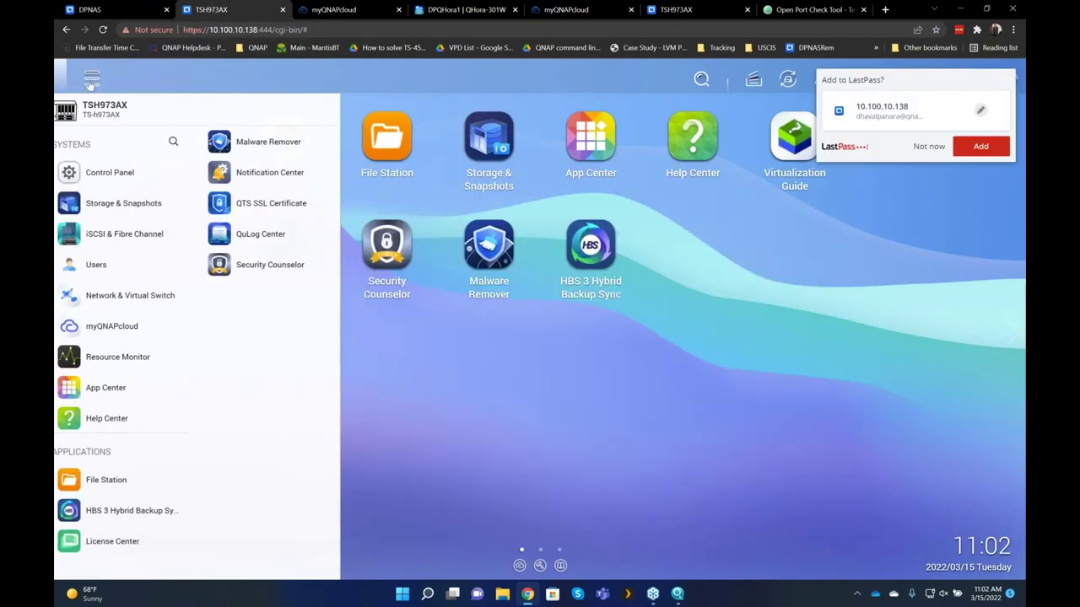
left_click(109, 325)
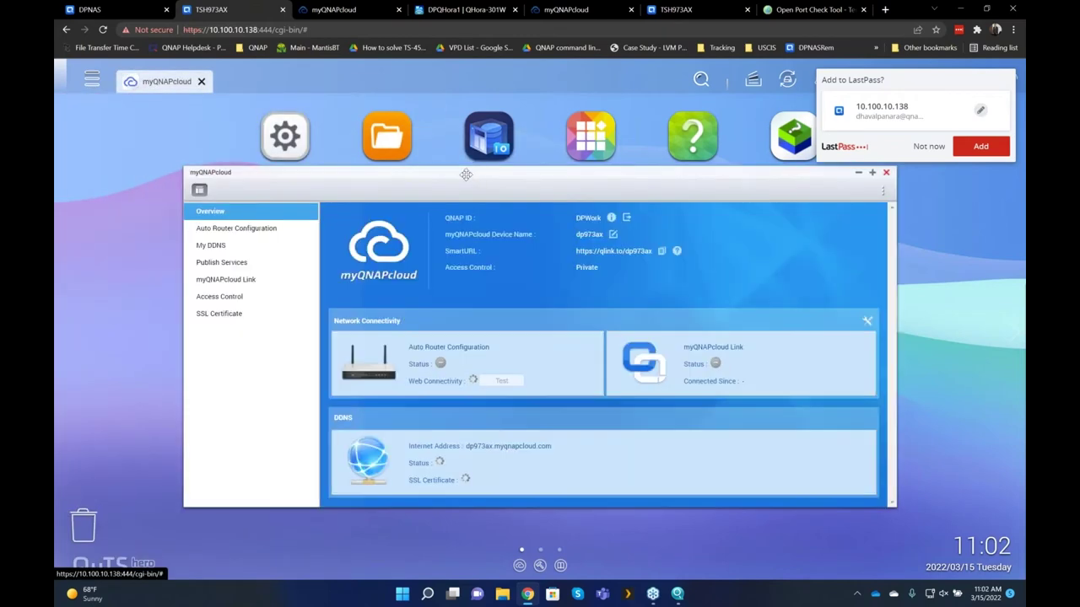
left_click_drag(466, 174, 406, 163)
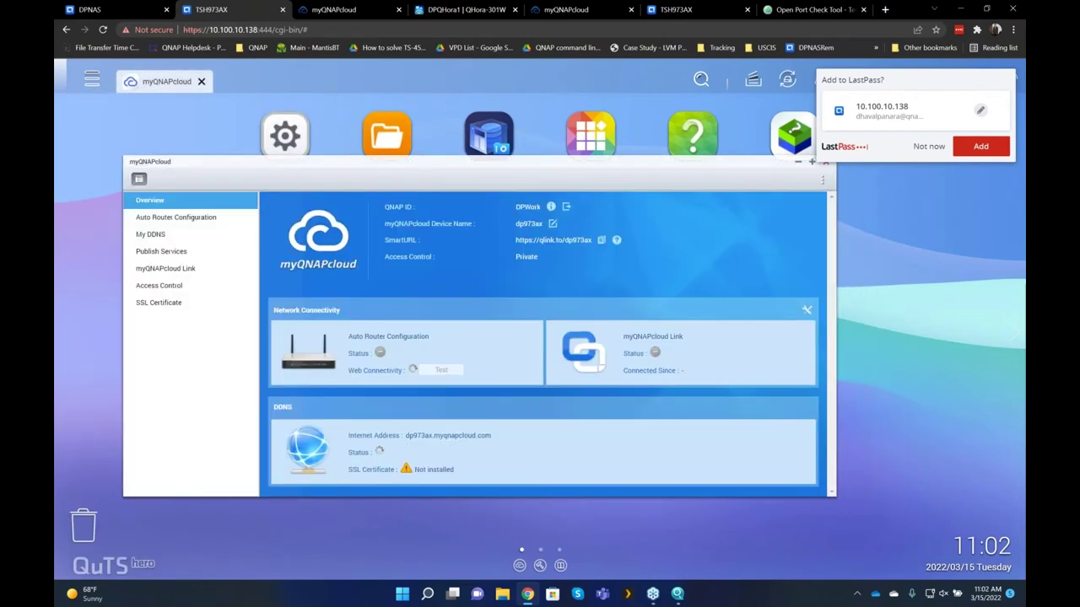
left_click(180, 270)
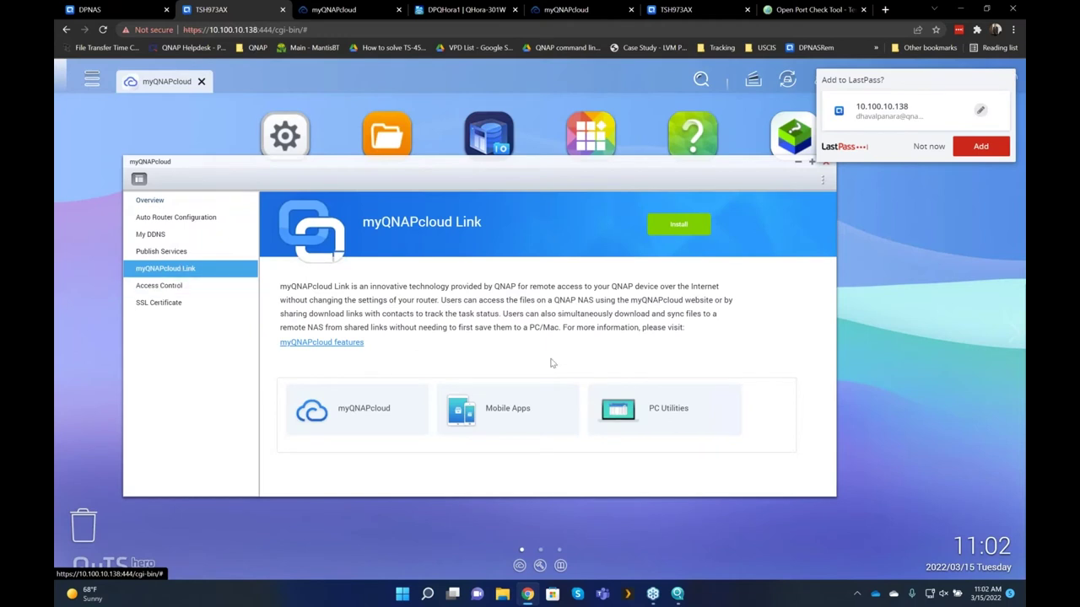
left_click(673, 226)
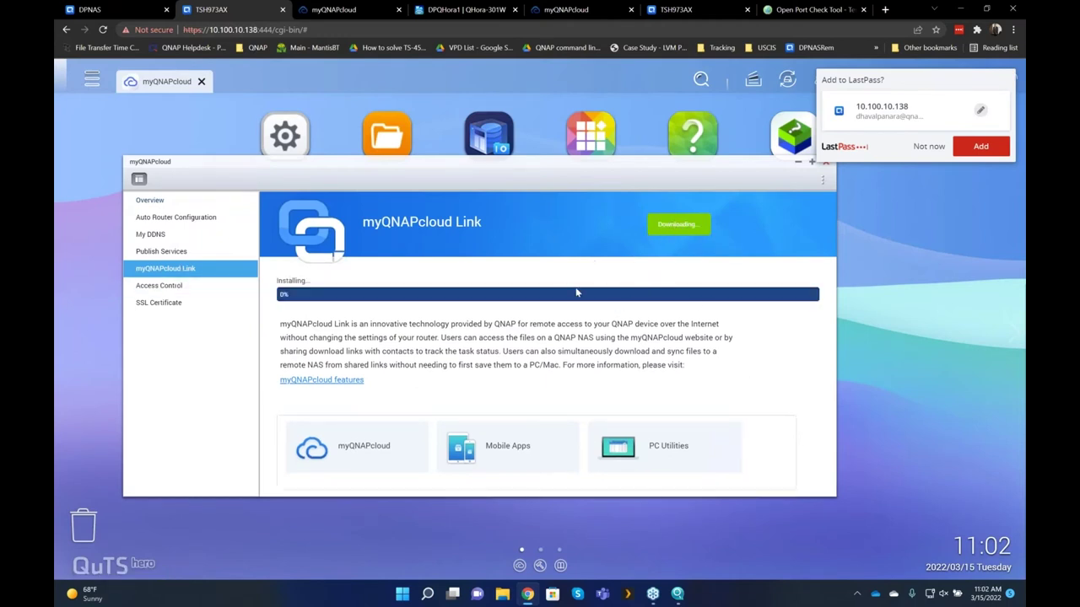
left_click(338, 10)
left_click(162, 136)
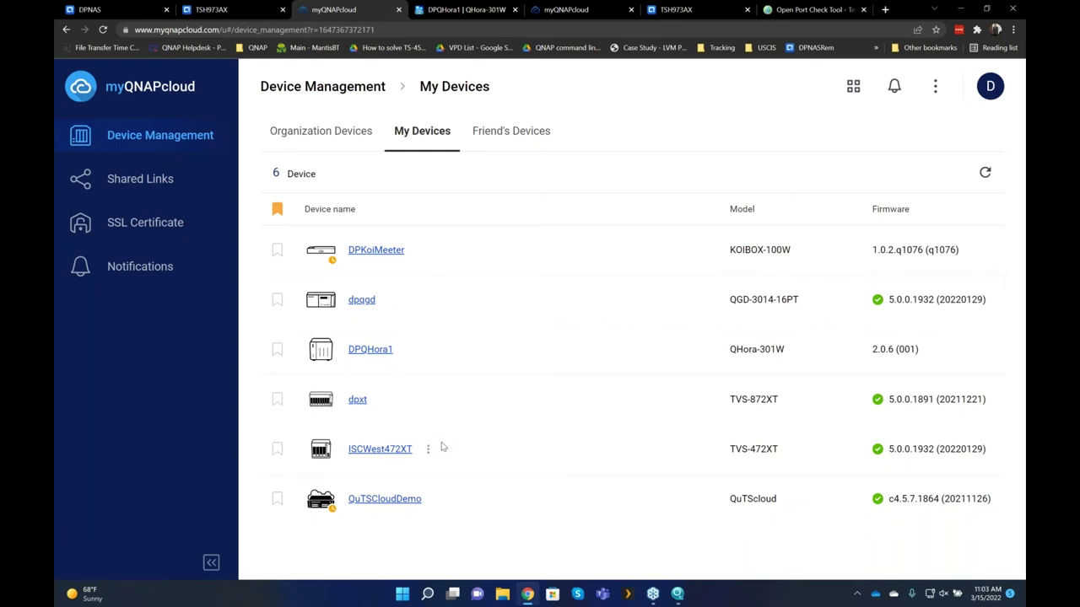
left_click(985, 172)
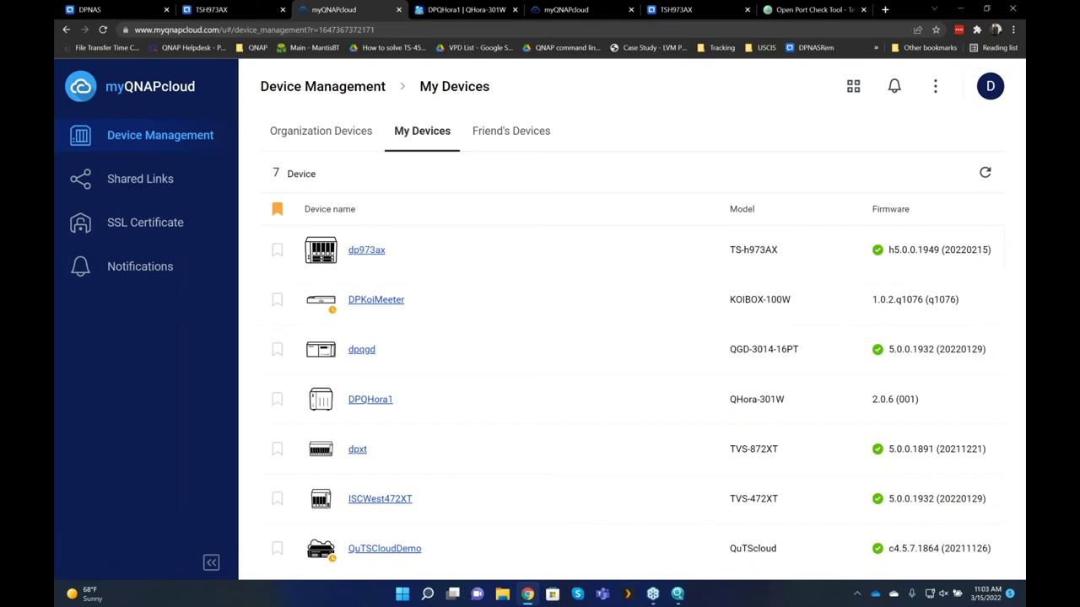
left_click(221, 9)
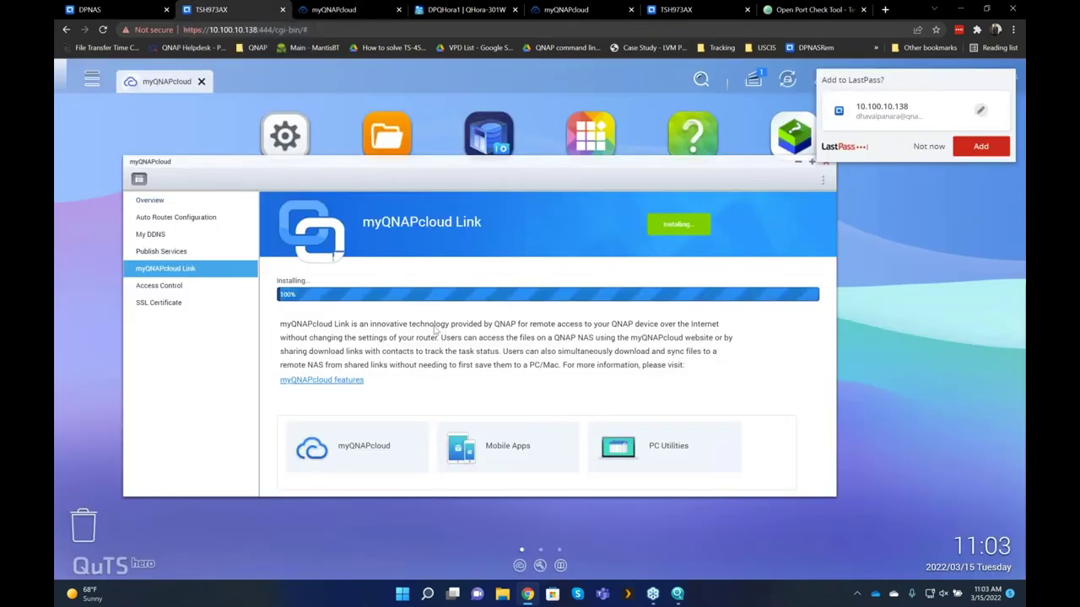
left_click(350, 9)
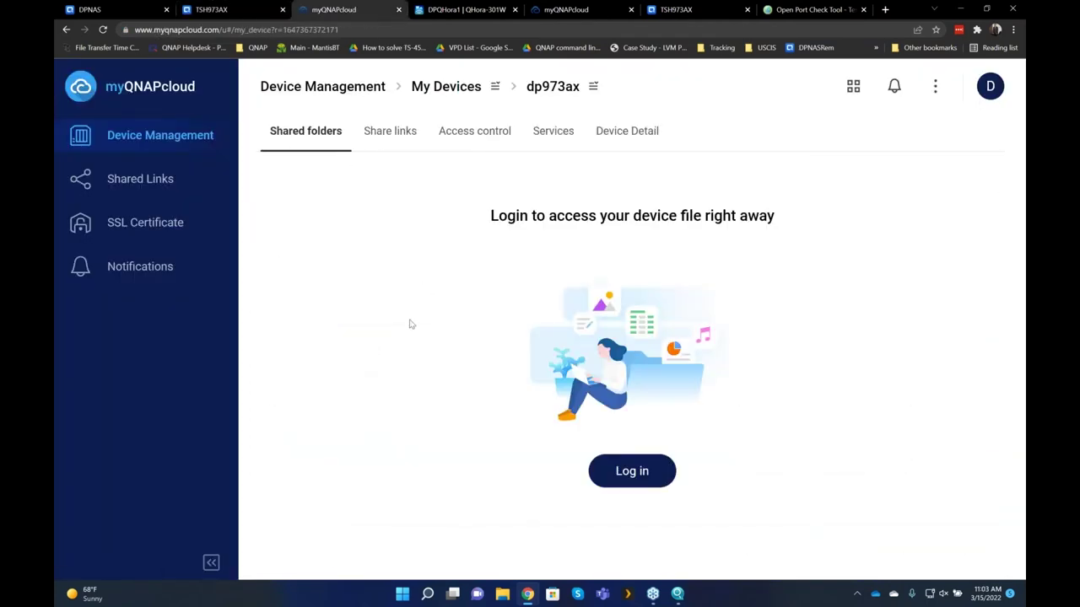
left_click(158, 139)
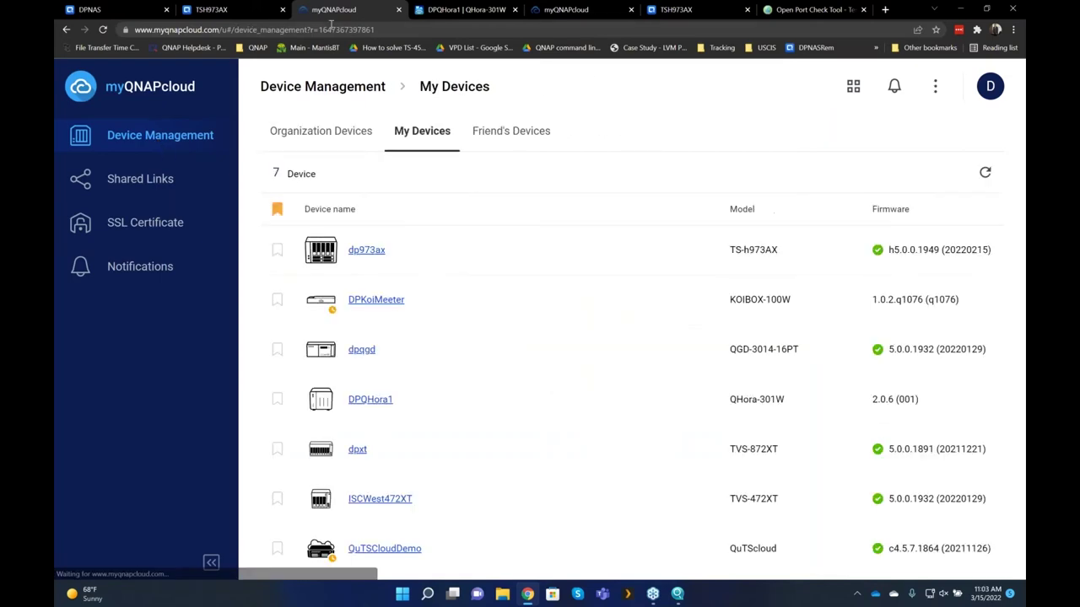
left_click(217, 9)
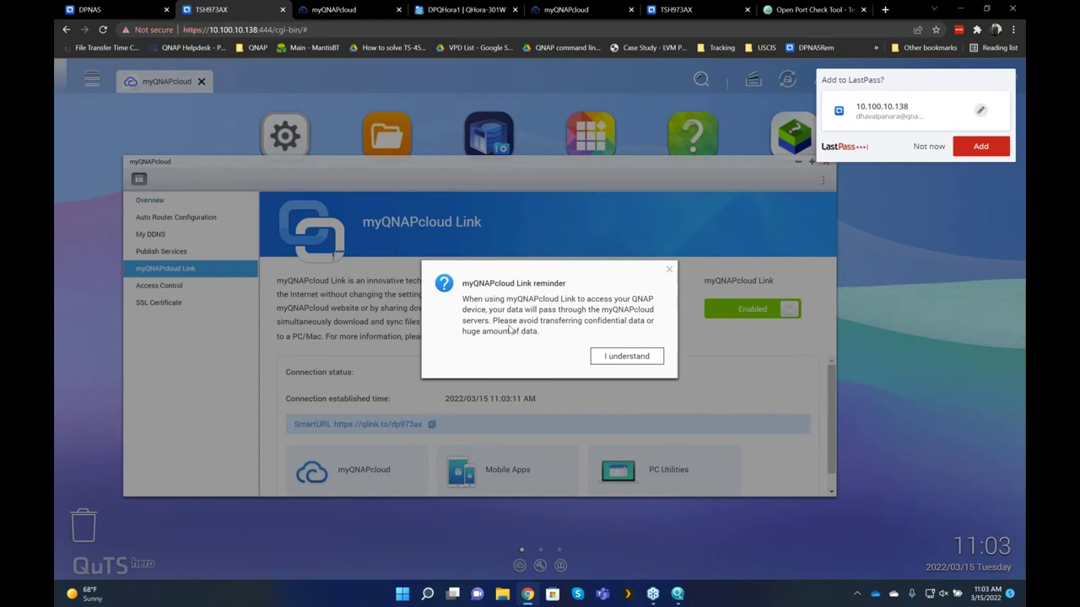
left_click(624, 356)
left_click(338, 12)
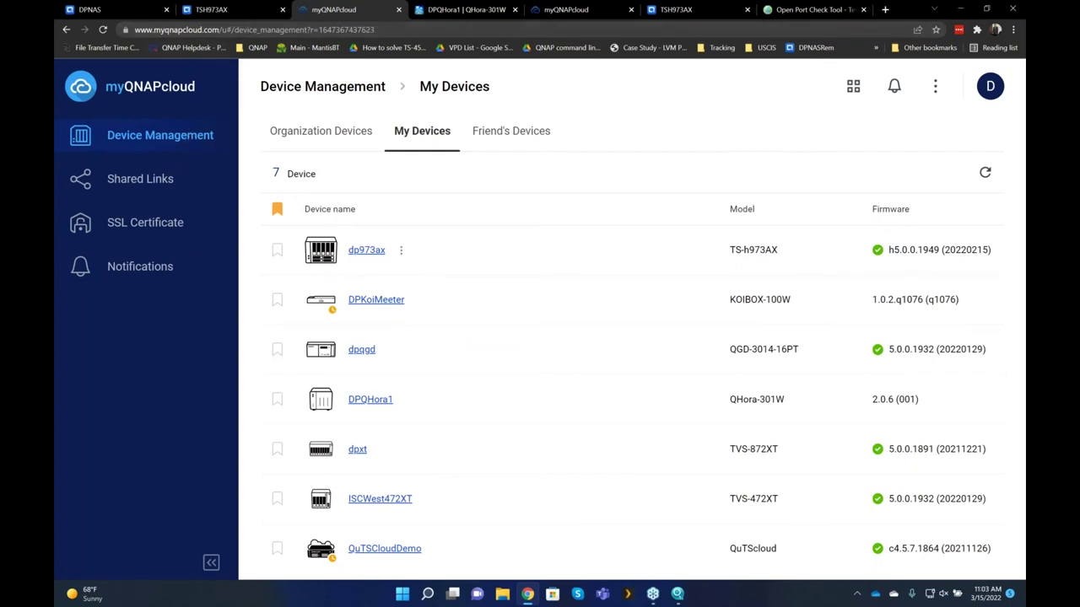
left_click(362, 252)
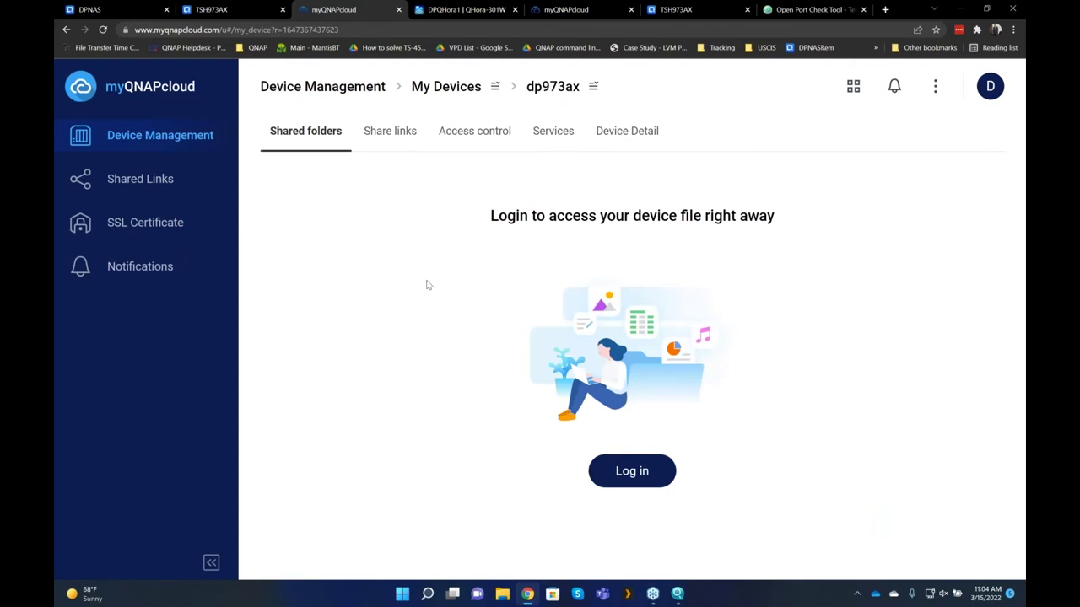
- Attempt to sign in to the dp973ax NAS with the user name and password; the login fails
left_click(632, 471)
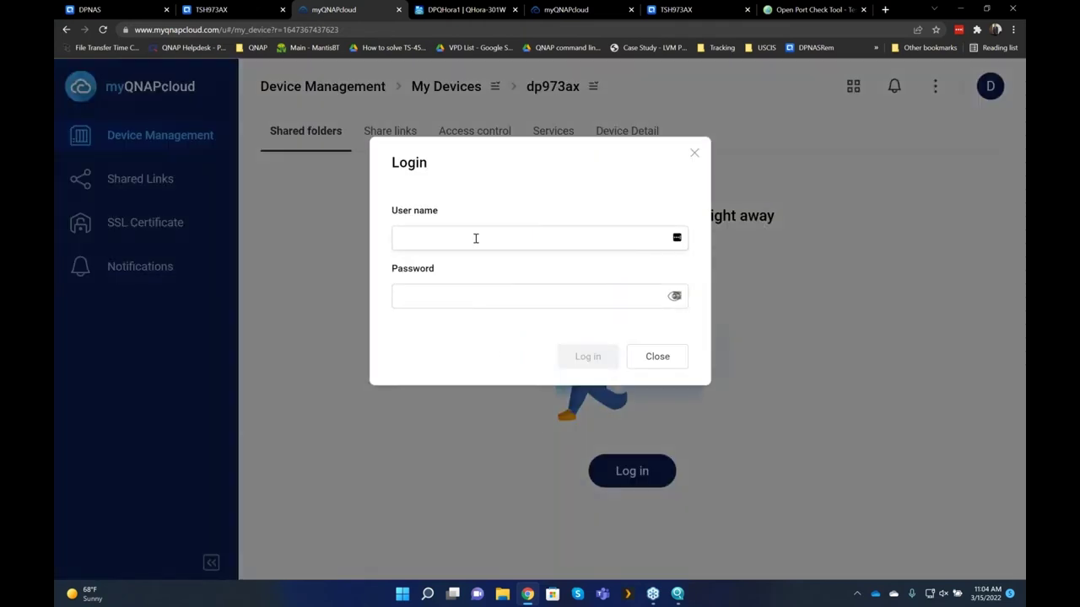
left_click(476, 239)
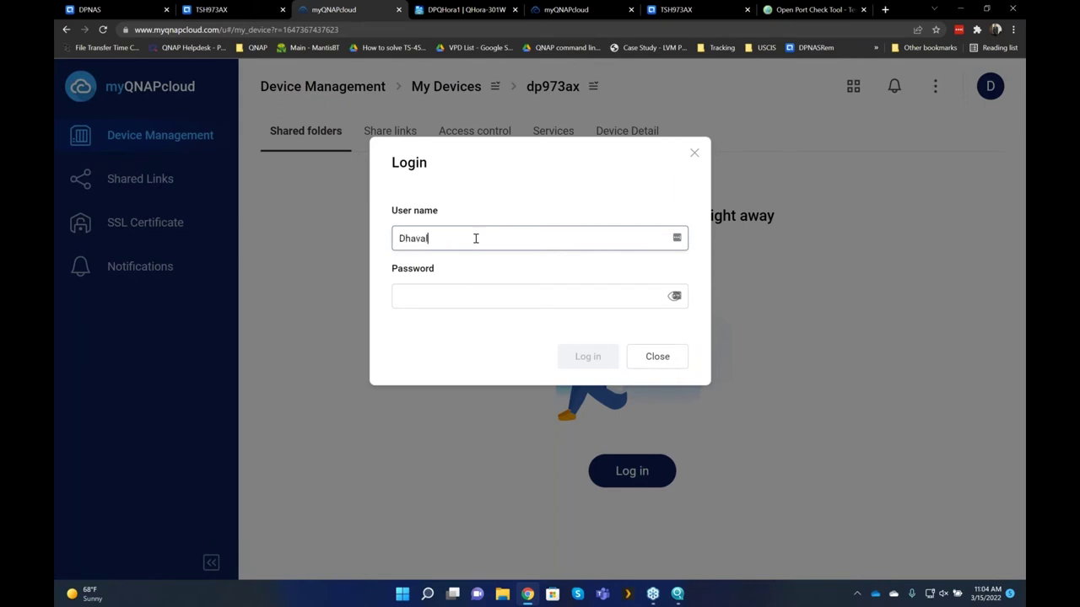
key("Tab")
key("shift+Tab")
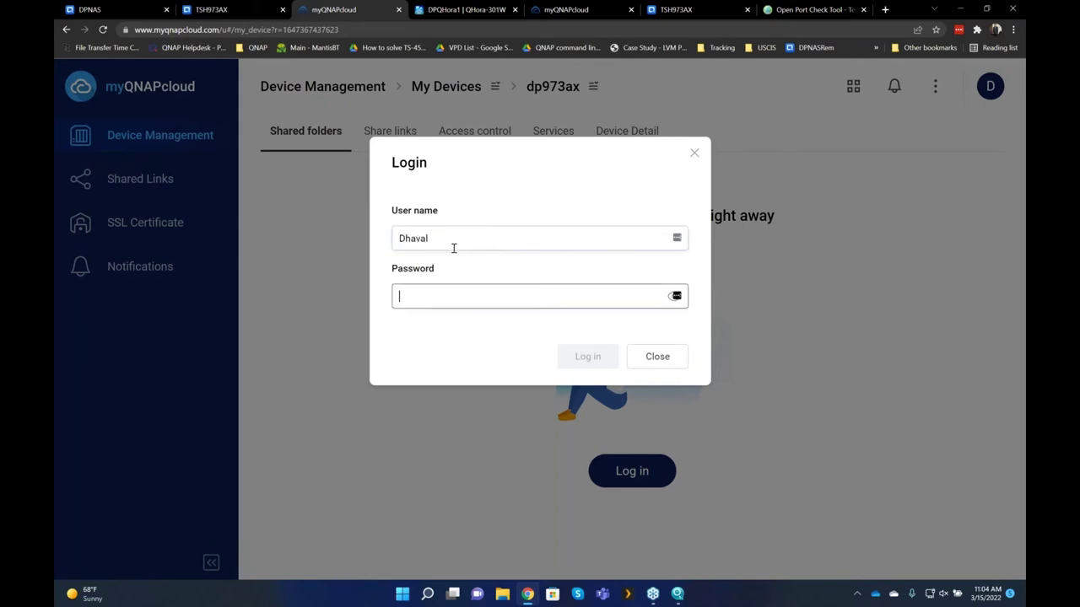
type("*")
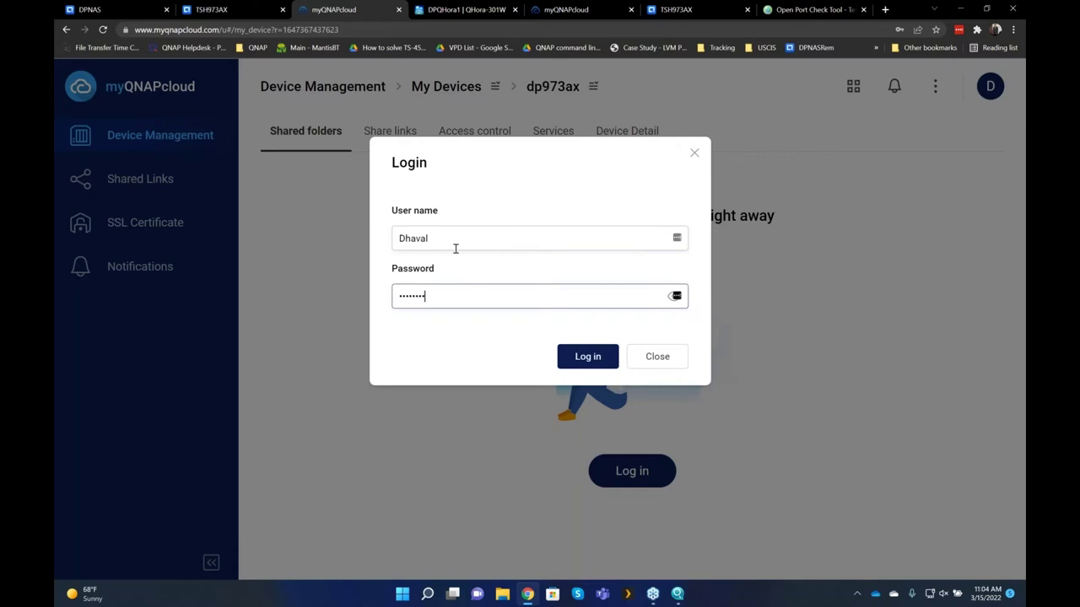
key("Return")
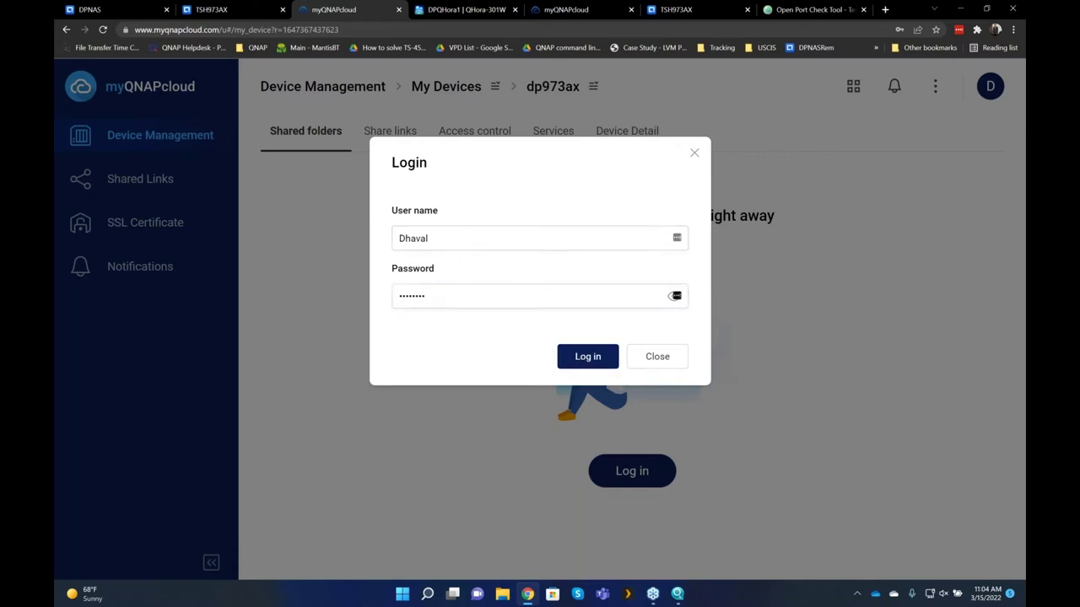
- Re-enter the NAS user name and password and log in to the device
left_click(481, 266)
type("Dhaval")
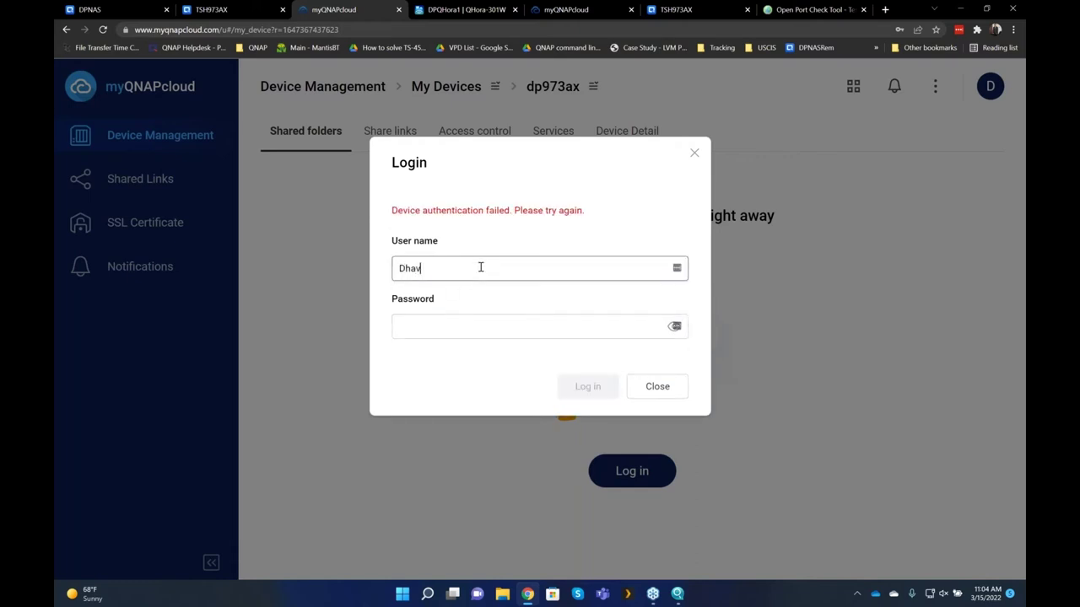
key("Tab")
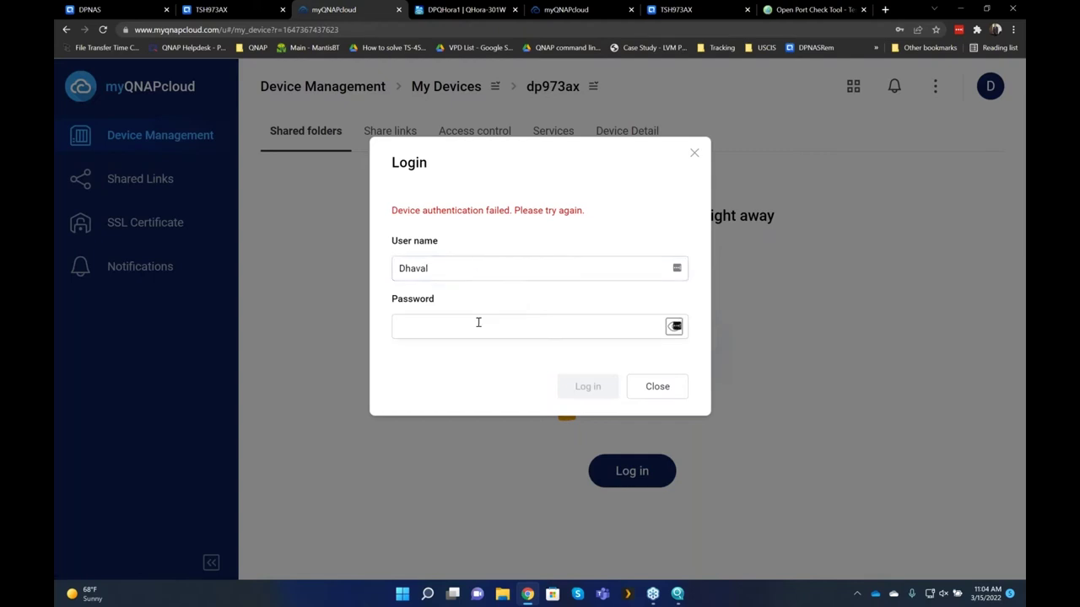
left_click(478, 325)
type("*")
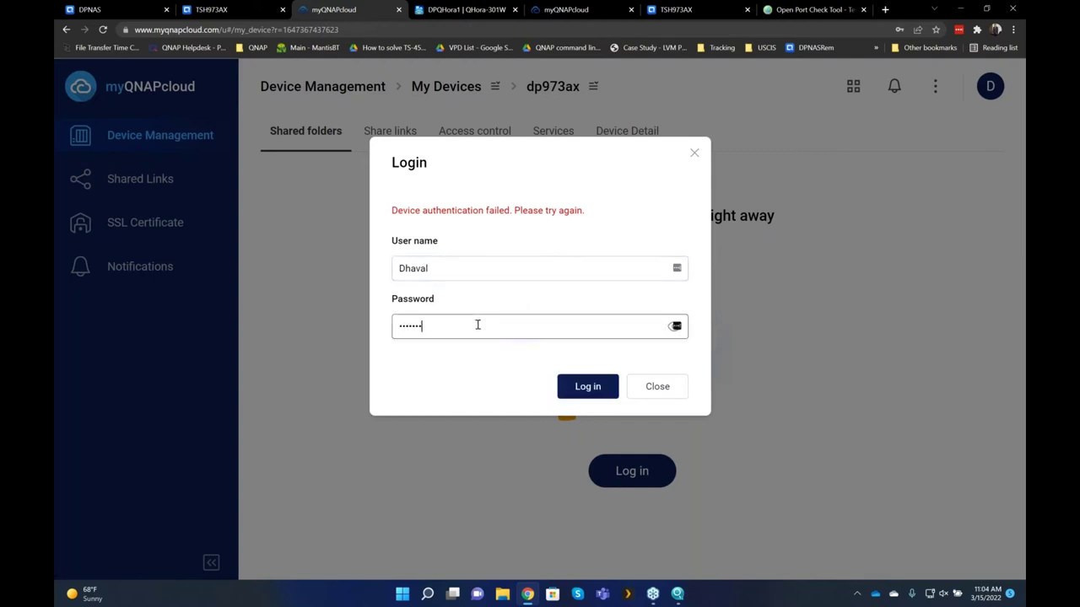
left_click(607, 388)
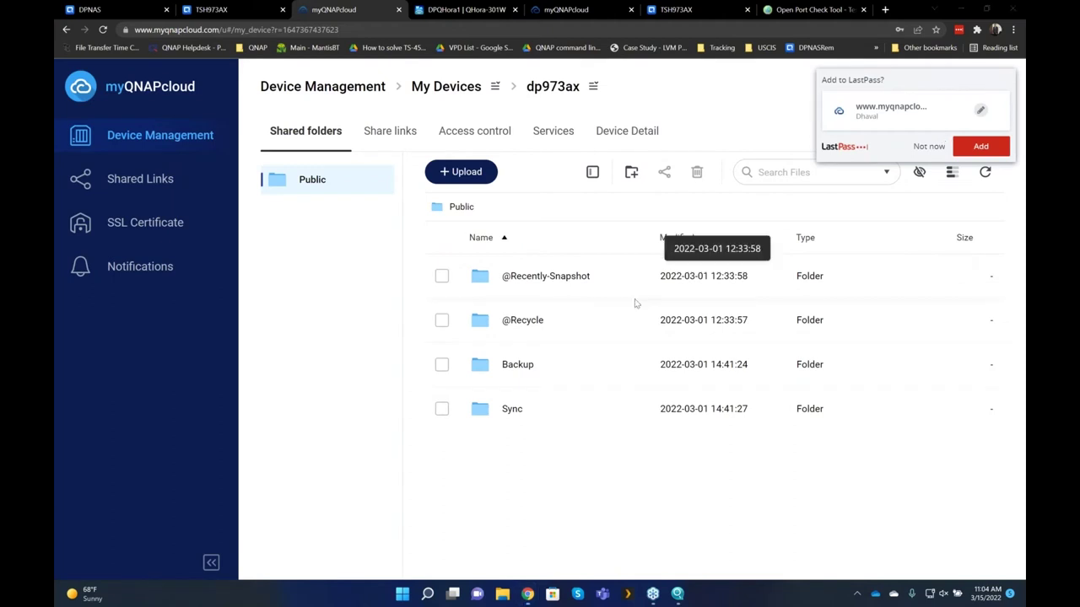
- Browse into the Backup and Sync folders and back to the Public listing
left_click(517, 365)
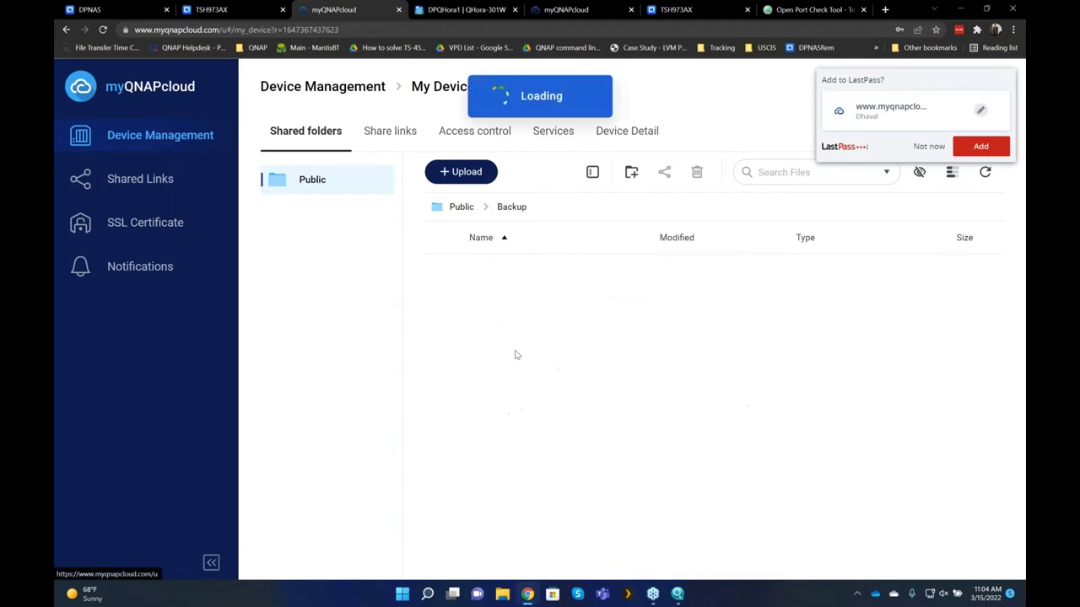
left_click(450, 209)
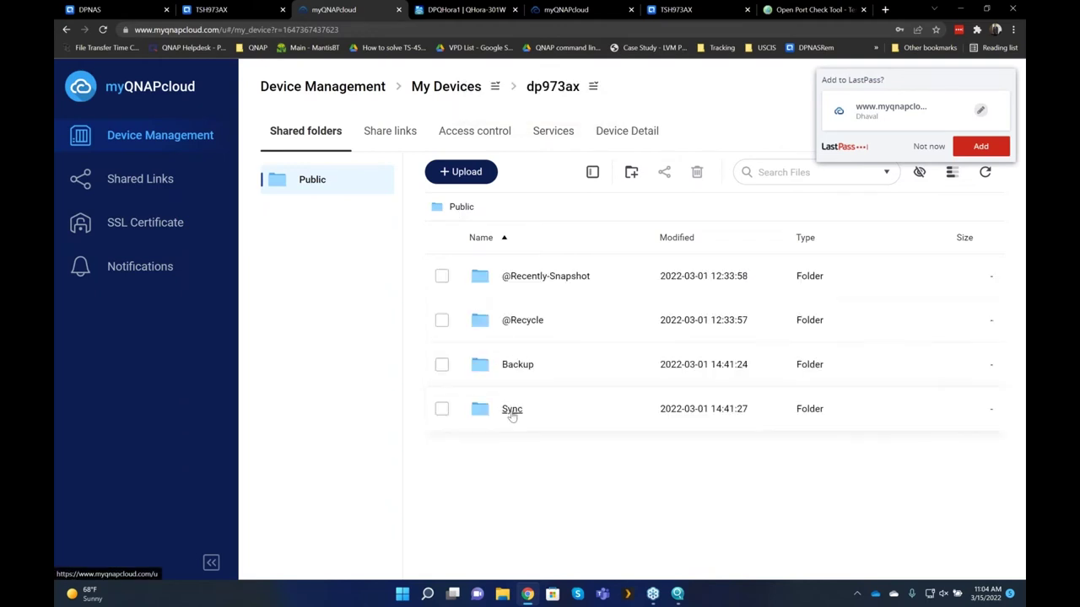
left_click(512, 412)
left_click(463, 209)
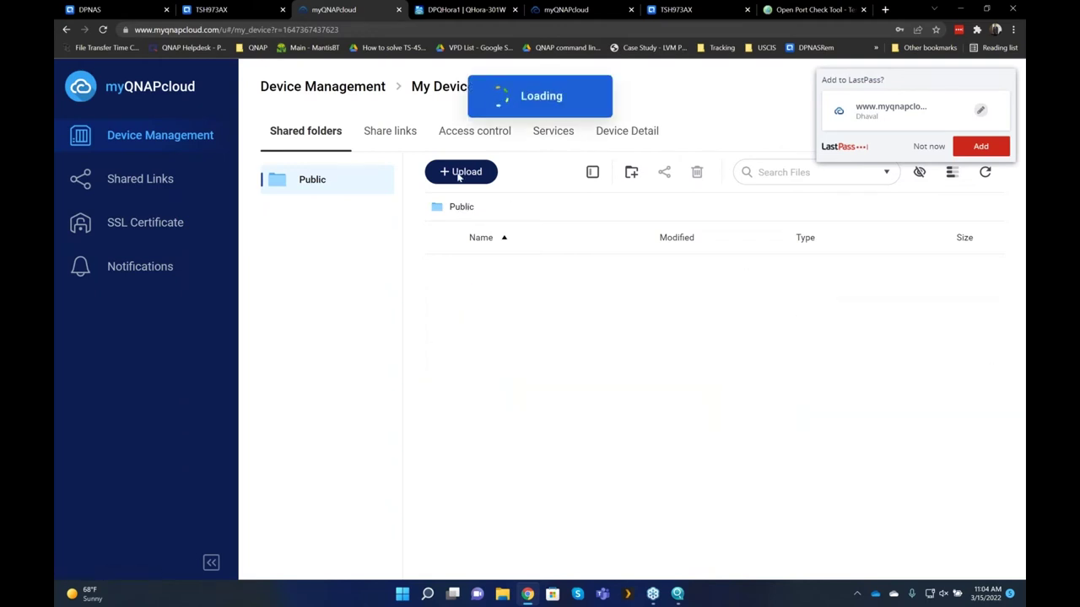
- Check the Upload and Share links pages, then select the Backup folder in Shared folders
left_click(460, 172)
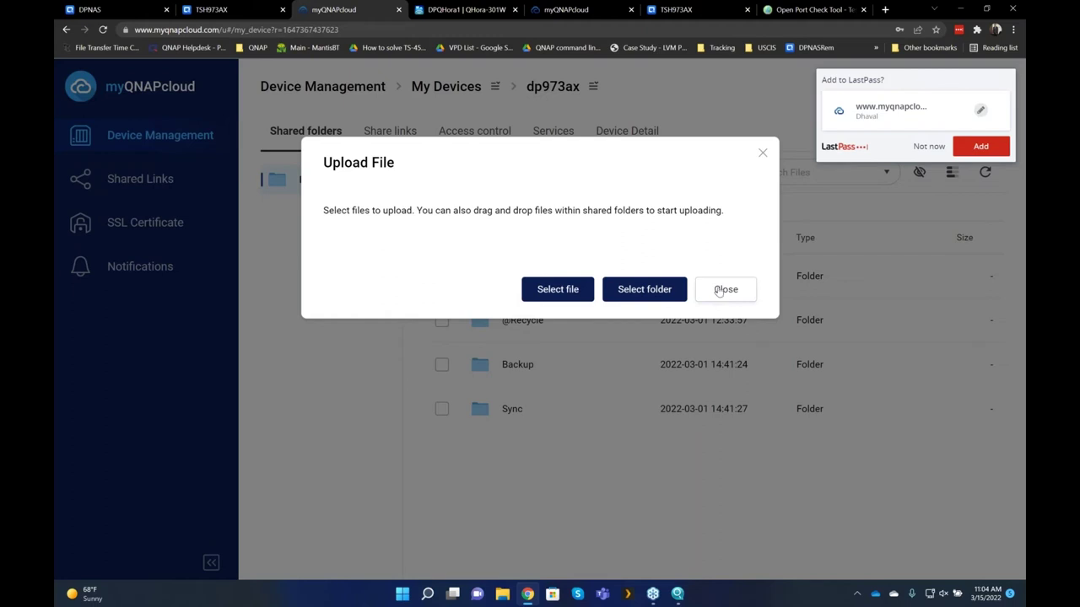
left_click(718, 290)
left_click(400, 131)
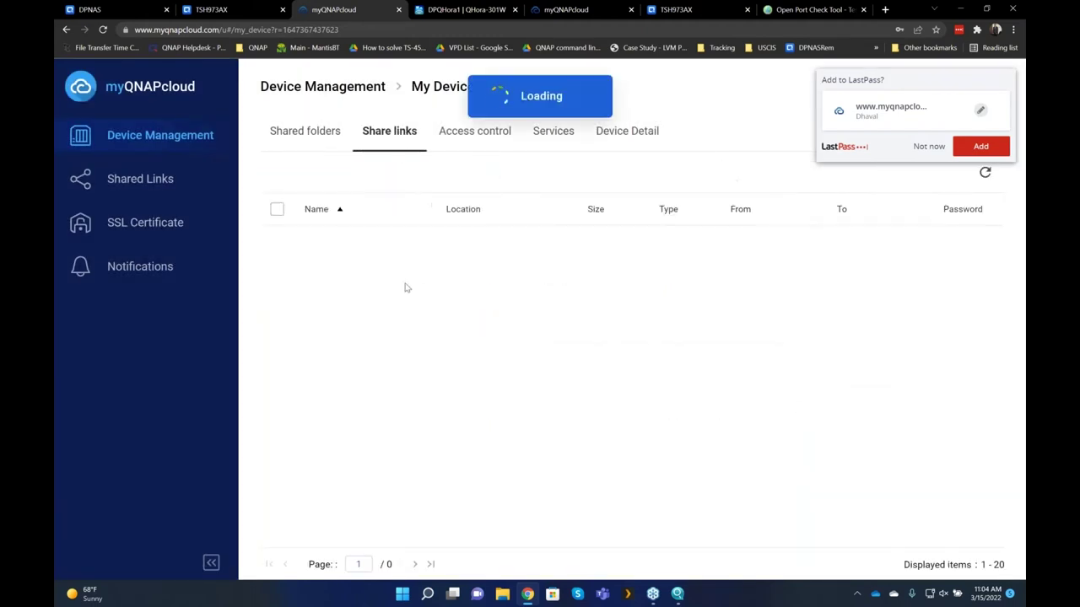
left_click(309, 142)
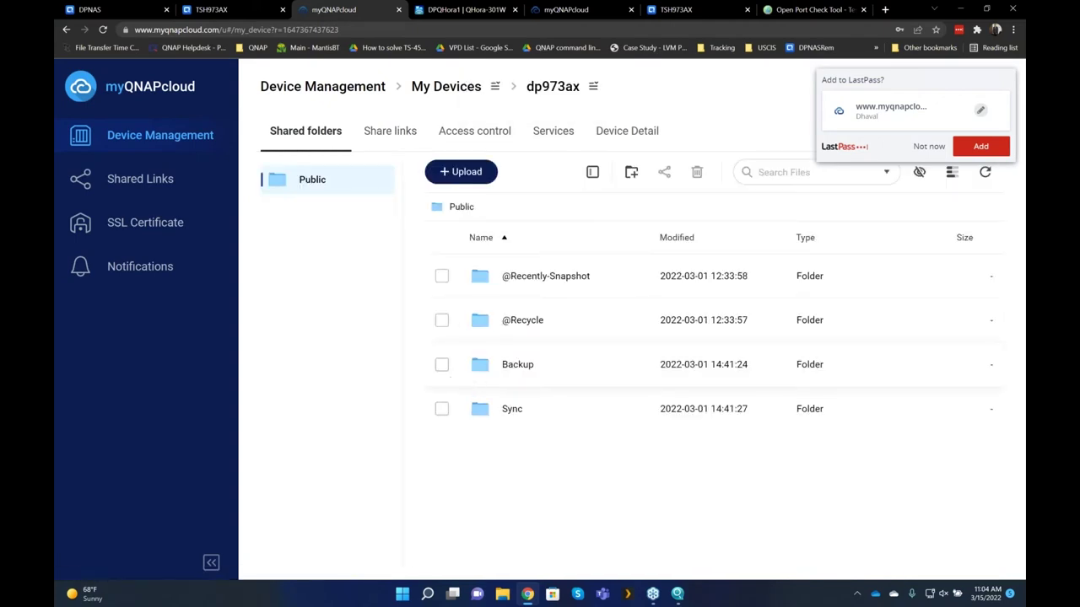
left_click(540, 372)
- Share the Backup folder and load its copied Smart Share URL in a new browser tab
right_click(557, 374)
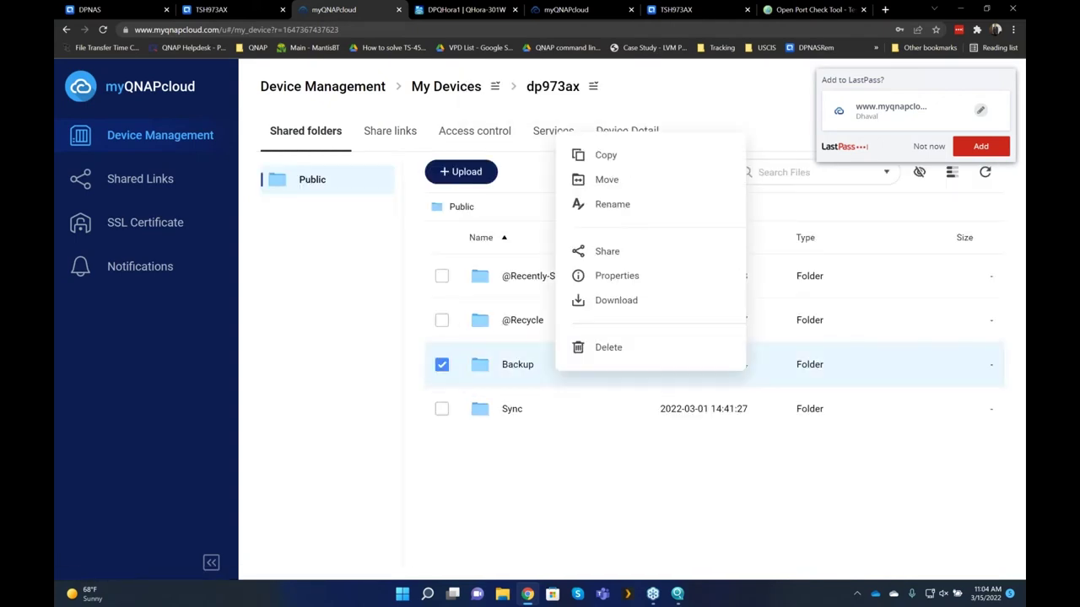
left_click(618, 252)
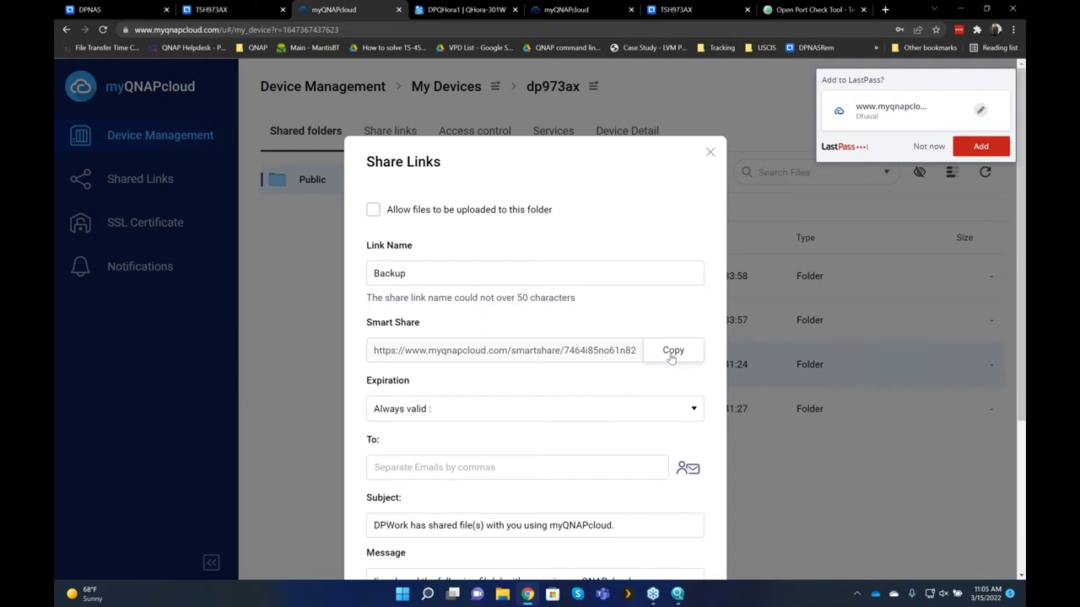
left_click(885, 9)
key("Return")
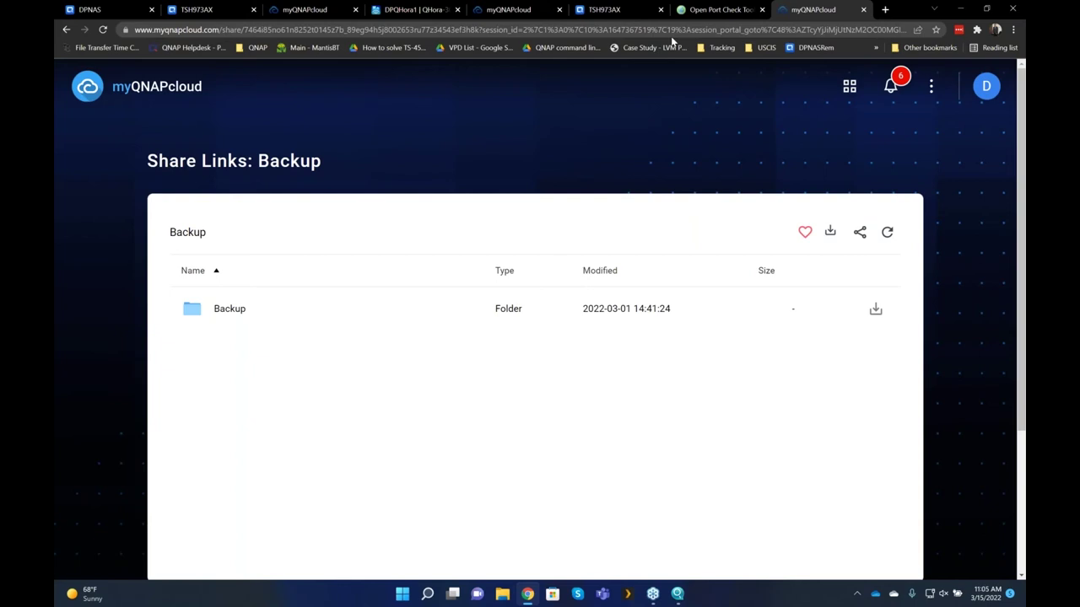
- Back in the share settings, turn on Password Protection for the link and close the dialog
left_click(327, 9)
scroll(439, 350, "down", 2)
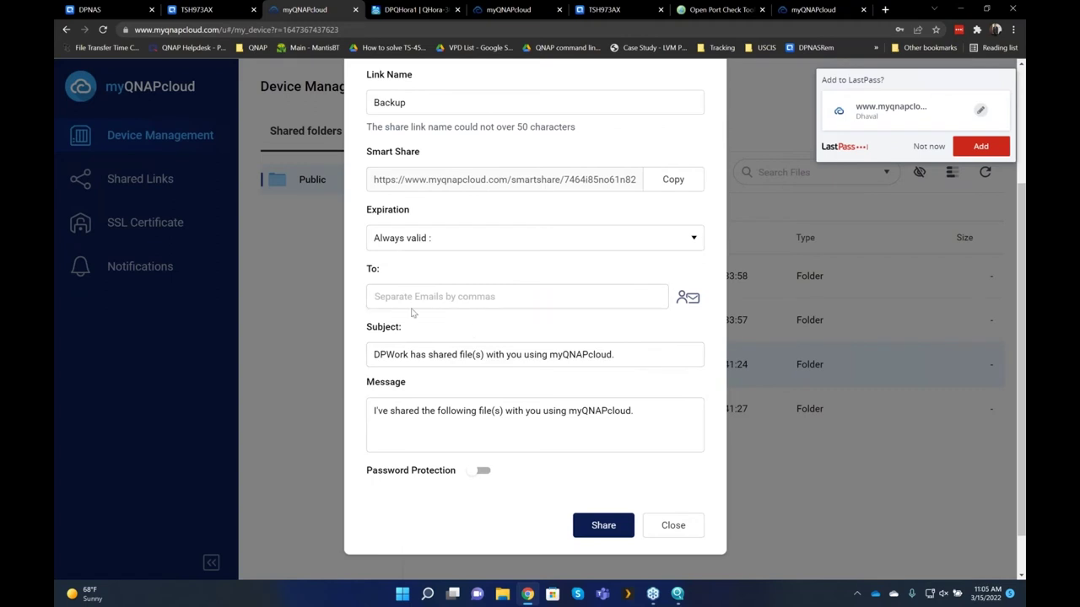
left_click(482, 472)
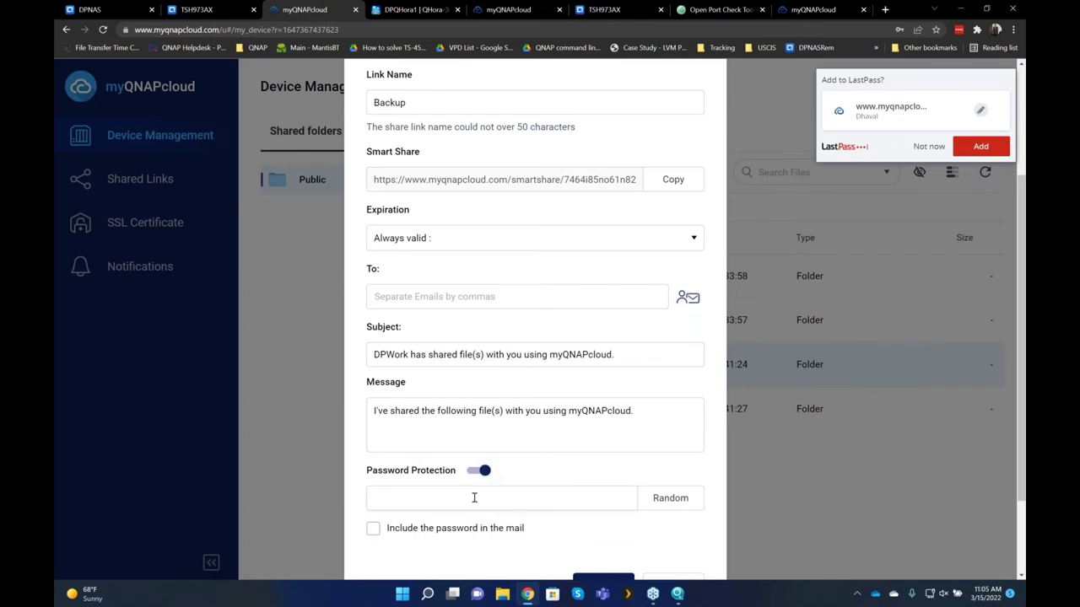
left_click(474, 498)
scroll(474, 499, "down", 1)
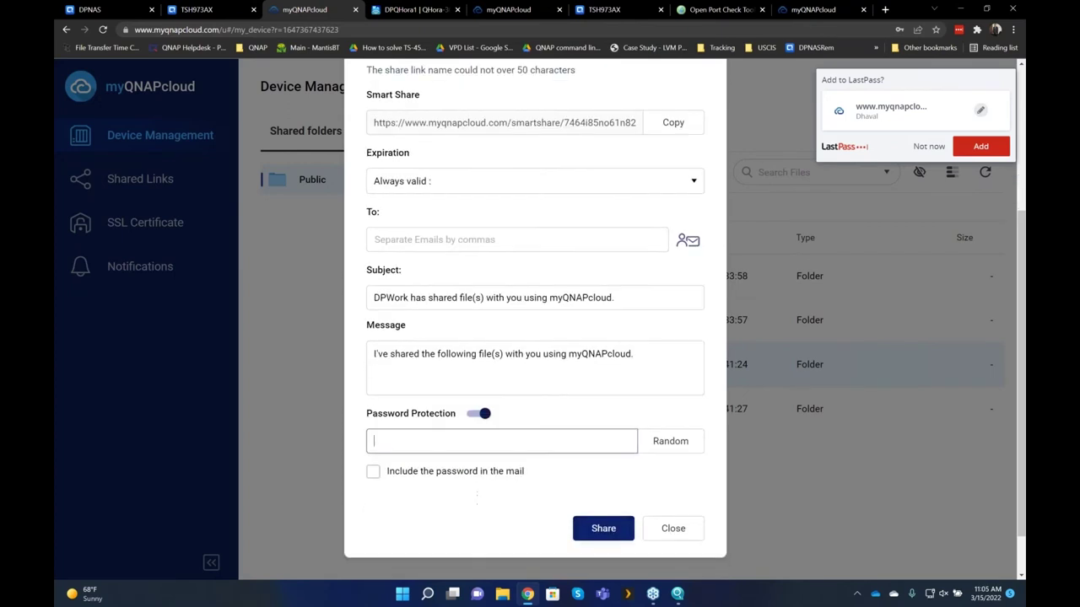
left_click(690, 530)
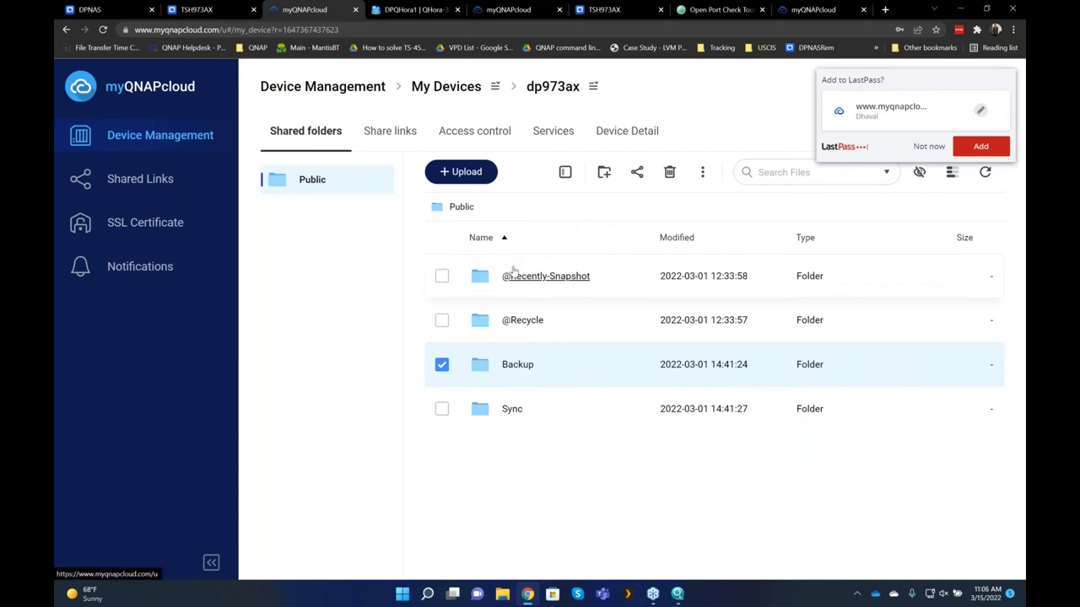
left_click(554, 130)
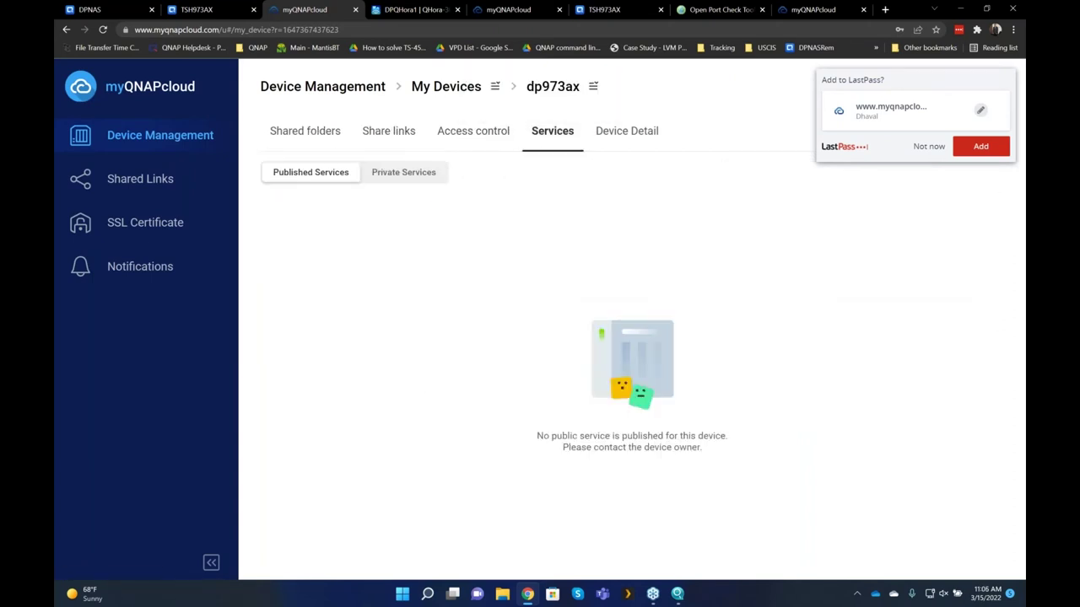
left_click(422, 173)
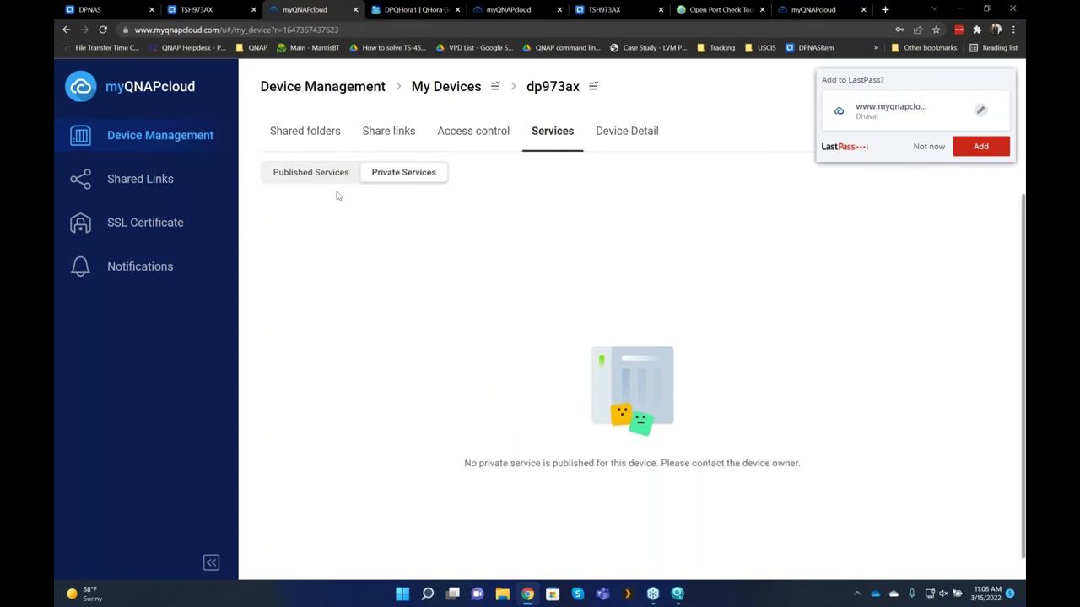
left_click(221, 8)
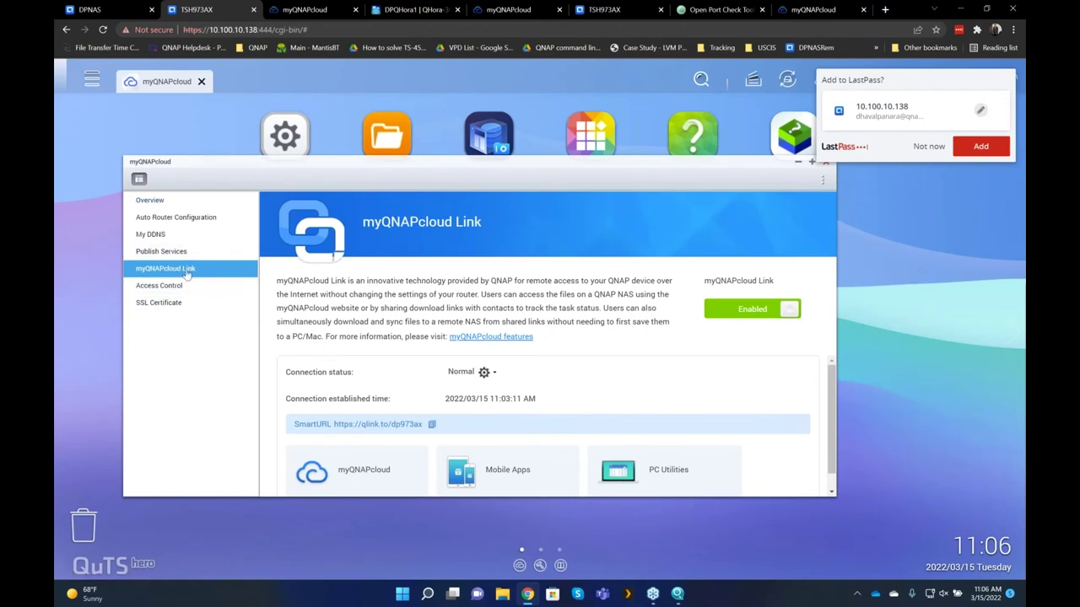
left_click(165, 252)
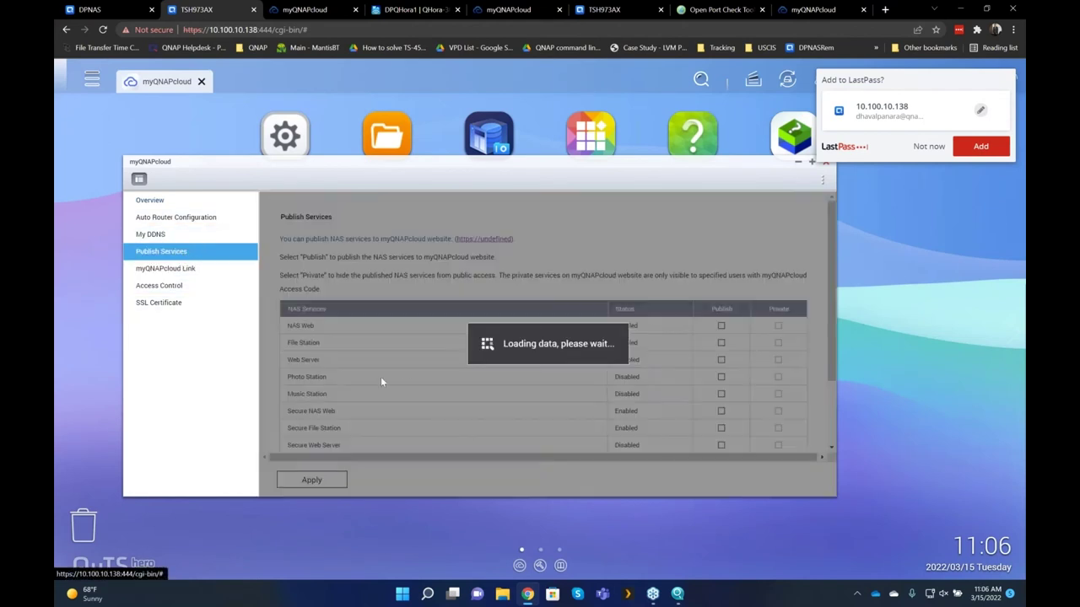
left_click_drag(445, 161, 382, 147)
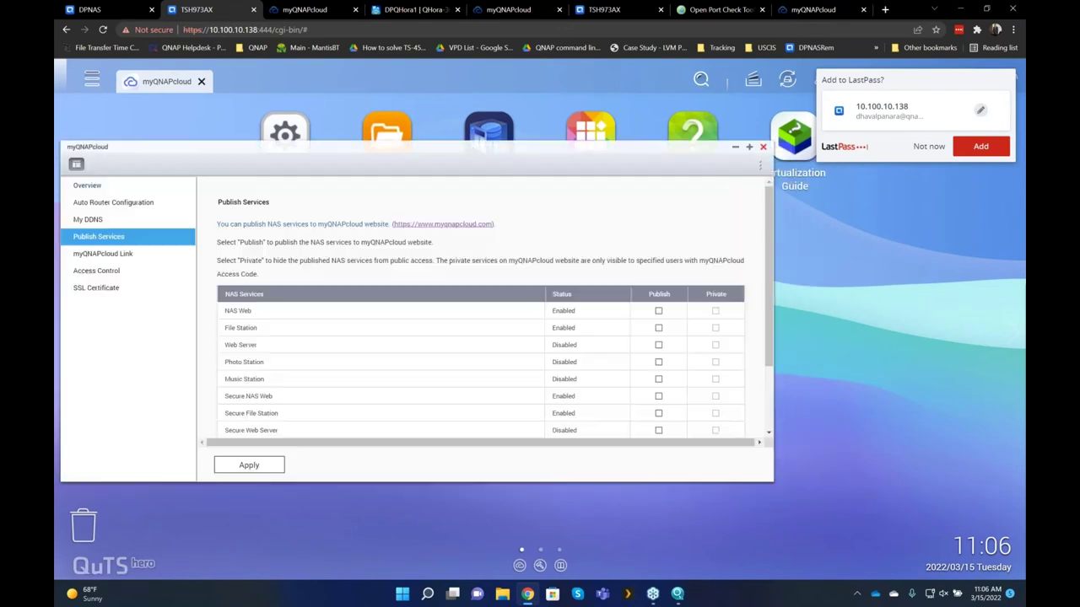
left_click(308, 9)
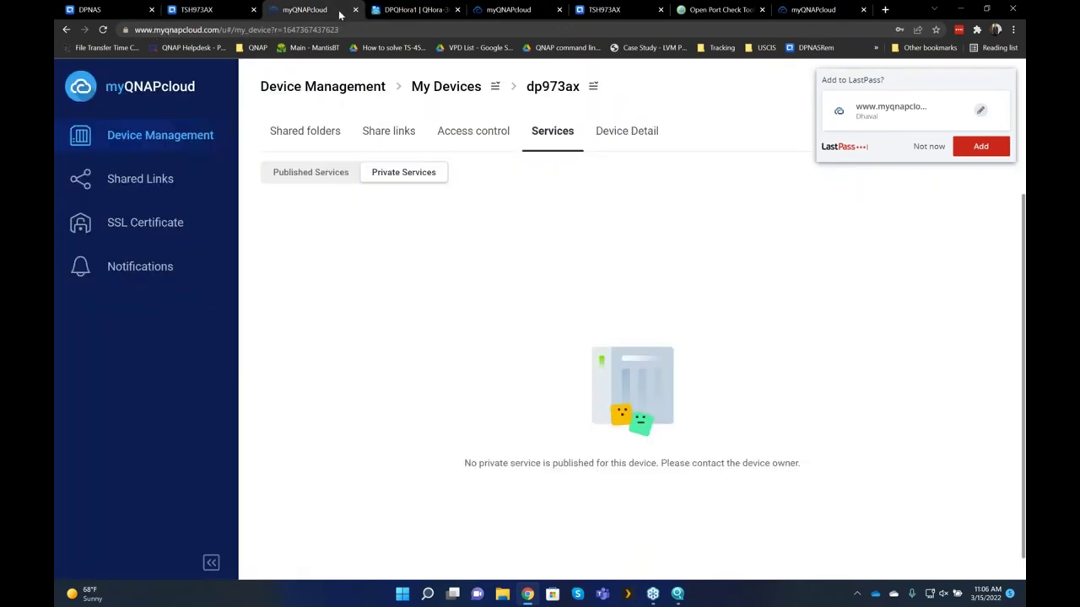
left_click(288, 135)
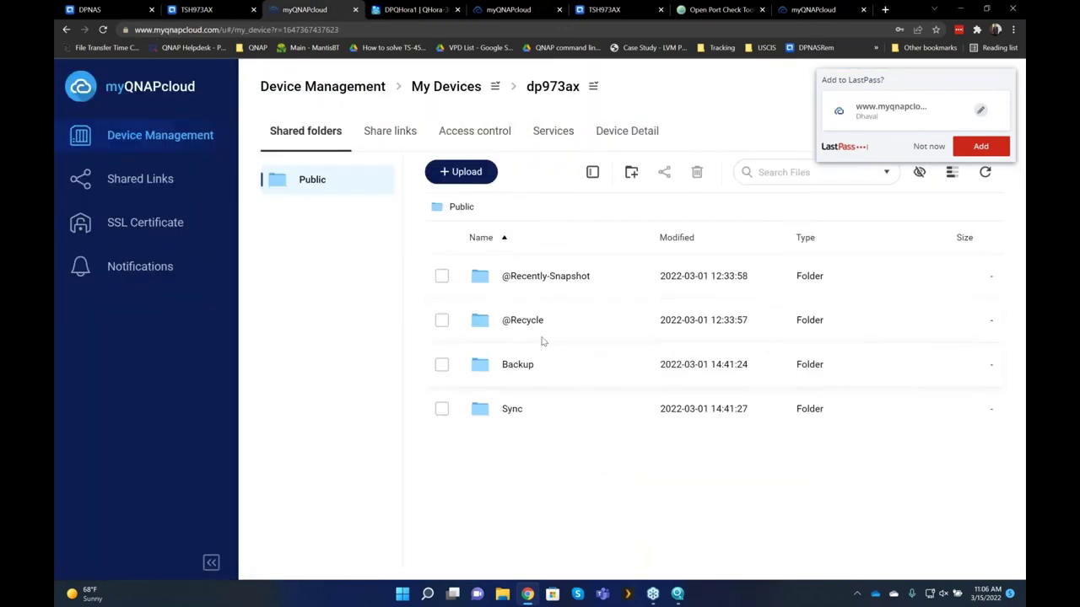
- In Publish Services, publish NAS Web as private and make Photo Station private
left_click(166, 7)
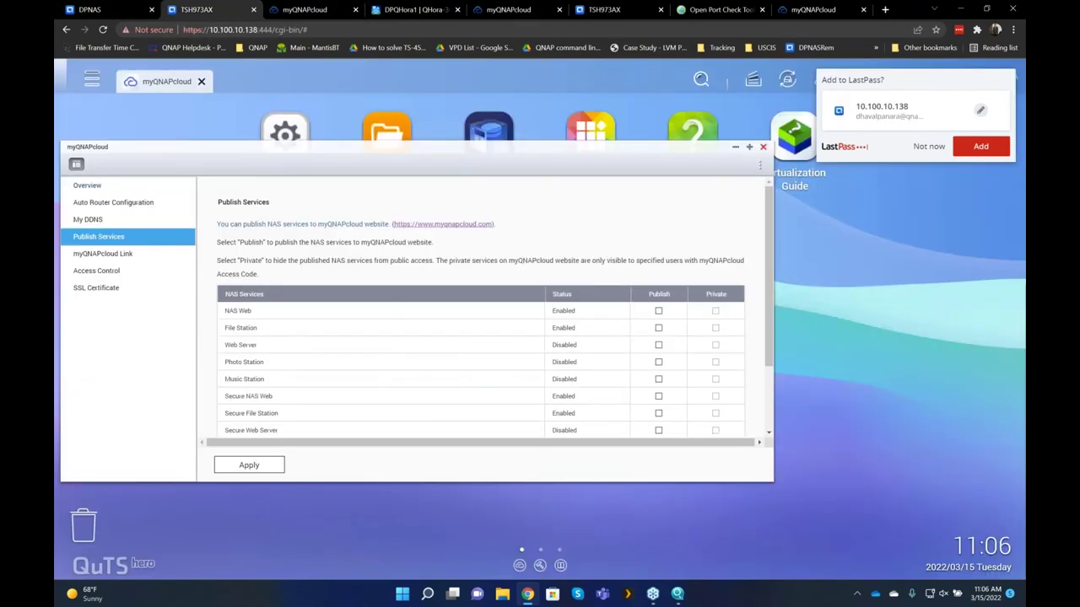
left_click(659, 311)
left_click(715, 311)
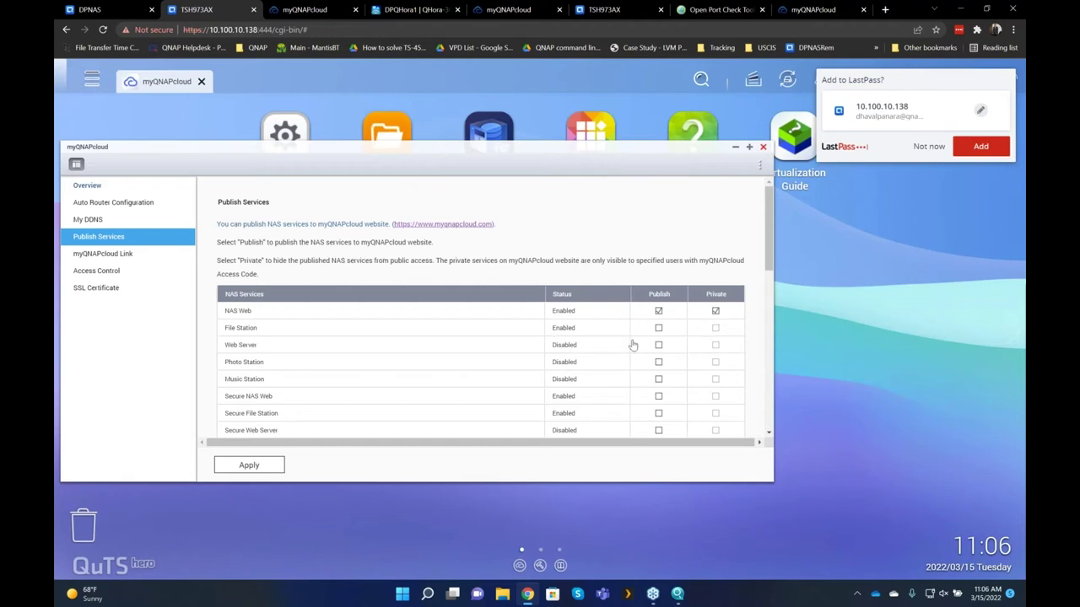
scroll(632, 345, "down", 1)
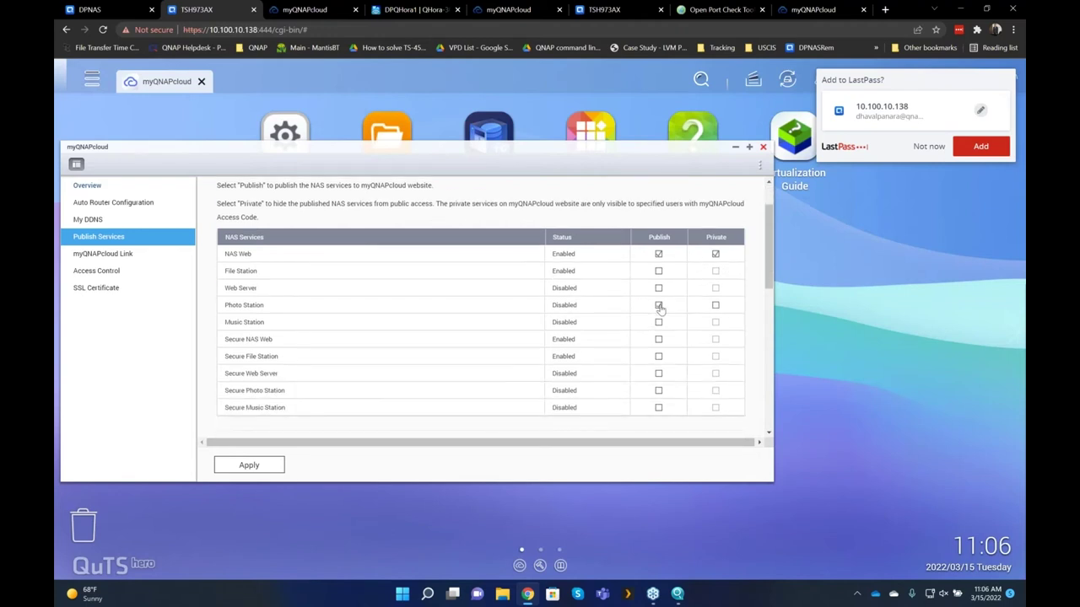
scroll(715, 308, "up", 1)
left_click(715, 362)
scroll(604, 355, "down", 1)
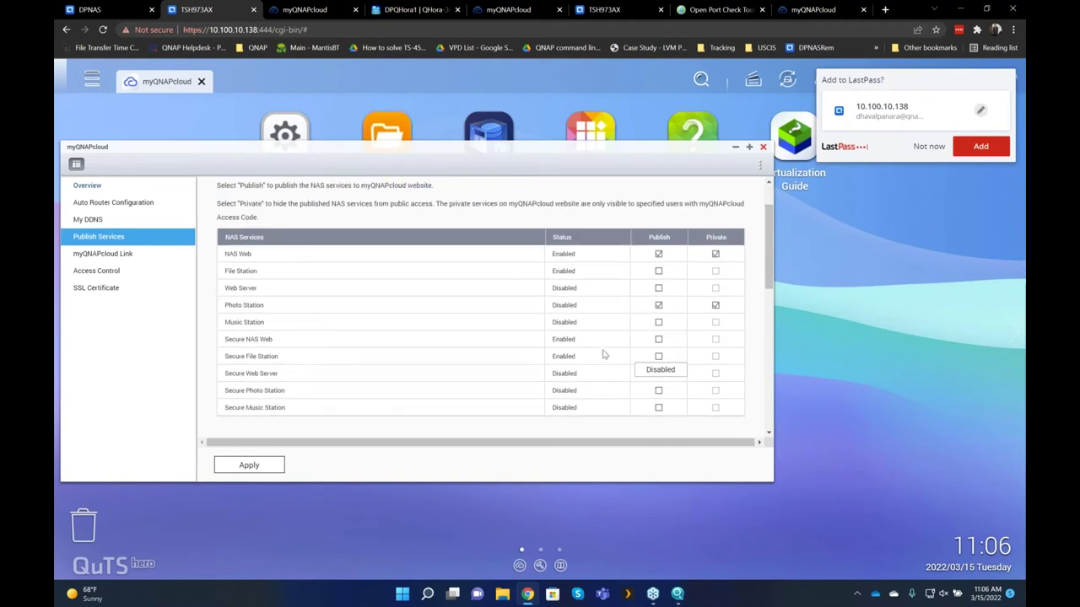
scroll(641, 354, "down", 1)
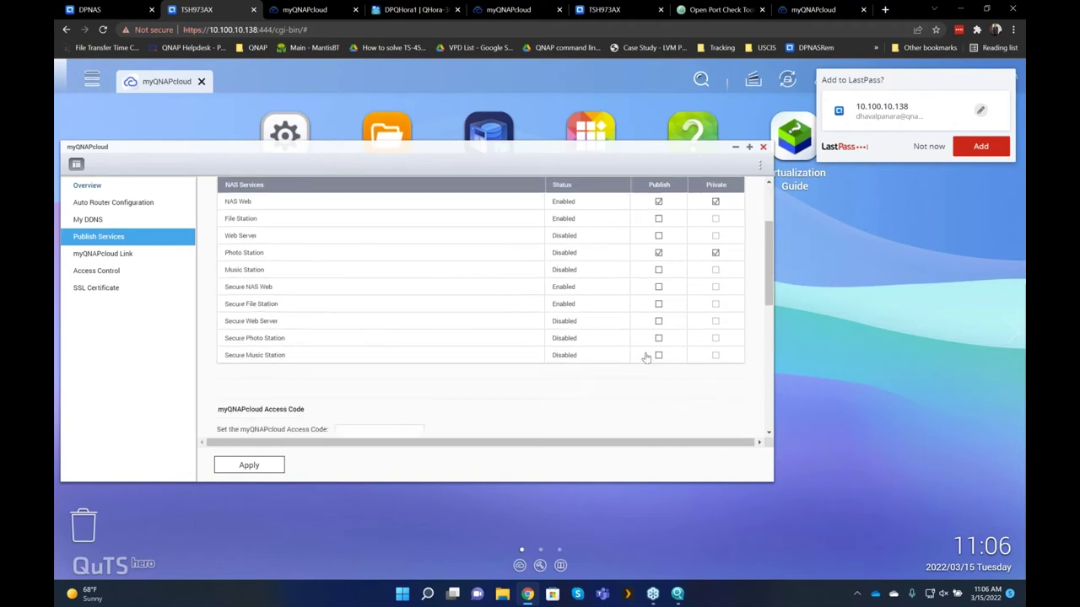
scroll(631, 349, "up", 1)
scroll(620, 308, "down", 1)
scroll(621, 304, "up", 1)
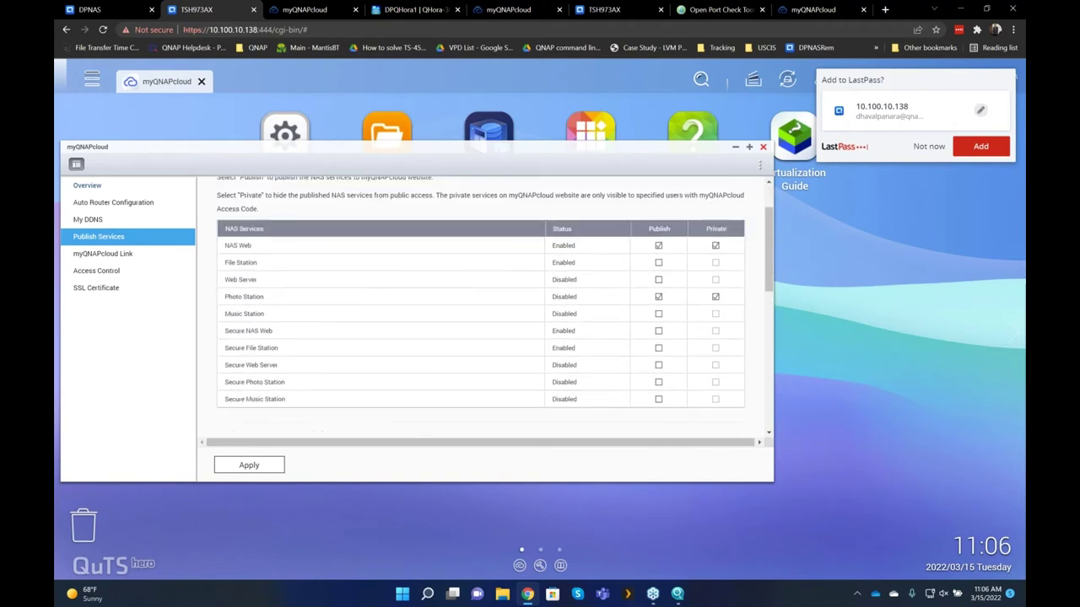
scroll(675, 358, "up", 1)
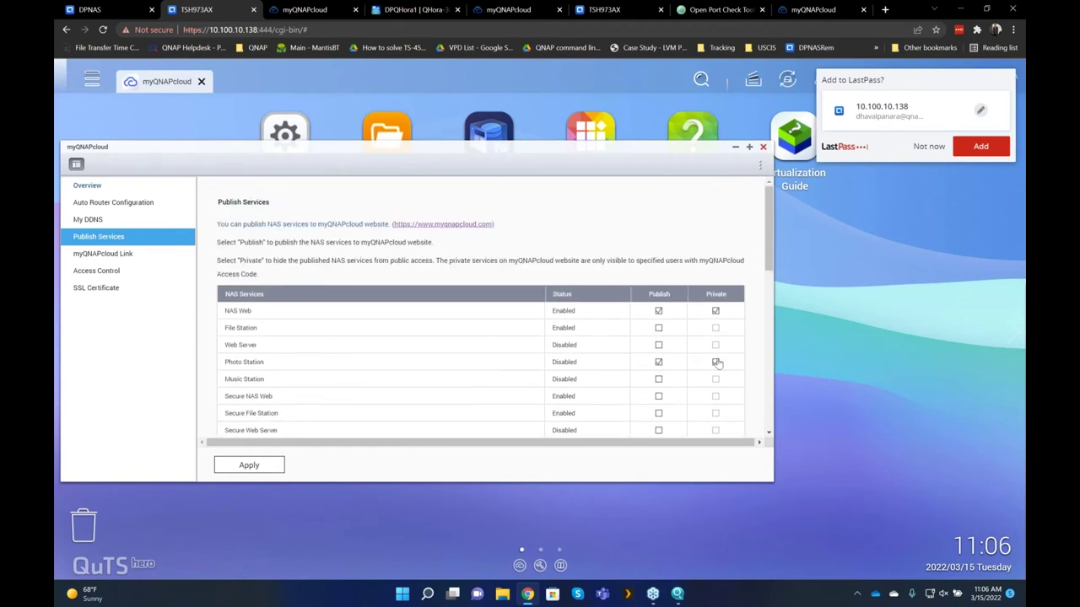
- Publish File Station as private, set a myQNAPcloud access code, and apply the settings
left_click(658, 328)
left_click(716, 328)
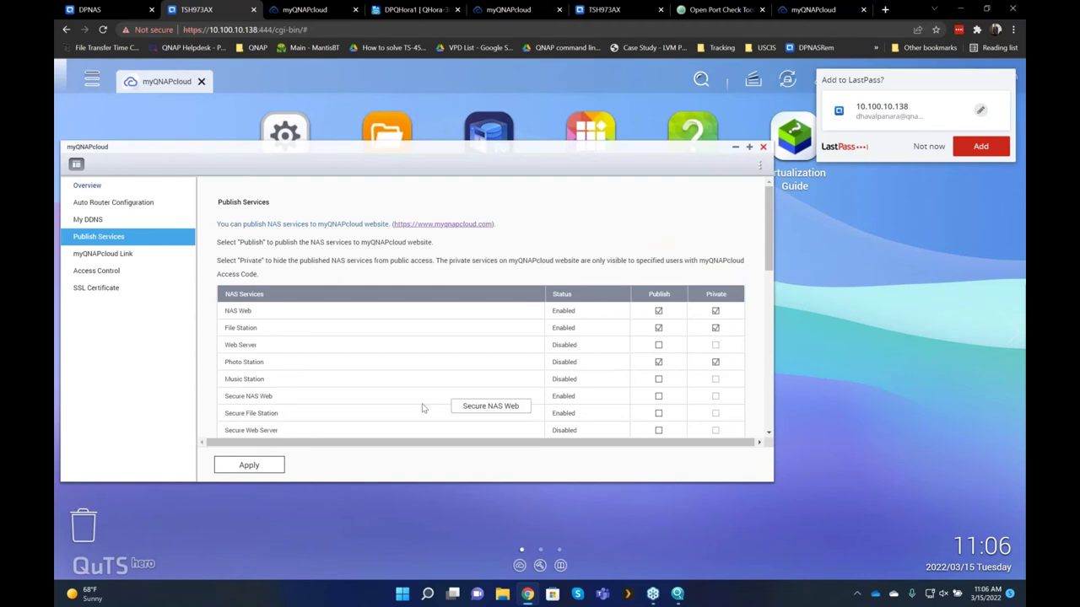
left_click(249, 464)
left_click(587, 338)
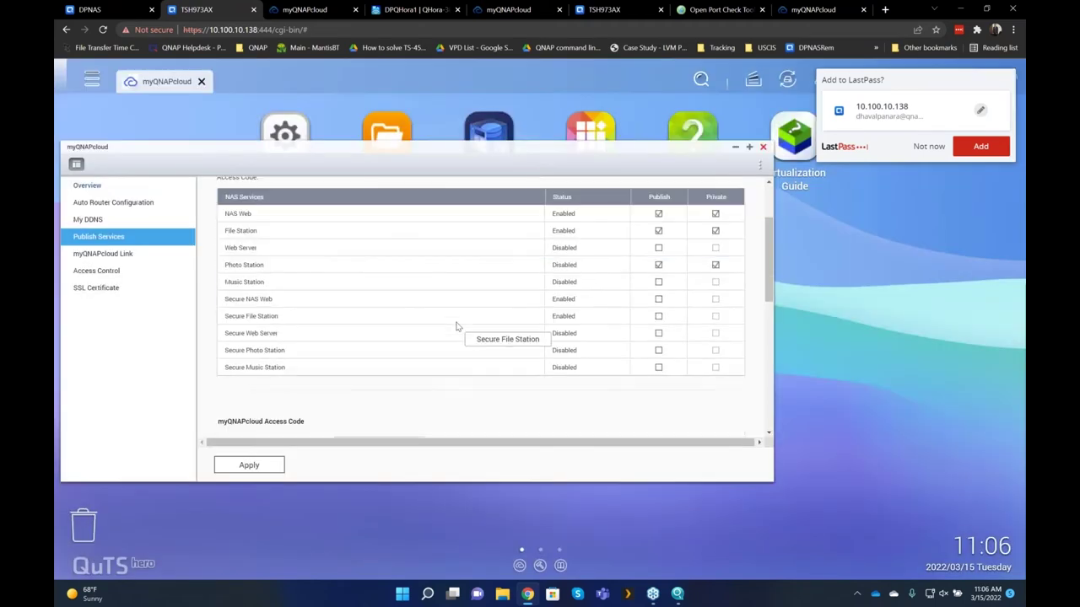
left_click(376, 313)
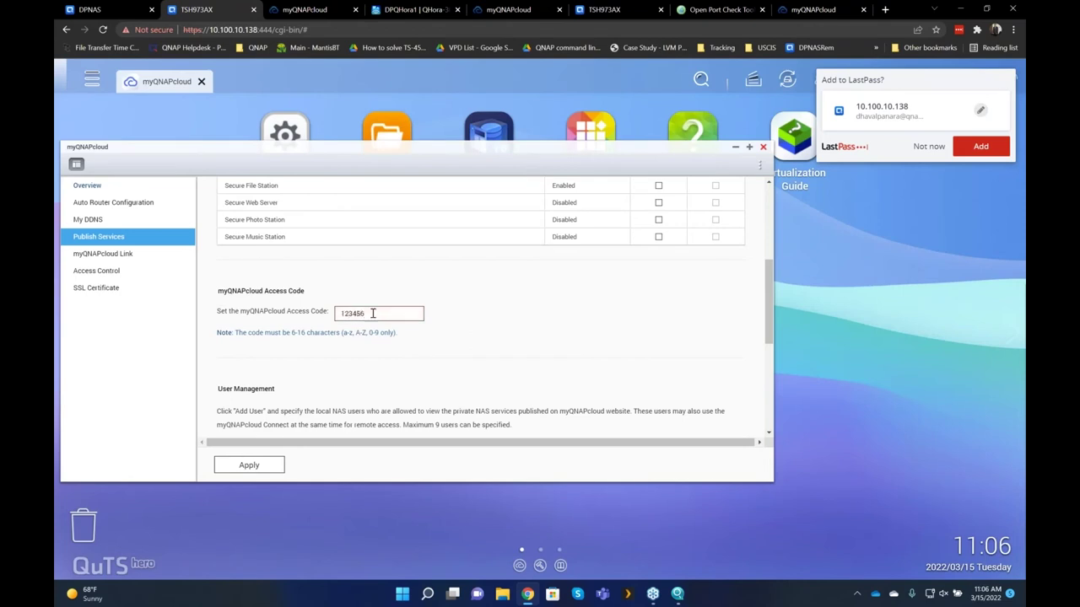
left_click(258, 465)
left_click(311, 9)
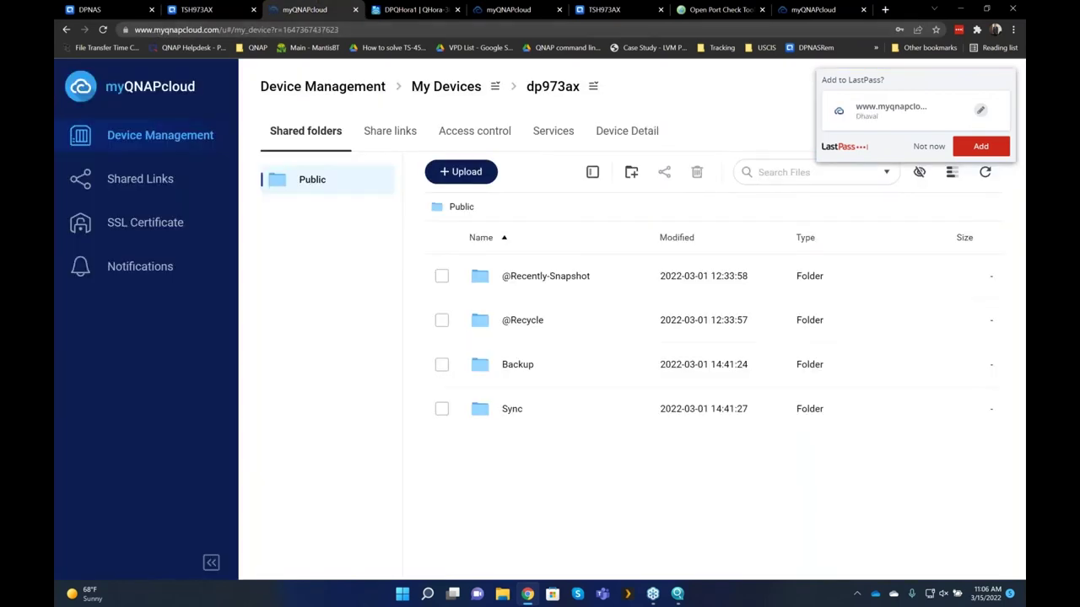
- Review dp973ax's Published and Private Services and Device Detail, then advance to the Q & A slide
left_click(474, 131)
left_click(553, 131)
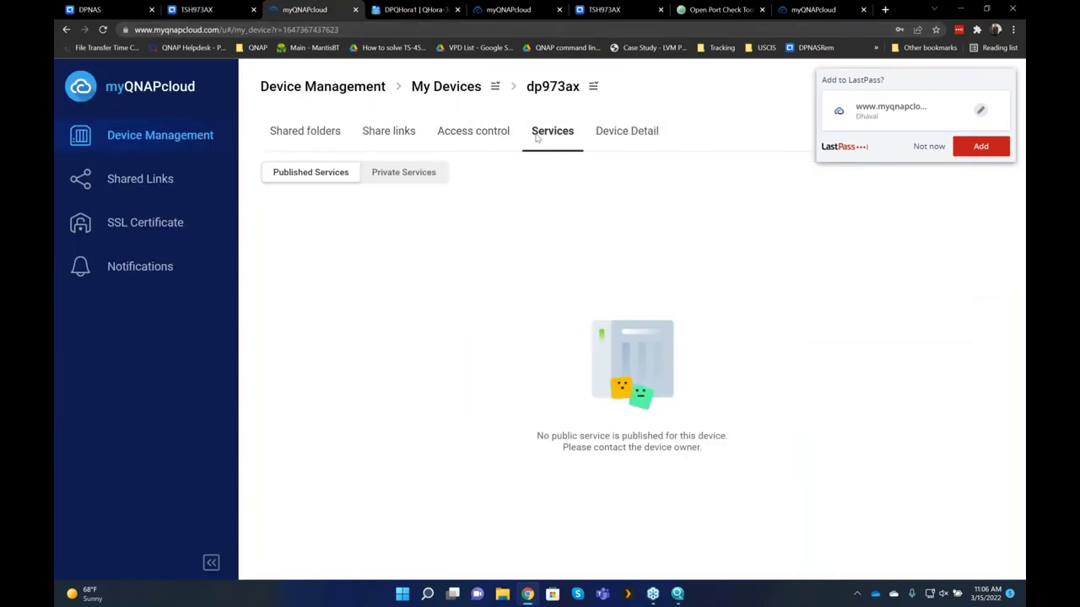
left_click(396, 173)
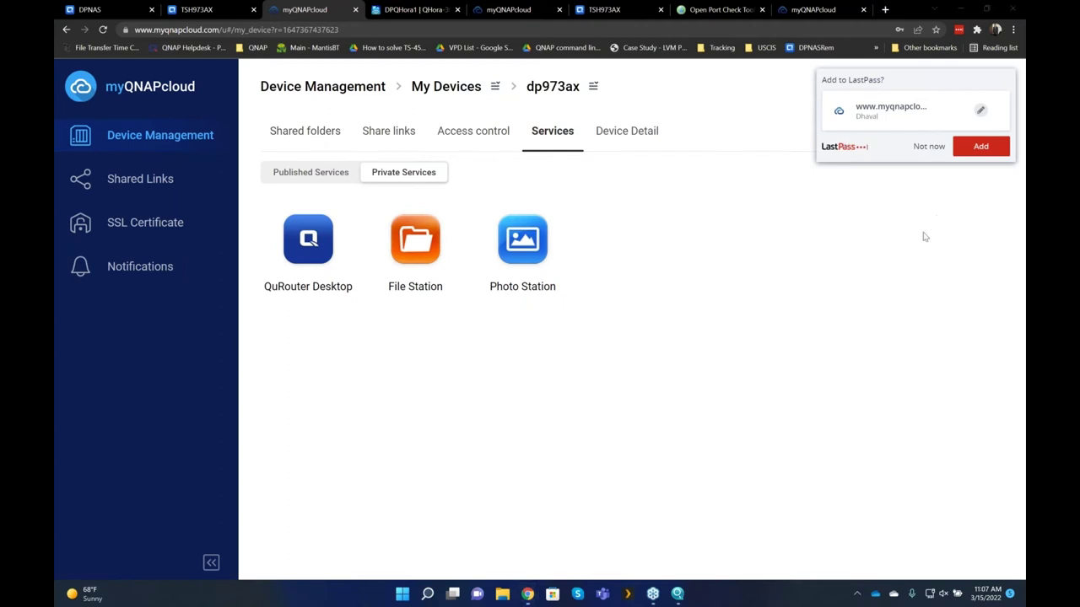
left_click(628, 133)
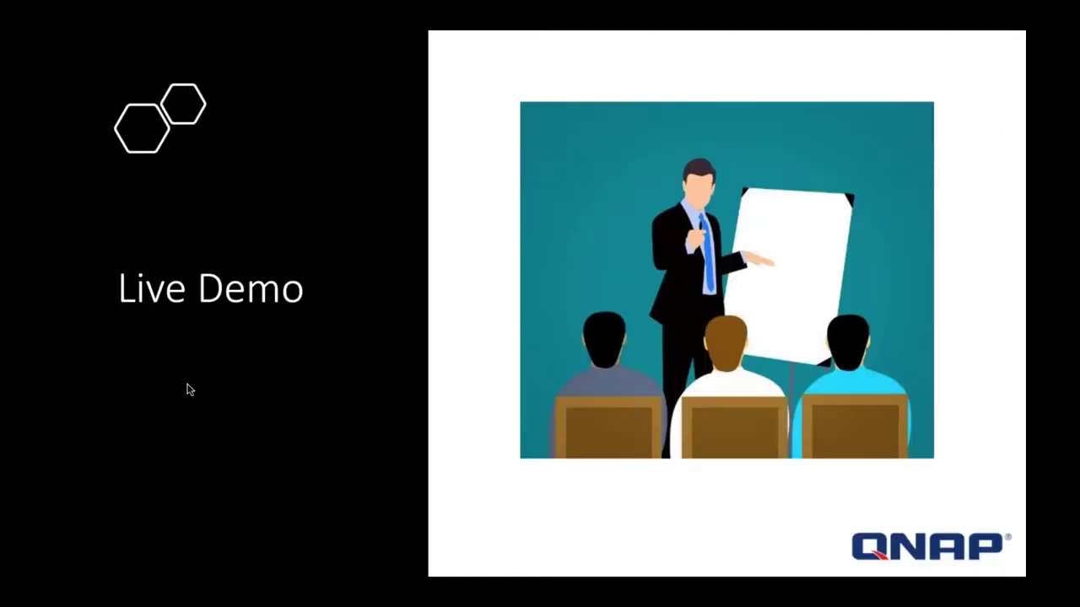
key("Right")
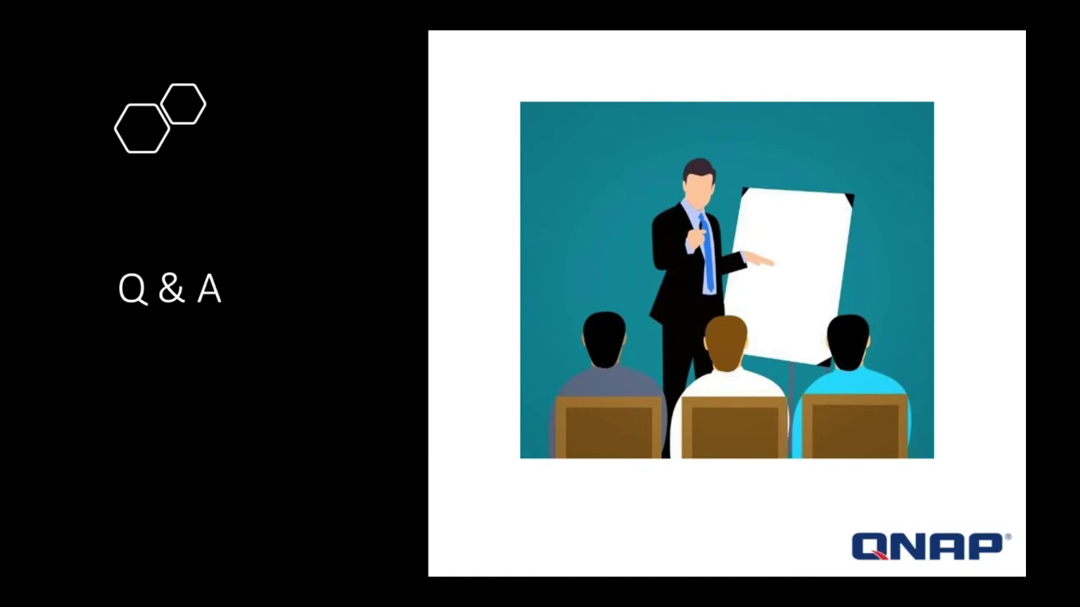
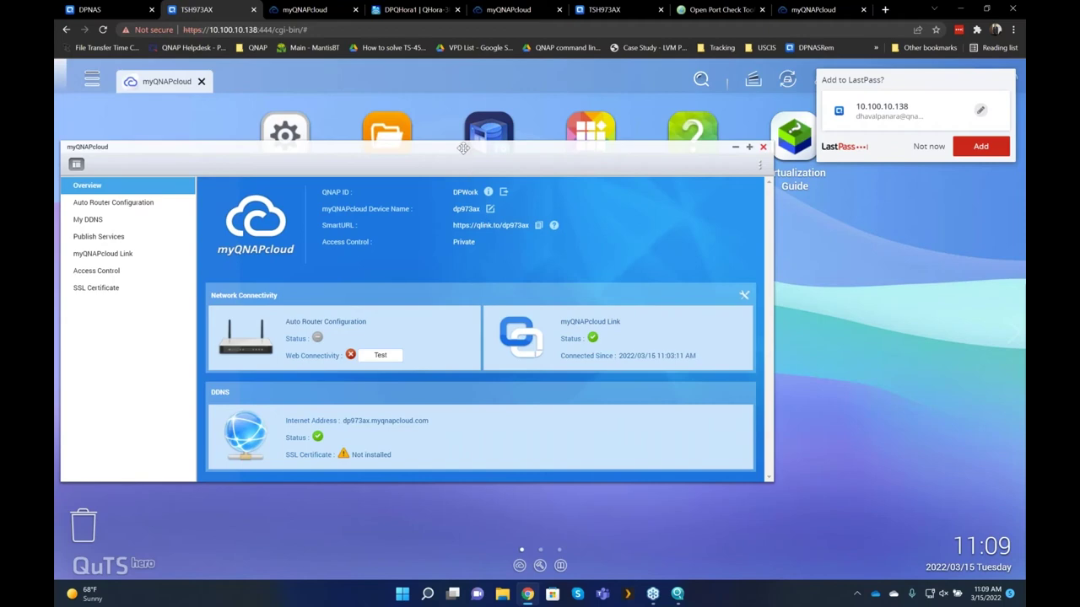
- Reposition the myQNAPcloud window higher and further to the left
left_click_drag(463, 149, 459, 126)
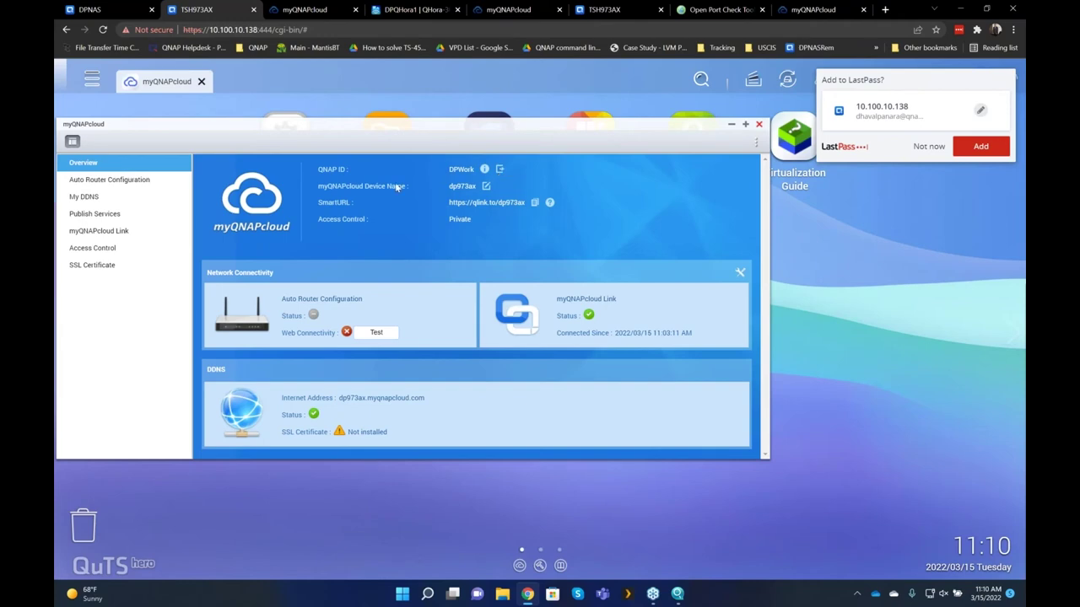
left_click_drag(511, 124, 444, 118)
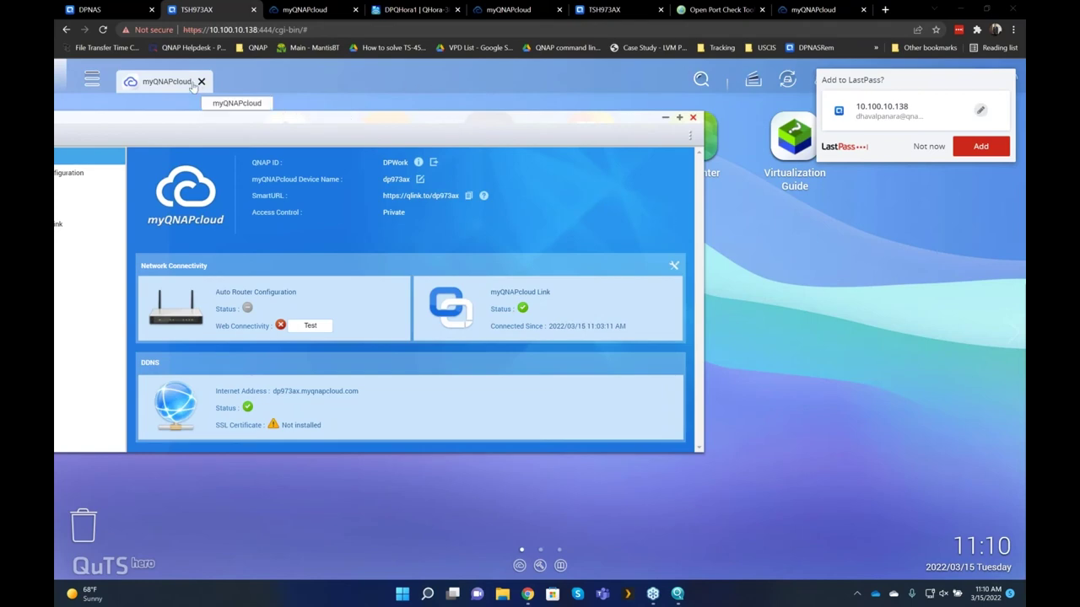
- Close myQNAPcloud and search 'qnap webdav' to open QNAP's remote WebDAV access article
left_click(200, 81)
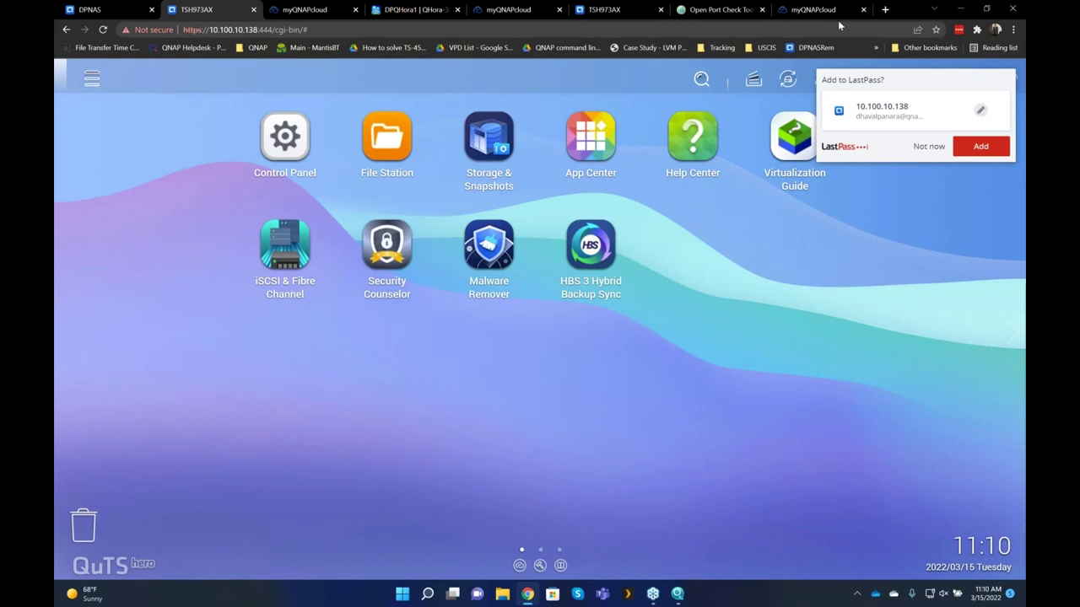
left_click(884, 10)
type("qnap we")
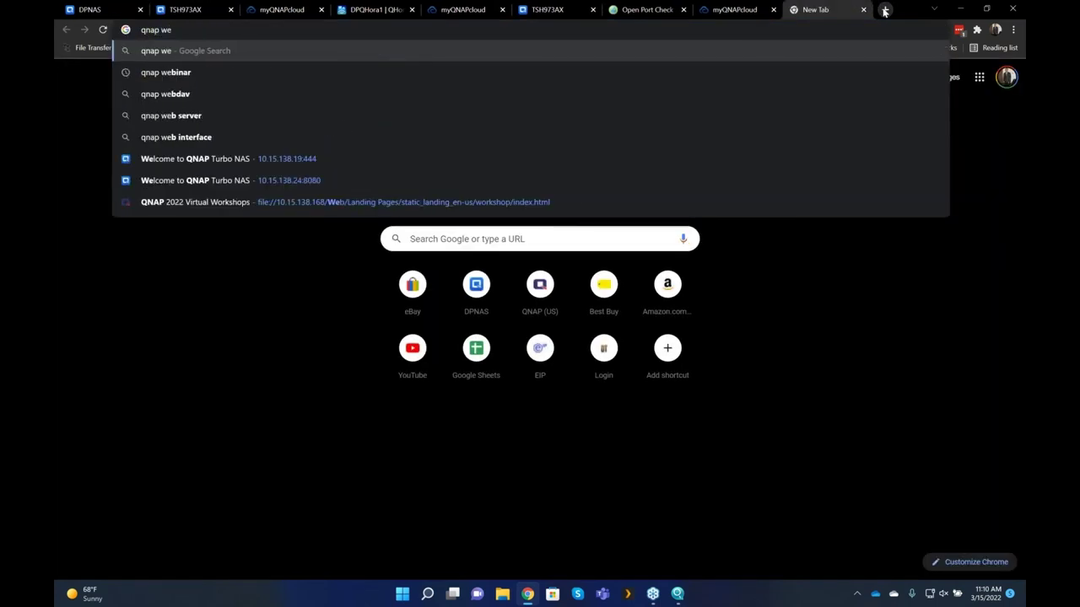
type("bdav")
key("Return")
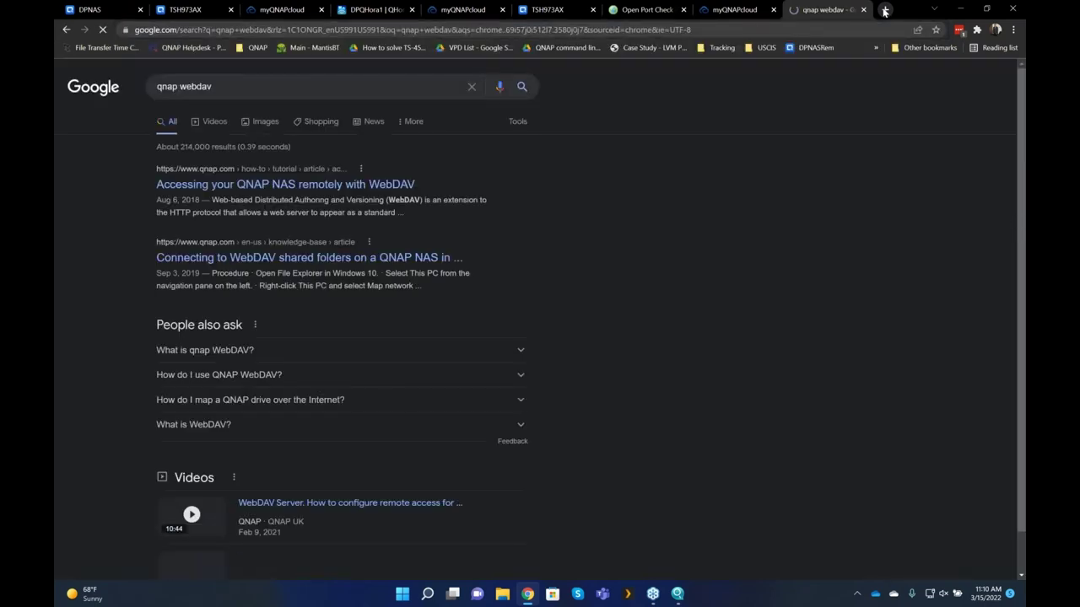
left_click(224, 191)
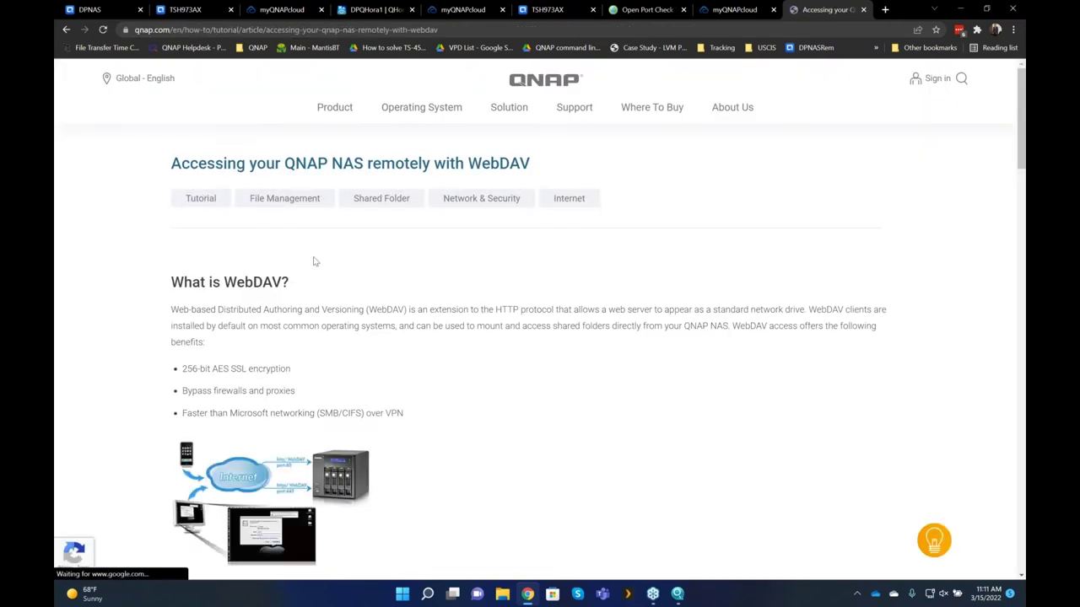
scroll(314, 261, "down", 2)
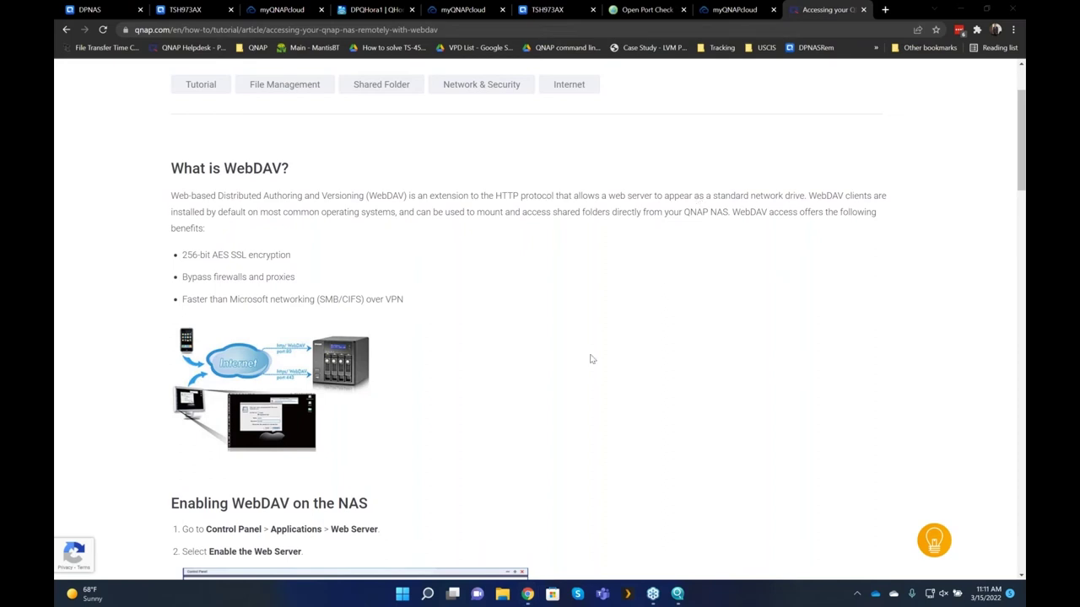
- In Qfinder Pro, map the TSH973AX NAS as a network drive over SMB/CIFS at 10.100.10.138
left_click(678, 594)
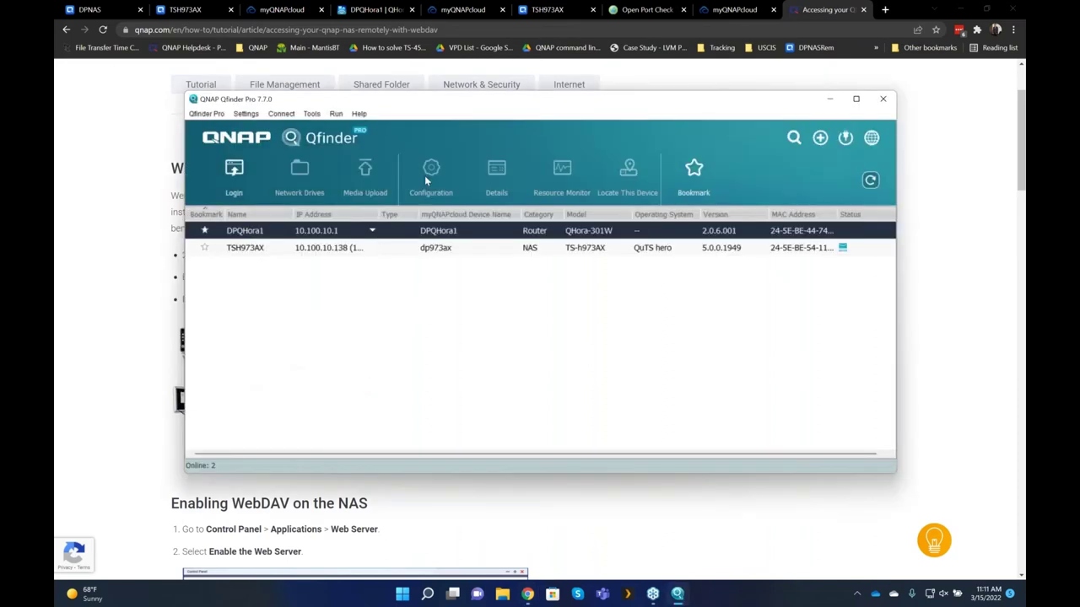
left_click(291, 250)
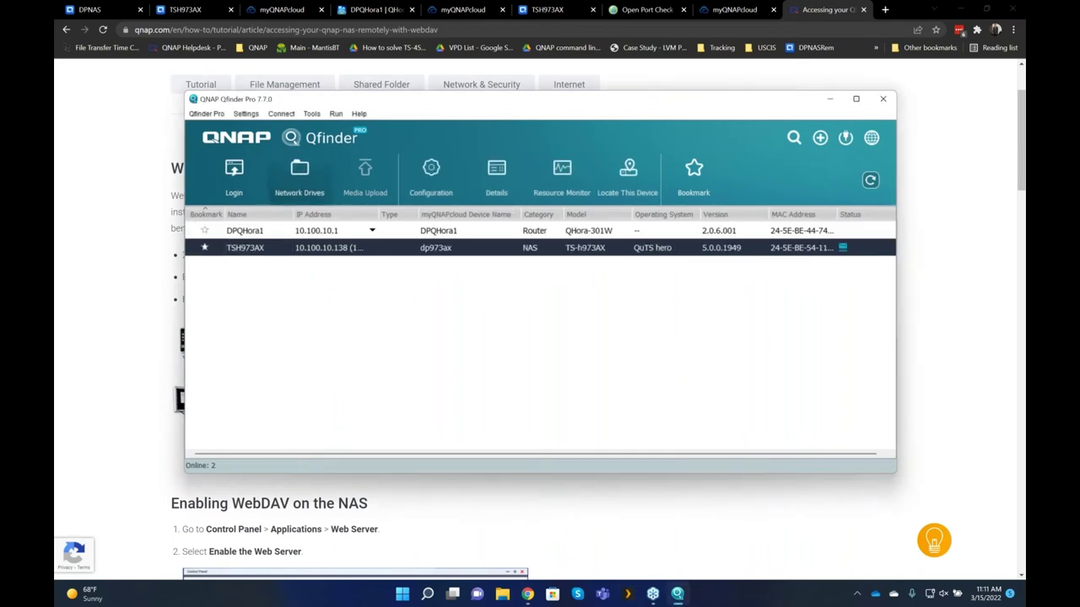
left_click(299, 178)
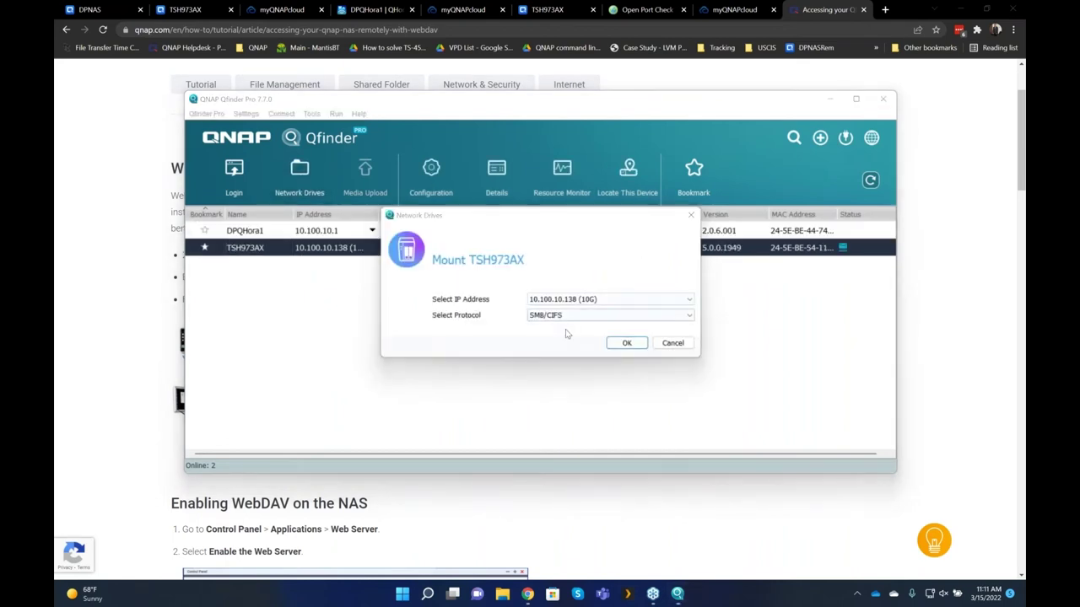
left_click(627, 343)
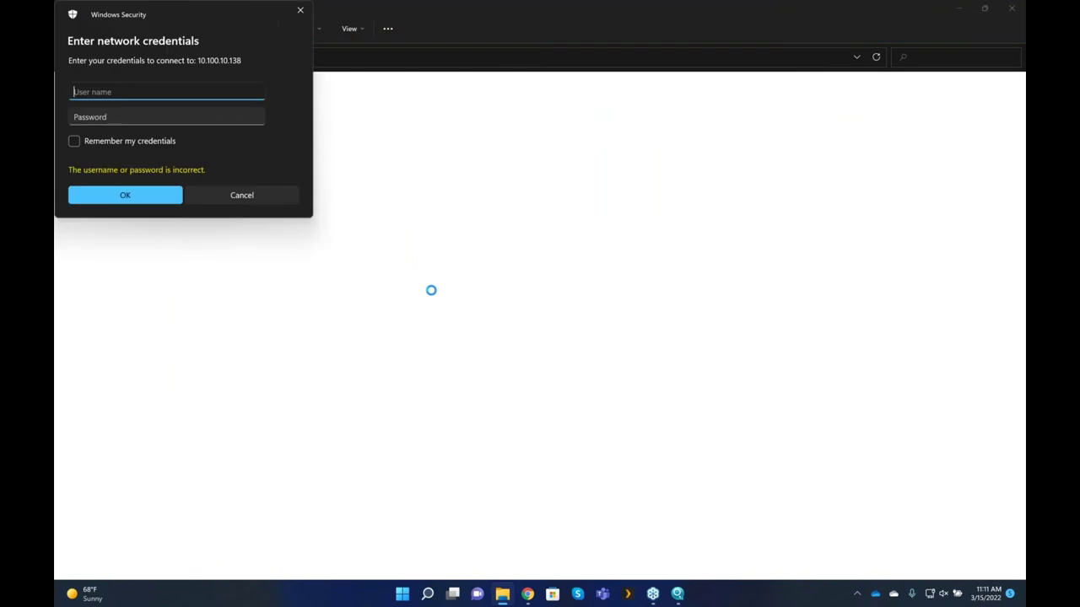
- Sign in to the NAS share with the account's user name and password
type("Dhaval")
key("Tab")
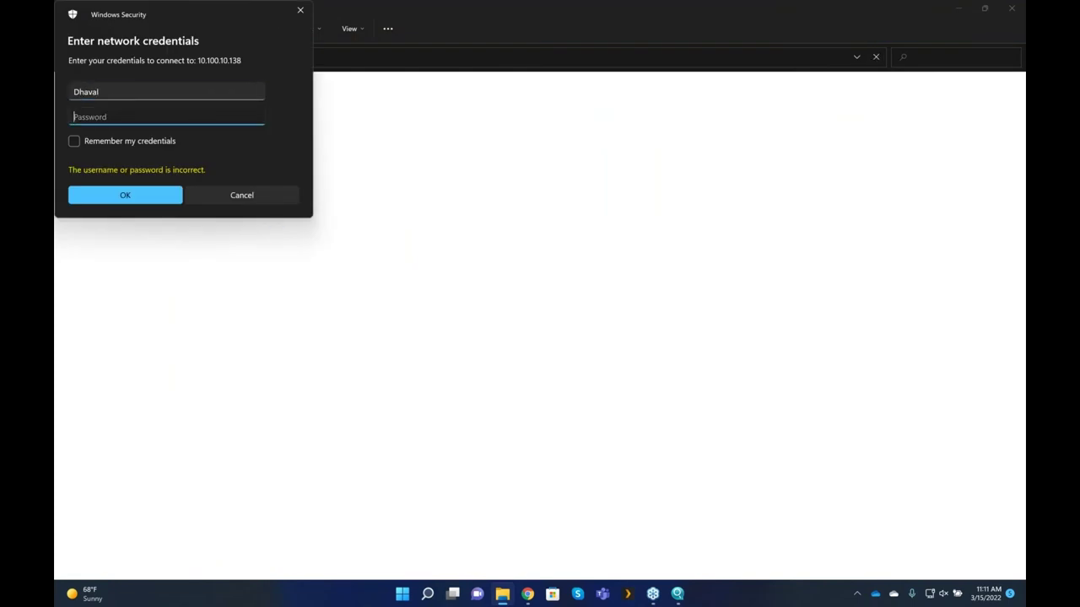
type("•••••••")
key("Return")
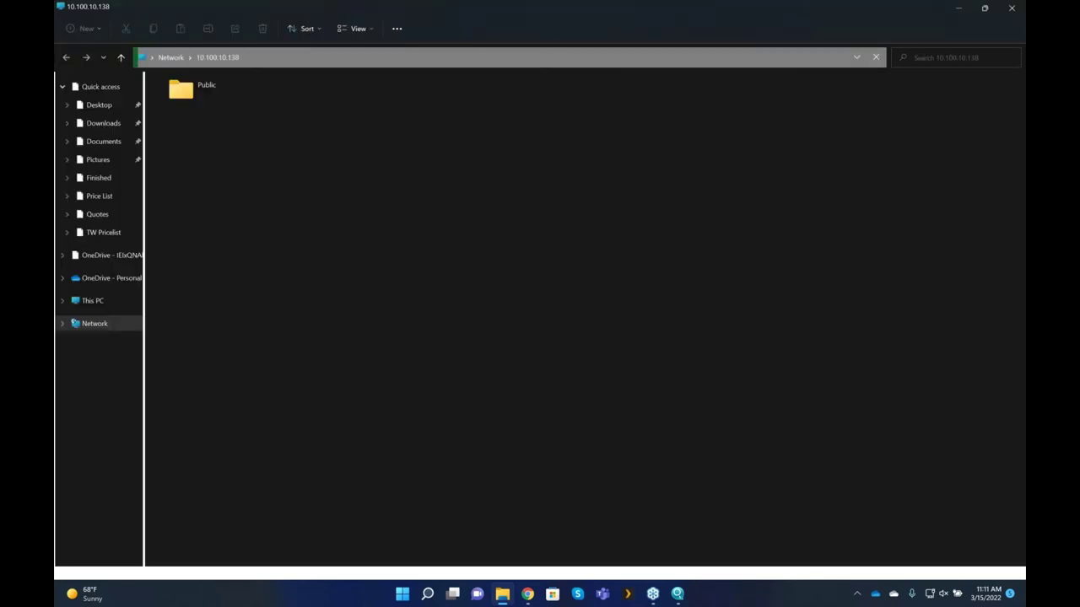
- Select the Public folder, view its full options menu, and dismiss it
left_click(203, 102)
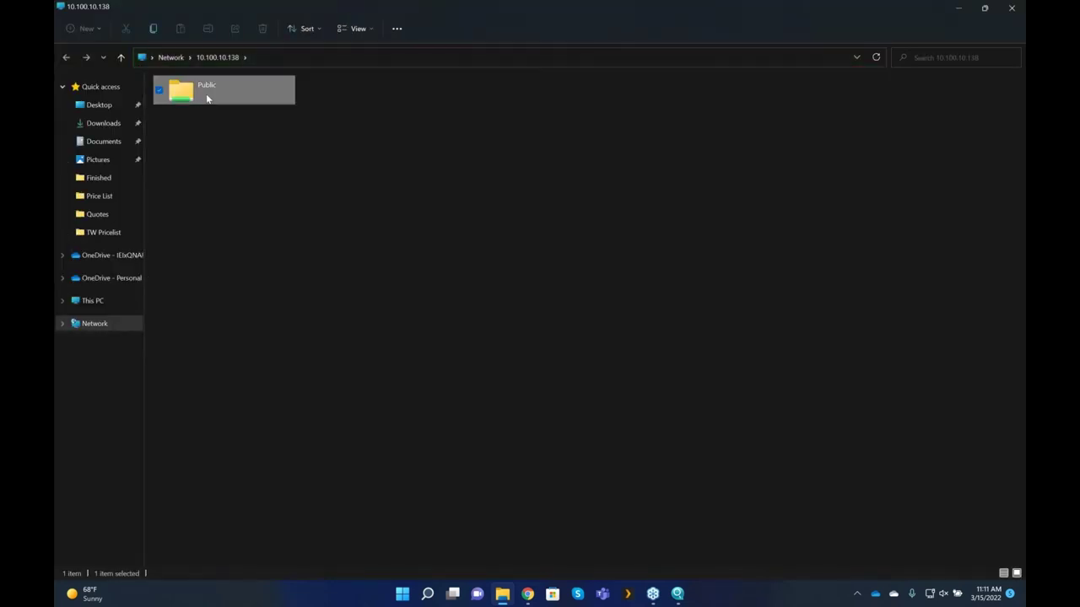
right_click(207, 99)
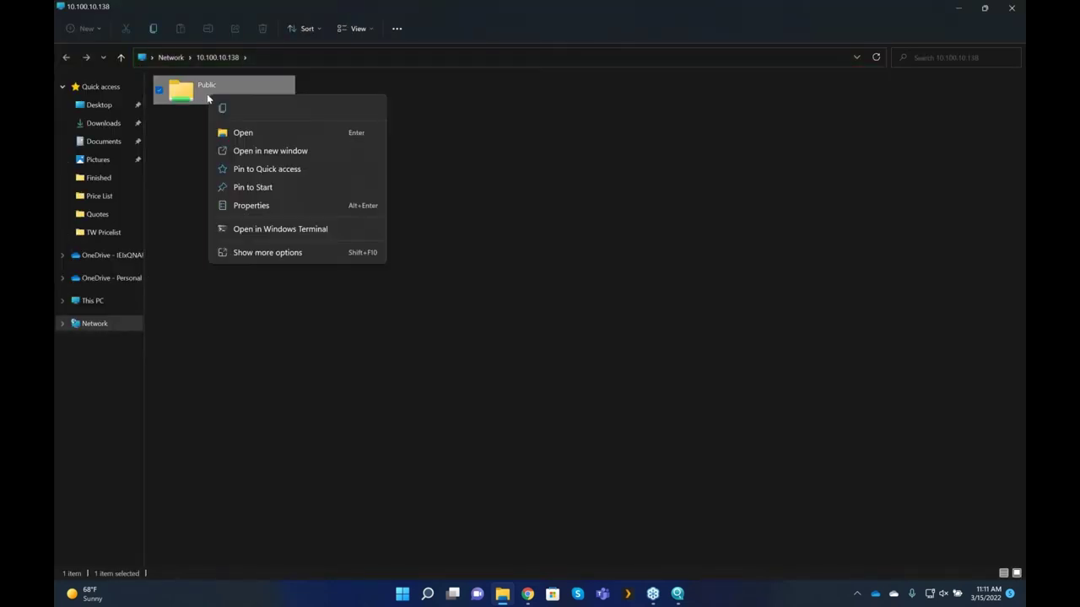
left_click(267, 253)
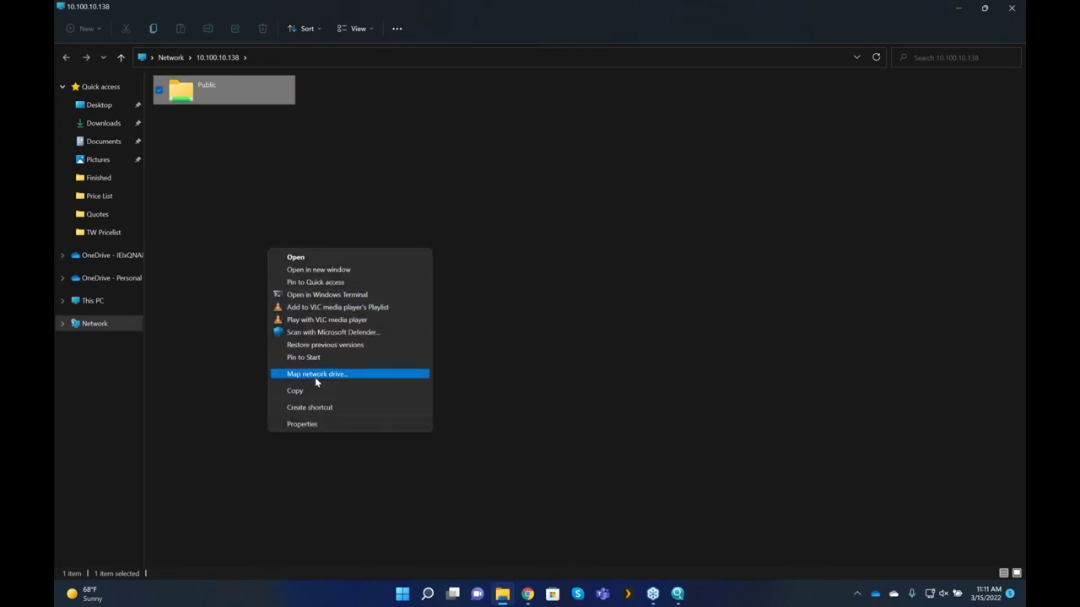
left_click(773, 280)
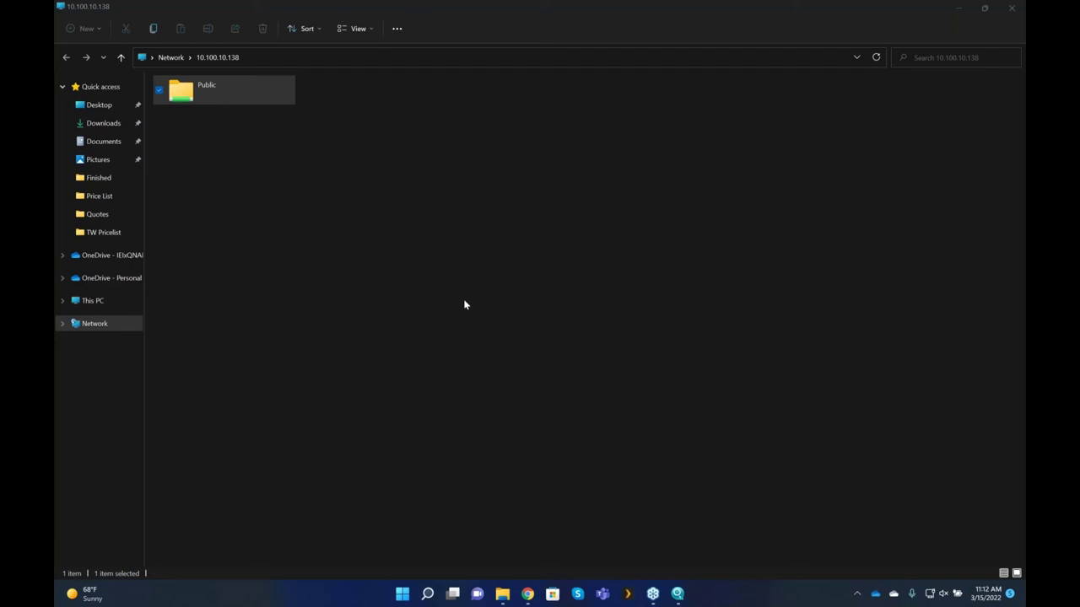
- Reopen myQNAPcloud from the TSH973AX main menu on its Auto Router Configuration page
left_click(527, 597)
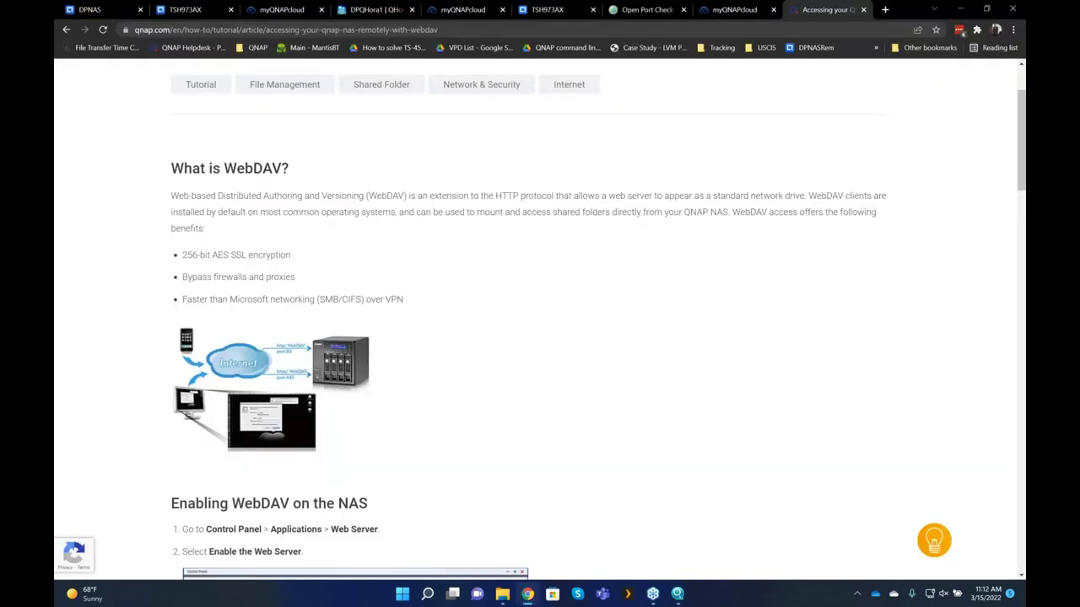
left_click(185, 9)
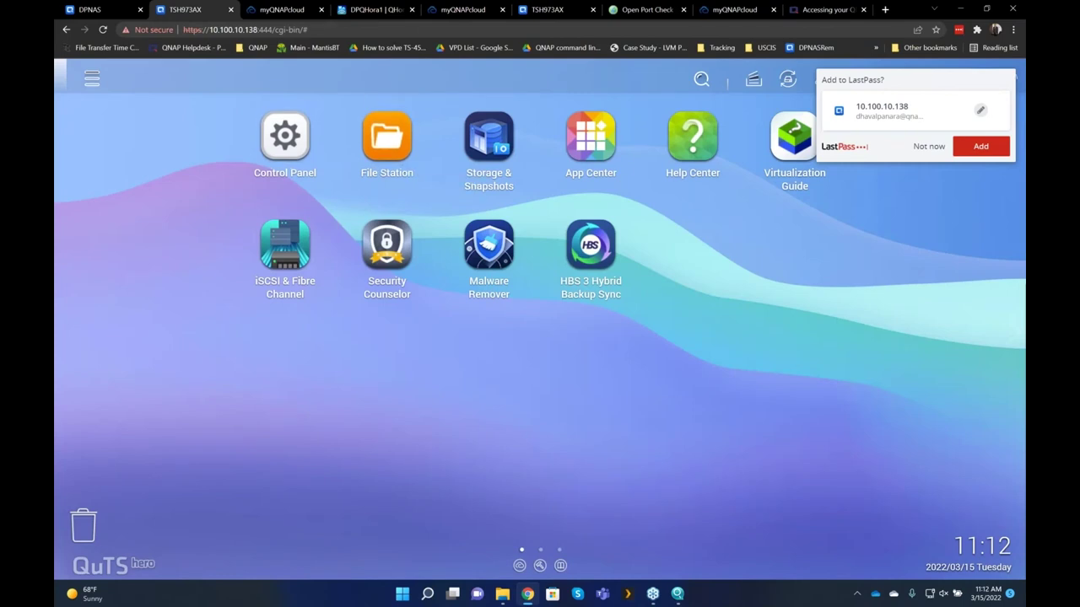
left_click(92, 78)
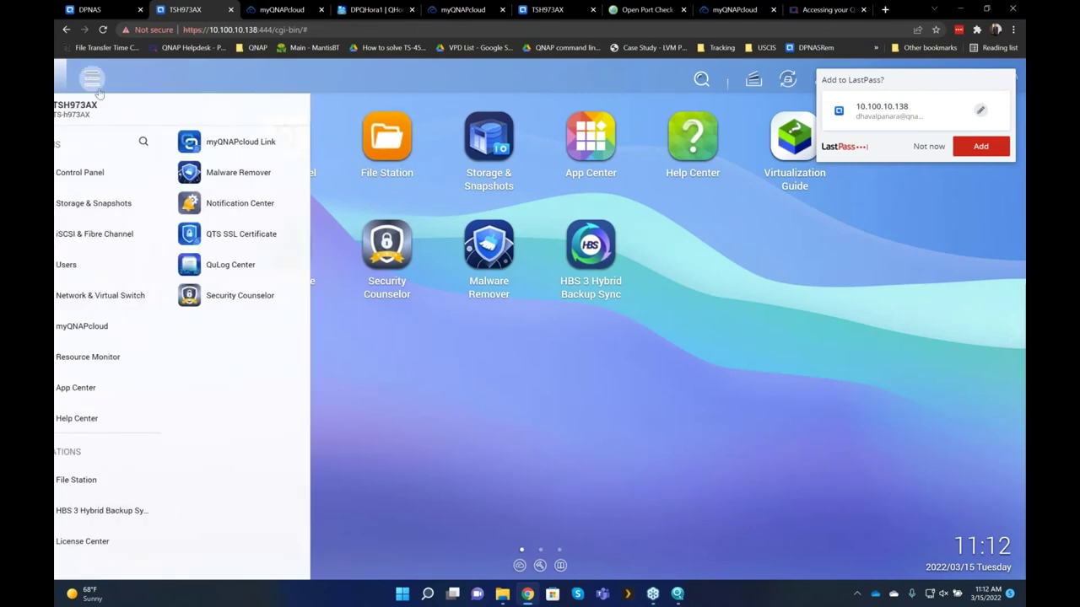
left_click(153, 331)
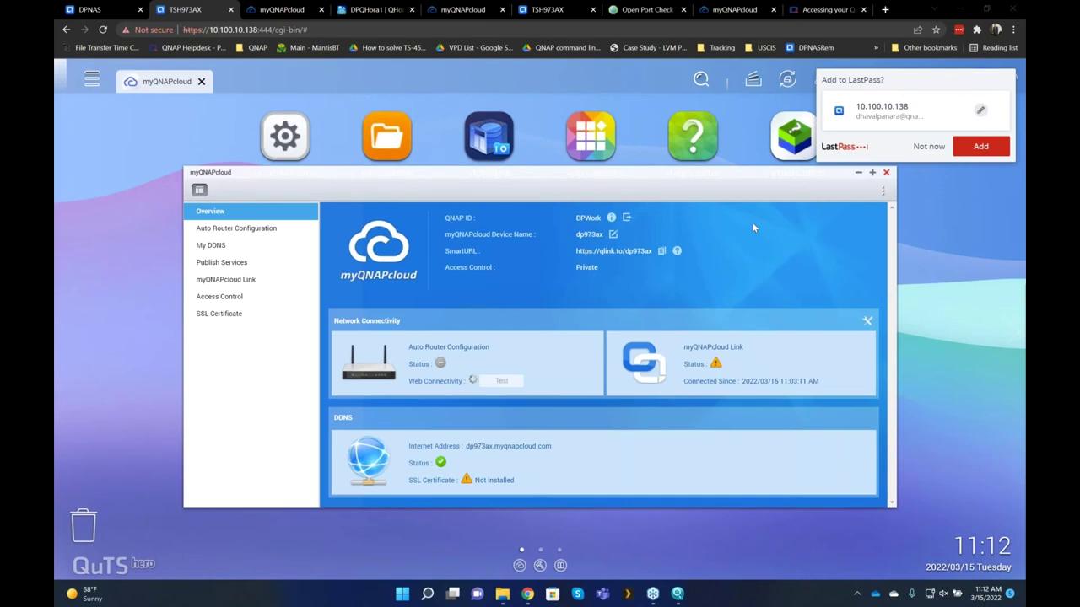
left_click(237, 227)
left_click_drag(374, 172, 294, 152)
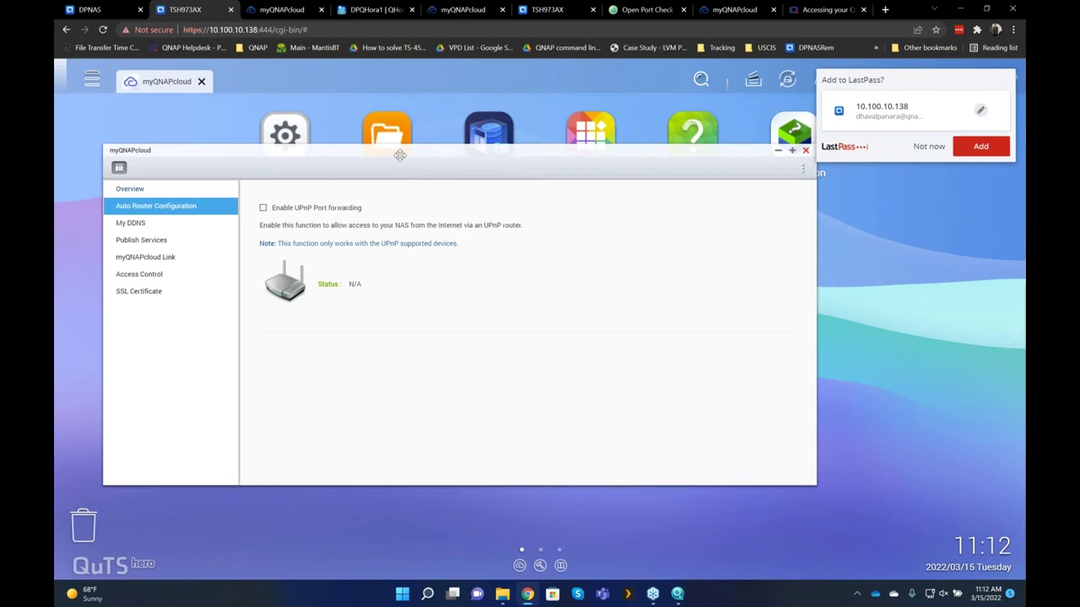
left_click_drag(411, 150, 410, 130)
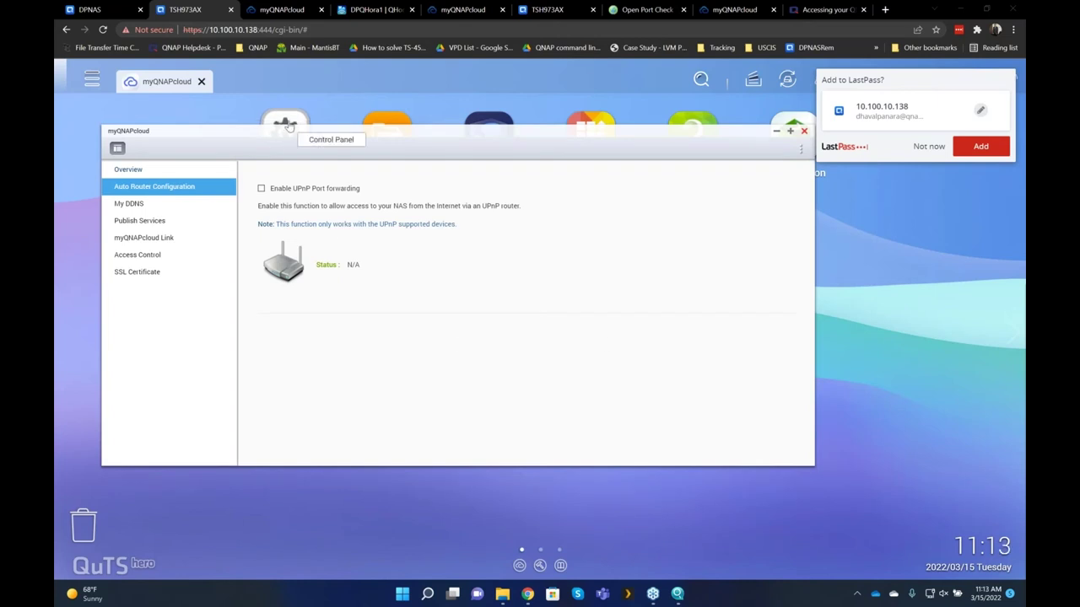
- Review Control Panel's Web Server settings, leaving the server disabled, then launch App Center
left_click(286, 120)
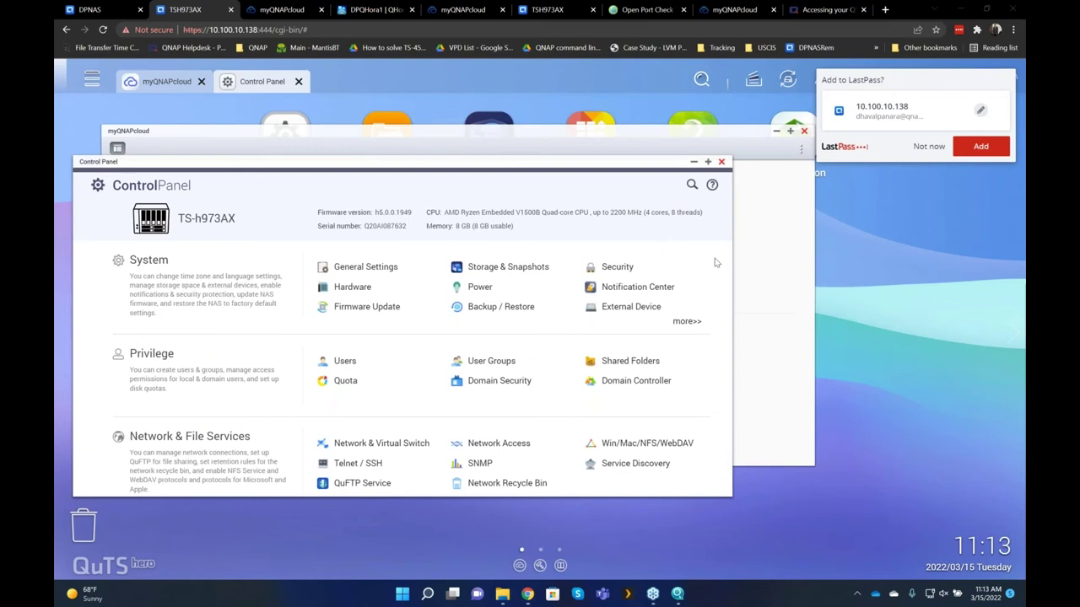
scroll(714, 262, "down", 3)
left_click(454, 441)
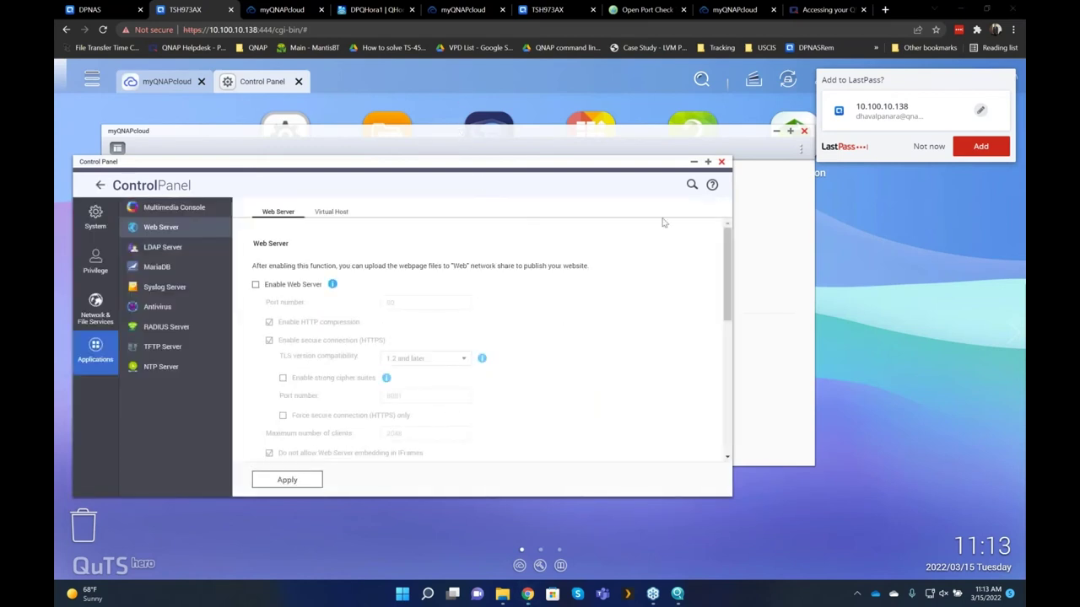
scroll(334, 406, "down", 4)
scroll(334, 406, "down", 2)
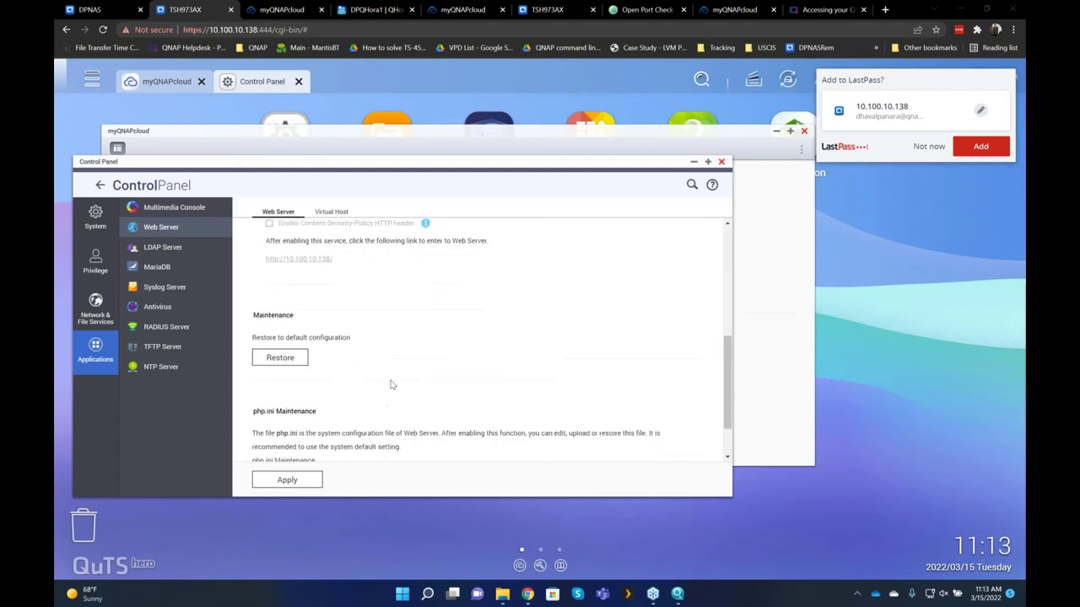
scroll(388, 386, "up", 5)
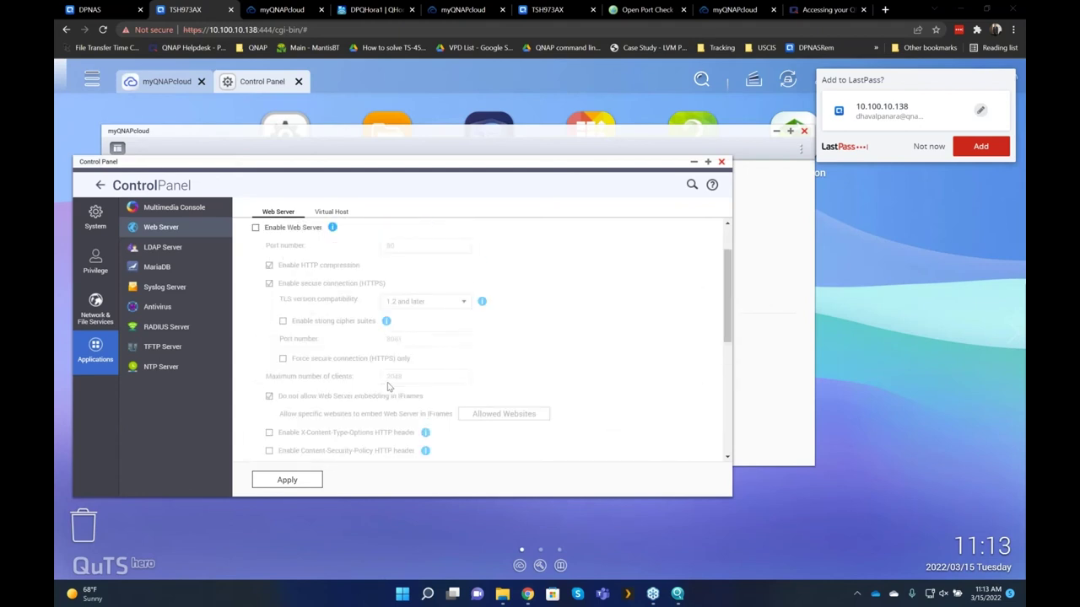
scroll(365, 304, "up", 1)
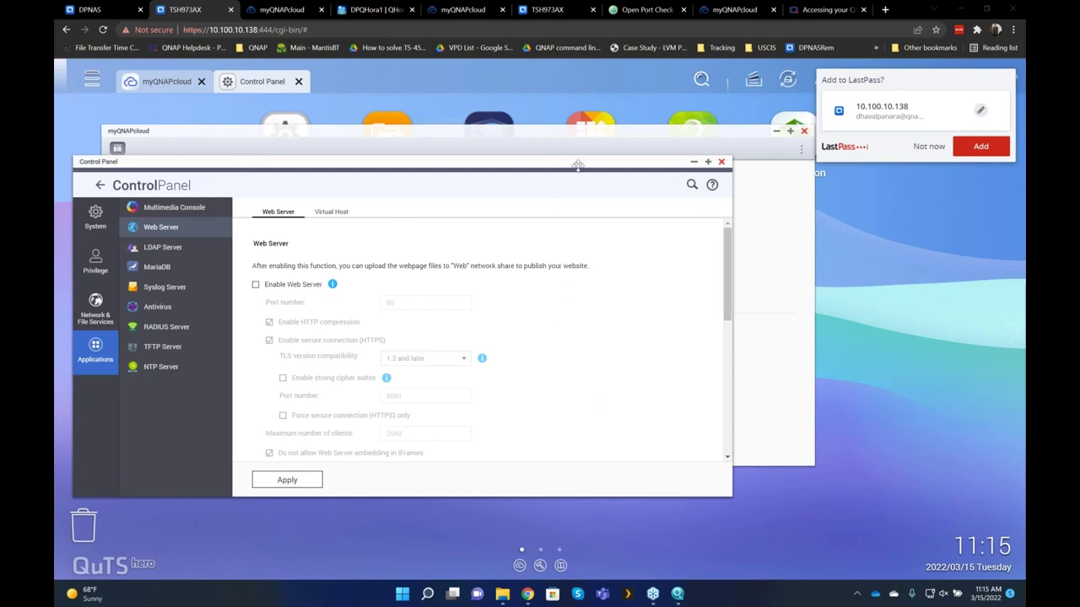
left_click(591, 122)
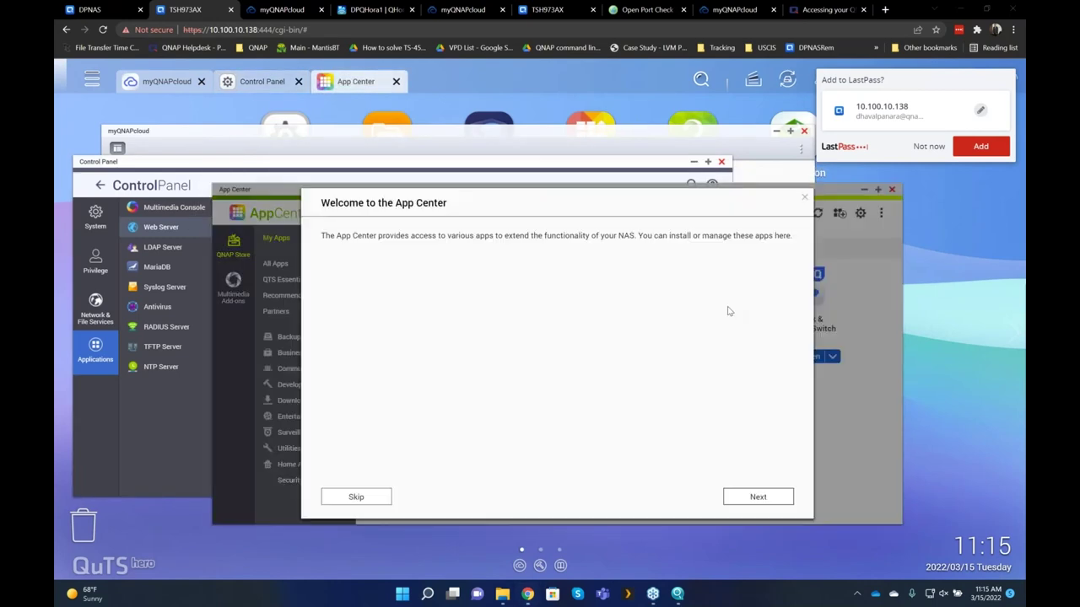
- Skip the App Center welcome, search 'qufirewall', and install QuFirewall
left_click(804, 202)
left_click(525, 352)
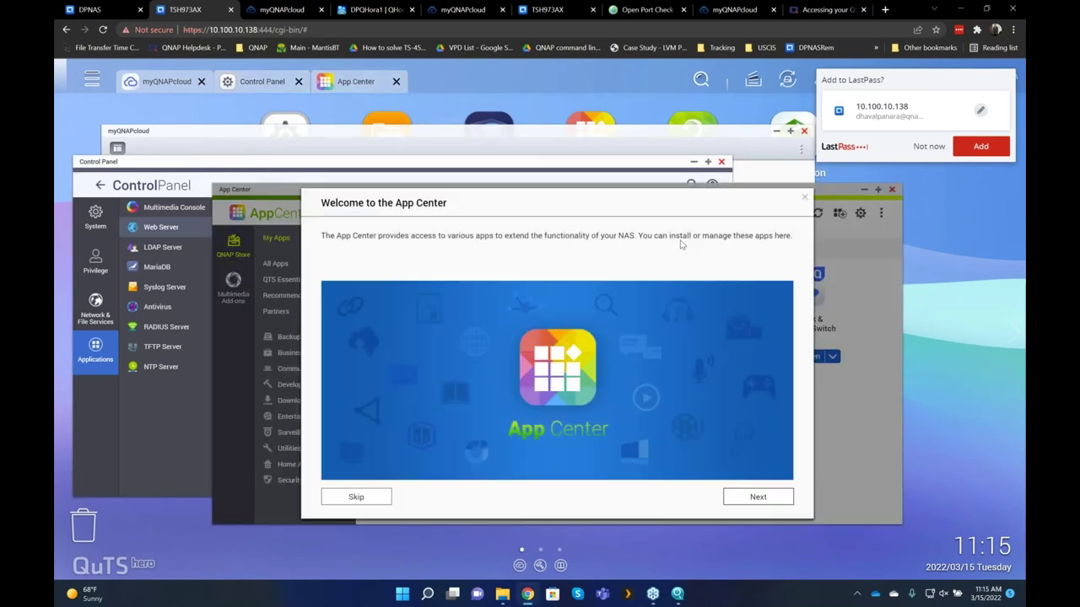
left_click_drag(664, 193, 579, 190)
left_click(692, 208)
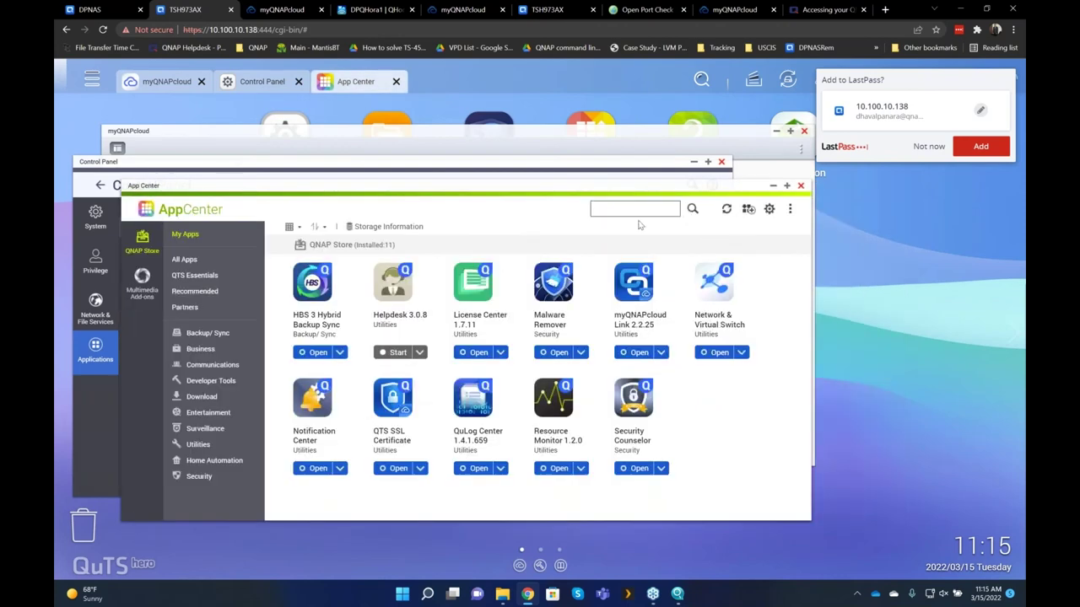
type("qufirewall")
key("Return")
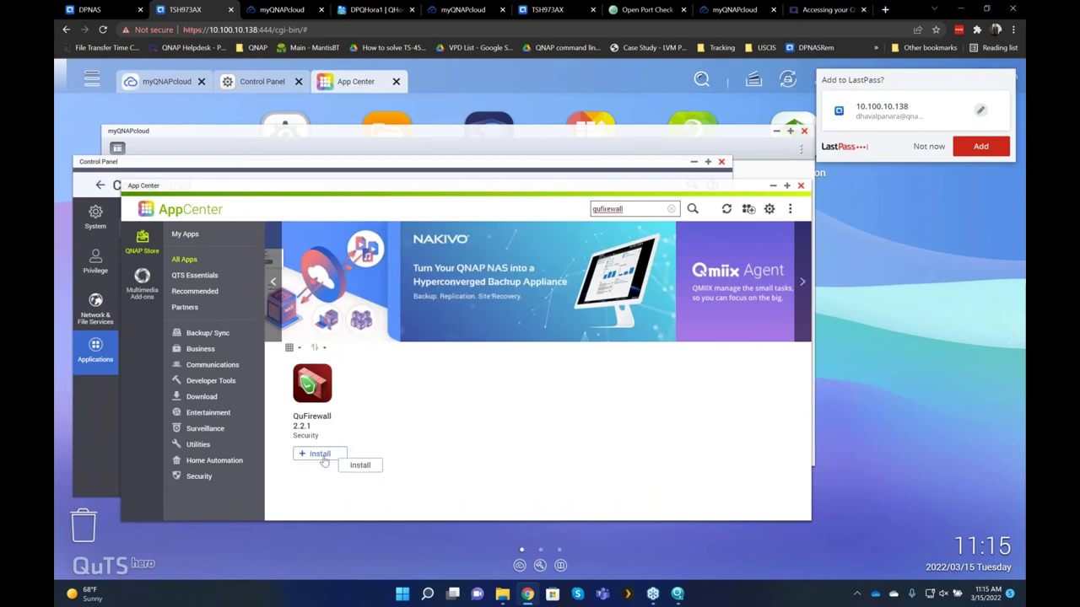
left_click(320, 454)
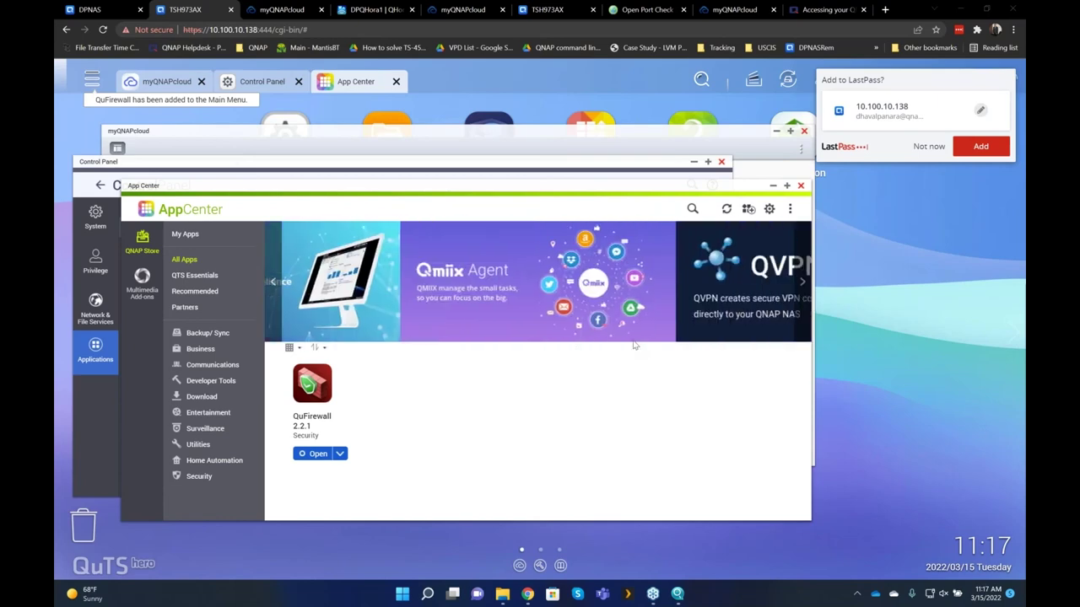
- Bring myQNAPcloud forward and open its Publish Services settings
left_click(260, 9)
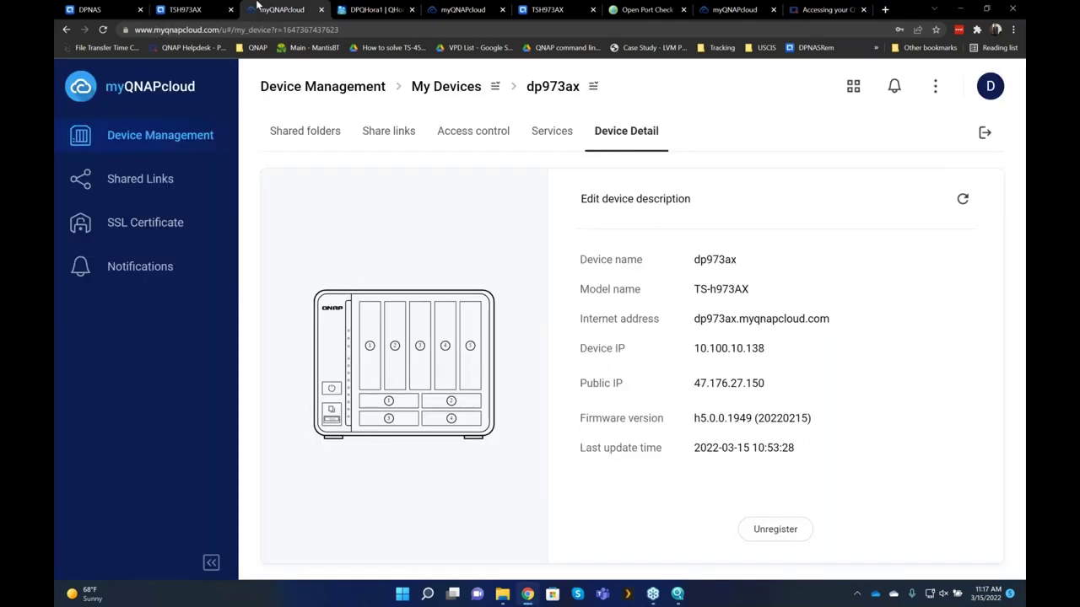
left_click(197, 6)
left_click(208, 144)
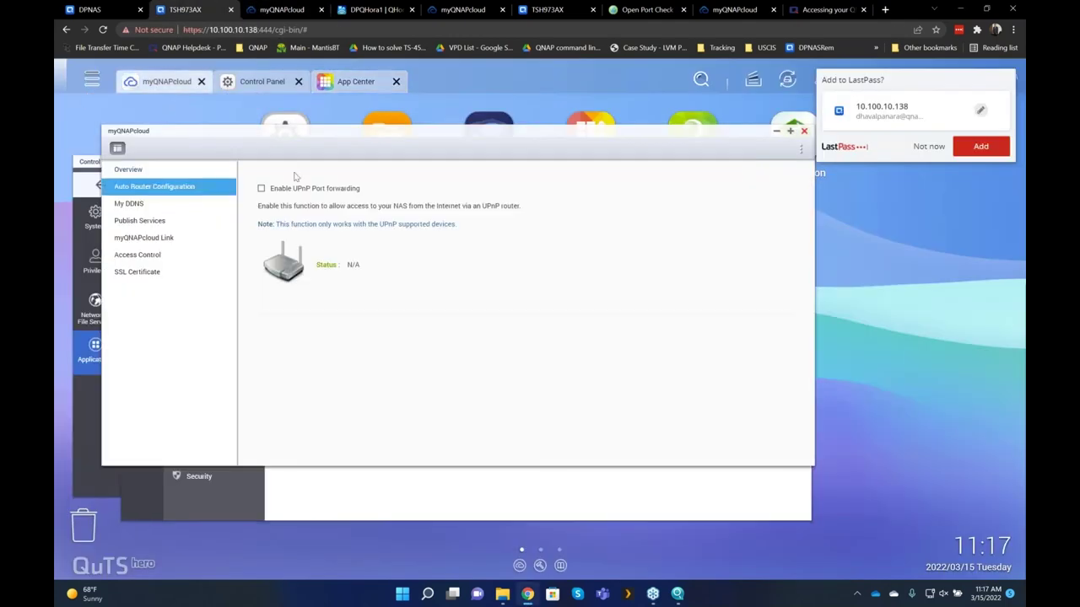
left_click(134, 203)
left_click(139, 221)
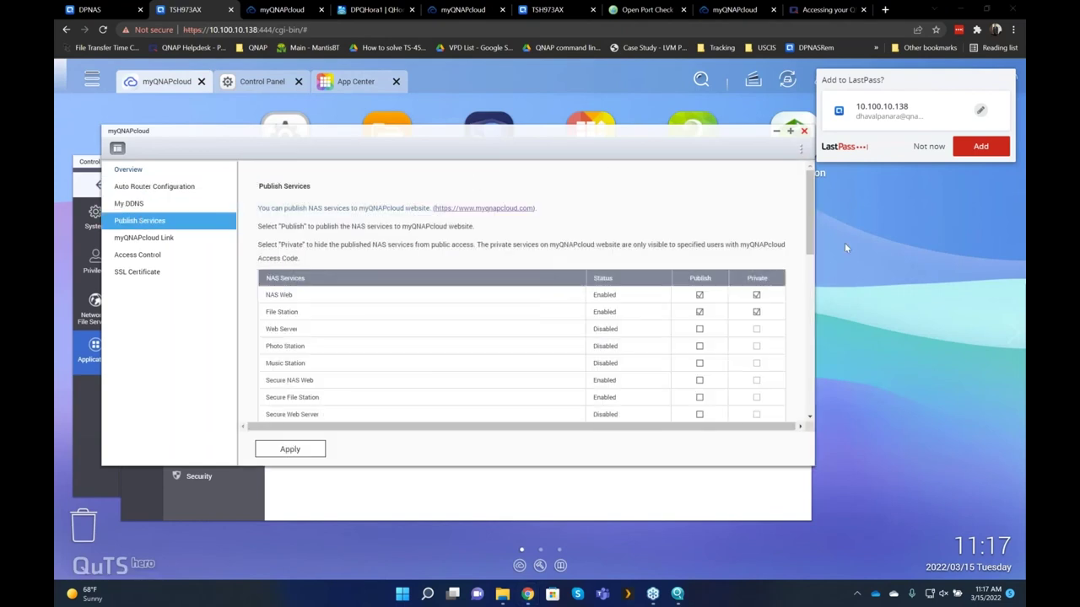
scroll(694, 342, "down", 3)
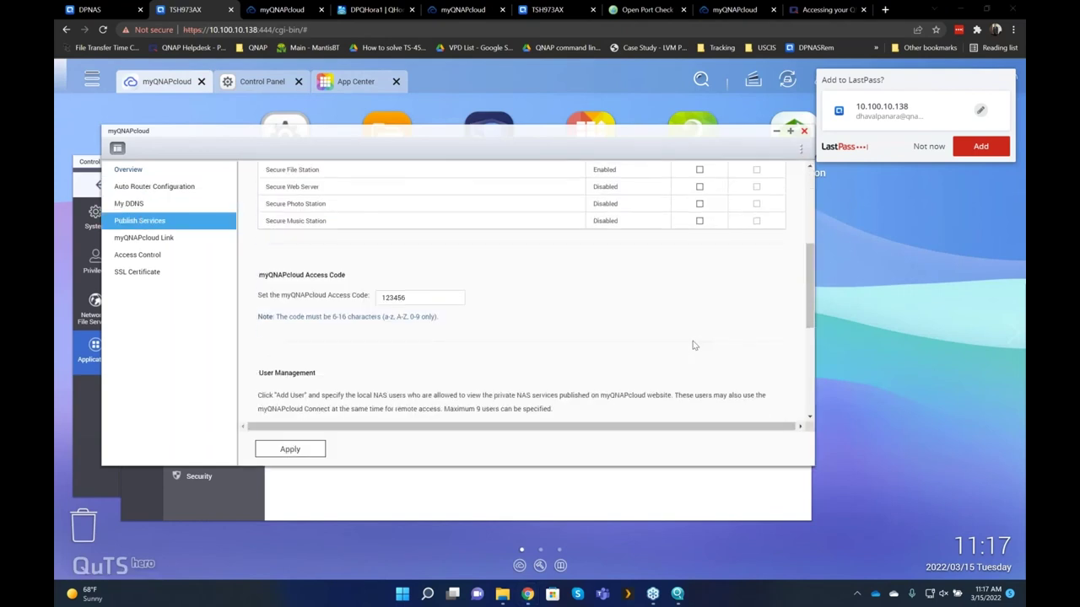
scroll(697, 345, "up", 3)
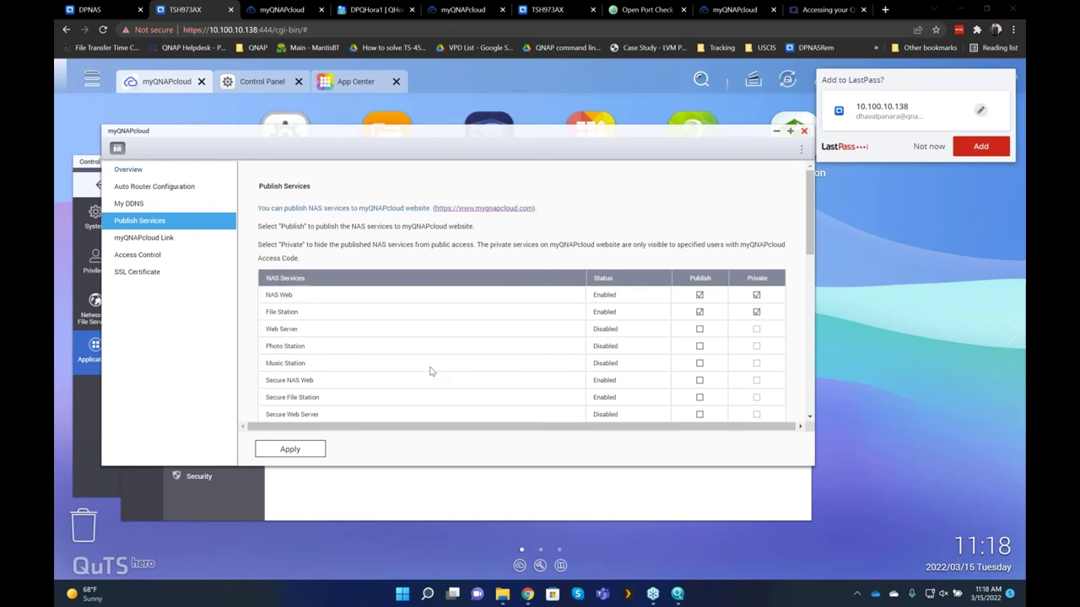
- Log in to the QHora-301W router as admin and start a custom service under Service Port Management
left_click(375, 10)
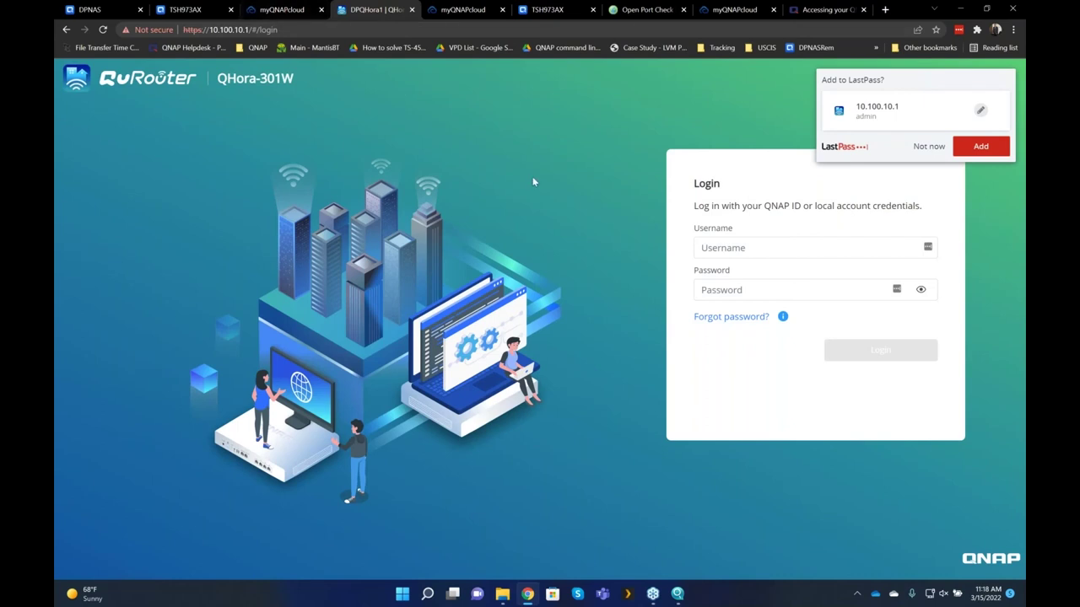
left_click(723, 244)
type("admin")
key("Tab")
type("*******")
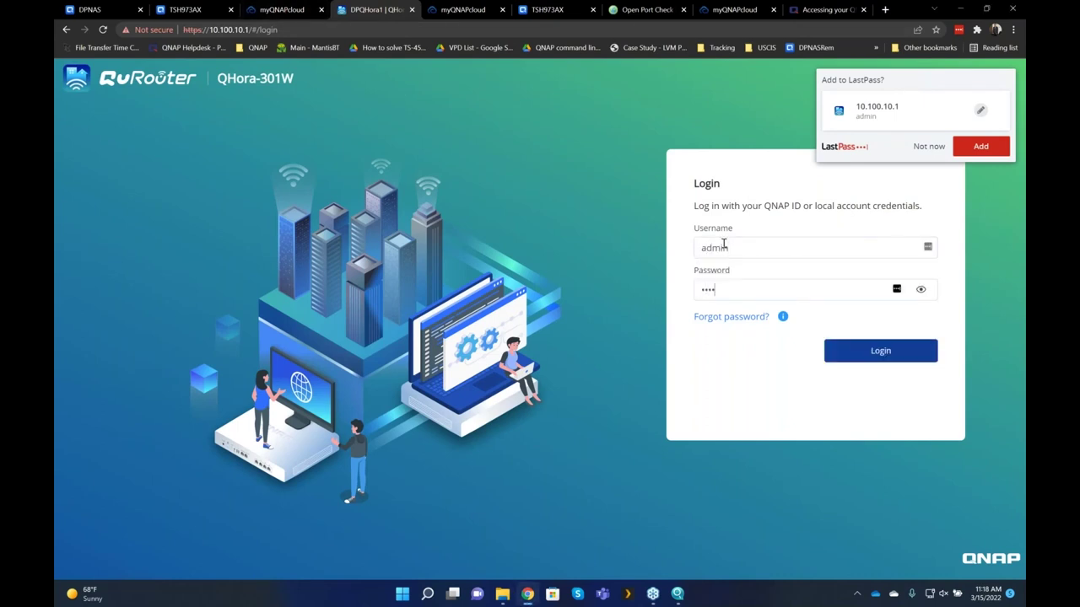
type("*")
key("Return")
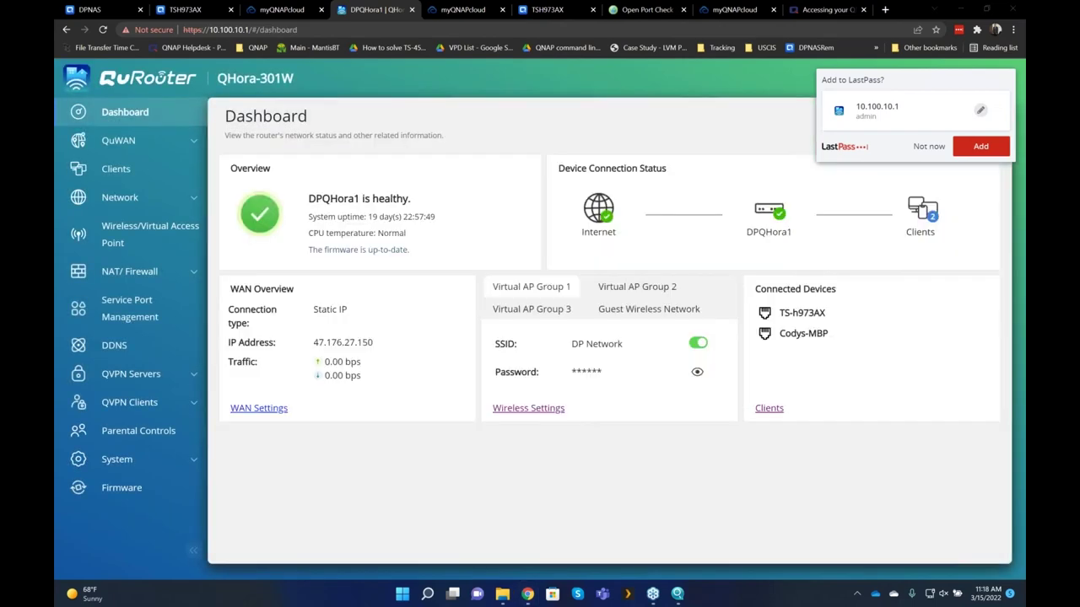
left_click(127, 308)
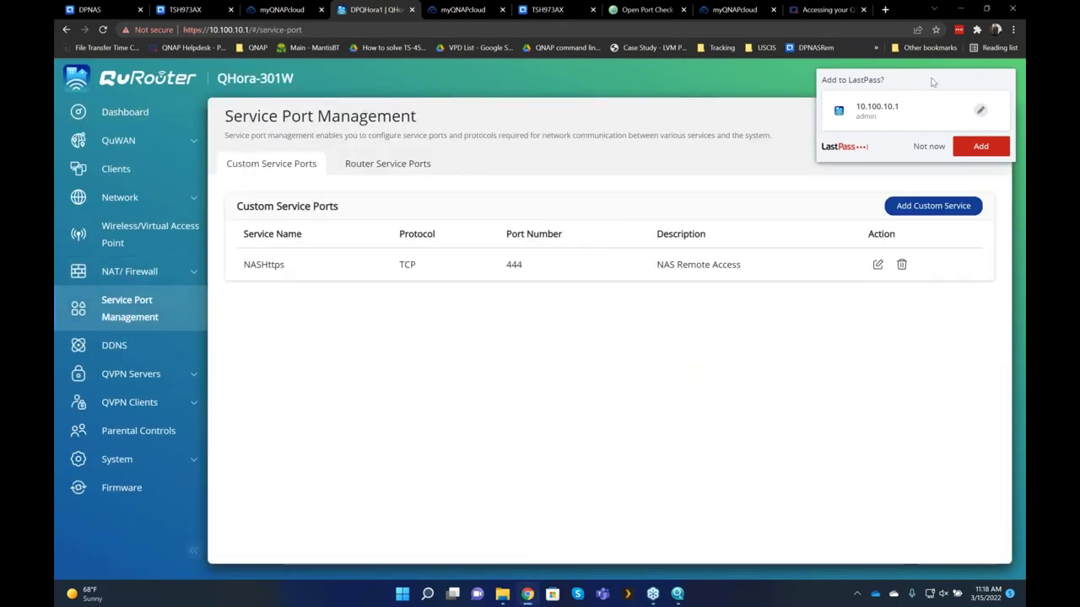
left_click(933, 206)
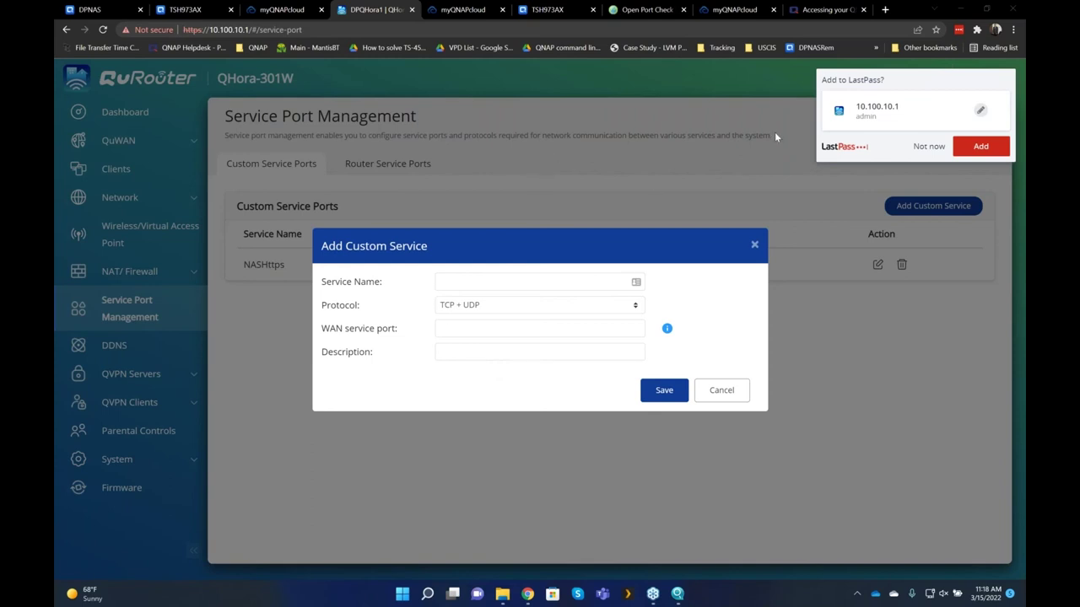
- Clear the stray selection on the custom service form and switch back to the TSH973AX tab
left_click_drag(465, 236, 366, 243)
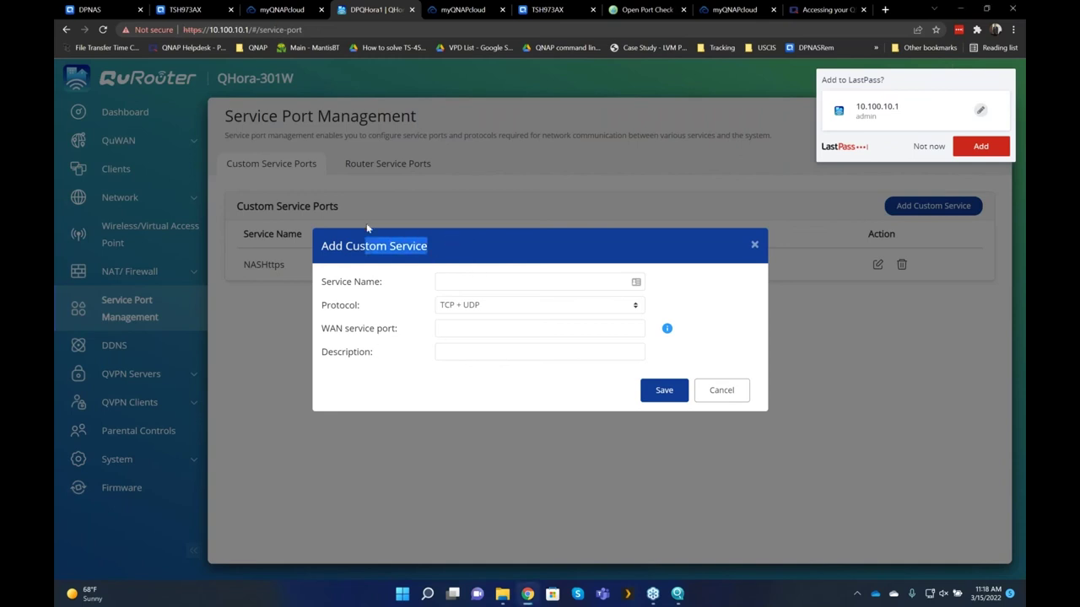
left_click(518, 249)
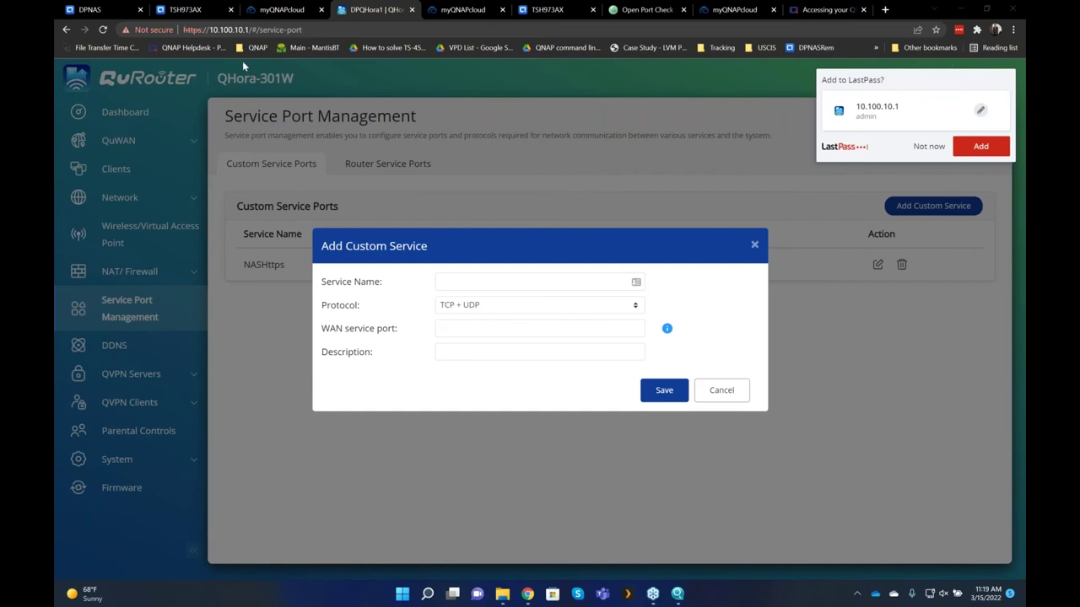
left_click(186, 10)
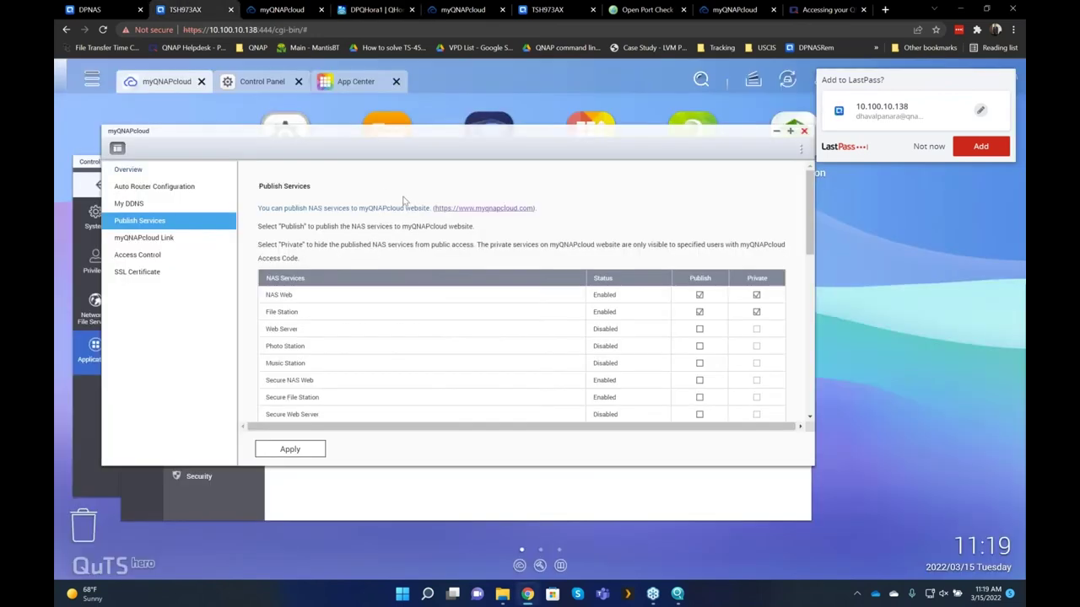
- Bring Control Panel forward and dismiss the Multimedia Console prompt opened by mistake
left_click(236, 84)
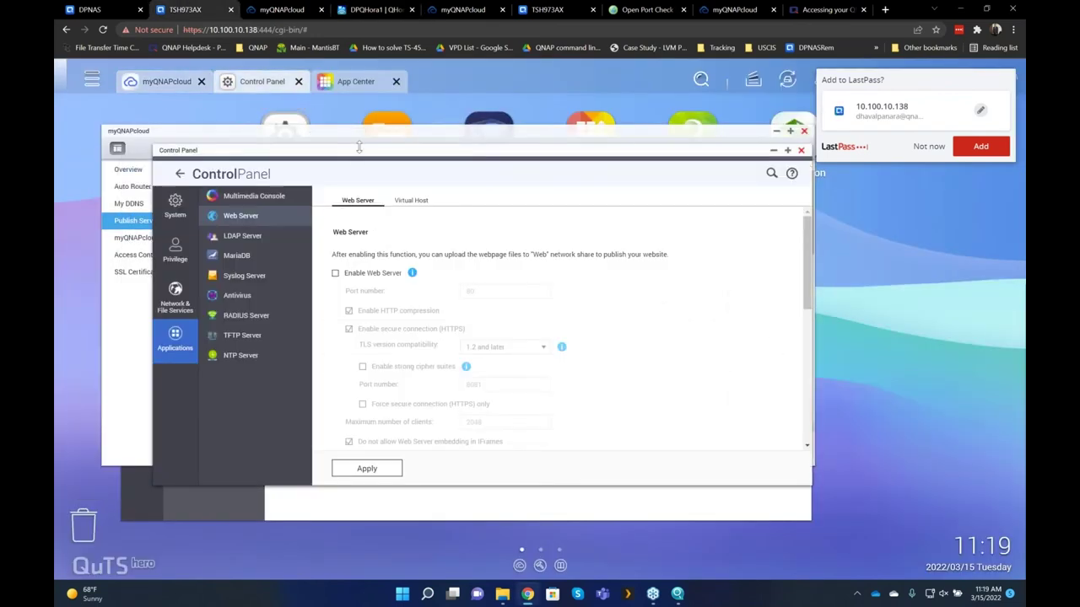
left_click_drag(358, 152, 499, 158)
left_click(375, 203)
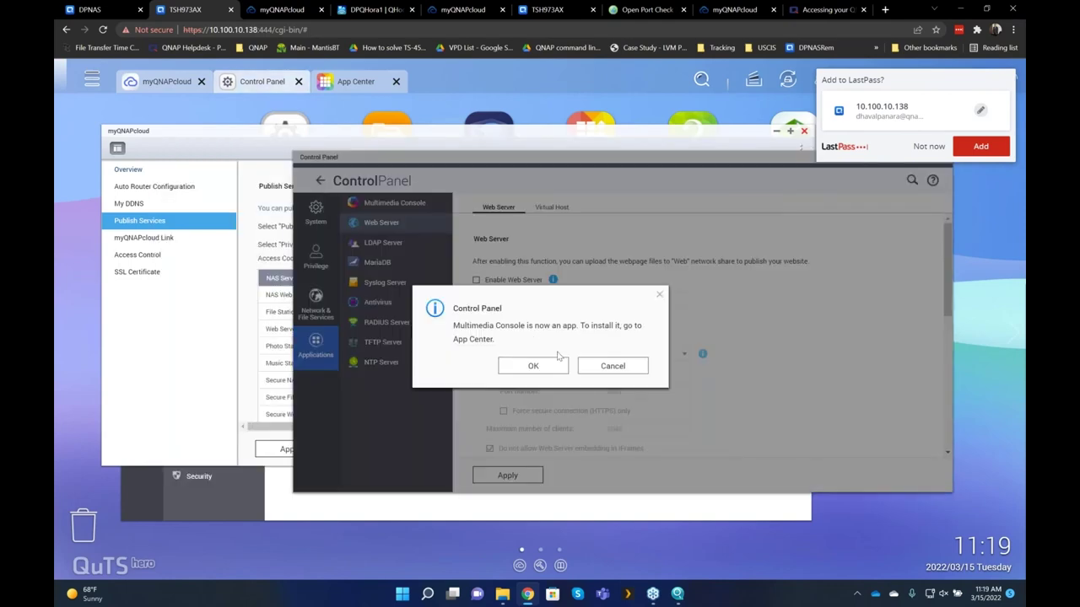
left_click(533, 365)
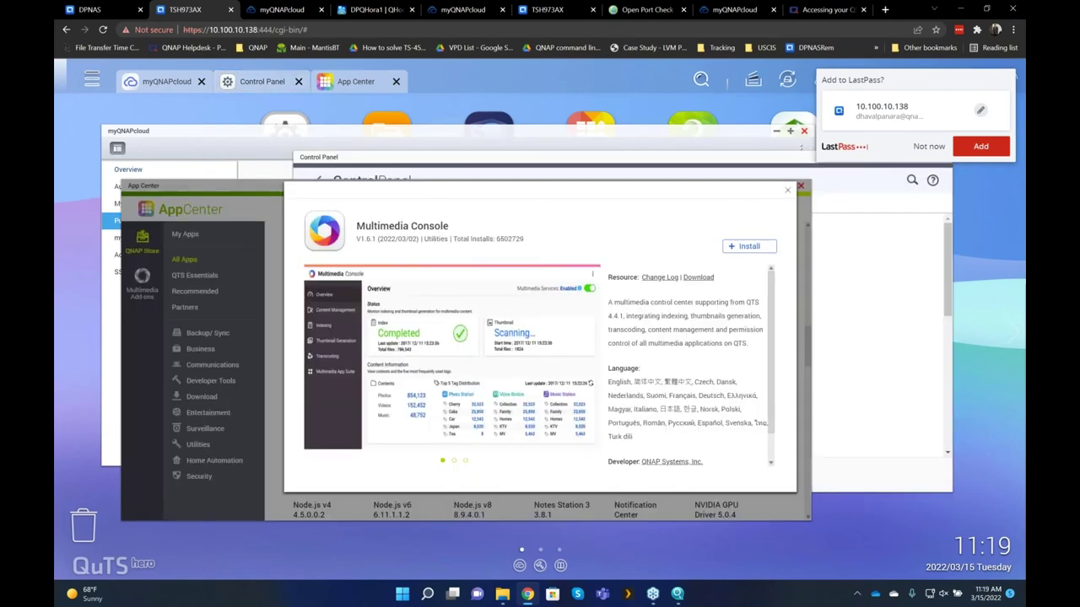
left_click(787, 190)
left_click(304, 221)
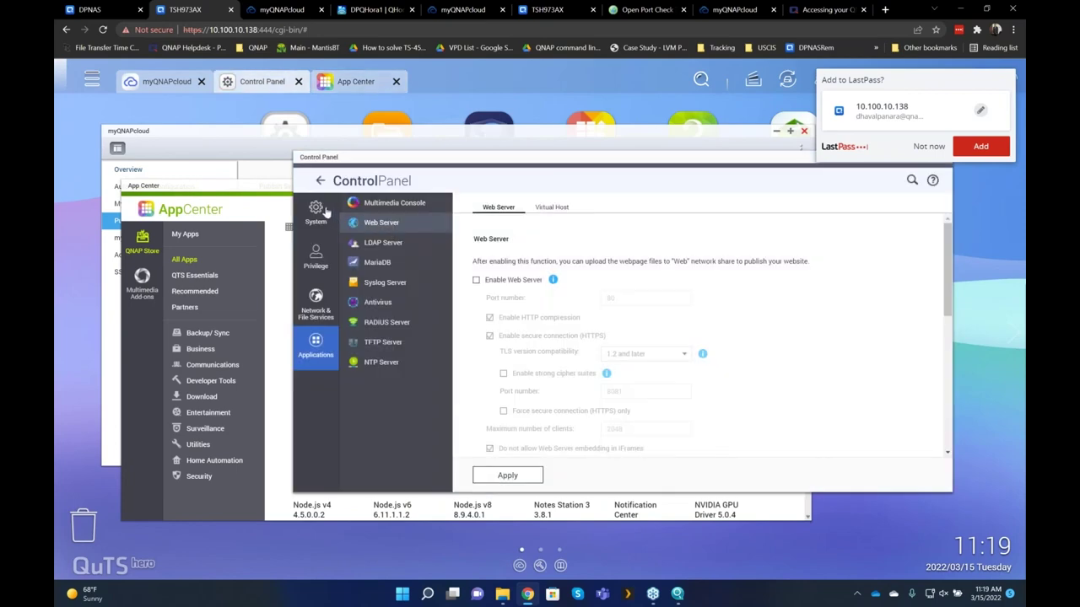
- In System General Settings, check the HTTPS port 444, typing 445 over it
left_click(315, 212)
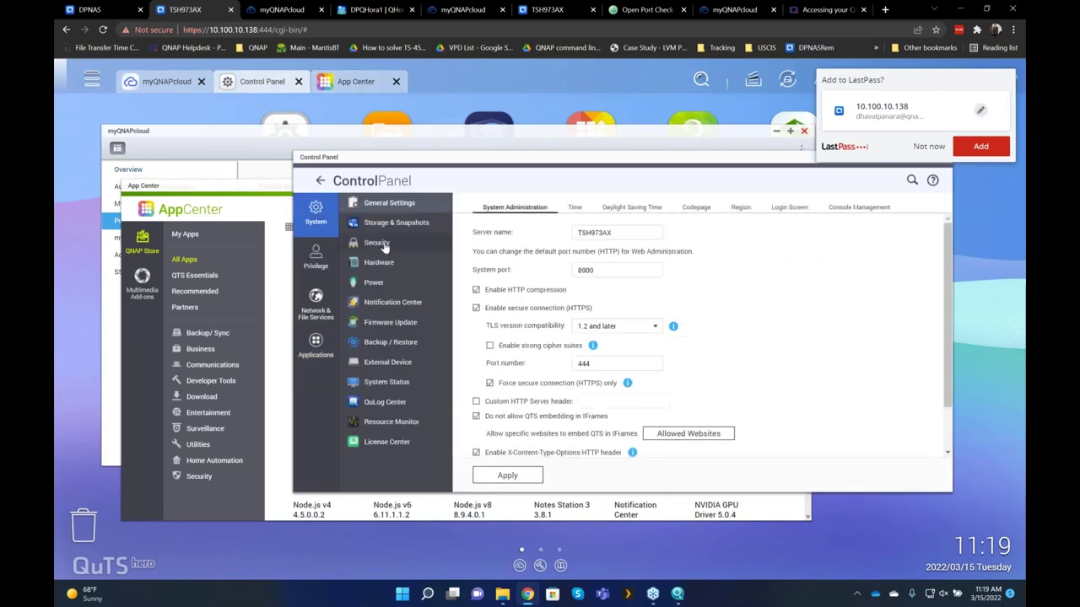
left_click(380, 244)
left_click_drag(533, 158, 495, 157)
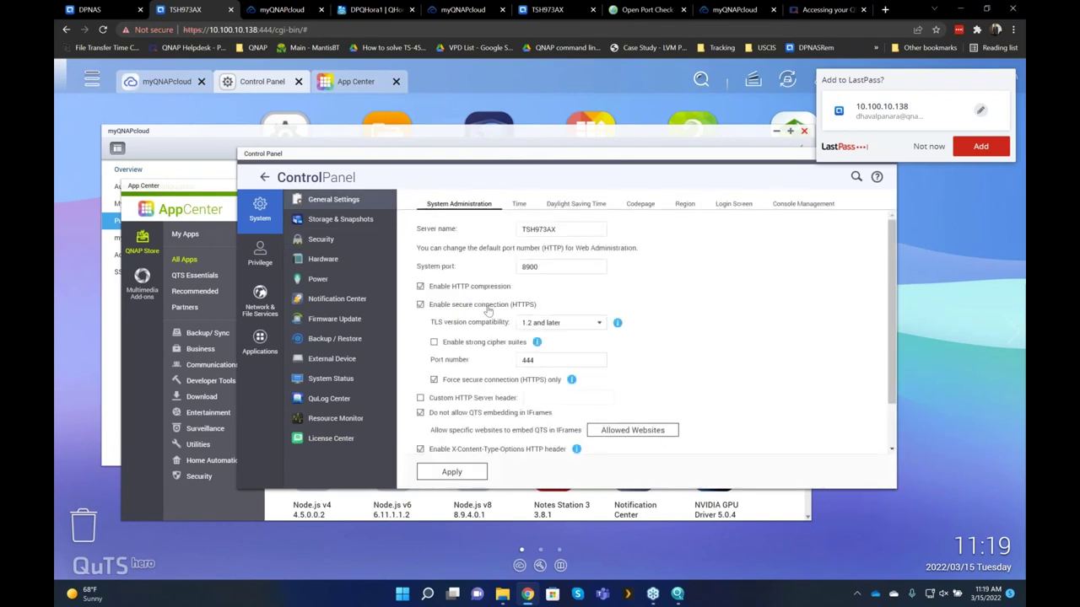
left_click_drag(519, 152, 464, 139)
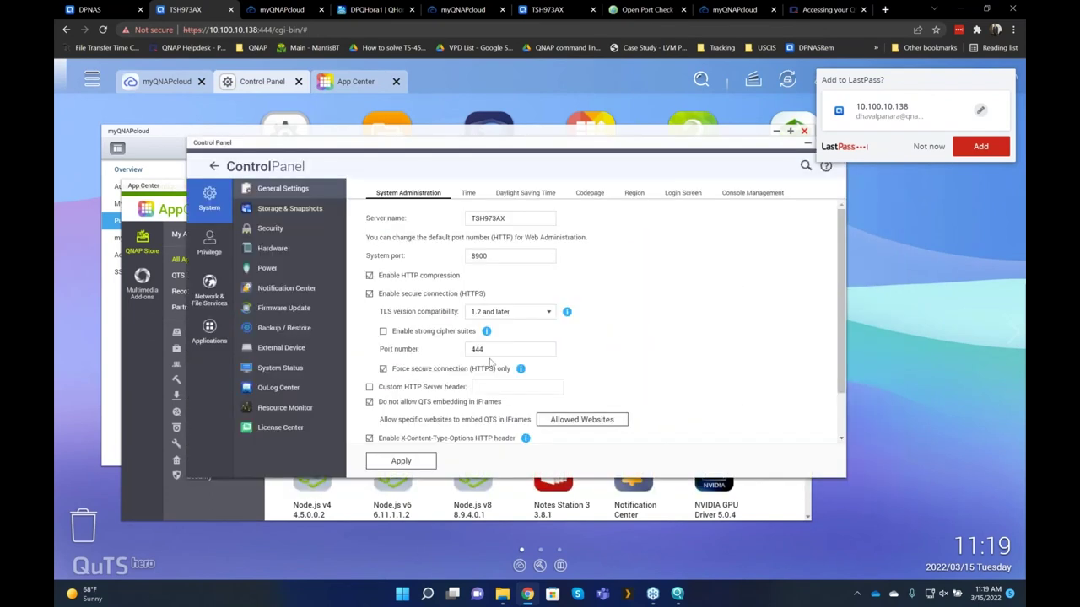
double_click(476, 349)
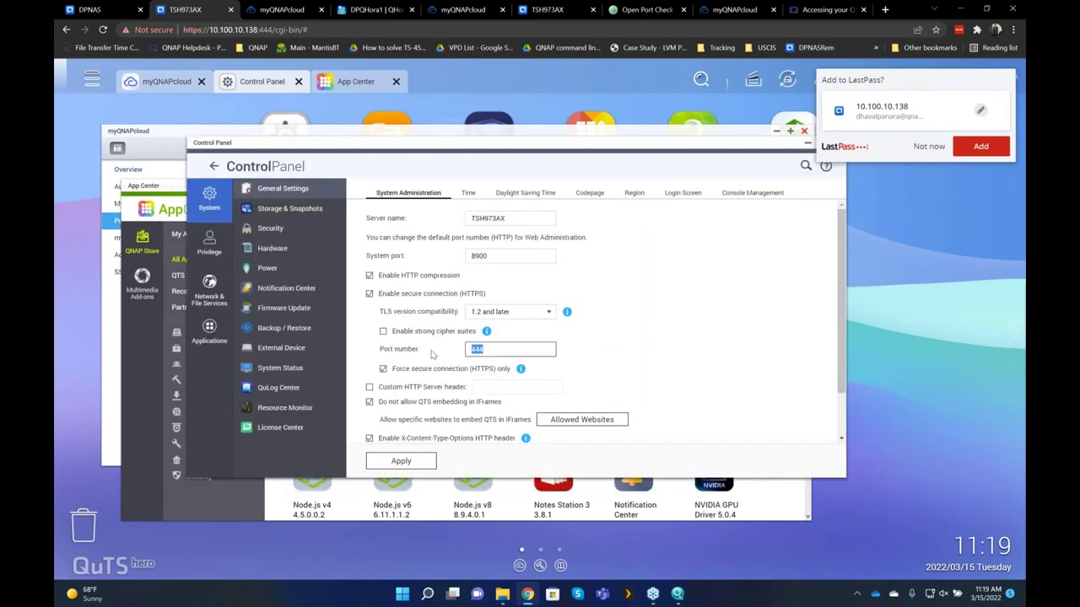
type("445")
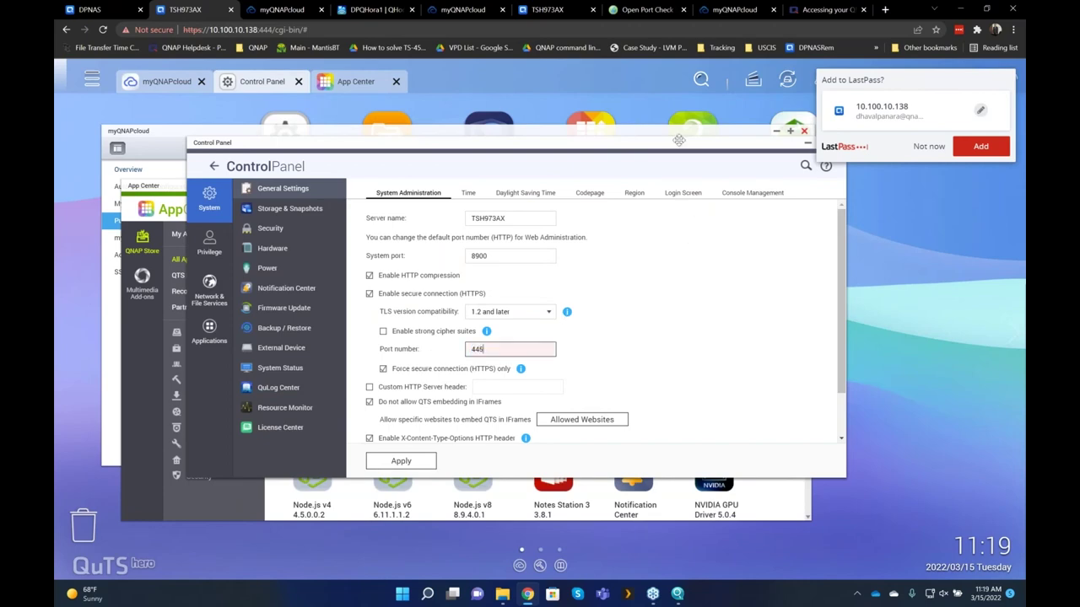
- Close Control Panel discarding the port change and return to the router's service form
left_click_drag(679, 139, 583, 141)
left_click(739, 145)
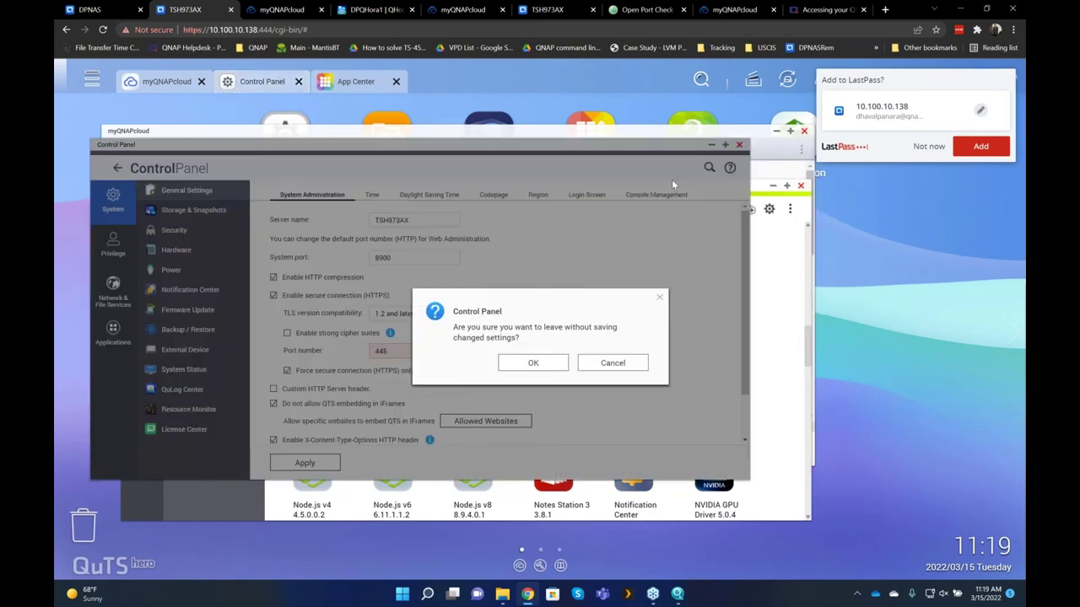
left_click(533, 362)
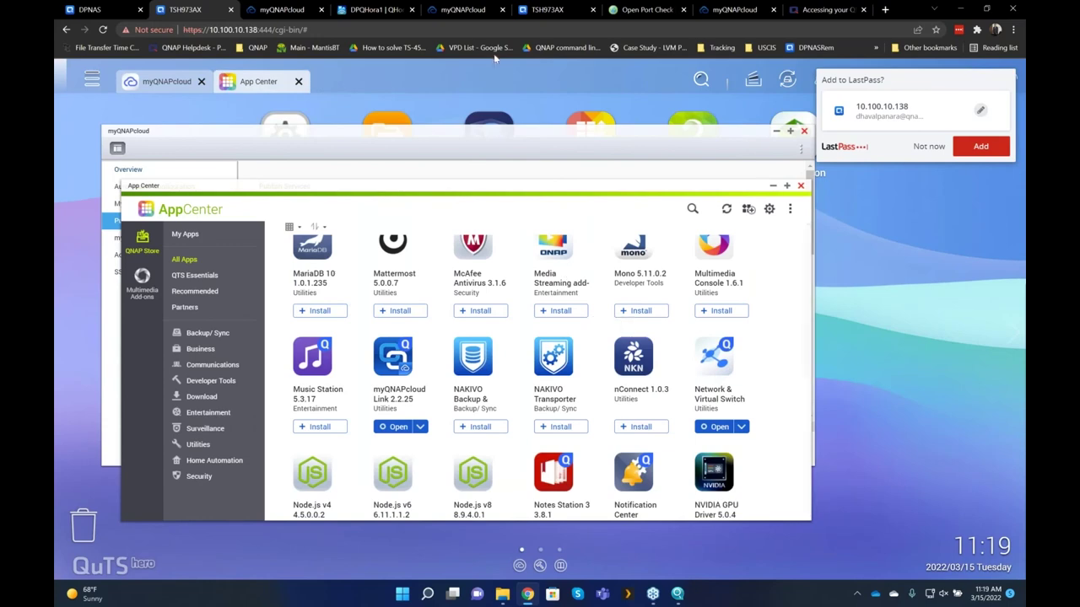
left_click(376, 9)
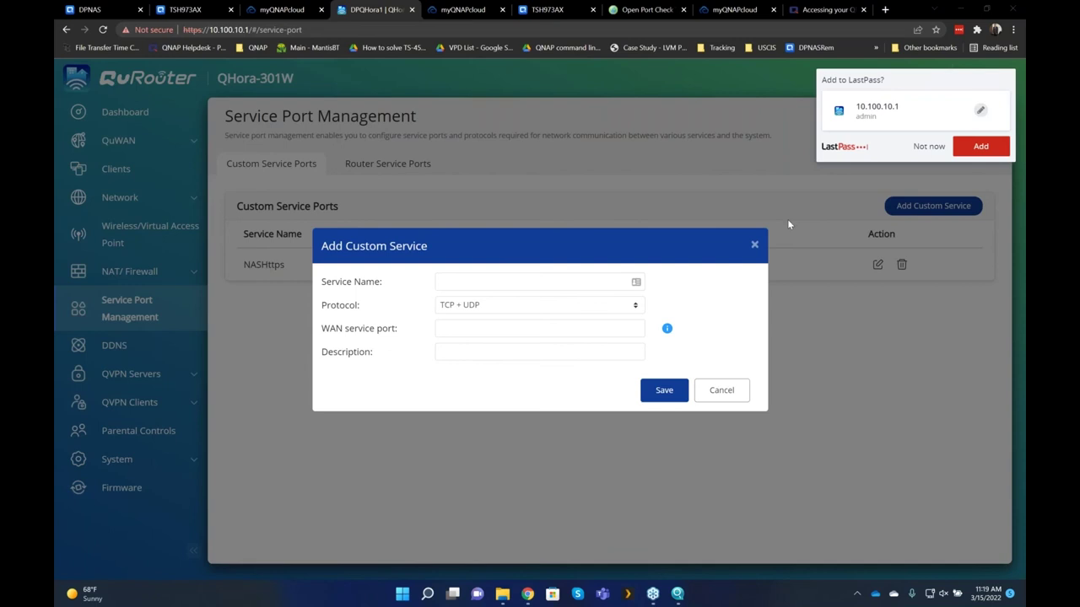
- Begin a NAS2 custom service entry, then cancel the half-filled form
left_click(526, 285)
type("NAS")
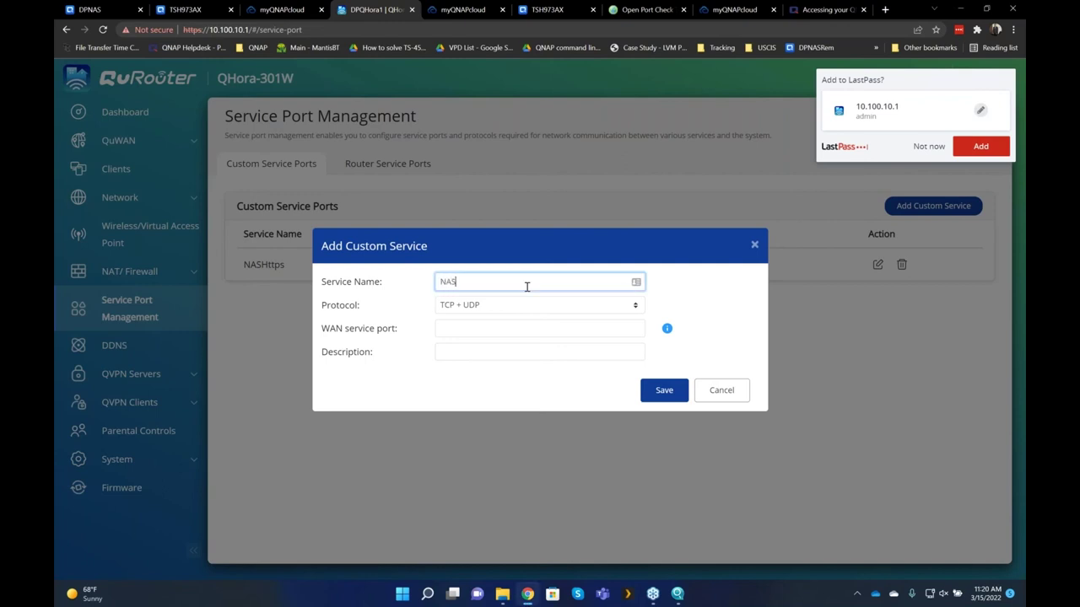
key("BackSpace")
key("BackSpace")
key("BackSpace")
type("NAS2")
left_click(509, 329)
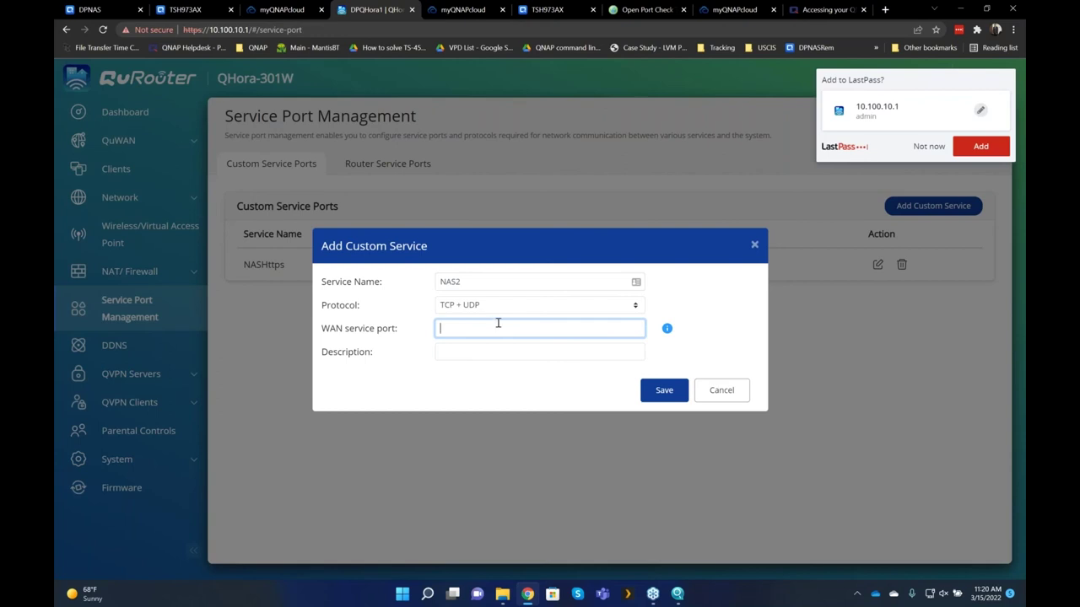
double_click(579, 243)
left_click(721, 391)
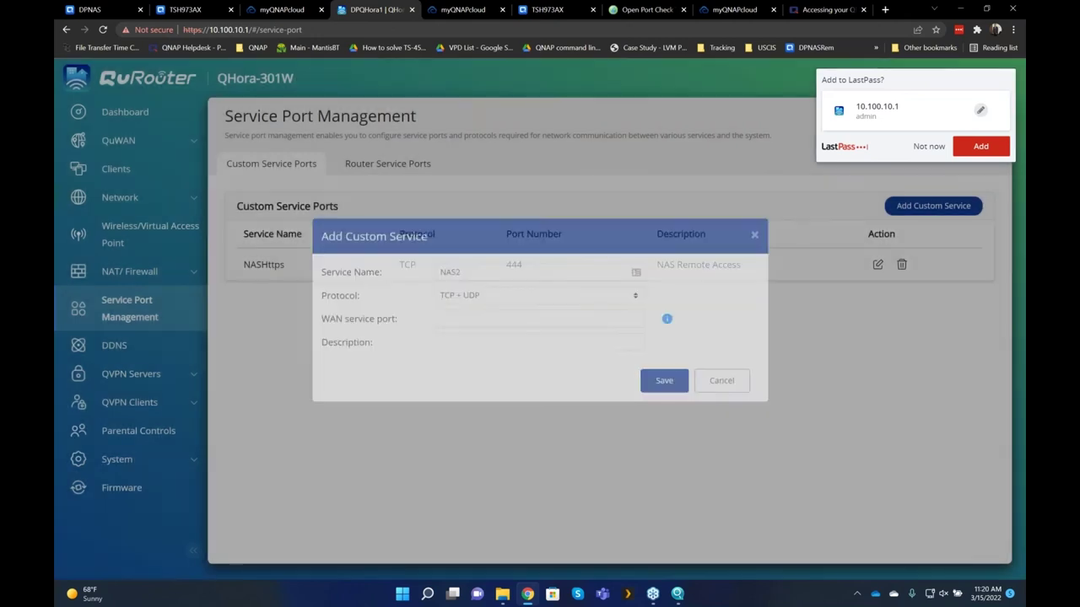
- Add and save custom service NAS2 on TCP WAN port 445 with description NAS2
left_click(933, 206)
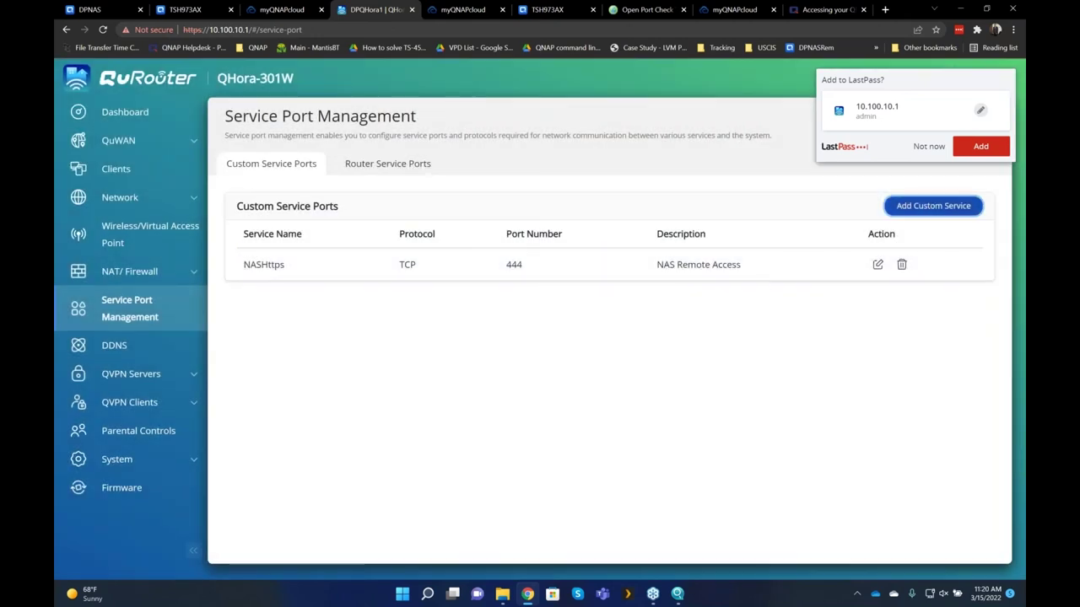
left_click(498, 283)
type("NAS2")
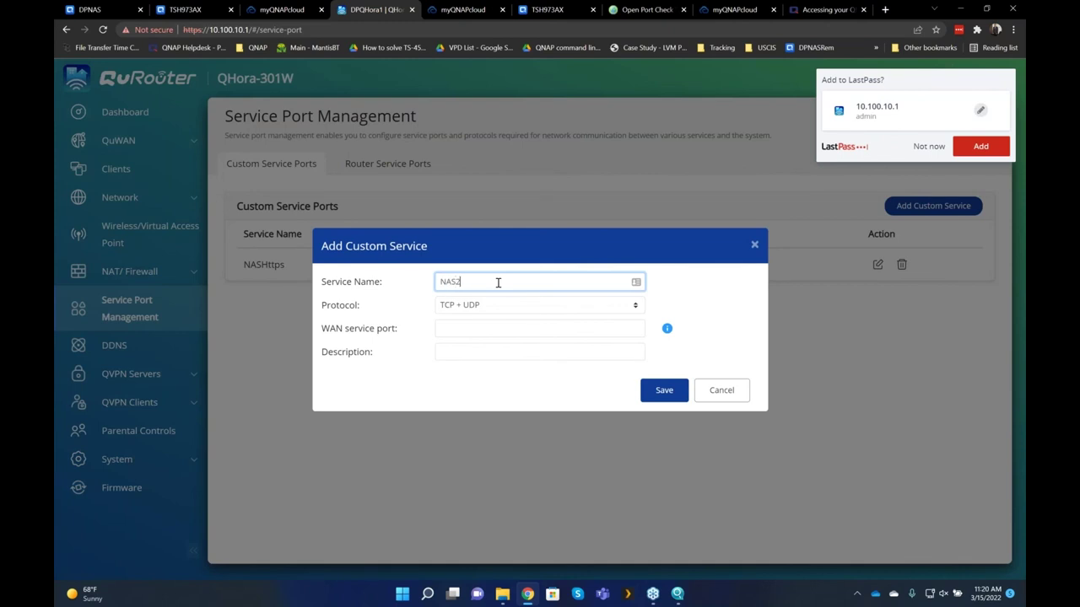
left_click(466, 329)
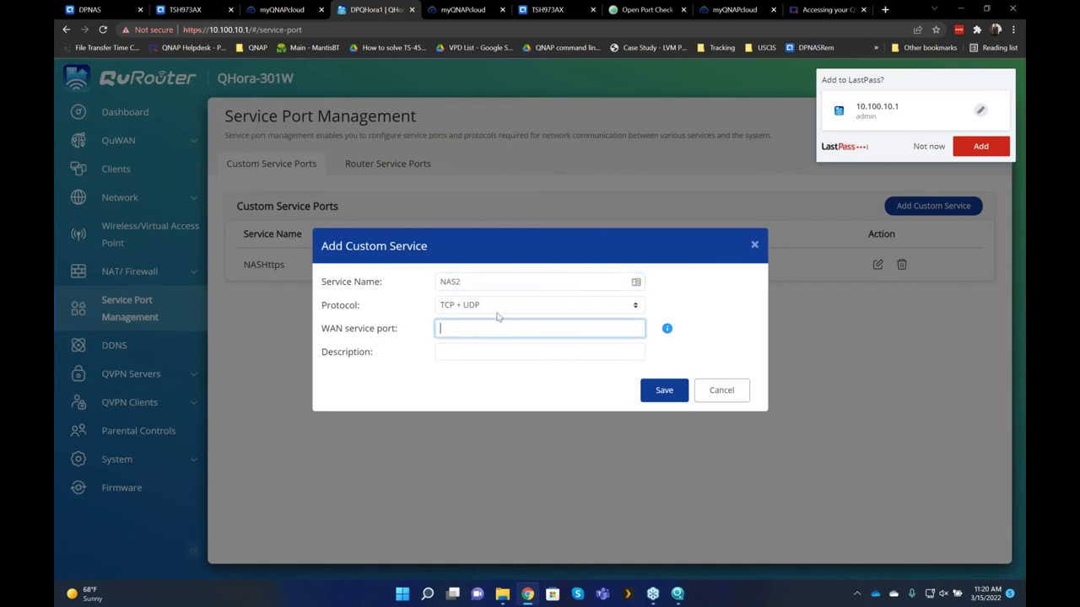
left_click(498, 311)
left_click(476, 332)
left_click(466, 335)
type("445")
key("Tab")
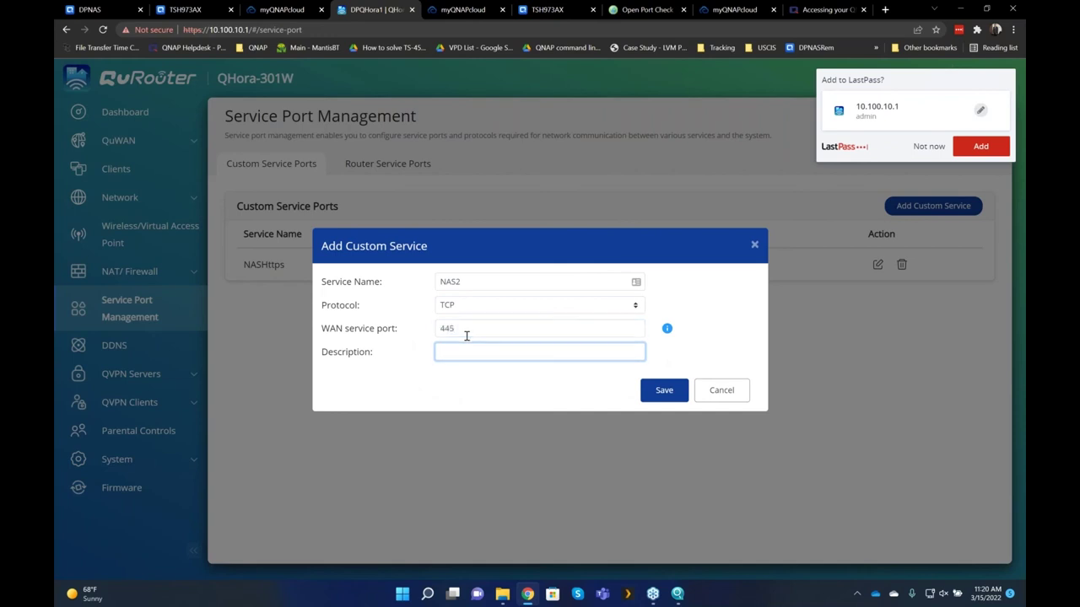
type("NAS2")
left_click(664, 389)
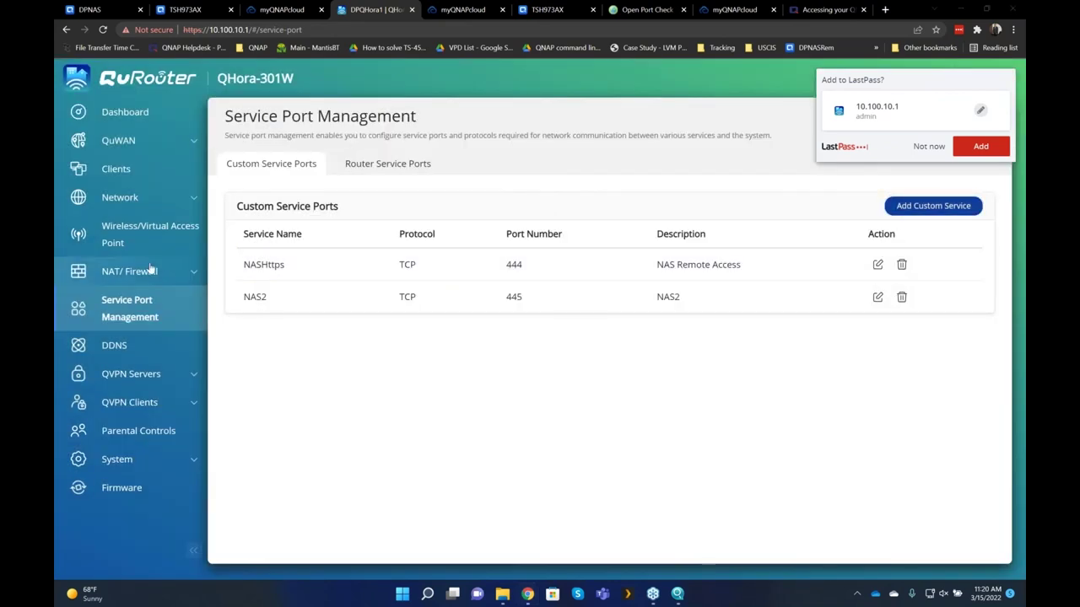
- Open QuRouter's NAT/Firewall > NAT Port Forwarding rules list
left_click(144, 271)
left_click(118, 322)
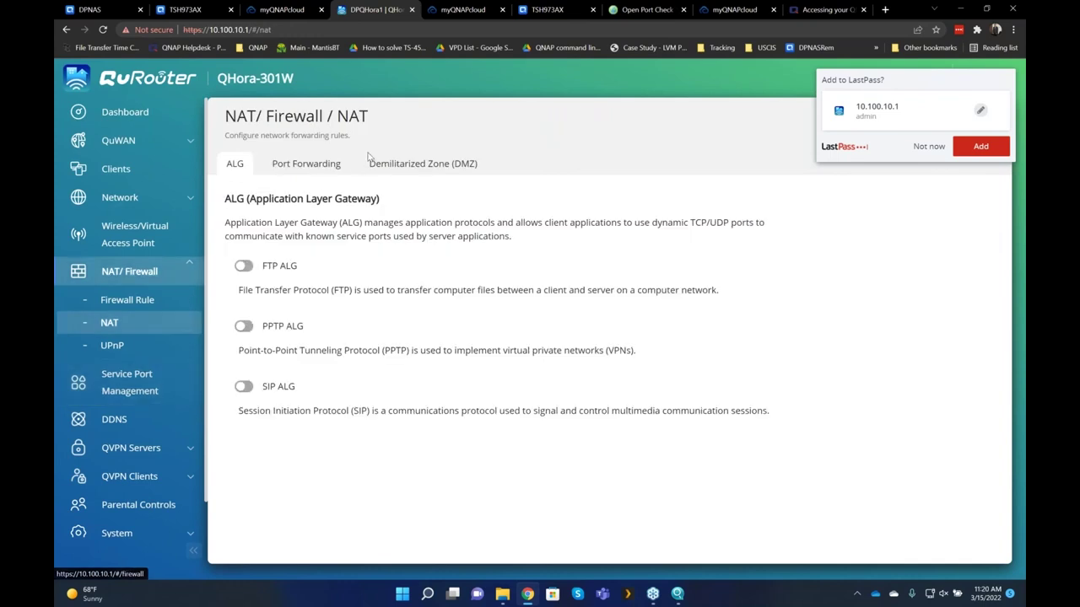
left_click(312, 164)
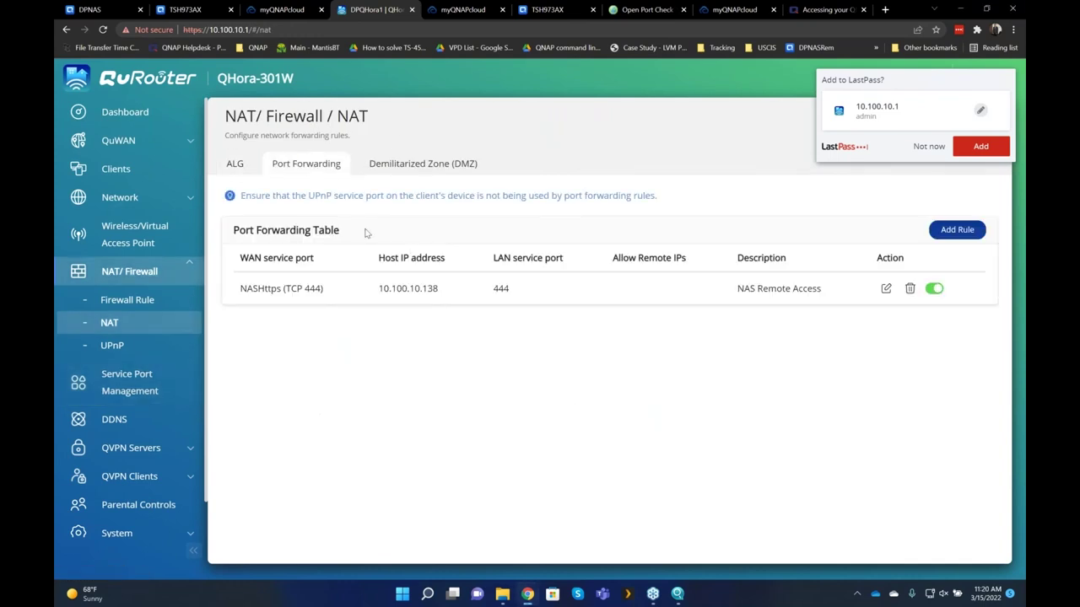
left_click_drag(367, 233, 245, 217)
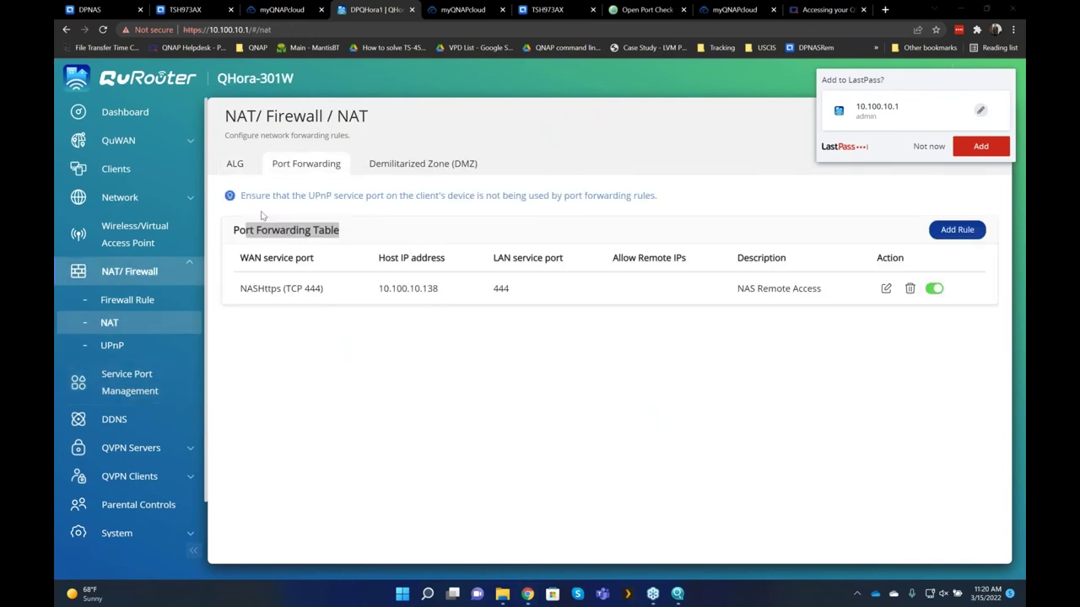
- Add a NAS2 (TCP 445) rule on WAN port 1 to host 10.100.10.139, LAN port 444
left_click(956, 229)
left_click(494, 259)
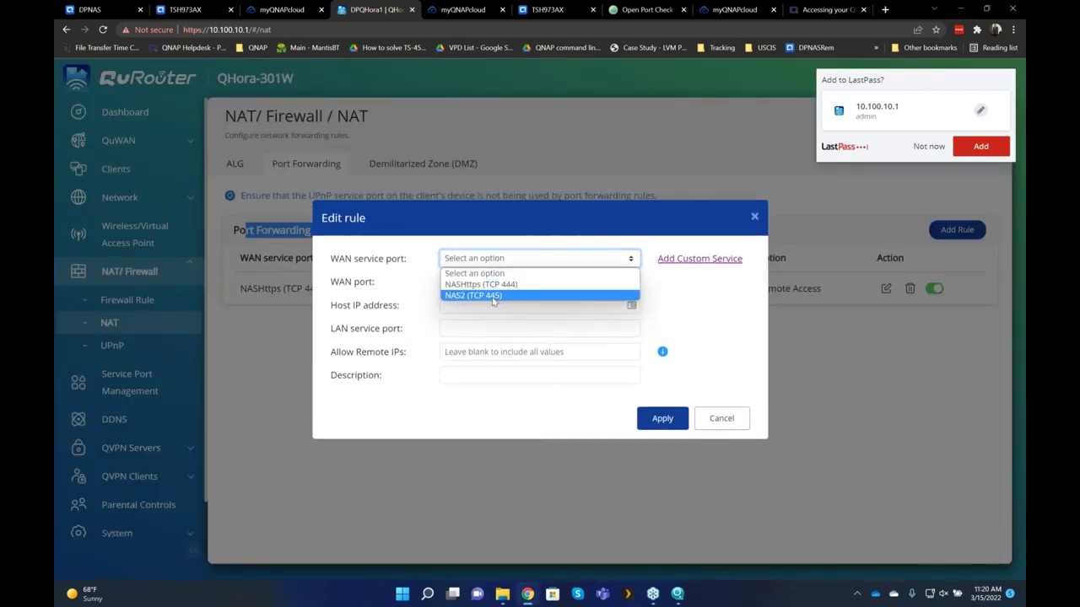
left_click(493, 295)
left_click(498, 282)
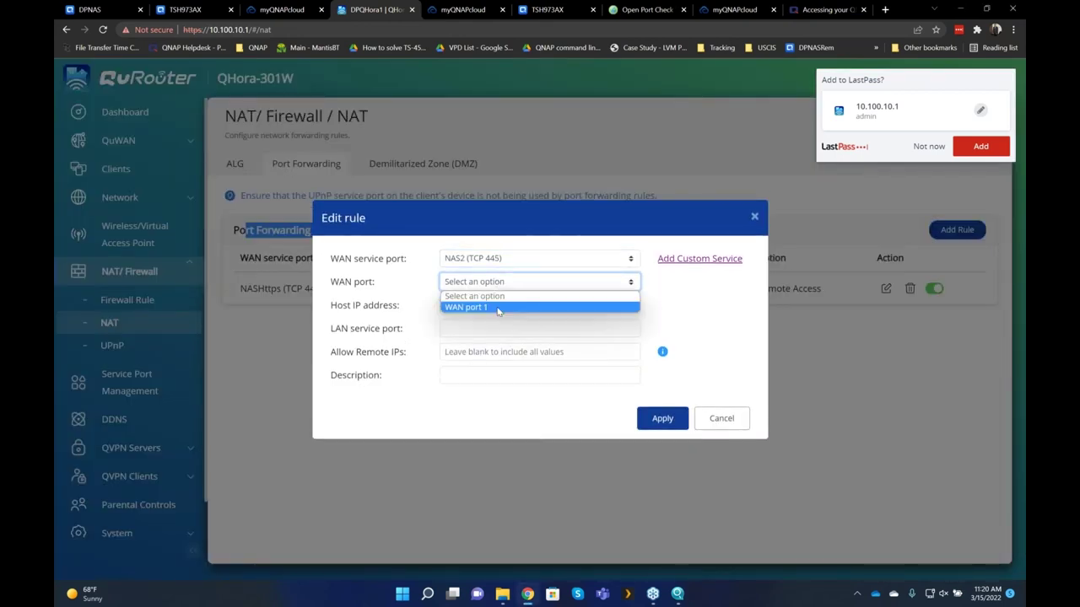
left_click(510, 307)
left_click(491, 308)
type("10")
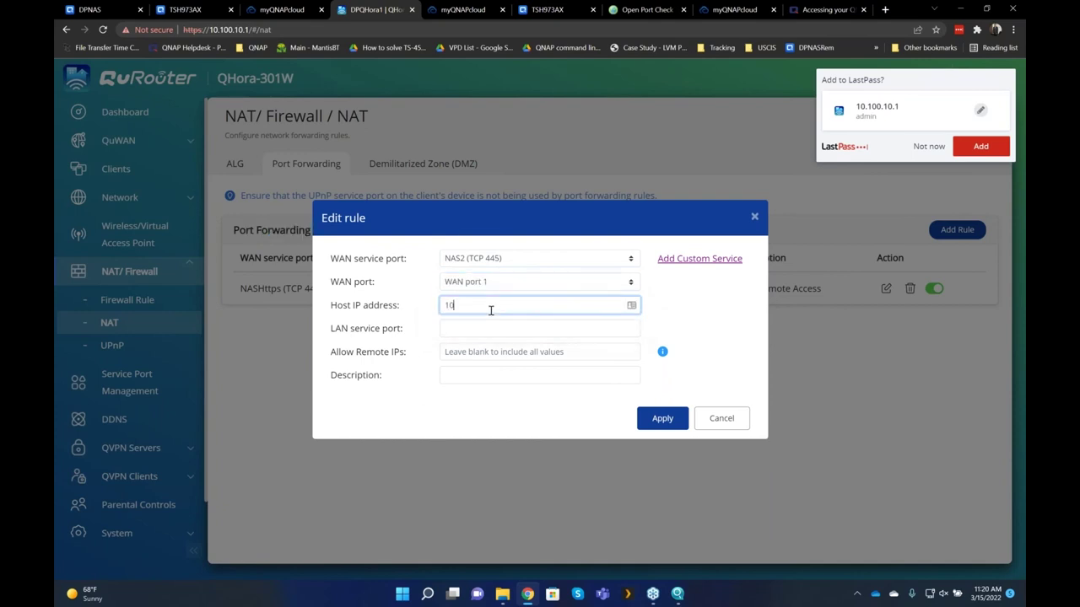
type(".100.10.")
type("120")
left_click(486, 328)
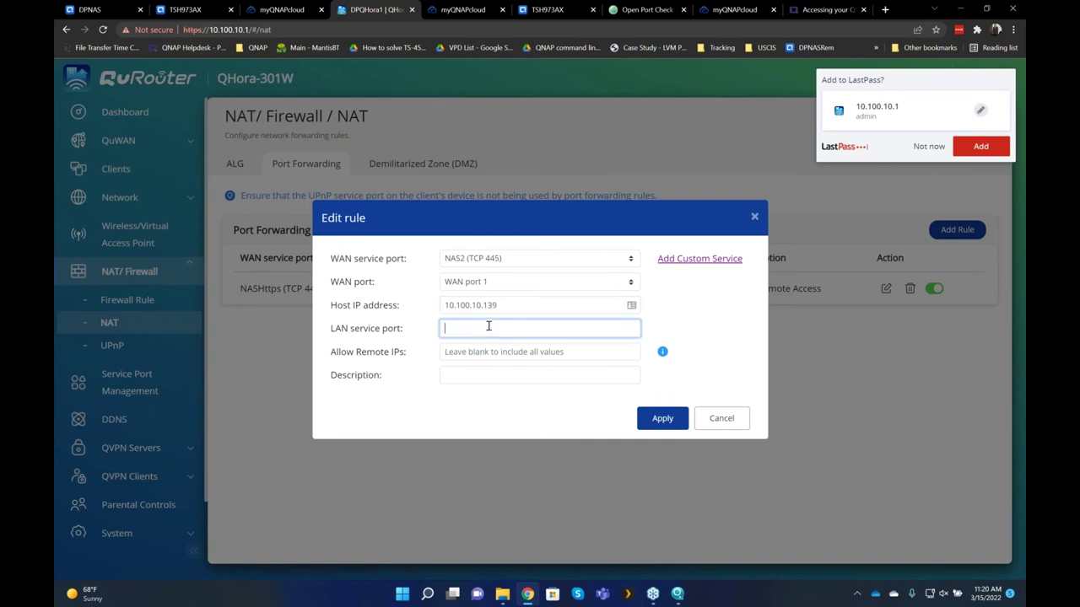
type("444")
left_click(656, 419)
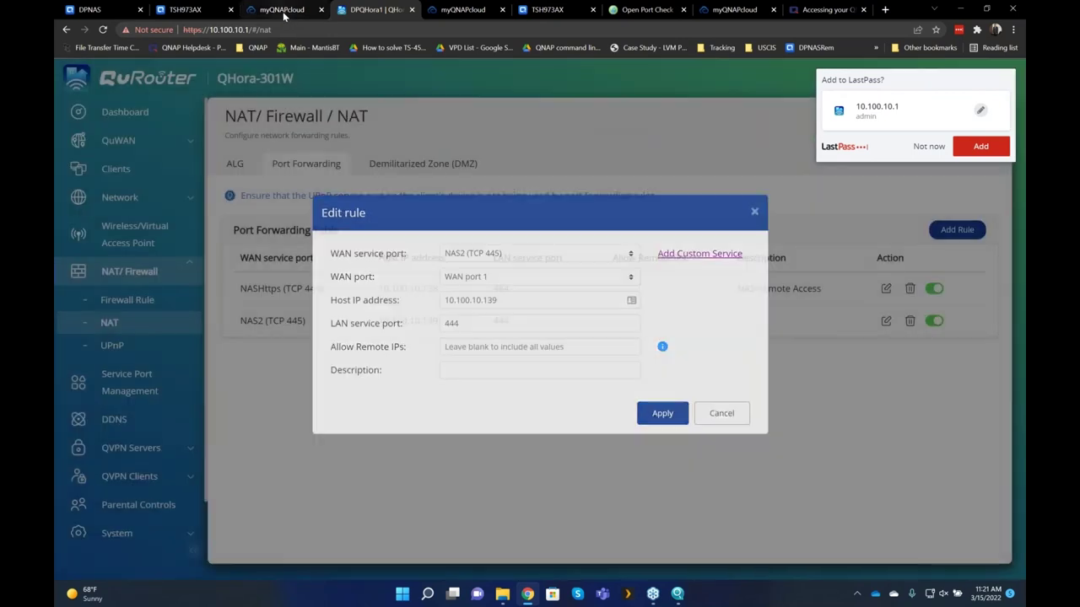
- On the NAS login tab, drop /cgi-bin/ from the myQNAPcloud URL and load it on port 445 instead of 444
left_click(282, 10)
left_click(222, 9)
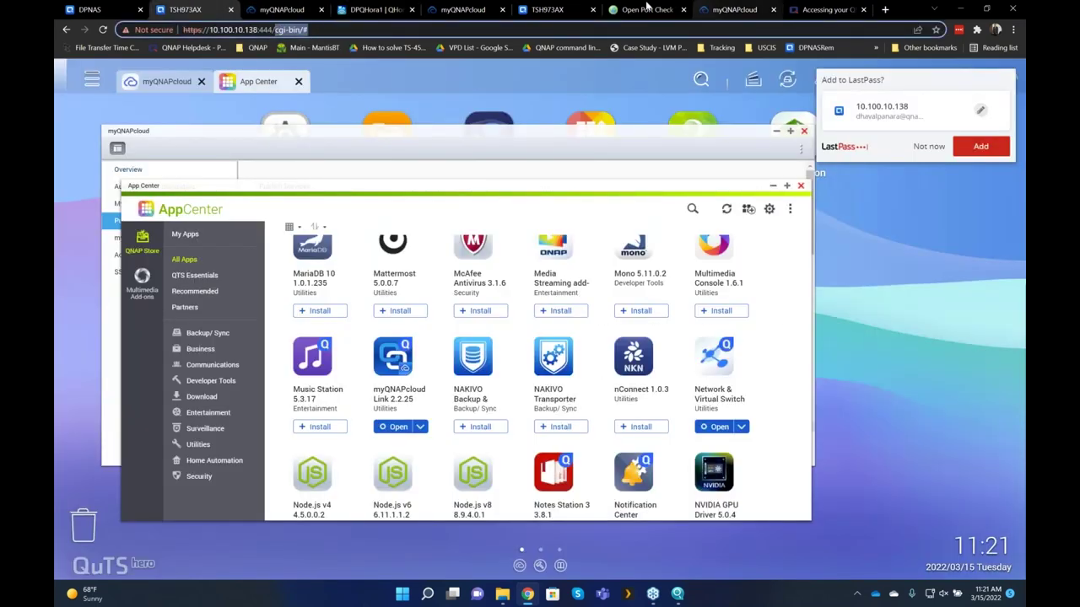
left_click(553, 9)
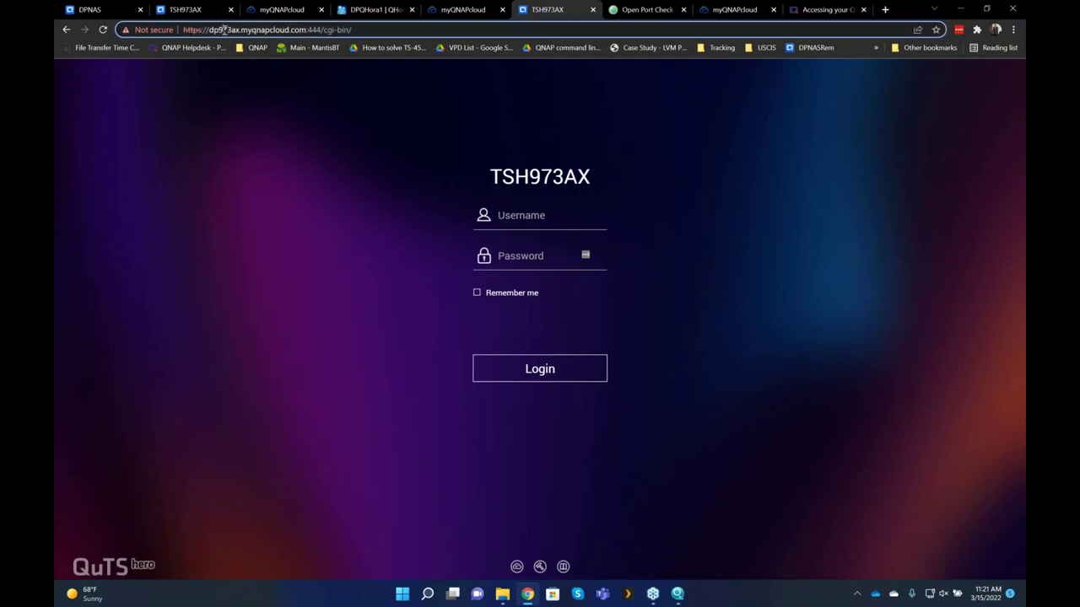
left_click(387, 29)
left_click(338, 30)
left_click_drag(351, 29, 319, 30)
key("BackSpace")
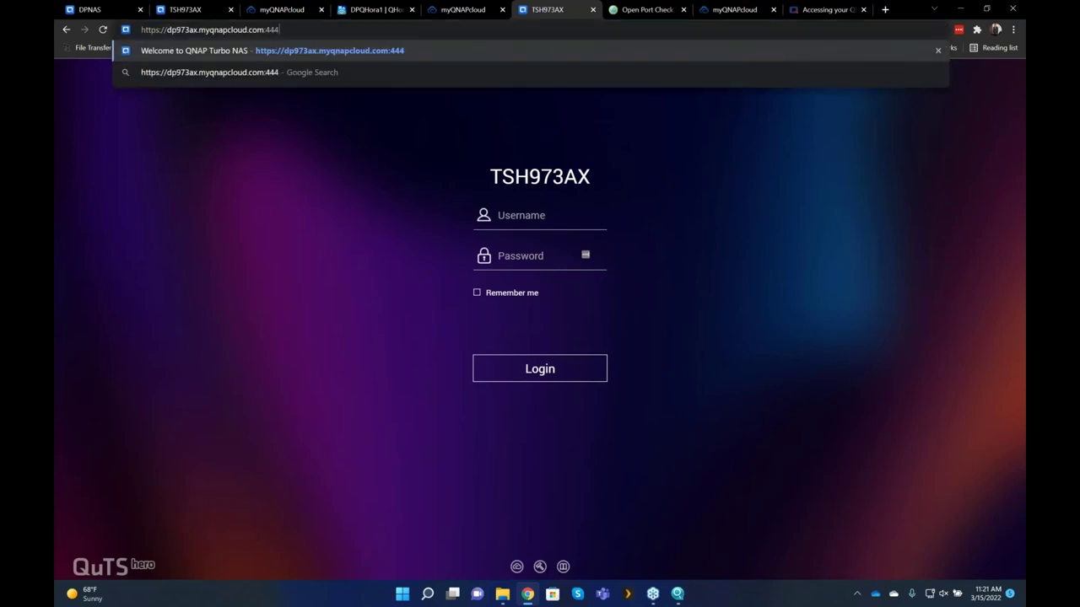
key("BackSpace")
type("5")
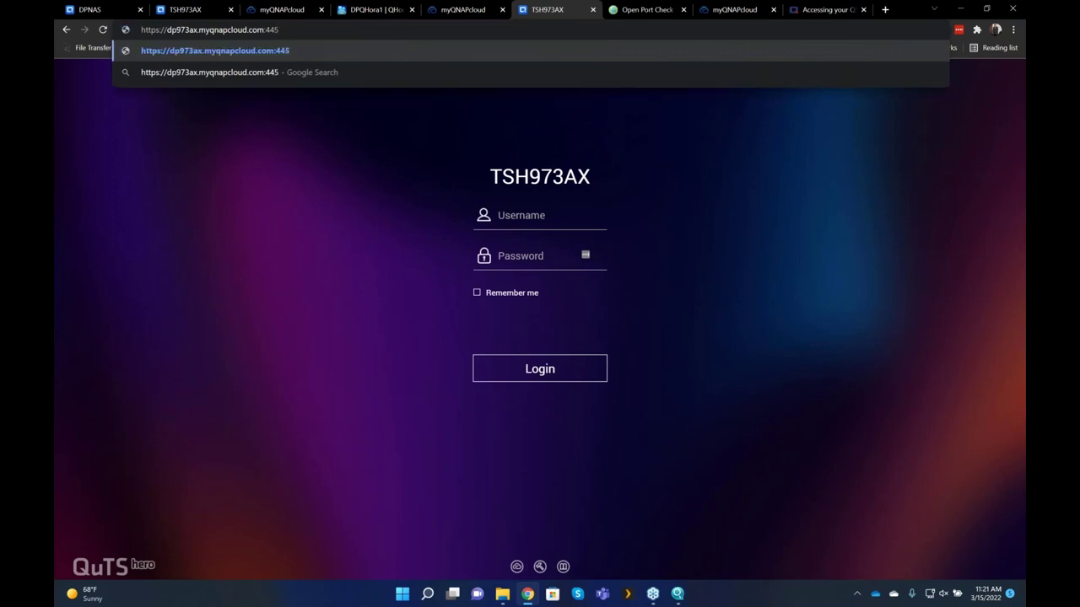
key("Return")
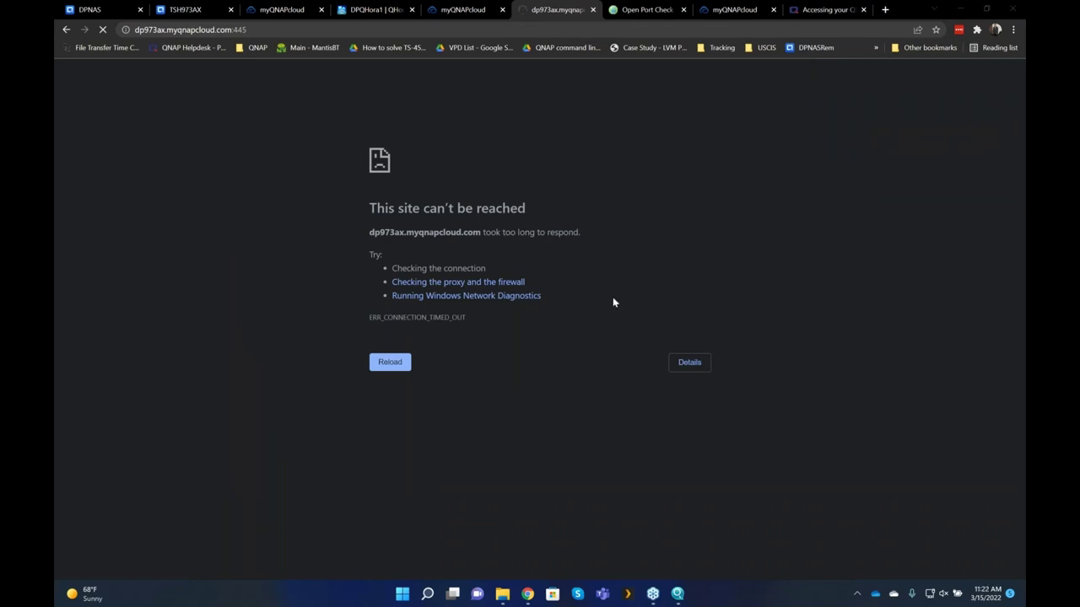
- Go to youtube.com in a new tab, search 'qnap college' and scroll the results
left_click(885, 9)
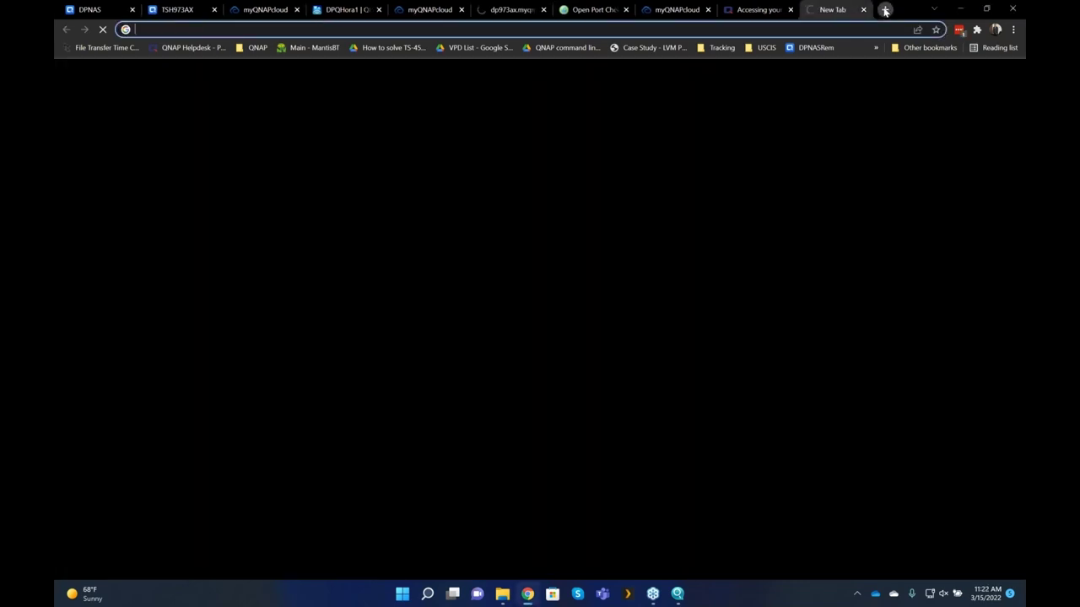
type("you")
key("Return")
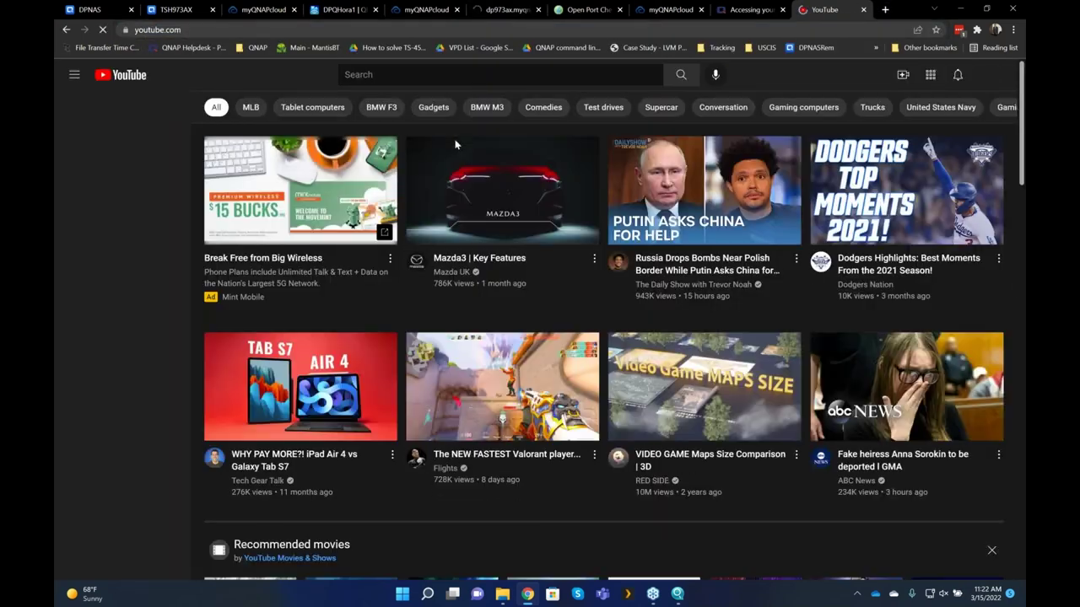
left_click(376, 75)
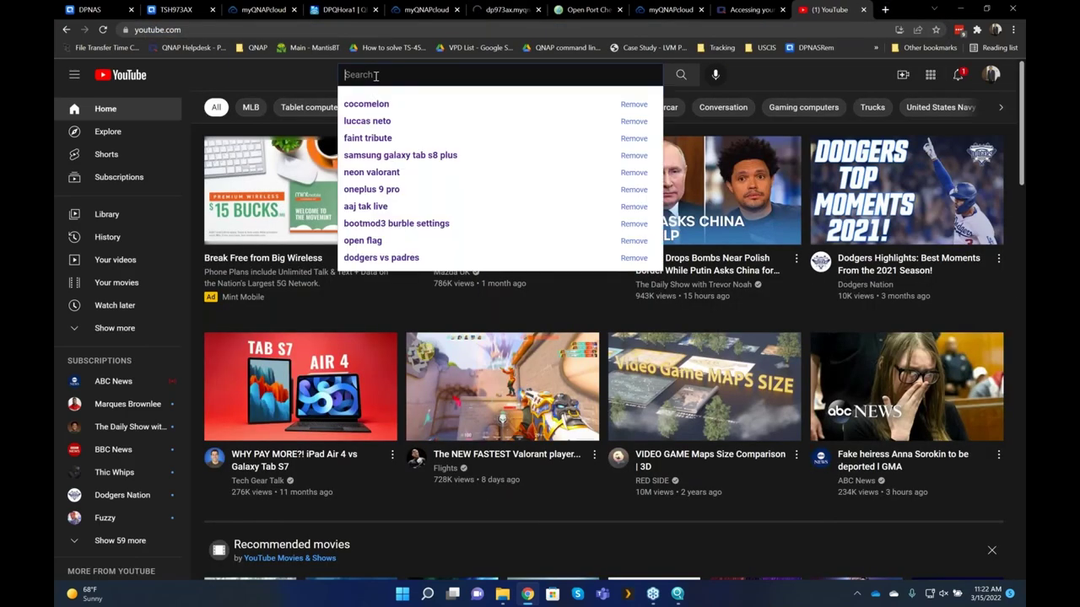
type("qna")
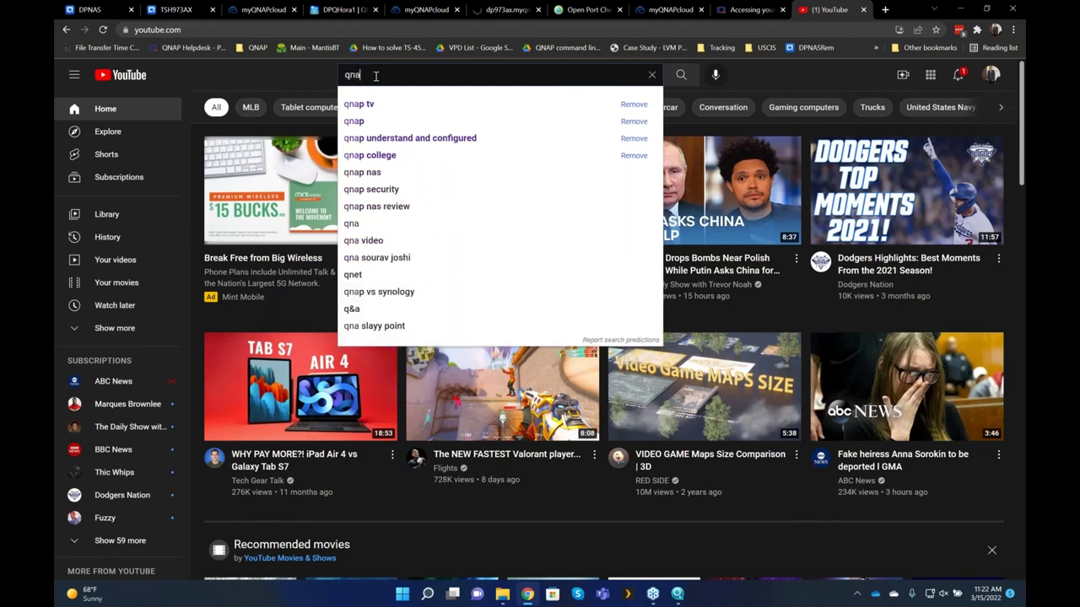
type("p colle")
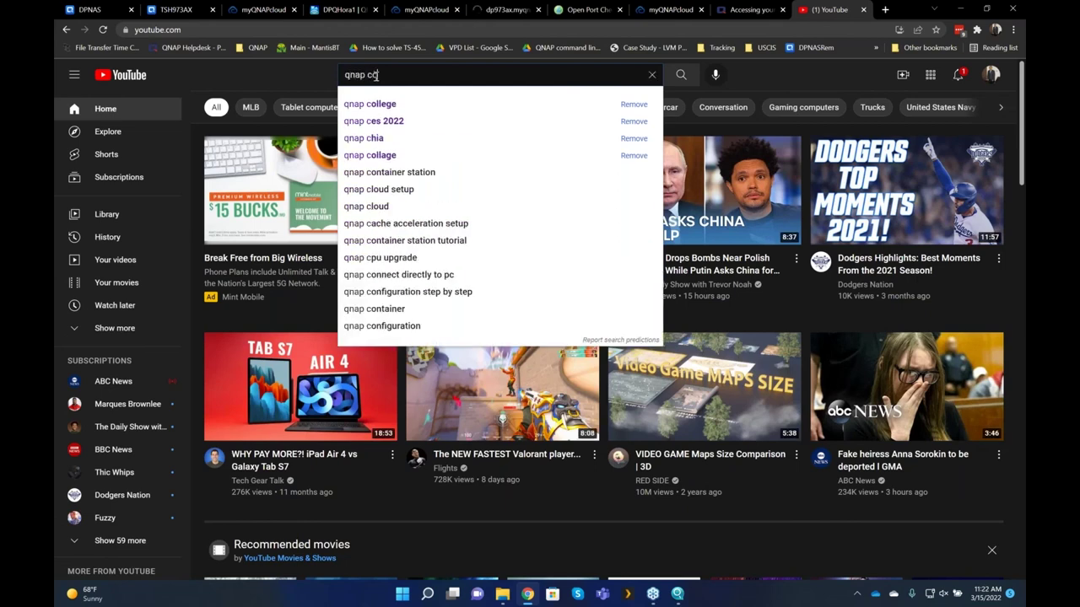
left_click(371, 105)
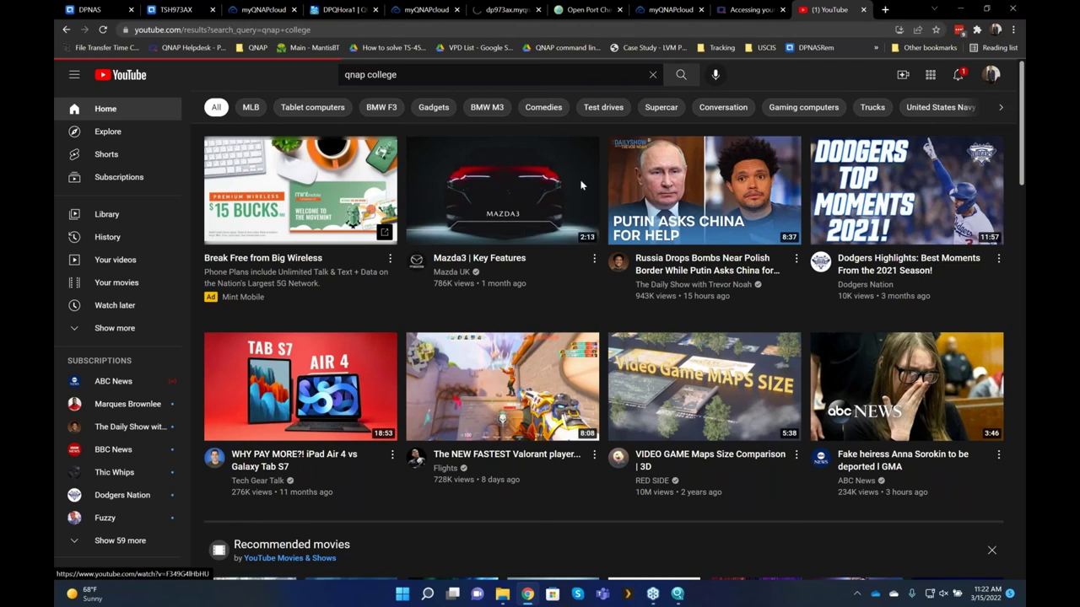
scroll(645, 185, "down", 3)
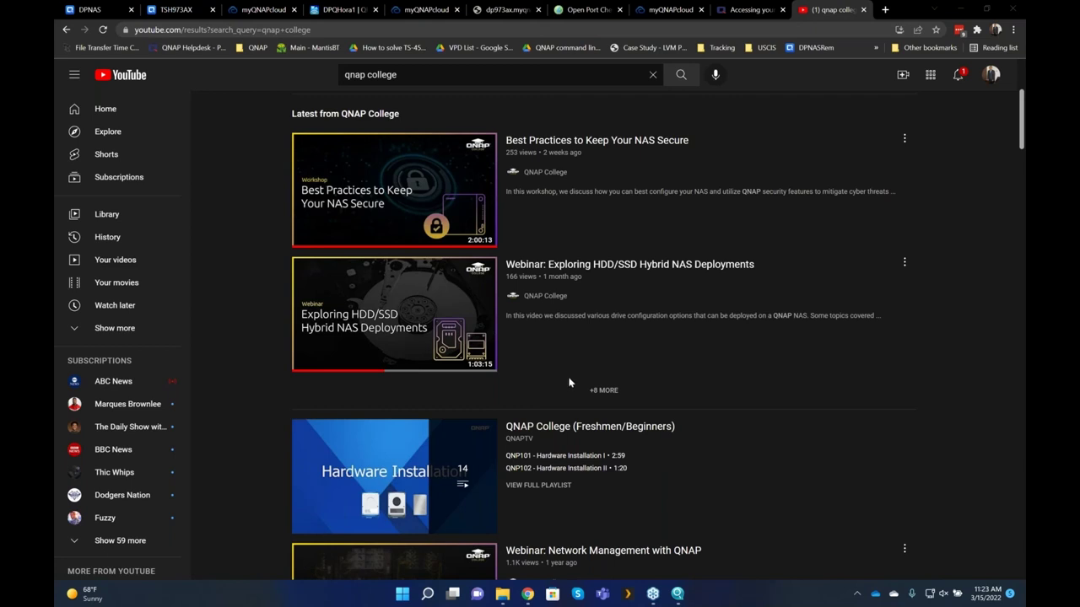
- Close the myQNAPcloud and App Center windows on the NAS desktop
left_click(194, 15)
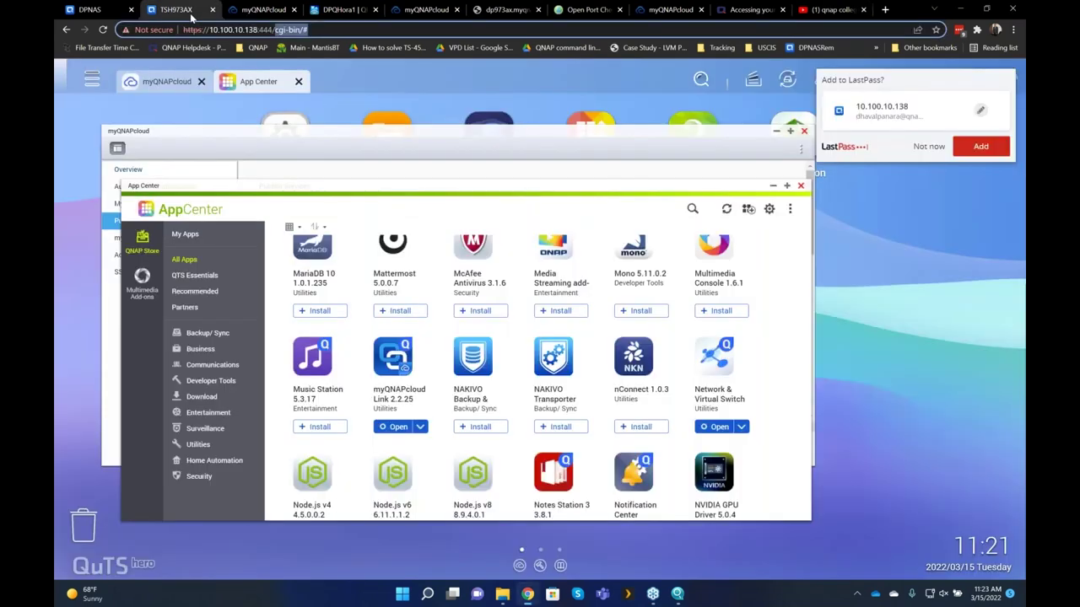
left_click(428, 142)
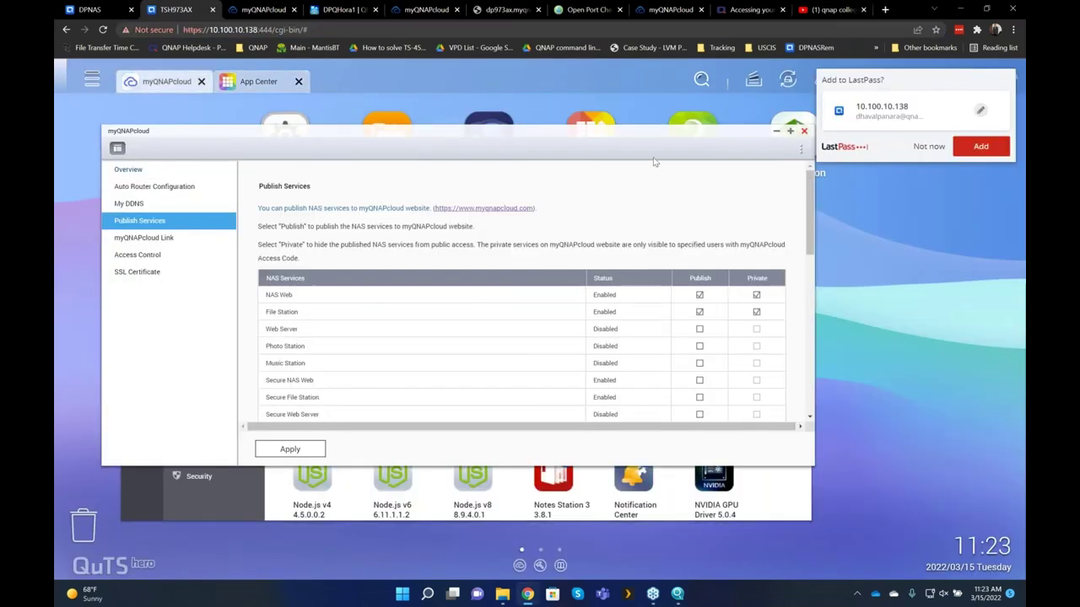
left_click(804, 131)
left_click_drag(491, 184, 474, 116)
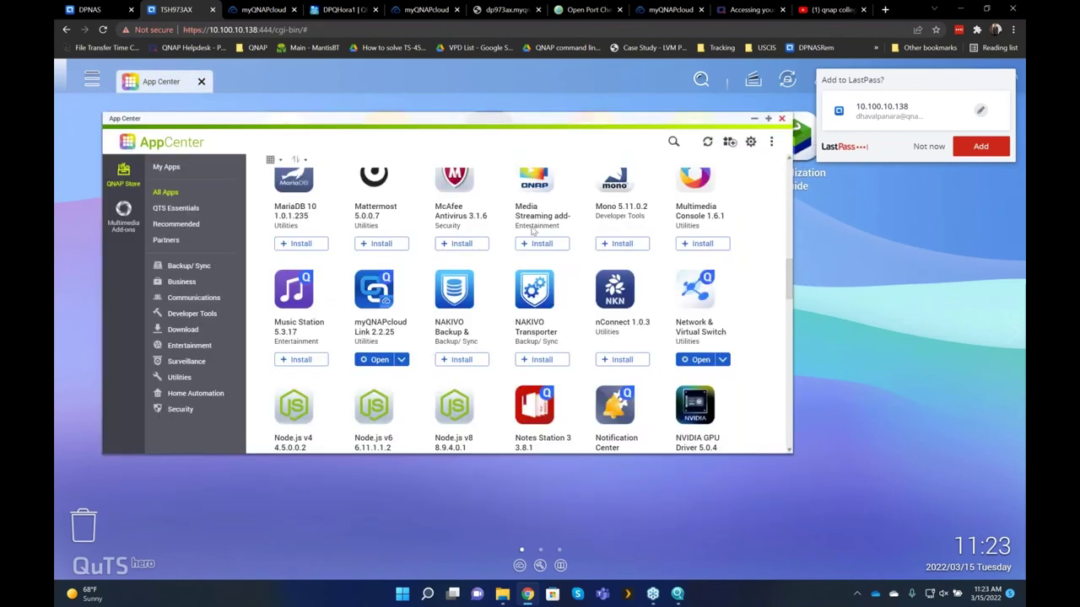
left_click(782, 120)
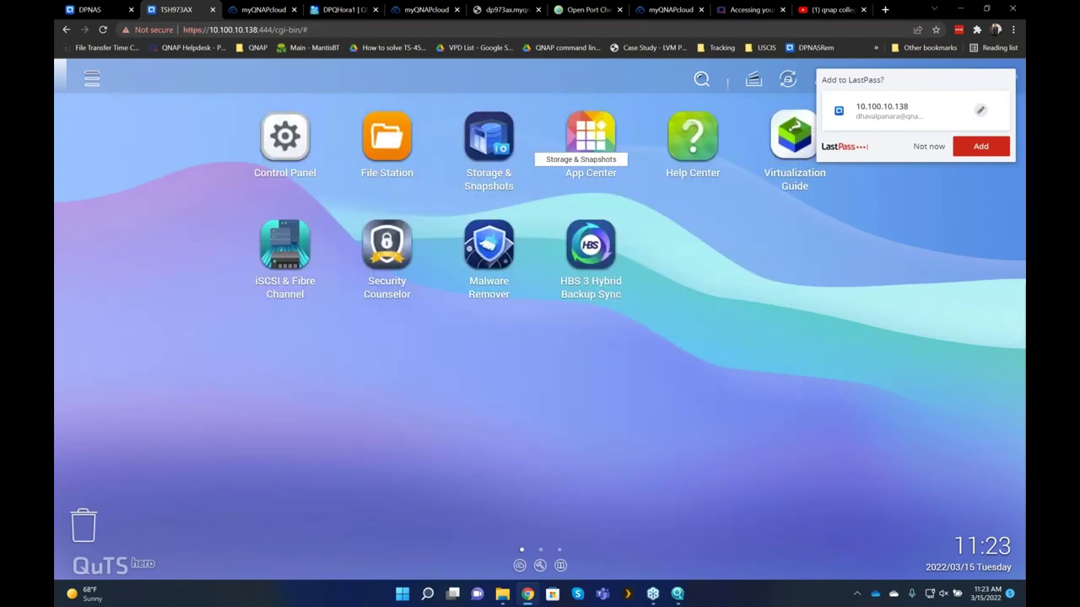
- Check the router's port forwarding rules, then relaunch App Center on the NAS desktop
left_click(338, 9)
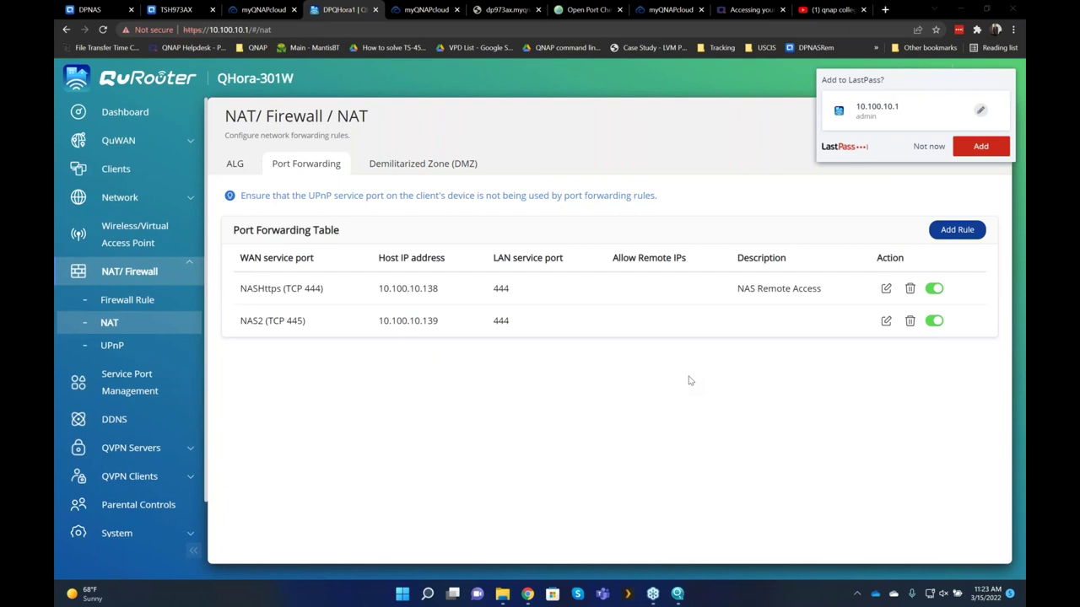
left_click(186, 8)
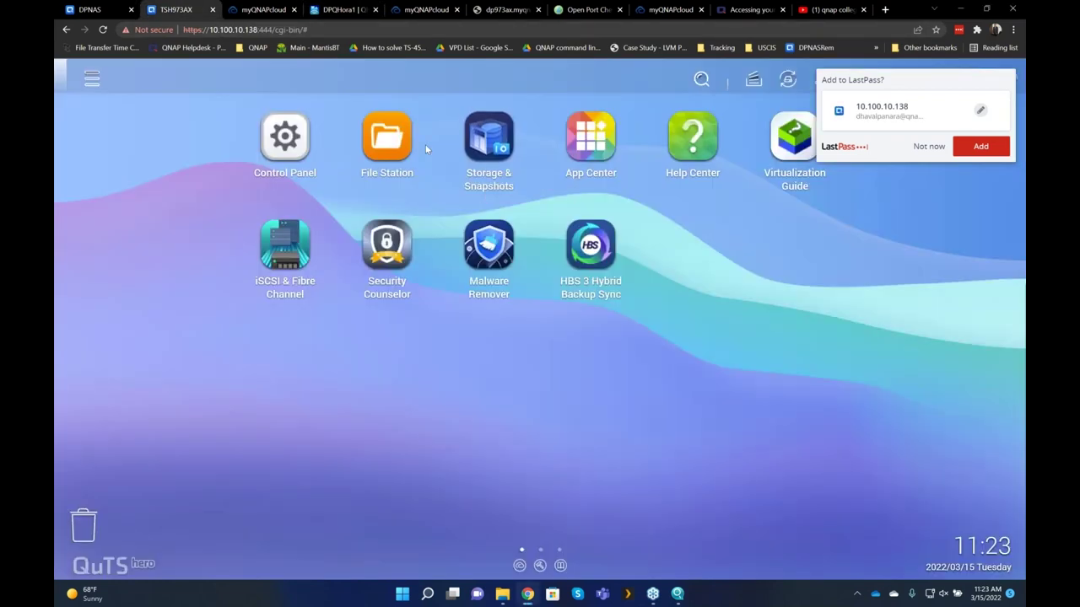
left_click(591, 144)
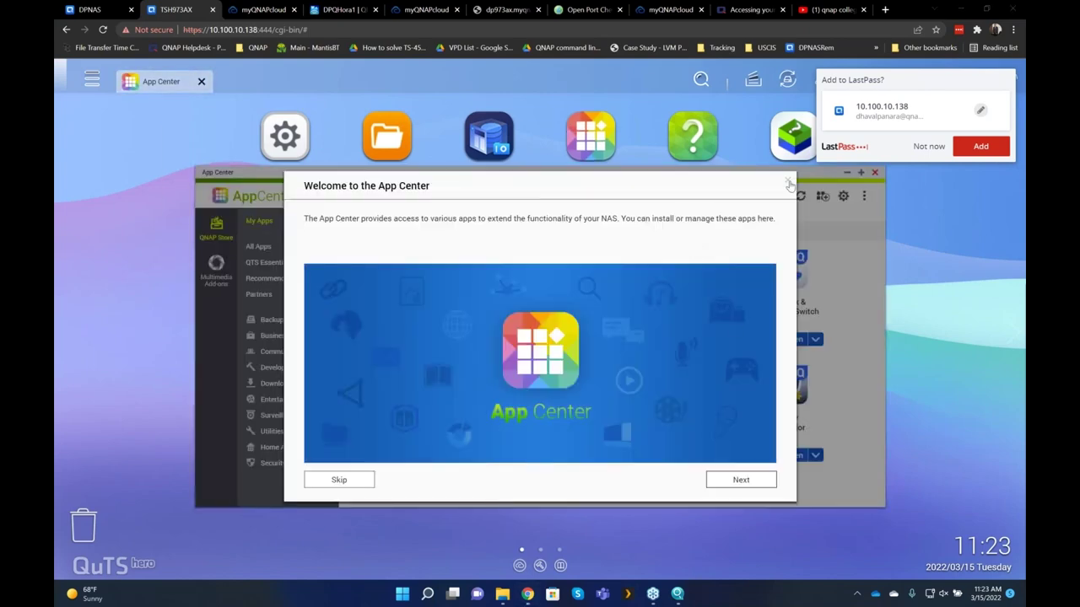
- Dismiss the App Center welcome and quick start prompt, and launch QuFirewall
left_click(787, 180)
left_click(609, 363)
left_click(552, 454)
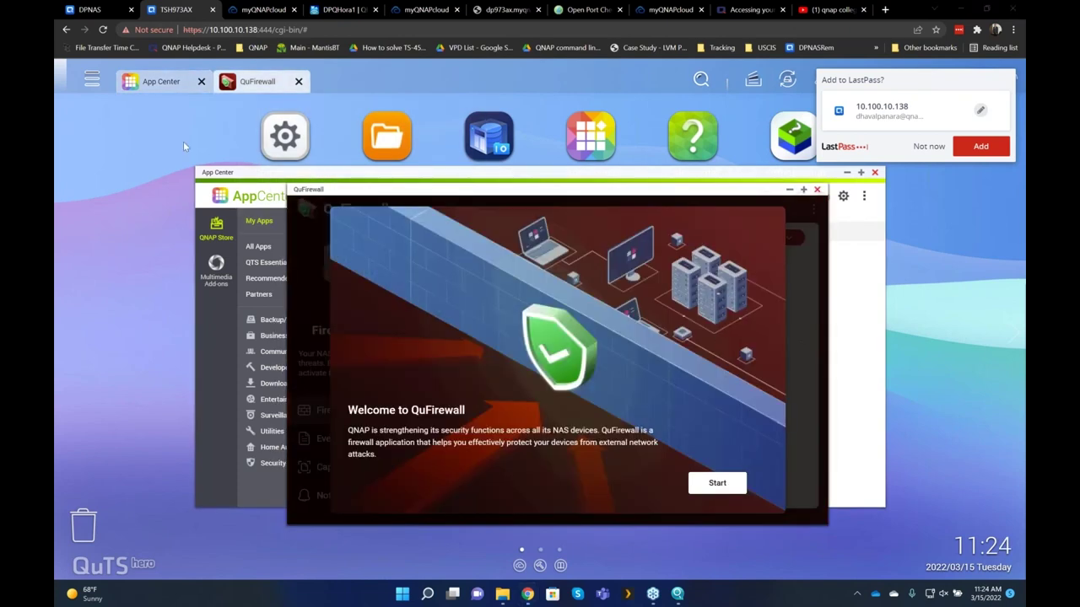
- Run the QuFirewall setup wizard with region United States and finish with the firewall enabled
left_click(717, 482)
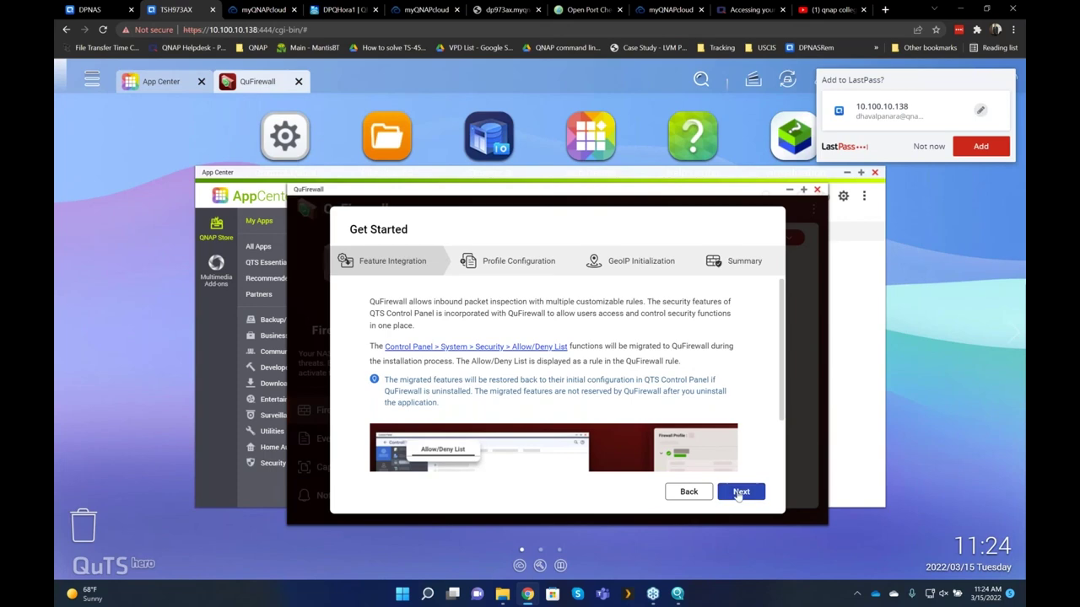
left_click(741, 492)
left_click(740, 492)
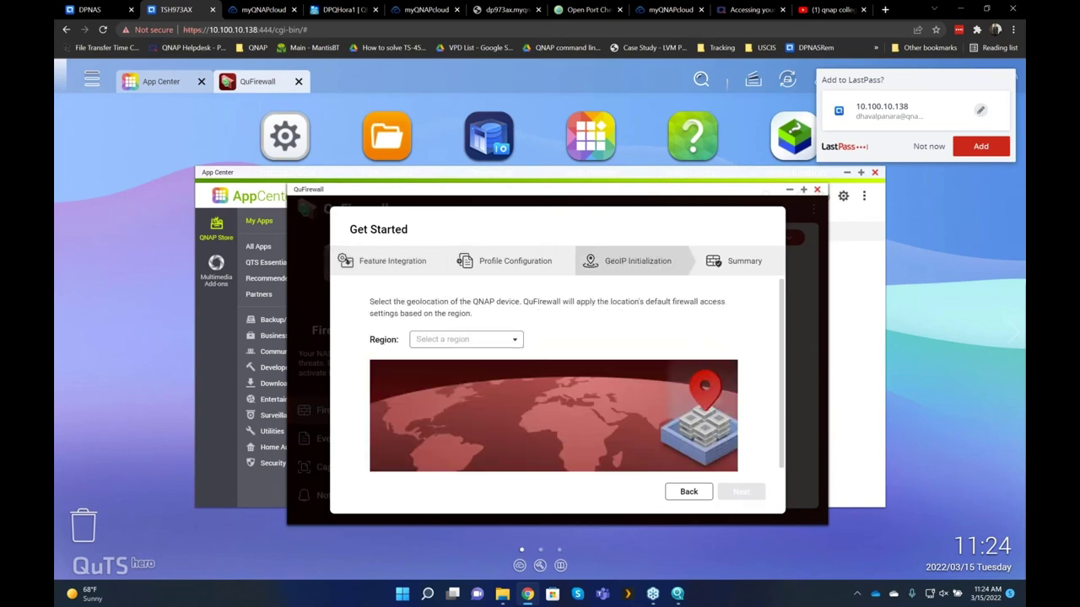
left_click(503, 340)
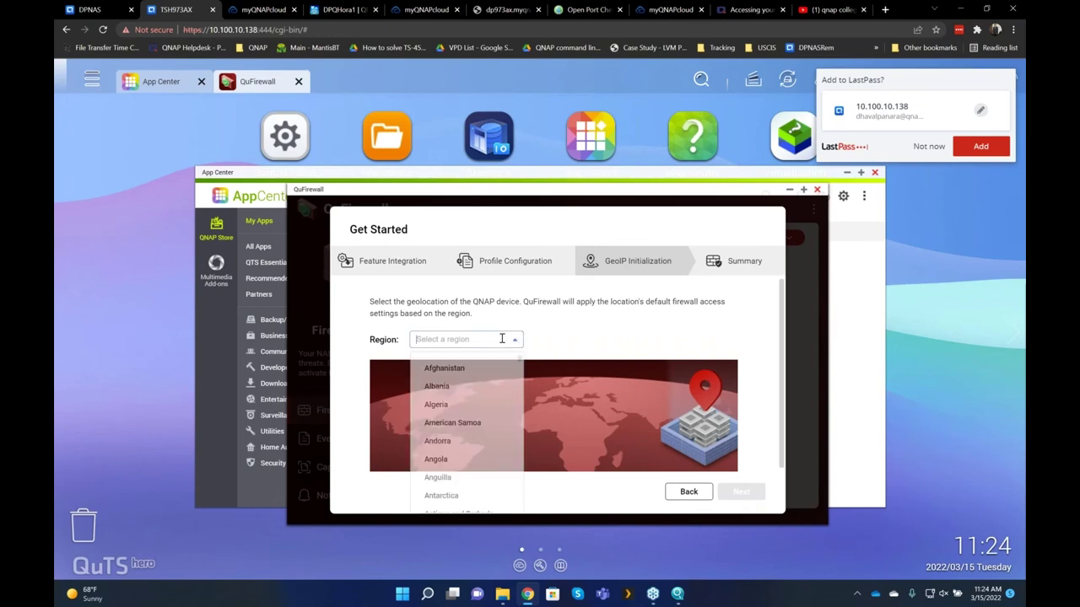
scroll(505, 385, "down", 1)
scroll(505, 384, "down", 8)
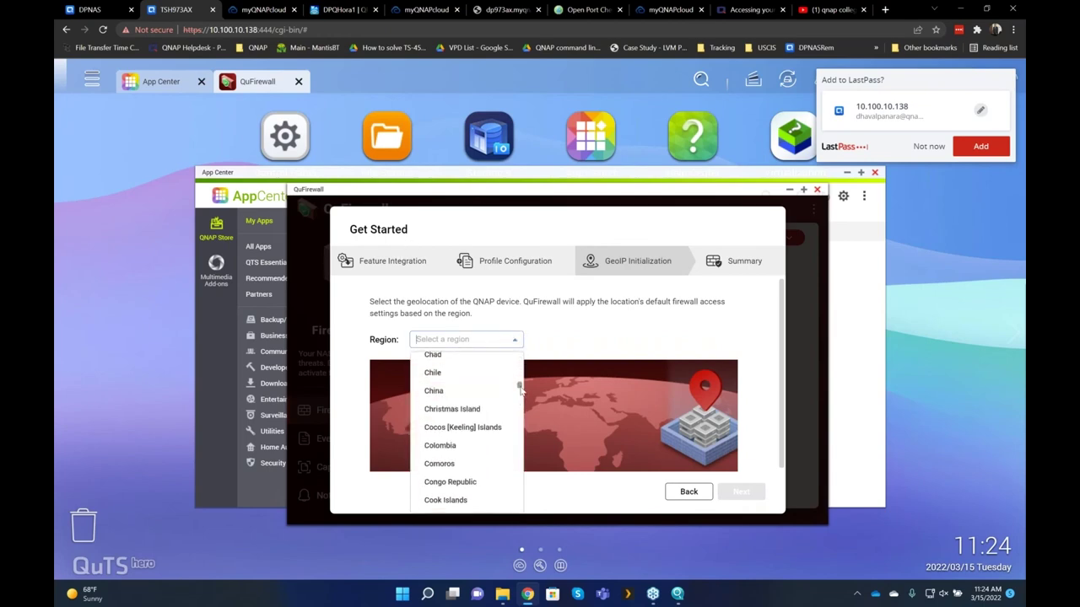
left_click_drag(519, 388, 519, 506)
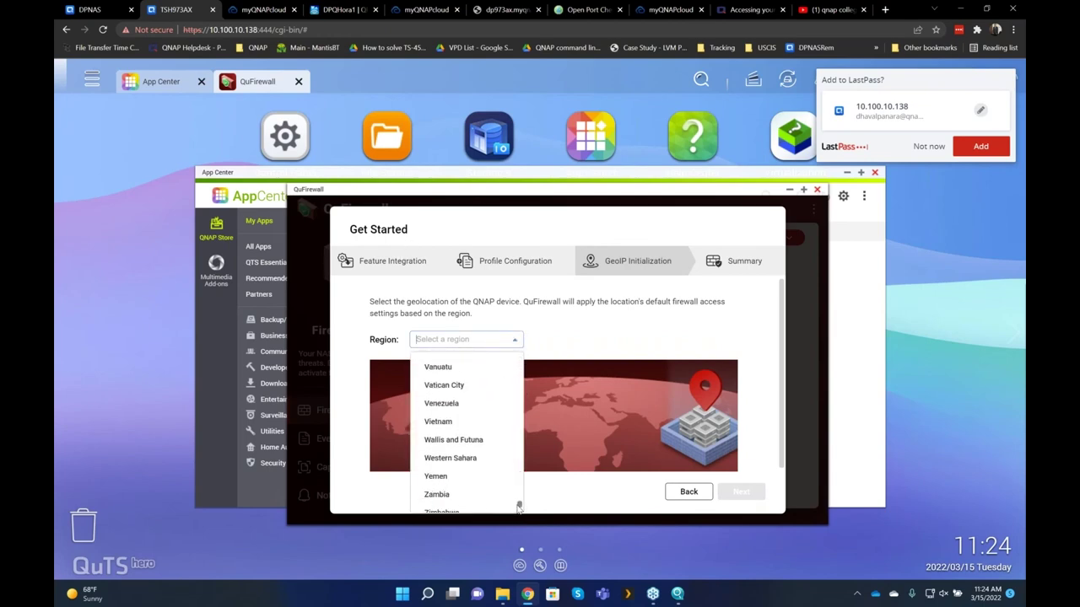
scroll(519, 506, "up", 3)
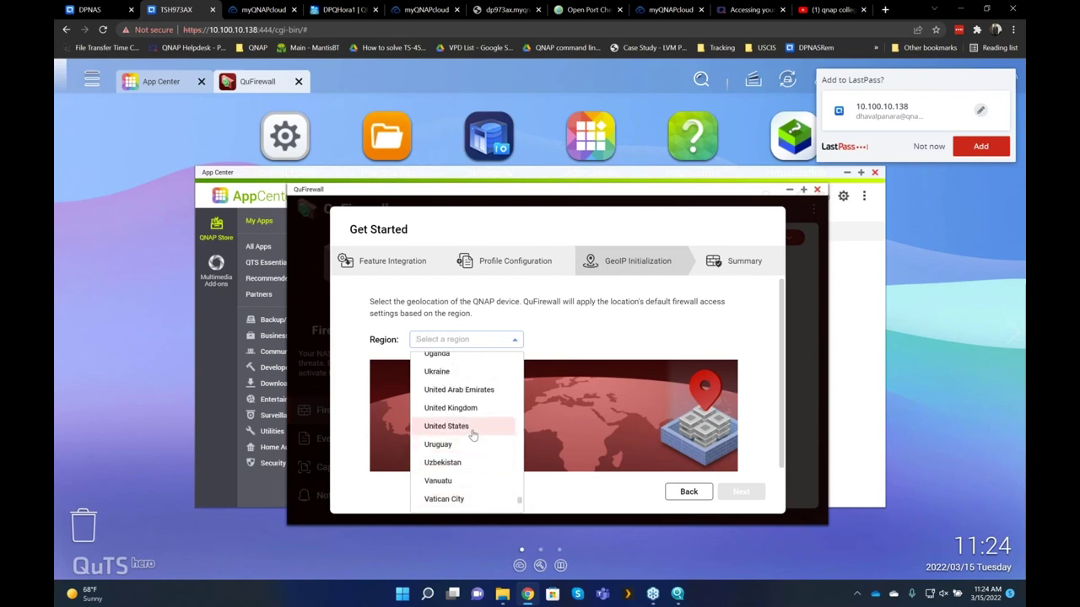
left_click(500, 425)
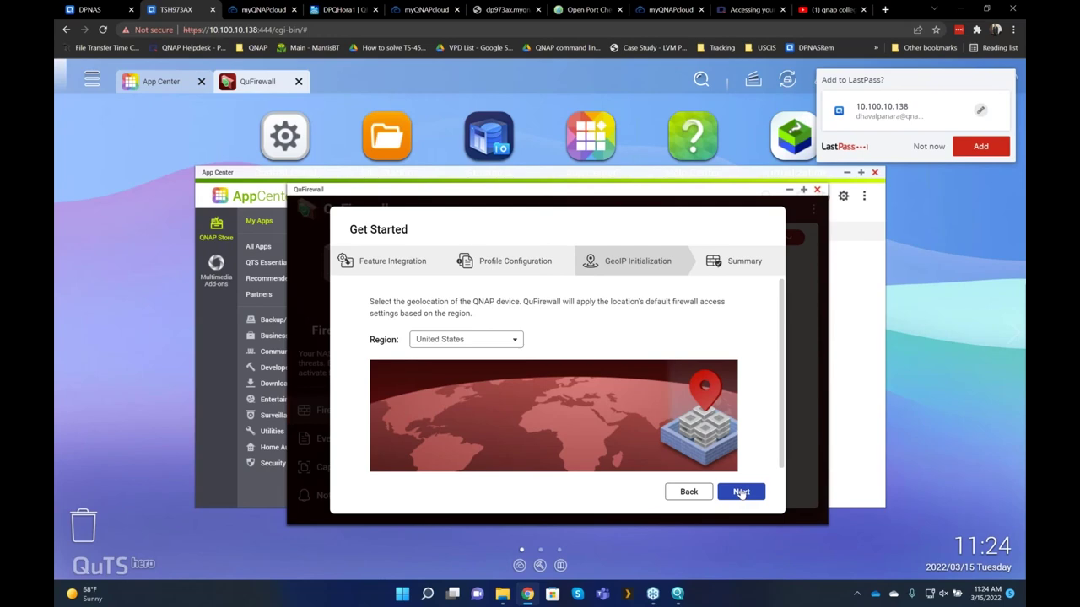
left_click(740, 493)
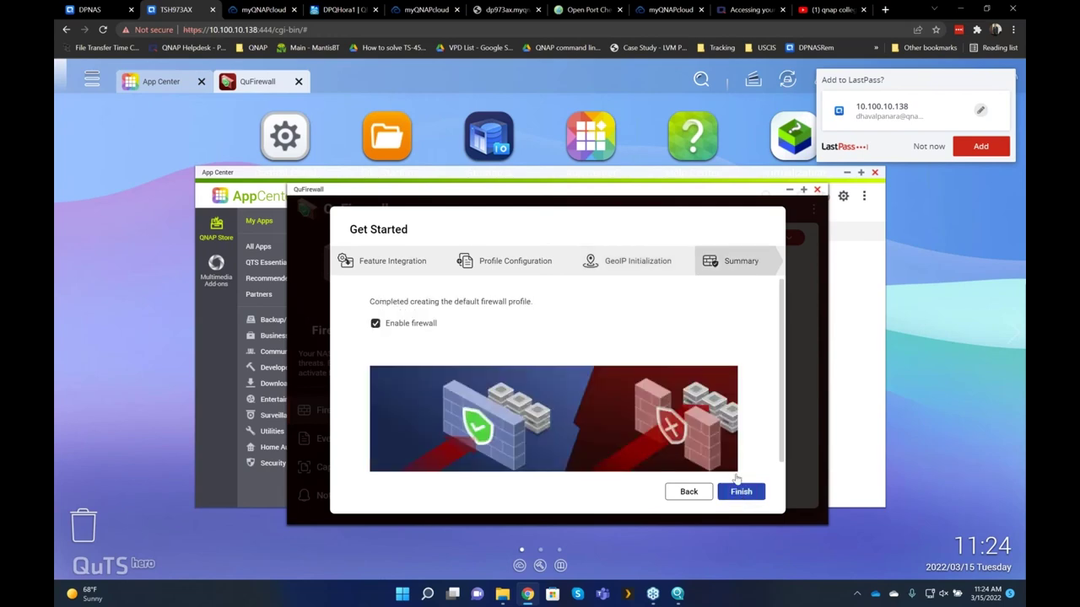
left_click(751, 499)
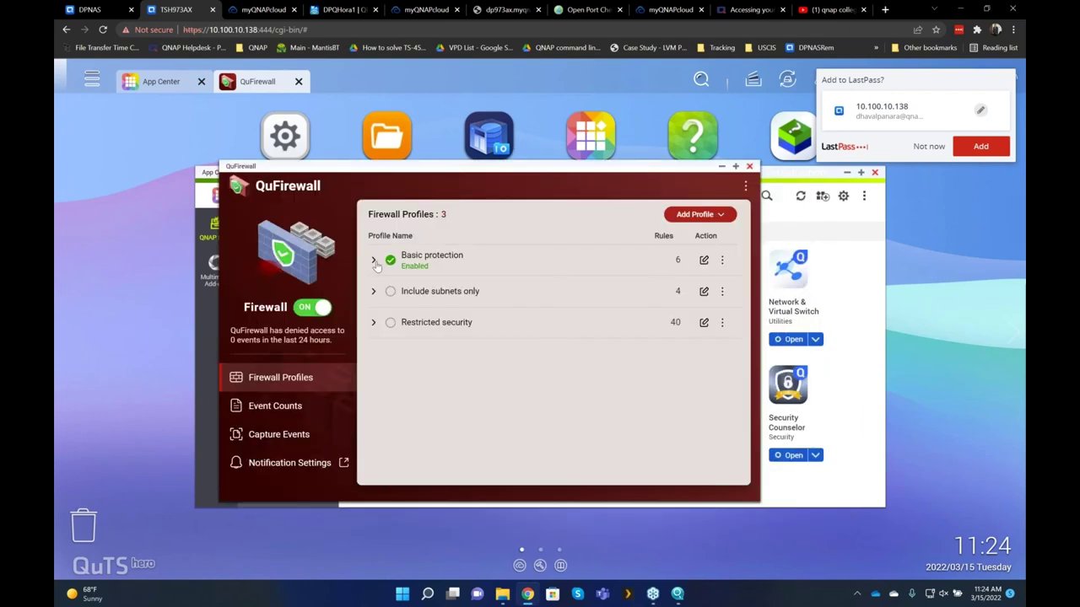
- Expand the Basic protection profile and scroll through its rules
left_click(374, 260)
scroll(575, 342, "down", 2)
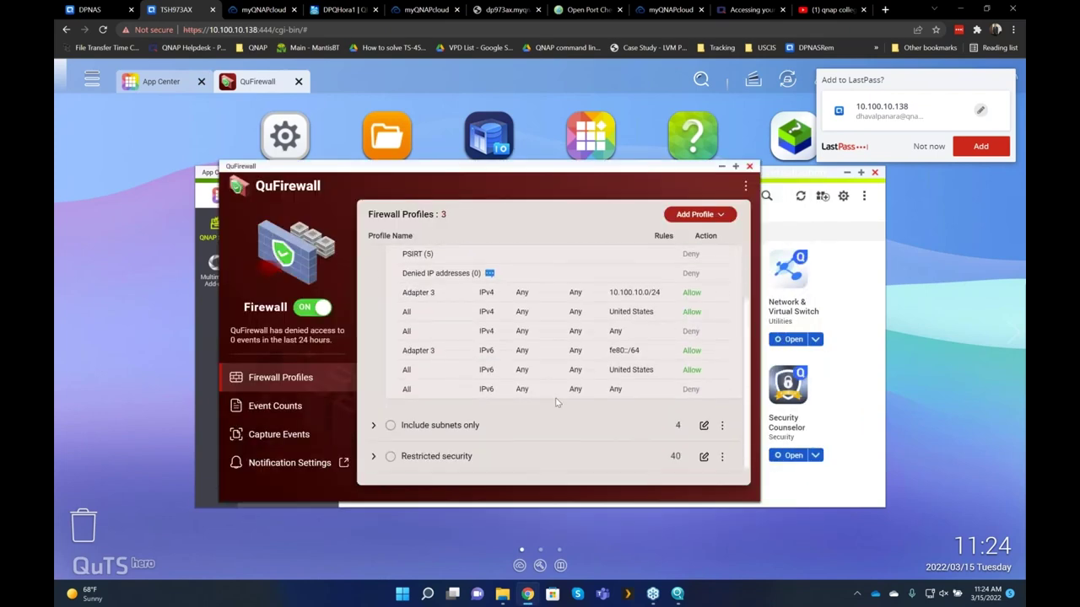
scroll(645, 350, "up", 2)
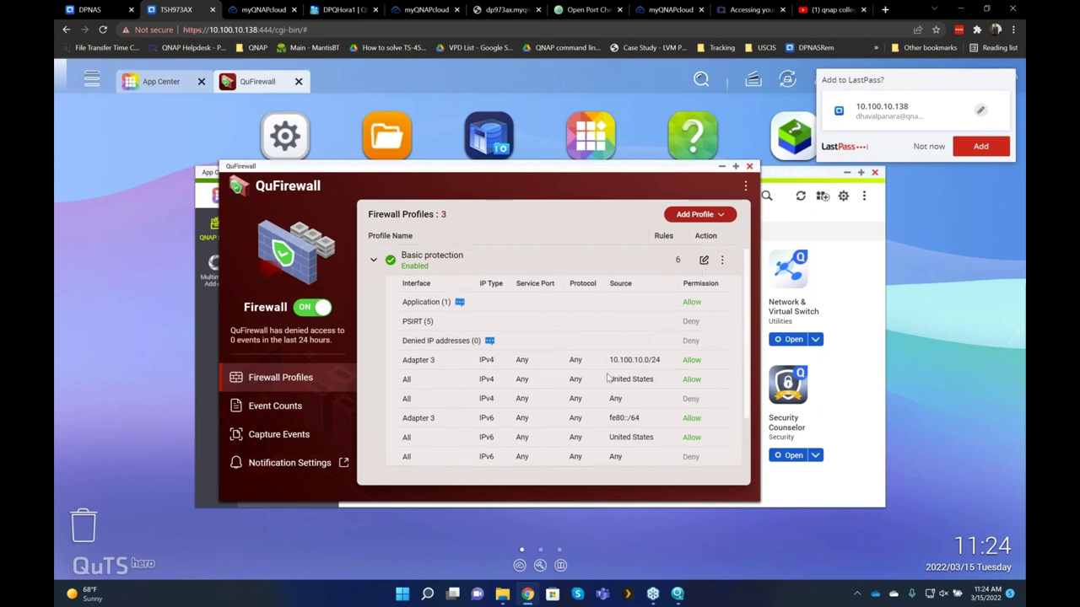
scroll(608, 379, "down", 2)
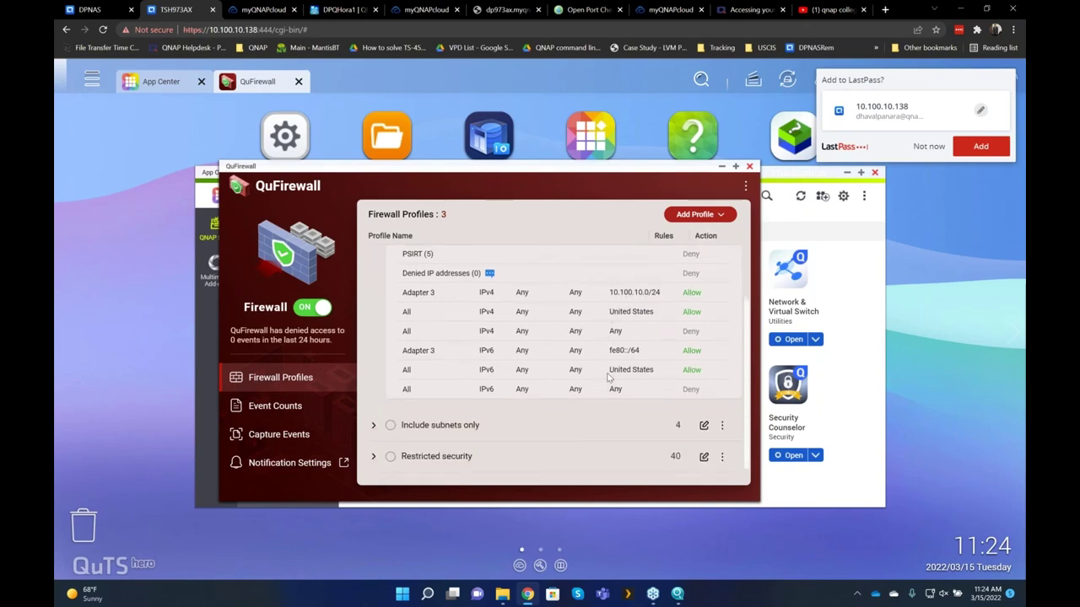
scroll(591, 392, "up", 2)
scroll(573, 405, "down", 2)
- Expand the Include subnets only and Restricted security profiles and scroll their rules
left_click(374, 425)
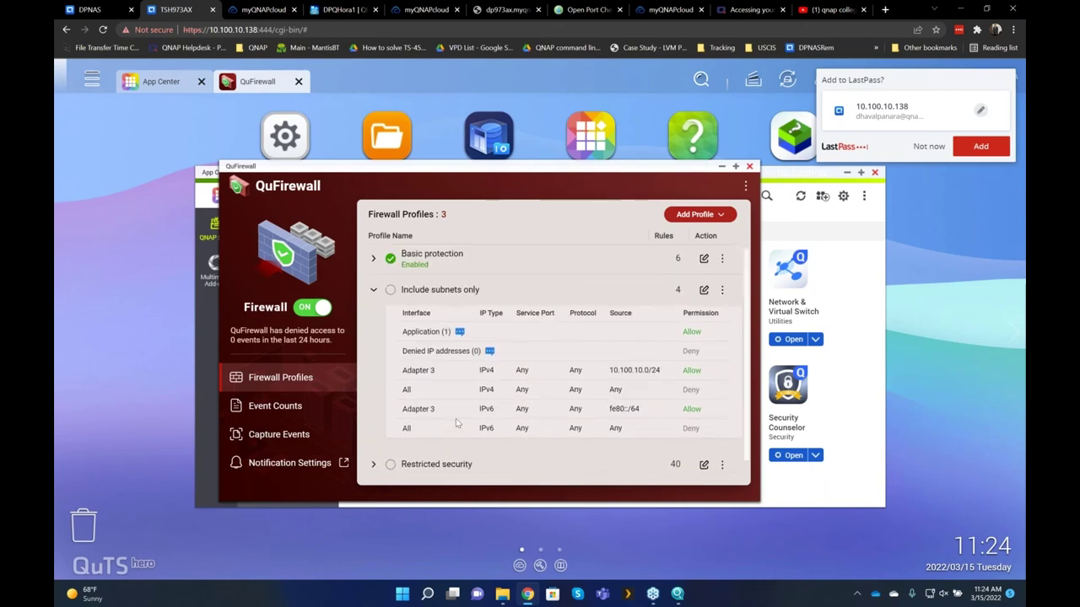
left_click(373, 456)
scroll(501, 385, "down", 5)
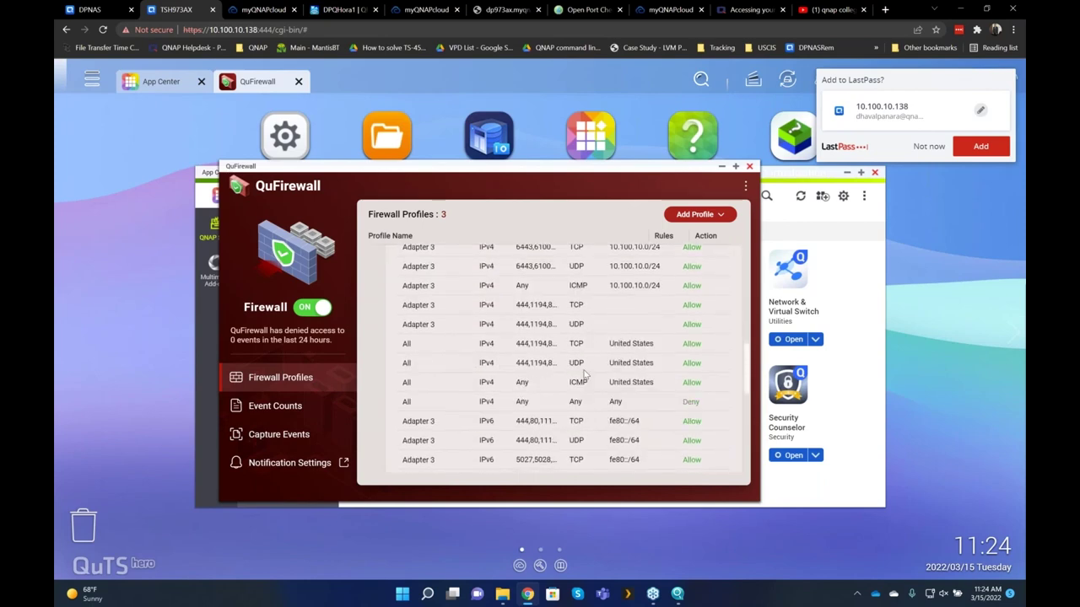
scroll(585, 374, "up", 1)
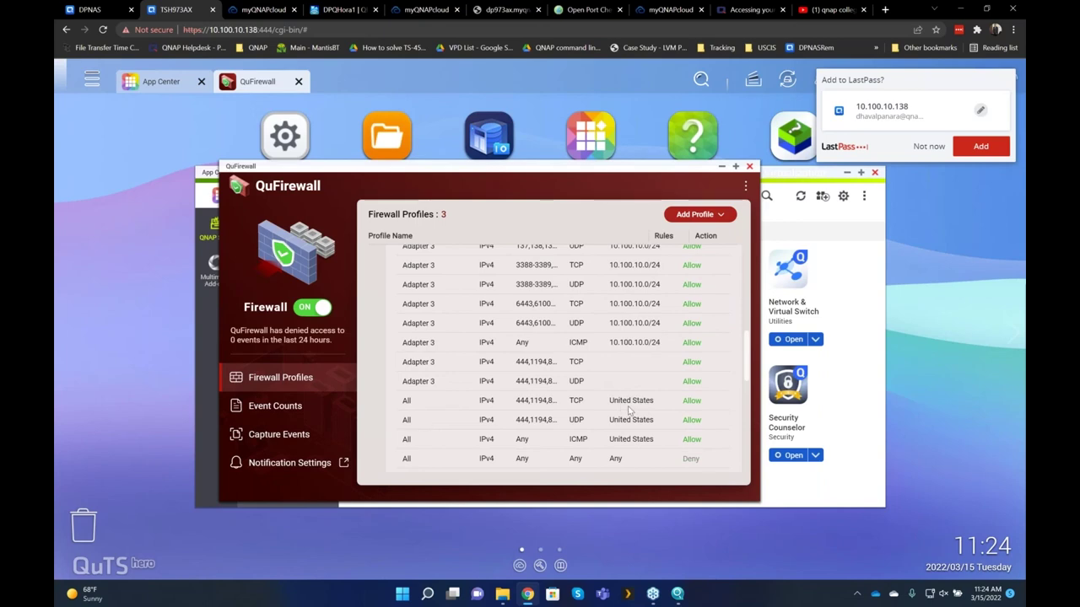
scroll(629, 411, "up", 5)
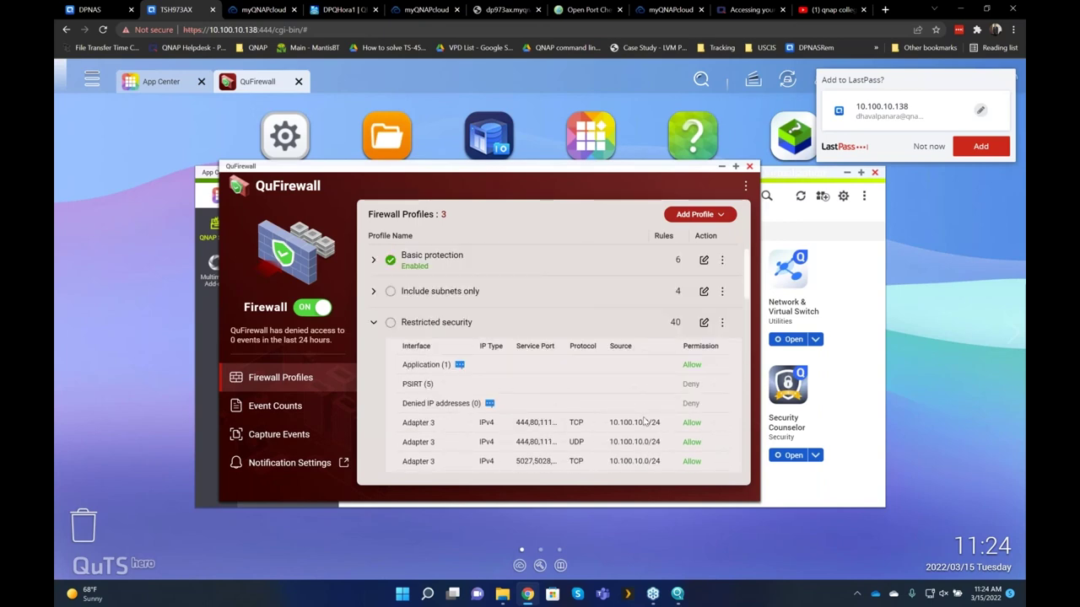
scroll(646, 420, "down", 5)
scroll(650, 418, "up", 5)
- Draft a Restricted security deny rule for Afghanistan, Albania, Algeria and American Samoa
left_click(705, 325)
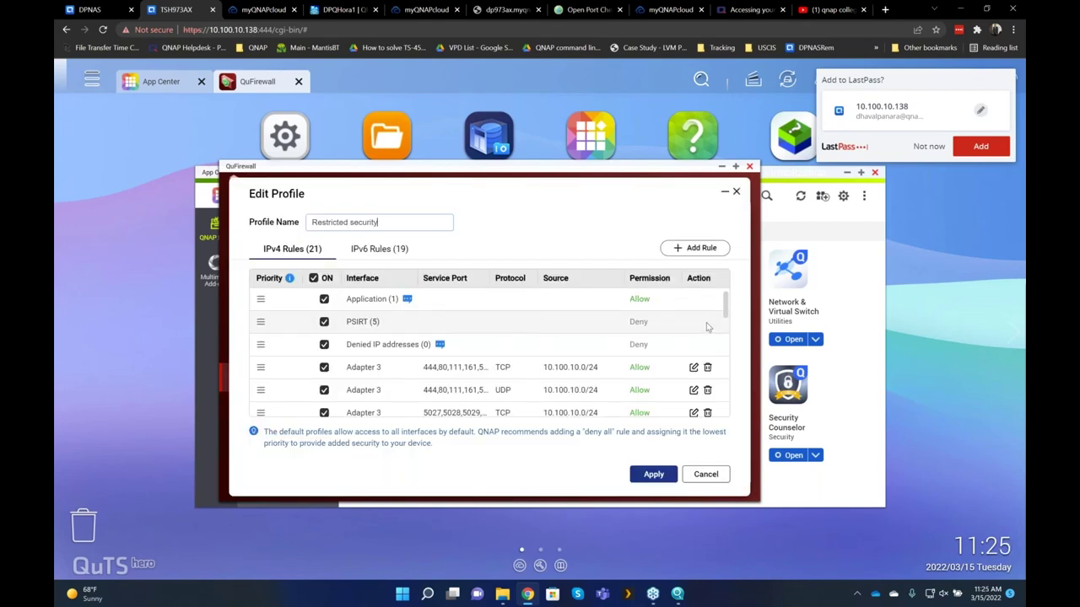
left_click(689, 250)
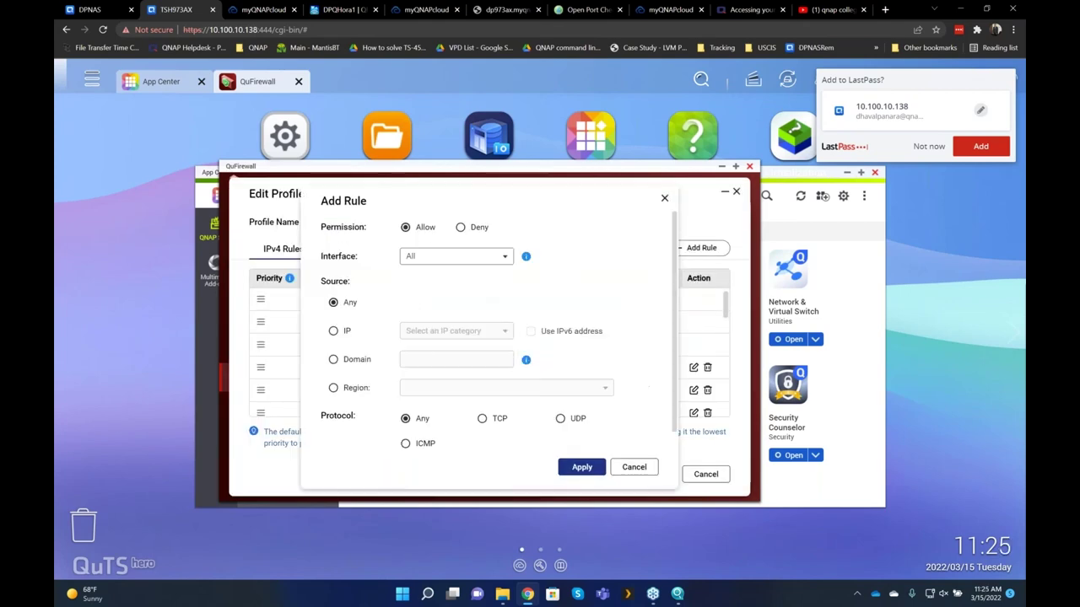
scroll(396, 319, "down", 1)
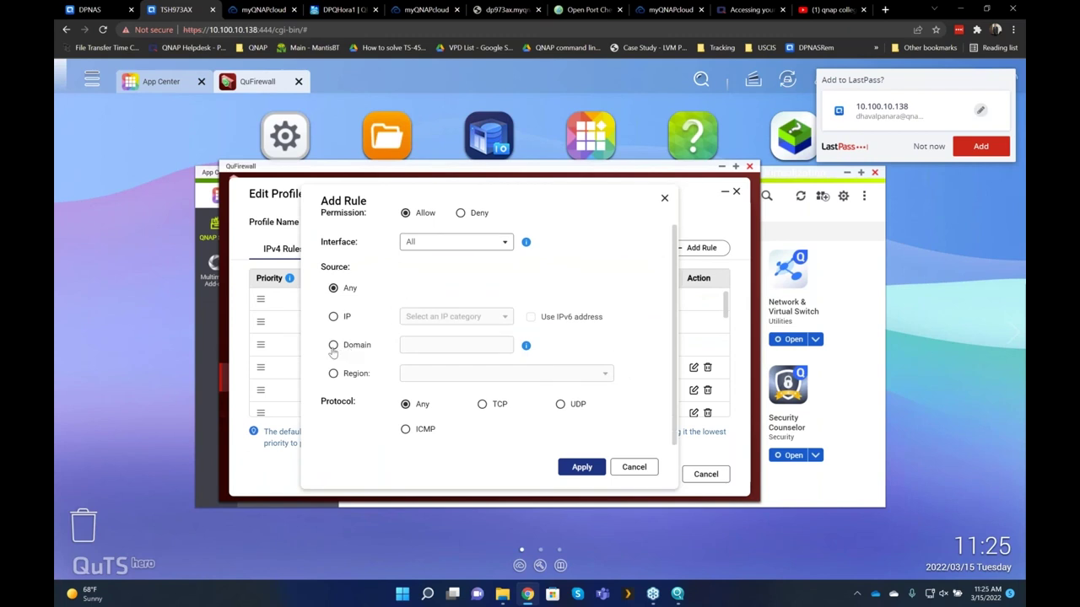
left_click(333, 373)
left_click(472, 374)
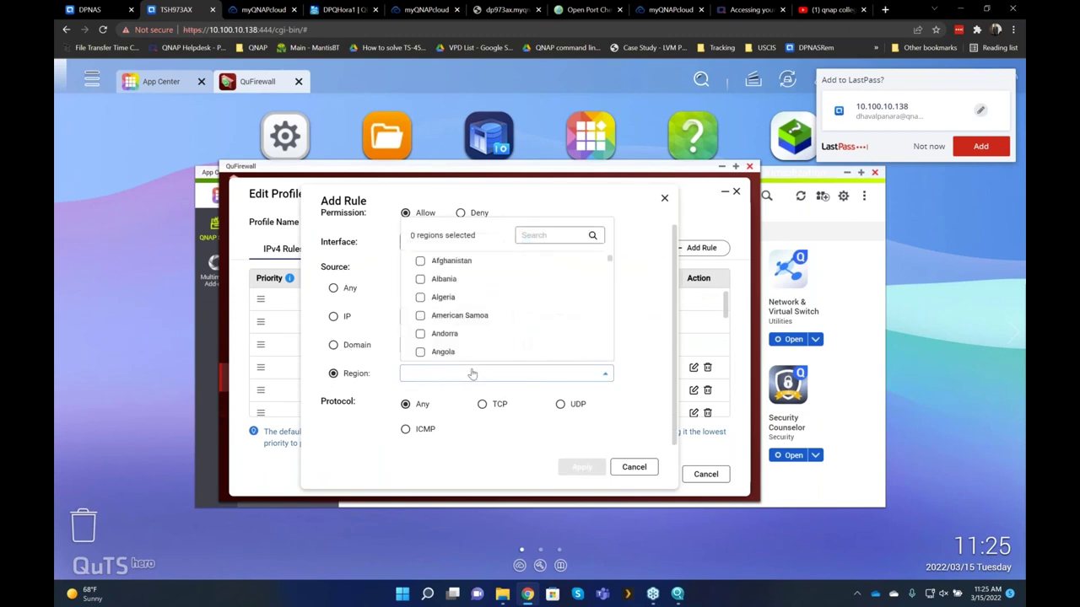
left_click(420, 261)
left_click(420, 280)
left_click(420, 297)
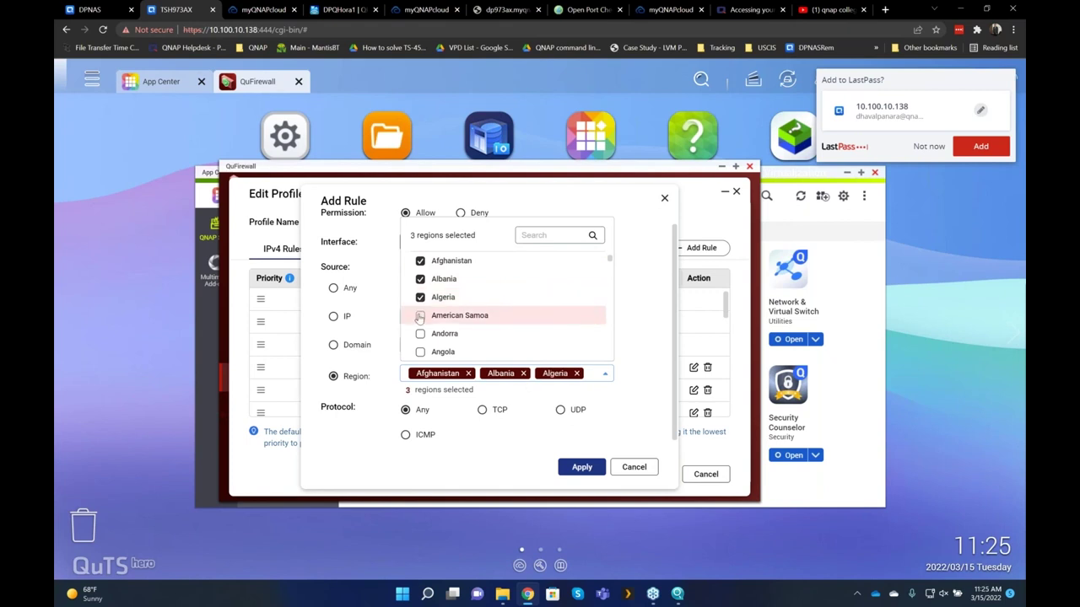
left_click(420, 315)
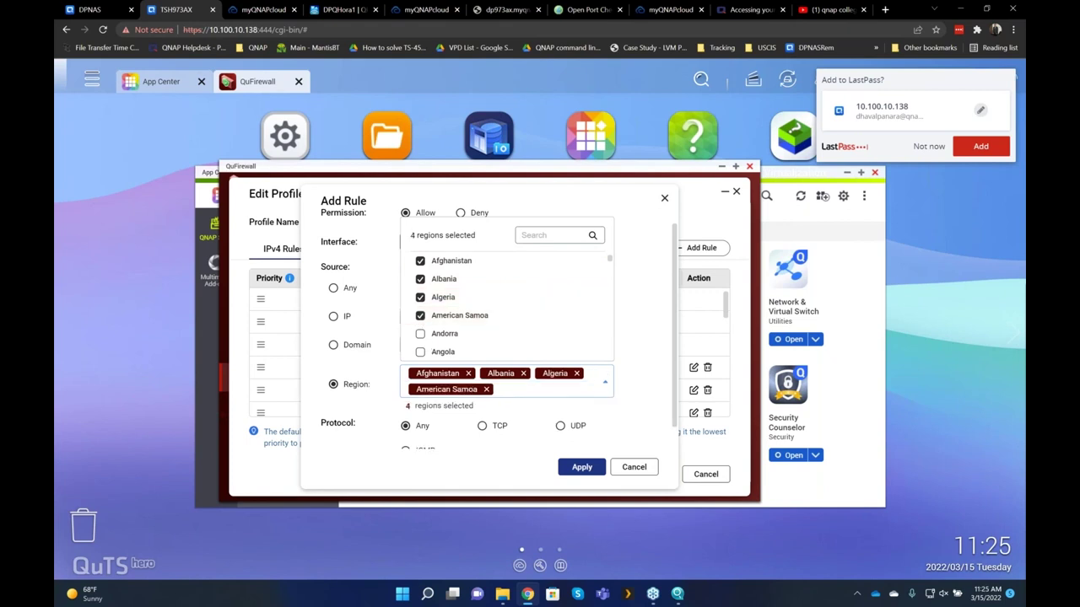
left_click(354, 439)
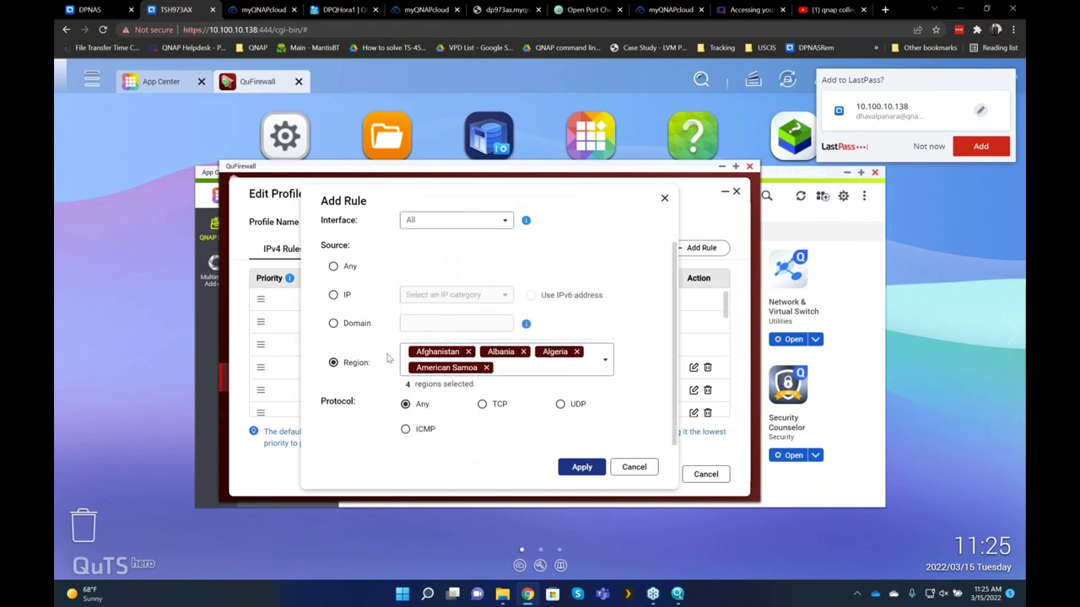
scroll(388, 356, "up", 1)
left_click(460, 228)
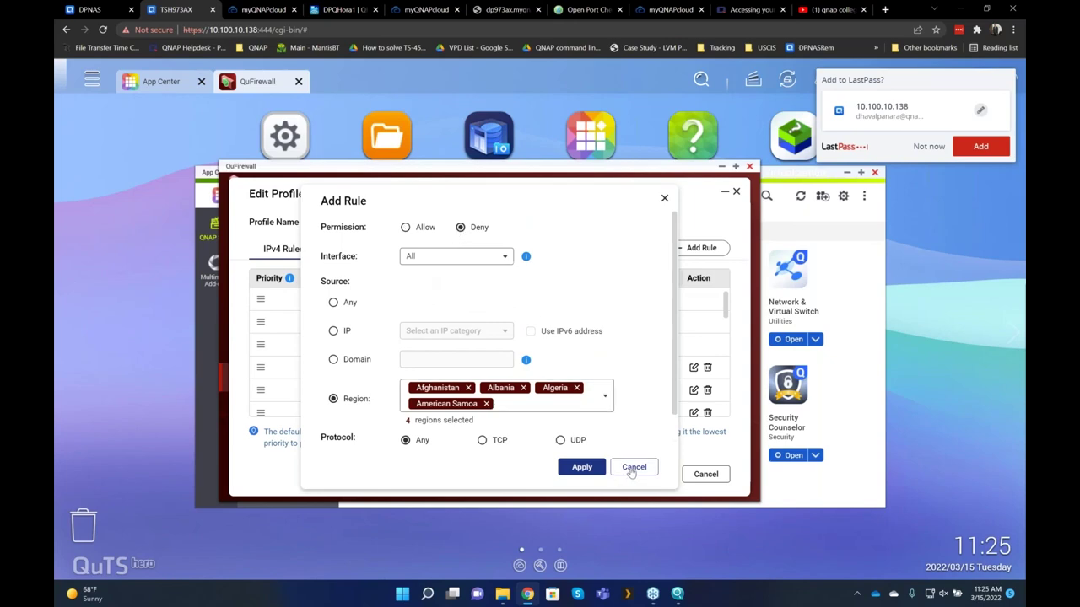
- Discard the new rule and profile edits, then close QuFirewall
left_click(633, 469)
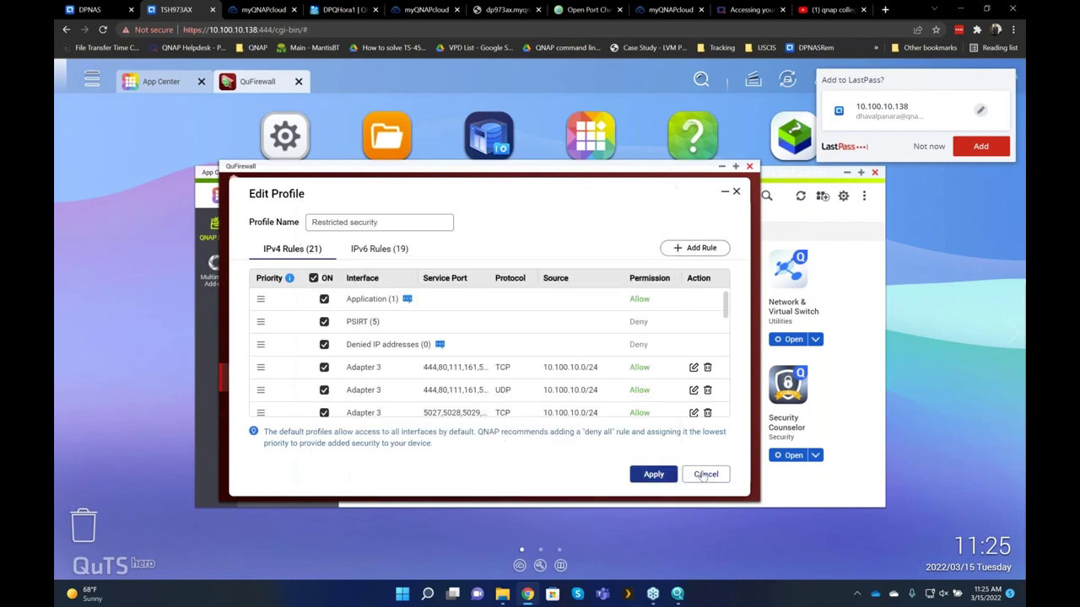
left_click(704, 474)
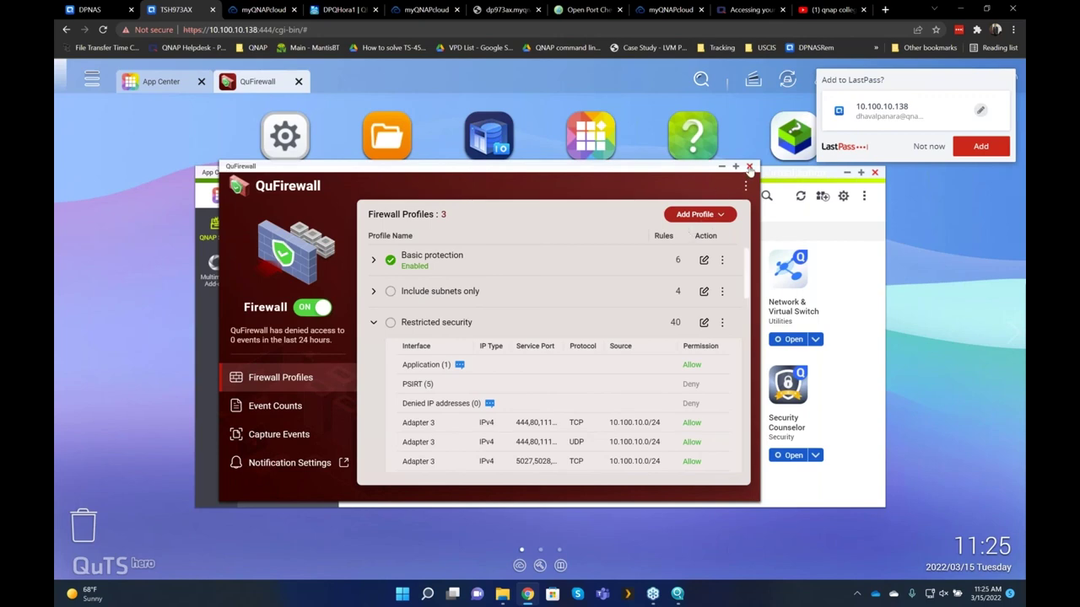
left_click(749, 167)
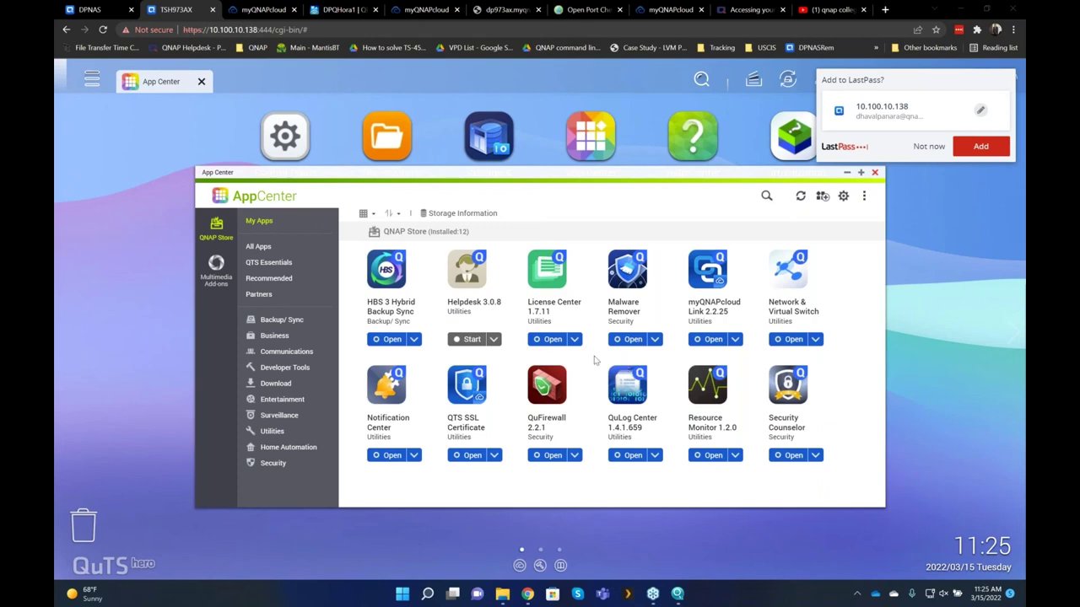
- Open Control Panel, then launch myQNAPcloud from the main menu's system apps
left_click(202, 84)
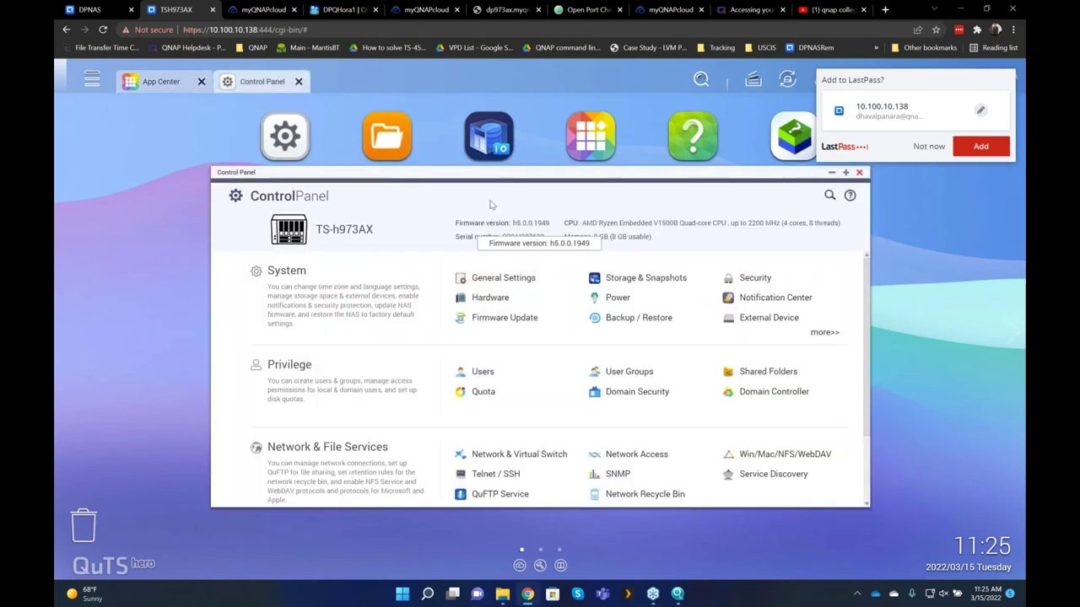
left_click(152, 81)
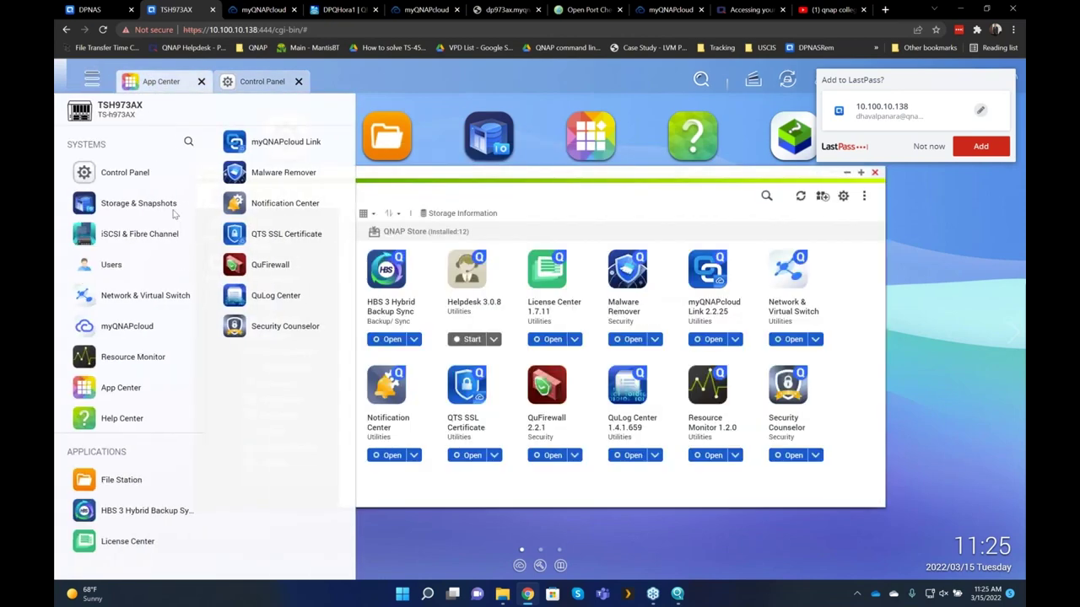
left_click(126, 327)
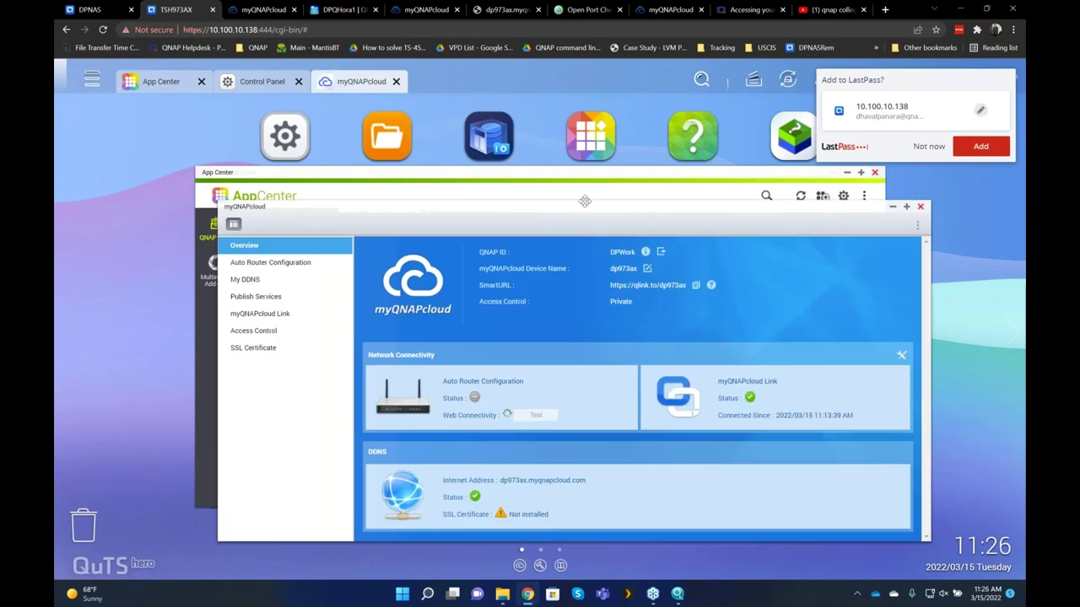
- Shift the myQNAPcloud window left and review Publish Services, where NAS Web and File Station are private
left_click_drag(590, 206, 492, 194)
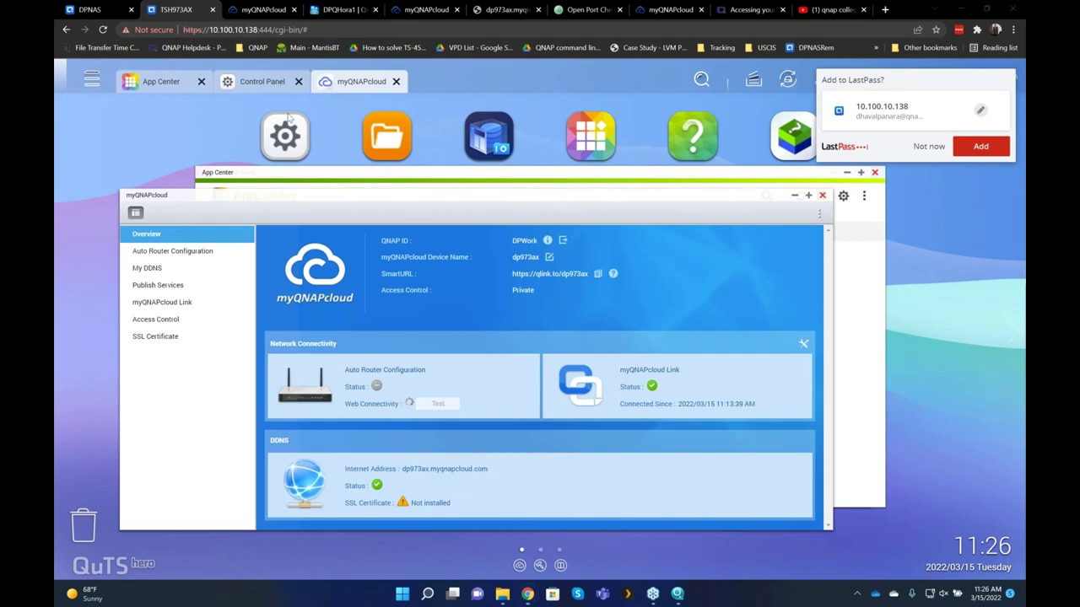
left_click(158, 285)
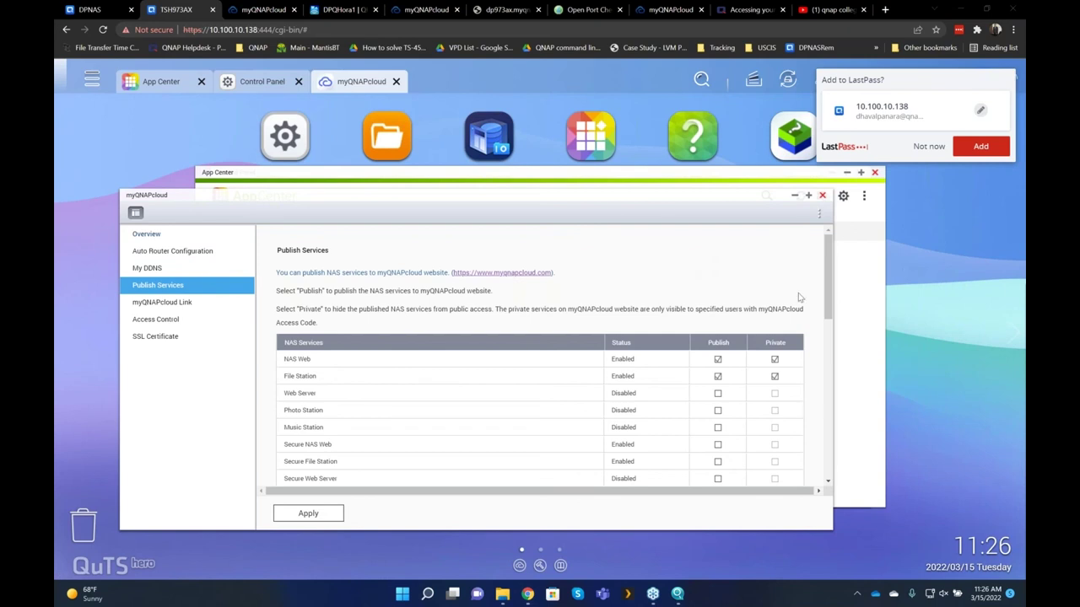
scroll(523, 396, "down", 3)
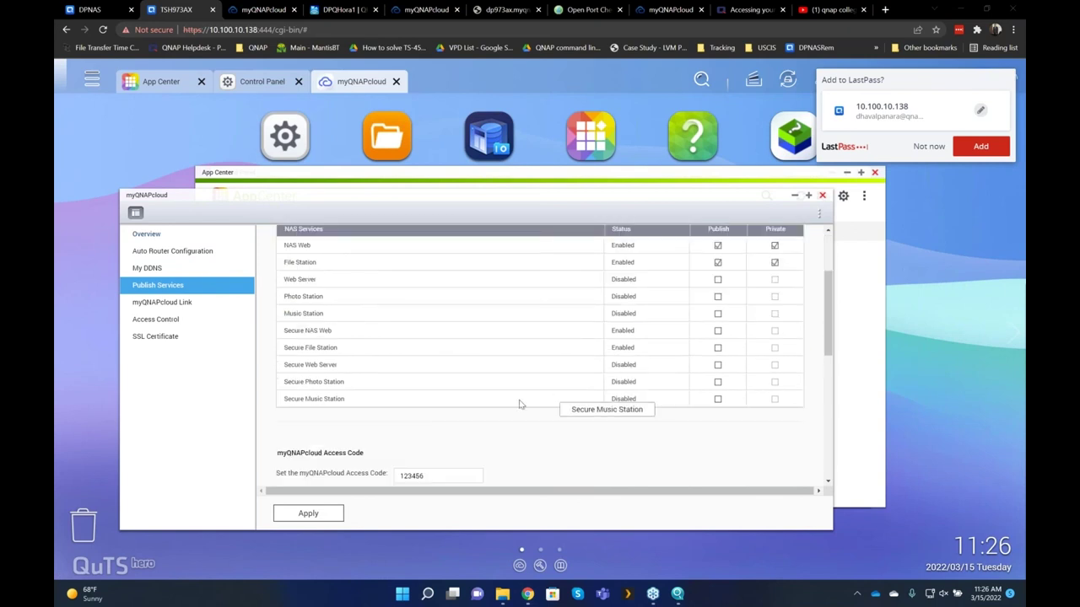
scroll(489, 403, "up", 2)
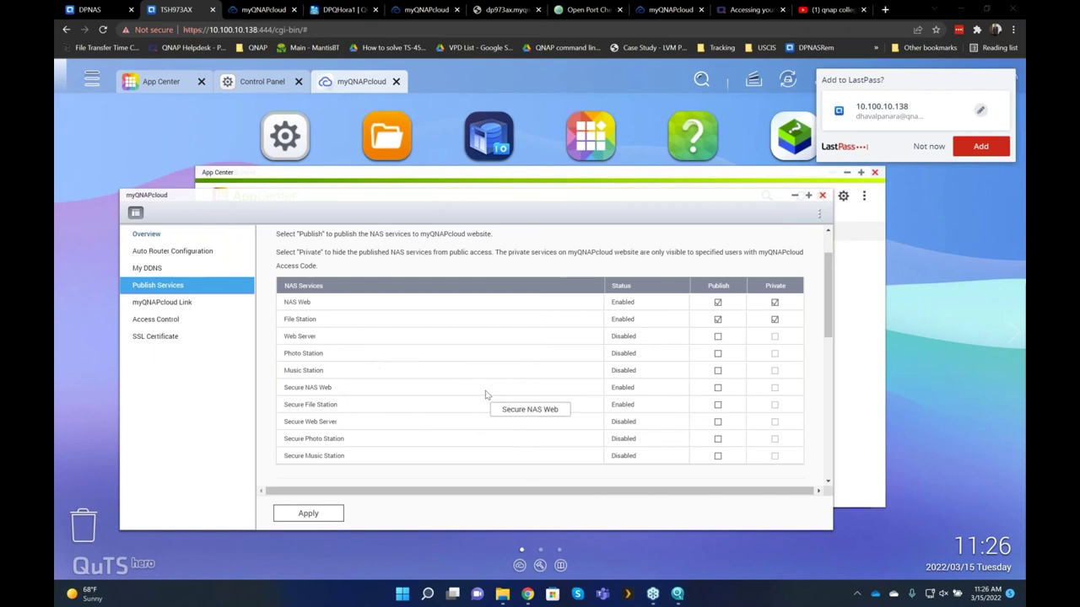
scroll(484, 396, "down", 3)
scroll(486, 397, "up", 3)
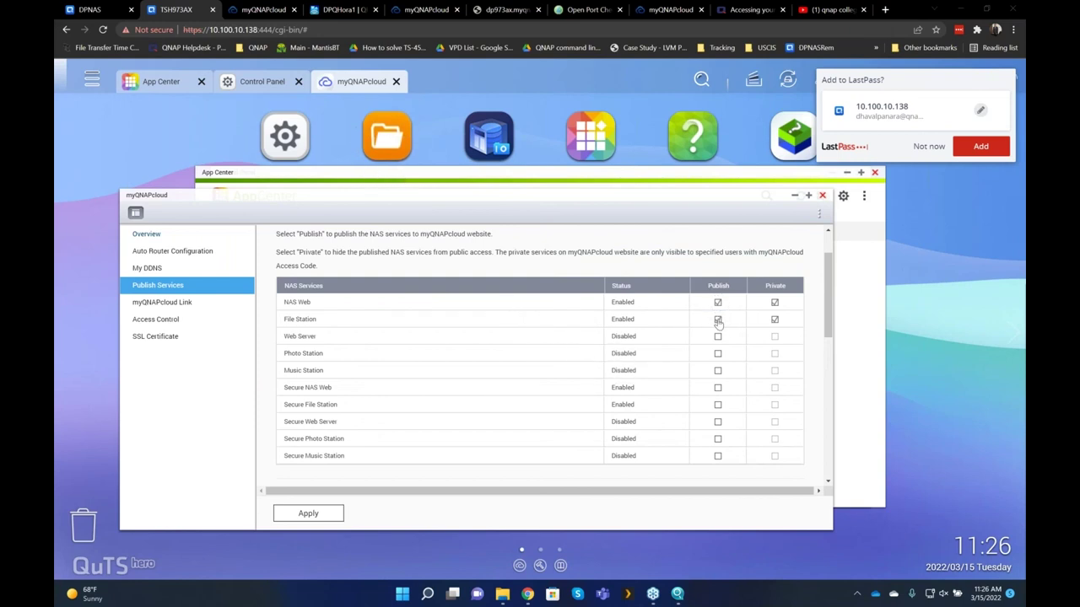
left_click(346, 10)
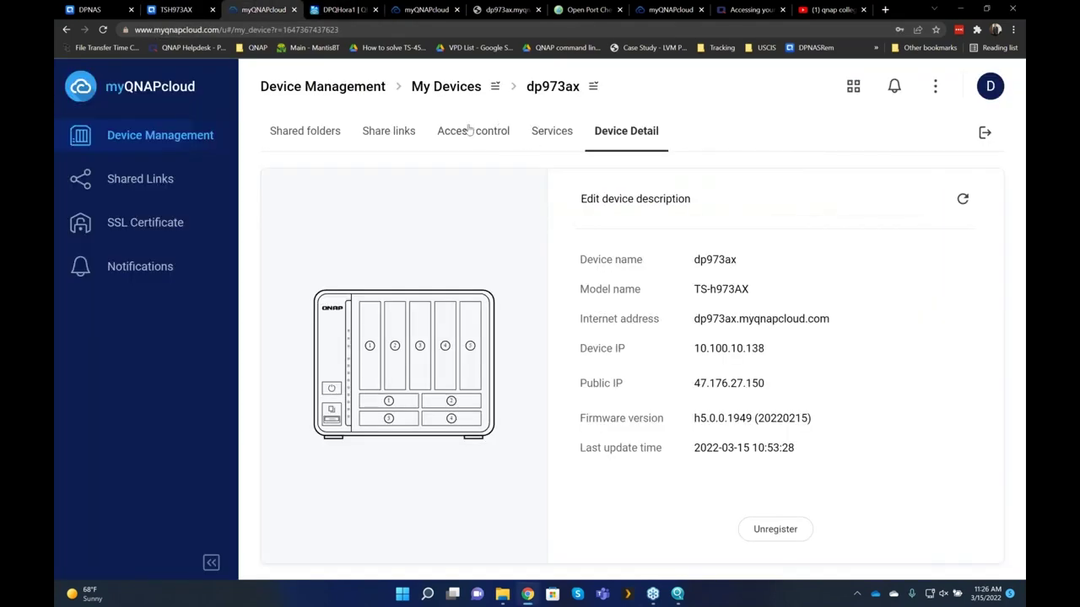
left_click(466, 130)
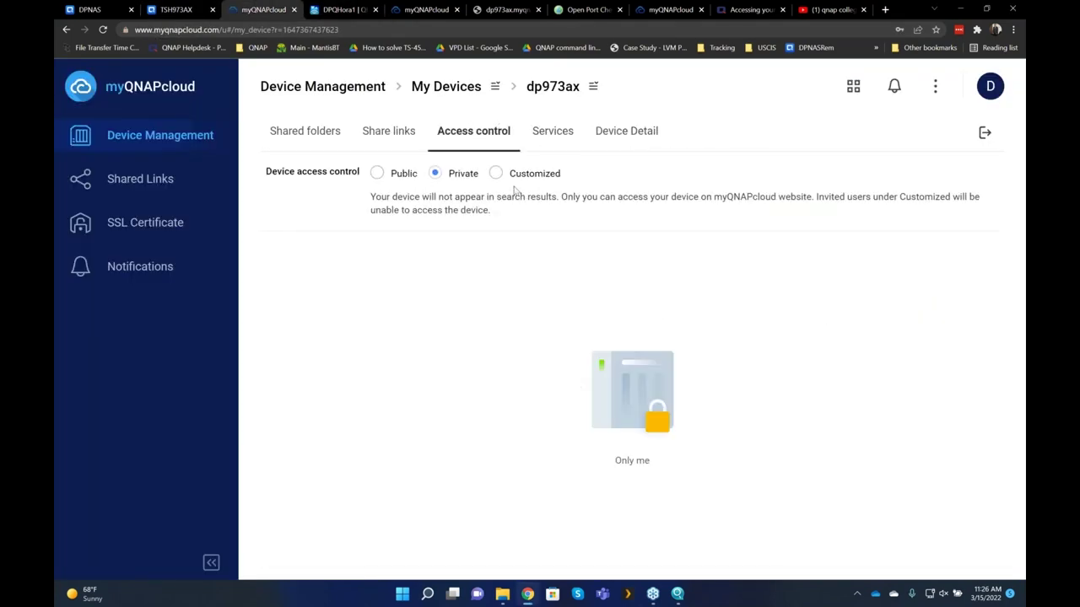
left_click(506, 175)
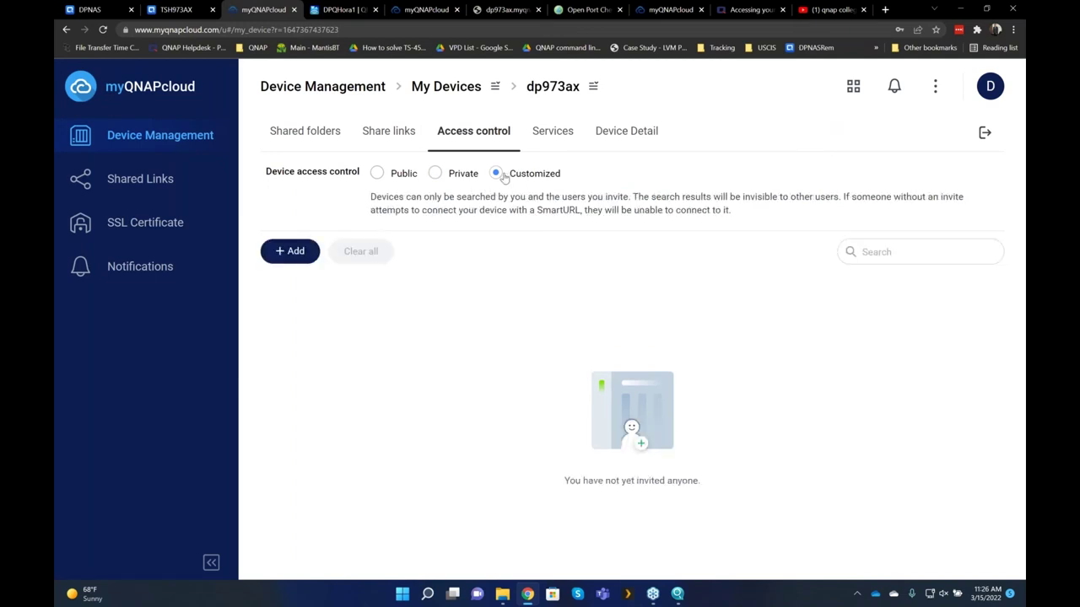
left_click(435, 174)
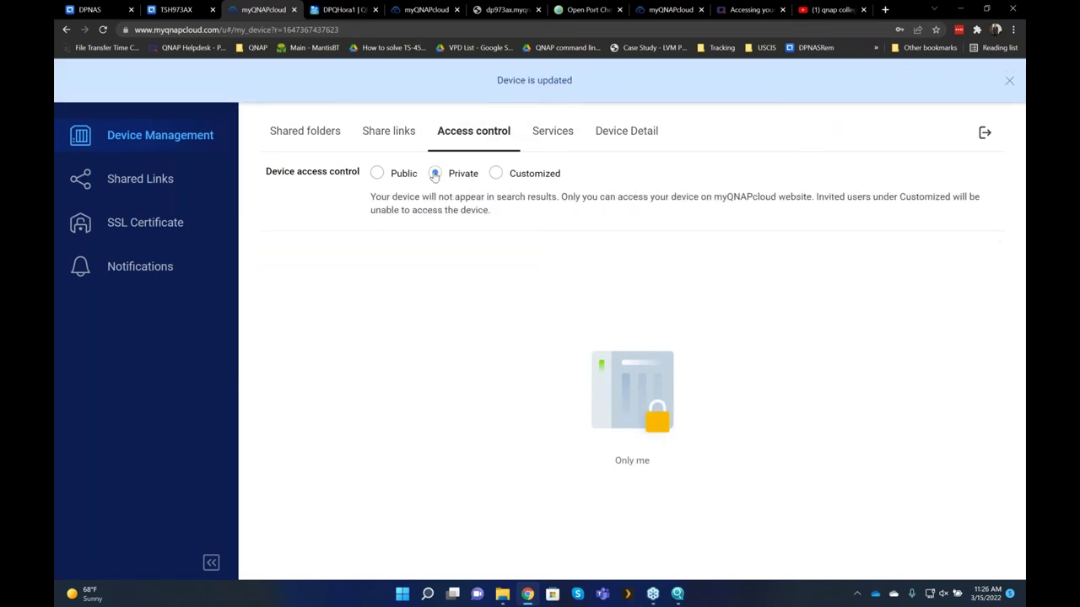
- Reopen dp973ax from My Devices, check its Services tab, and return to the NAS desktop
left_click(198, 143)
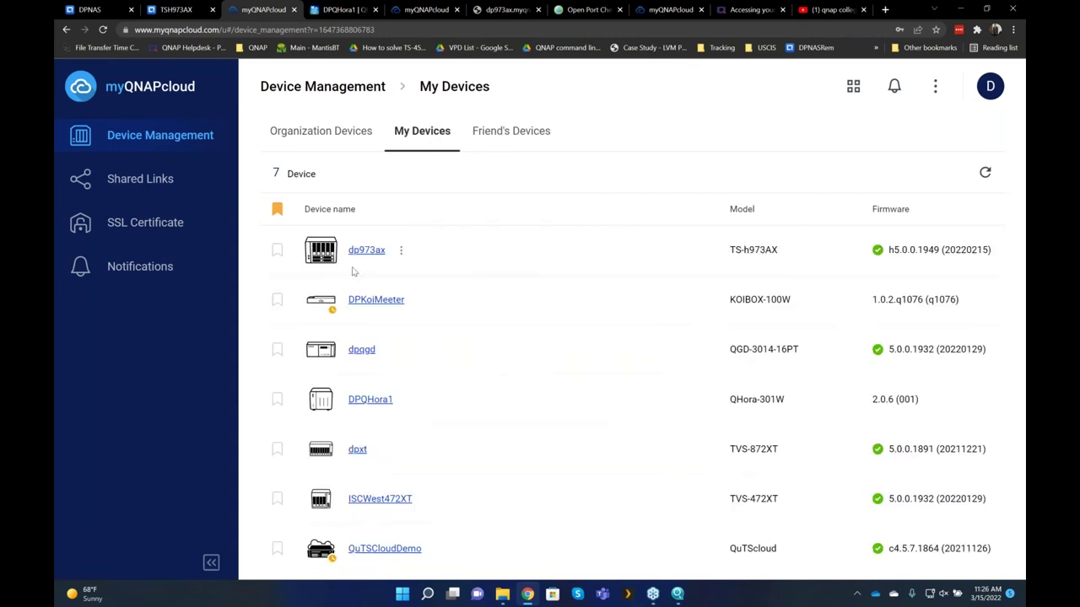
left_click(366, 250)
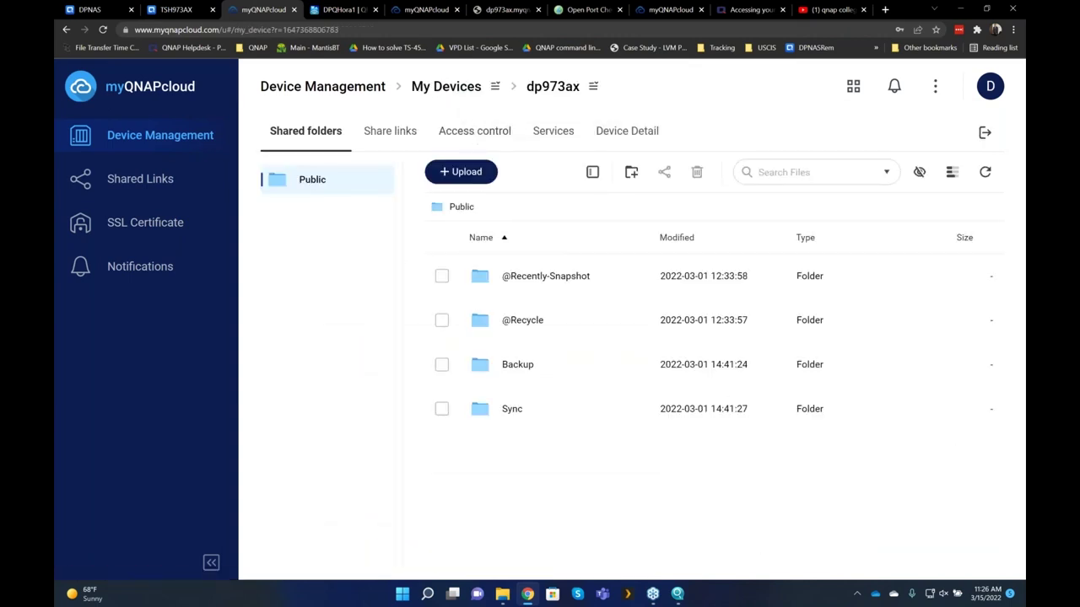
left_click(474, 135)
left_click(540, 139)
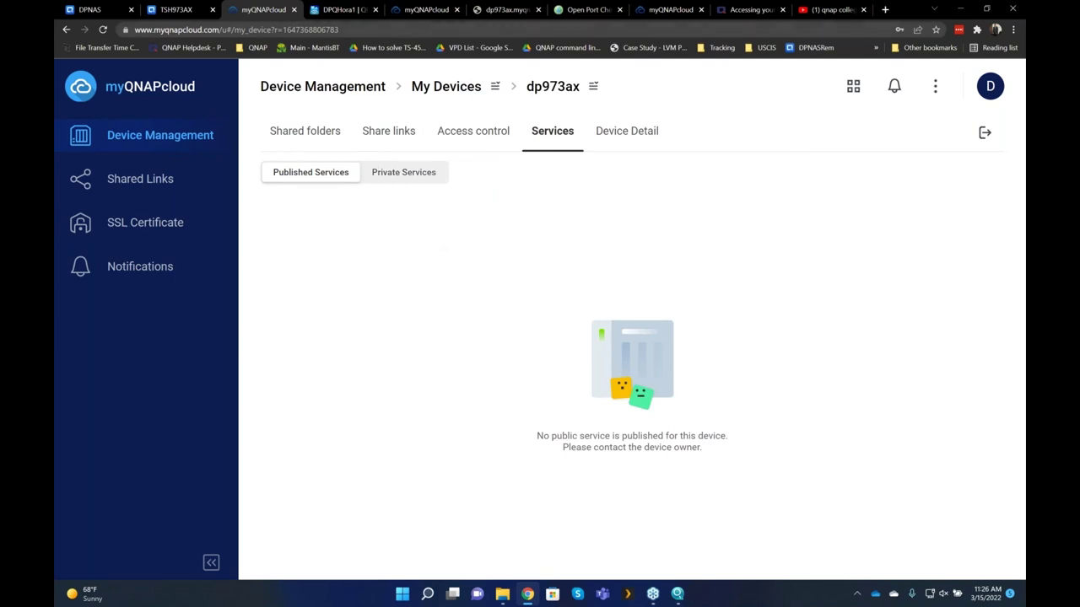
left_click(194, 10)
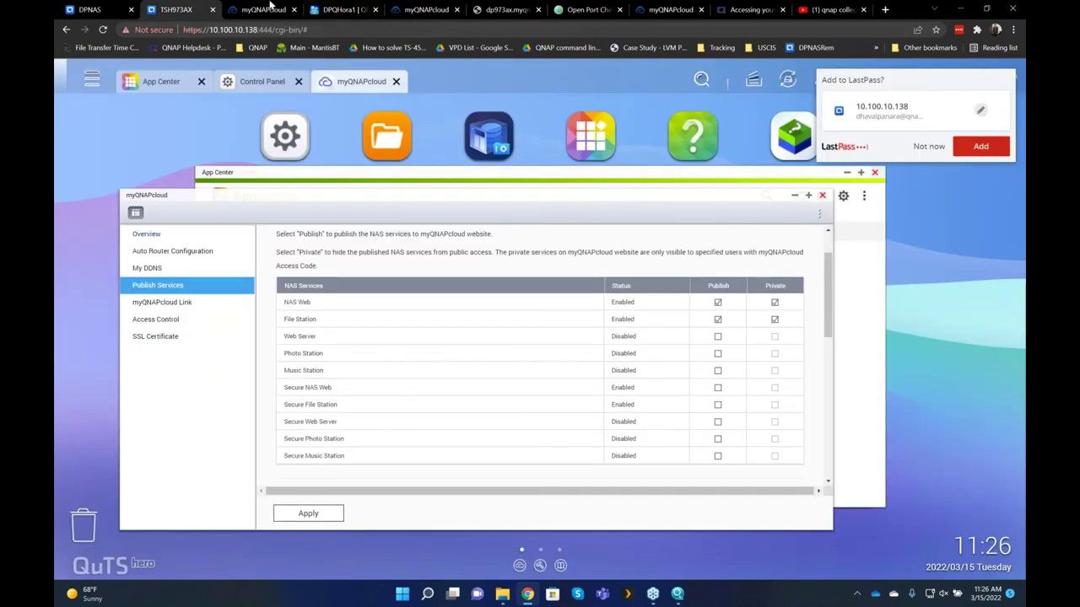
- Show the device's private services on the myQNAPcloud website: QuRouter Desktop, File Station, Photo Station
left_click(270, 9)
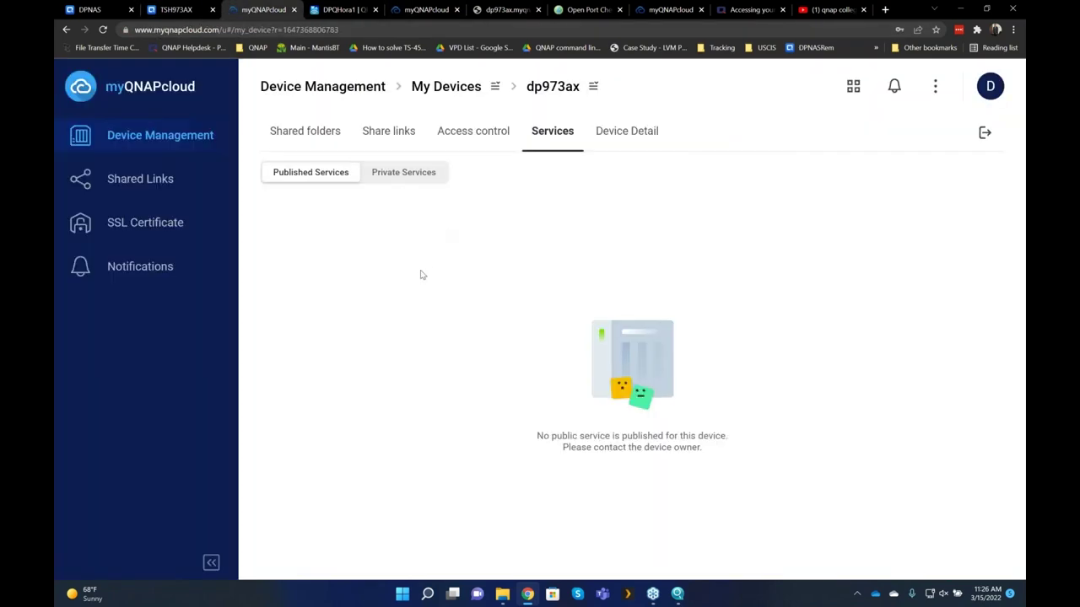
left_click(393, 177)
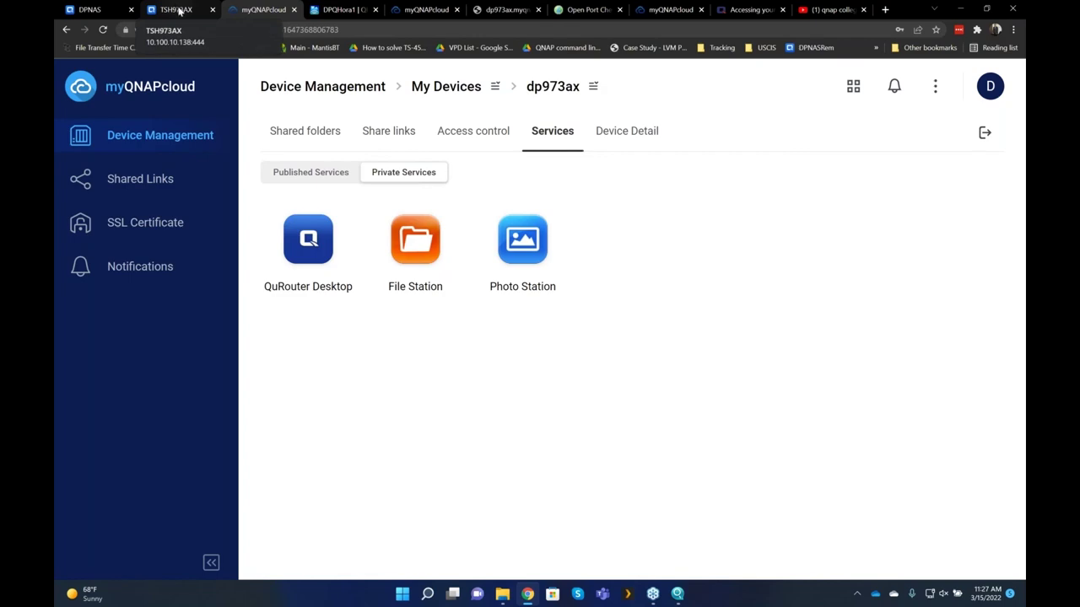
left_click(187, 8)
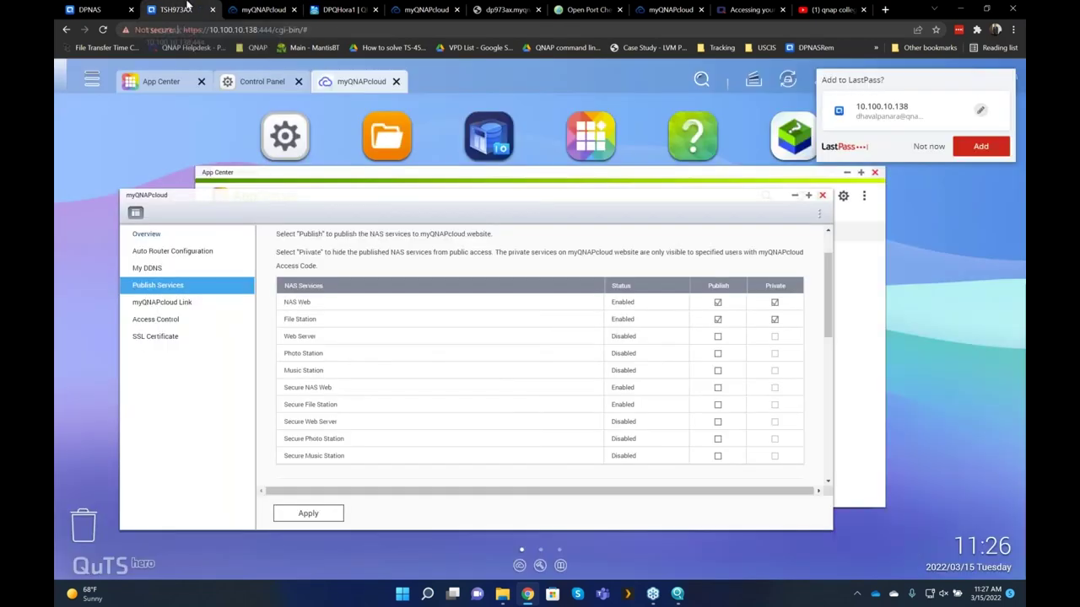
left_click(264, 10)
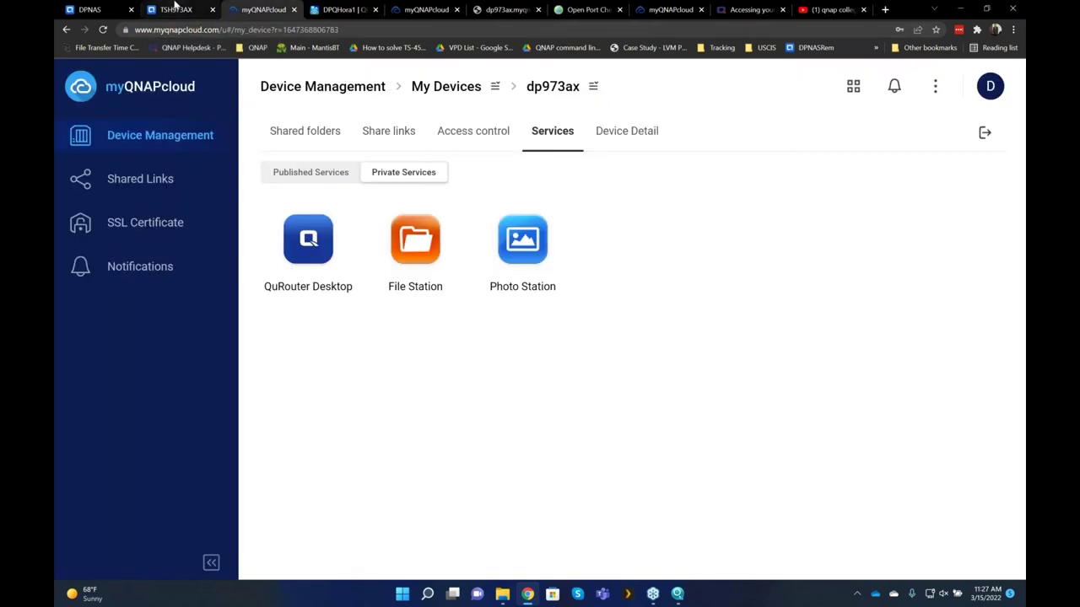
- Save the publish services settings in the NAS's myQNAPcloud app
left_click(187, 8)
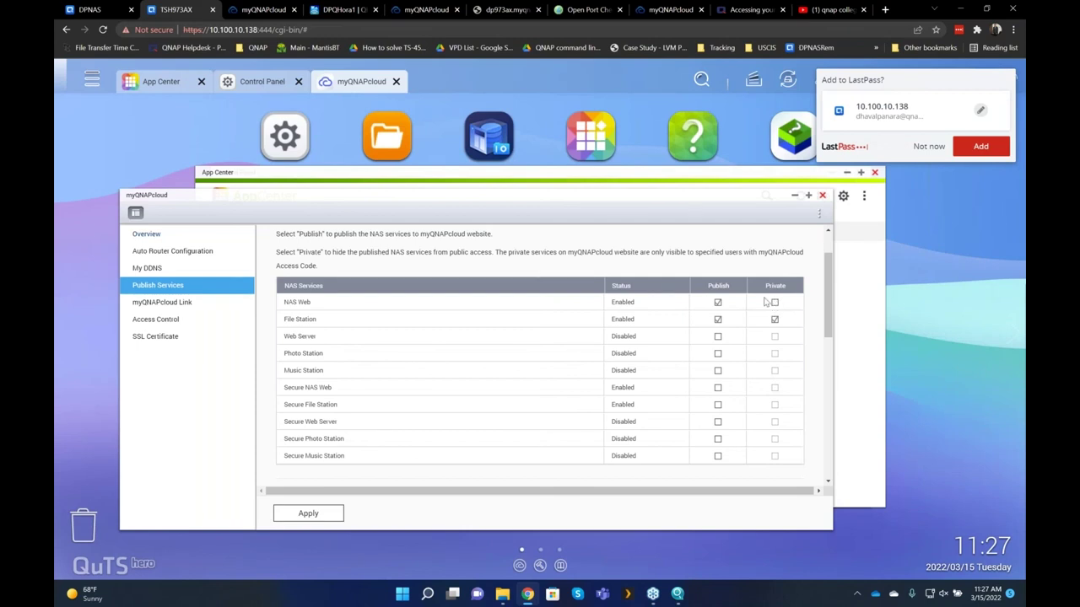
scroll(699, 420, "down", 5)
left_click(308, 514)
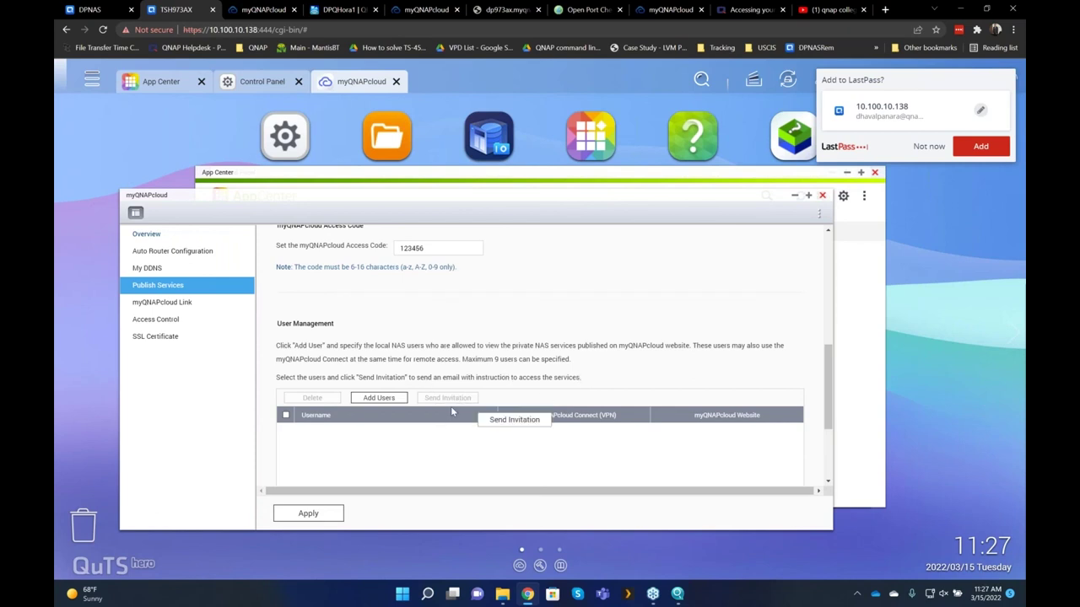
scroll(452, 412, "down", 1)
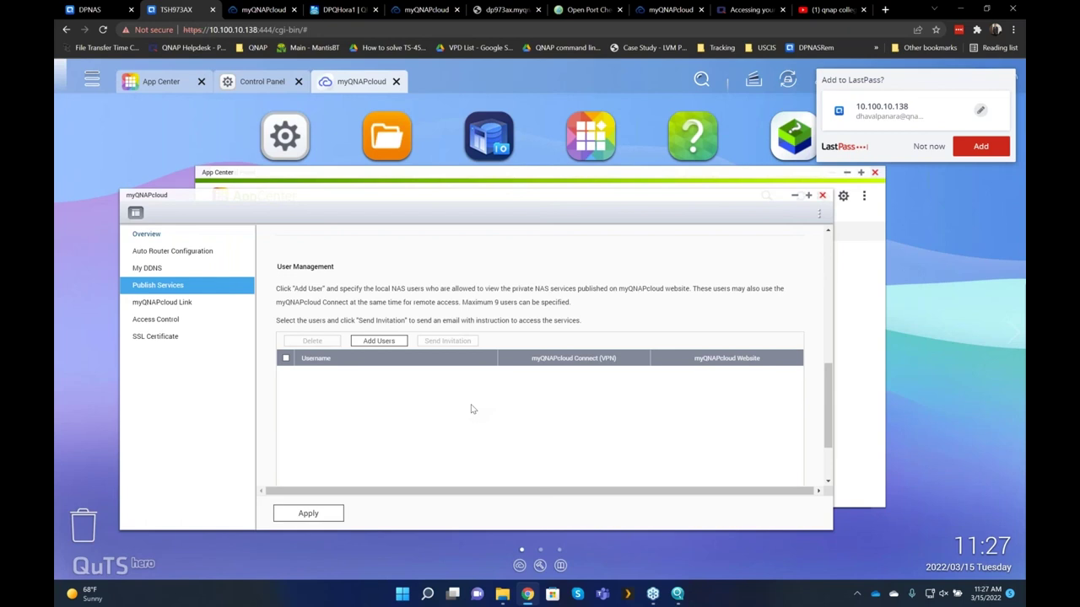
- Check the myQNAPcloud website's account options, then move the NAS's myQNAPcloud window up and left
left_click(263, 9)
left_click(996, 93)
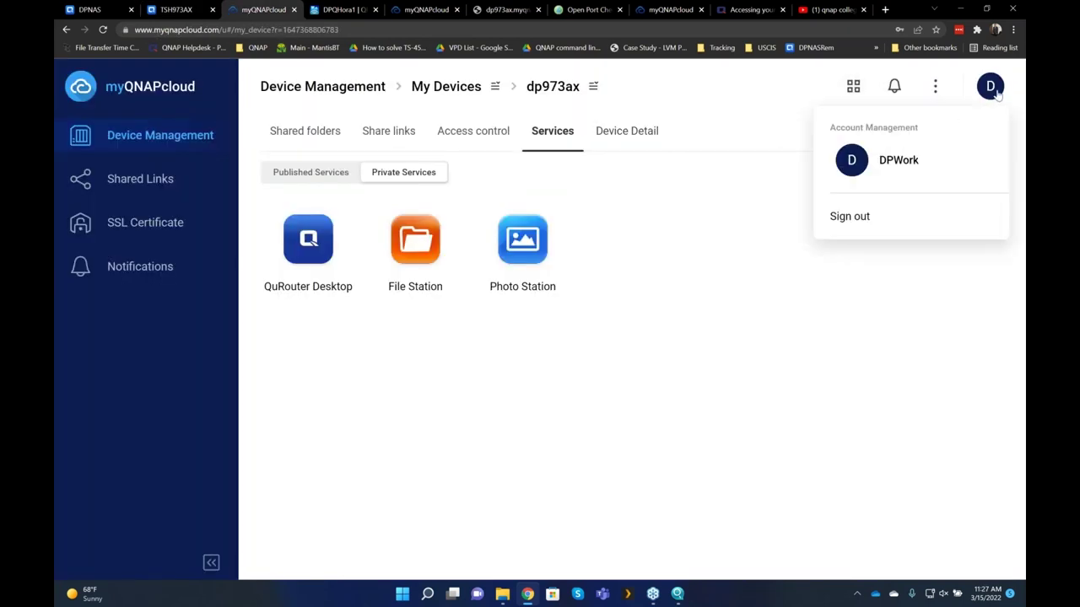
left_click(197, 11)
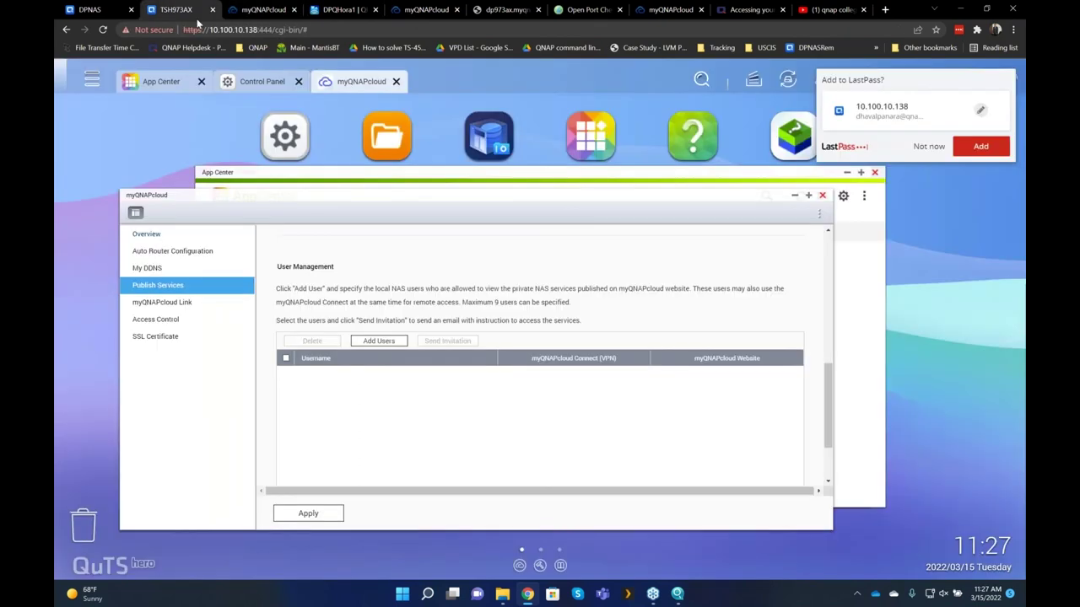
left_click_drag(397, 200, 357, 113)
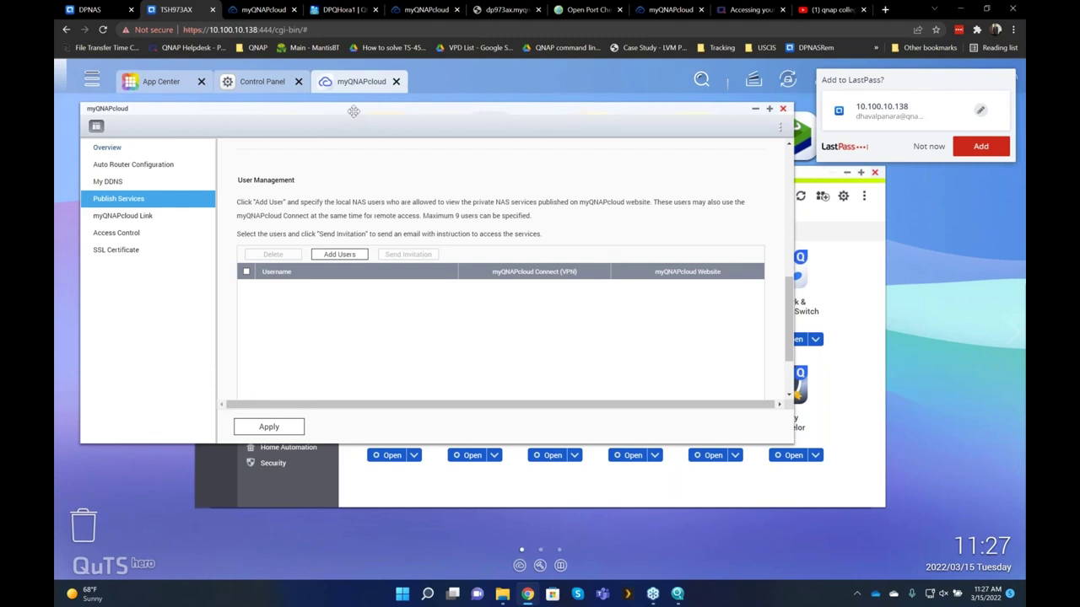
left_click(270, 10)
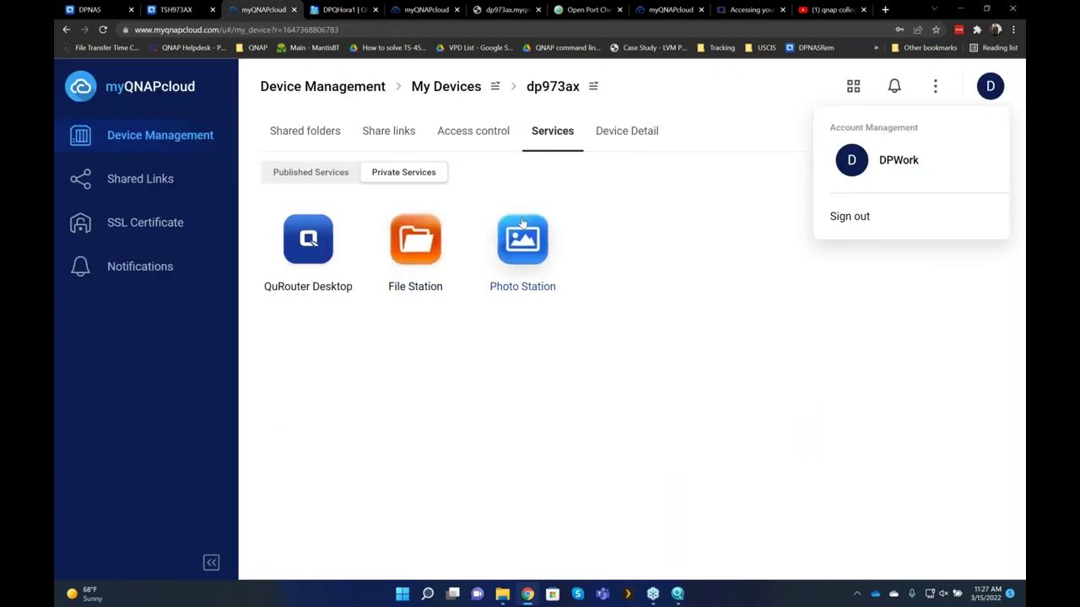
left_click(182, 8)
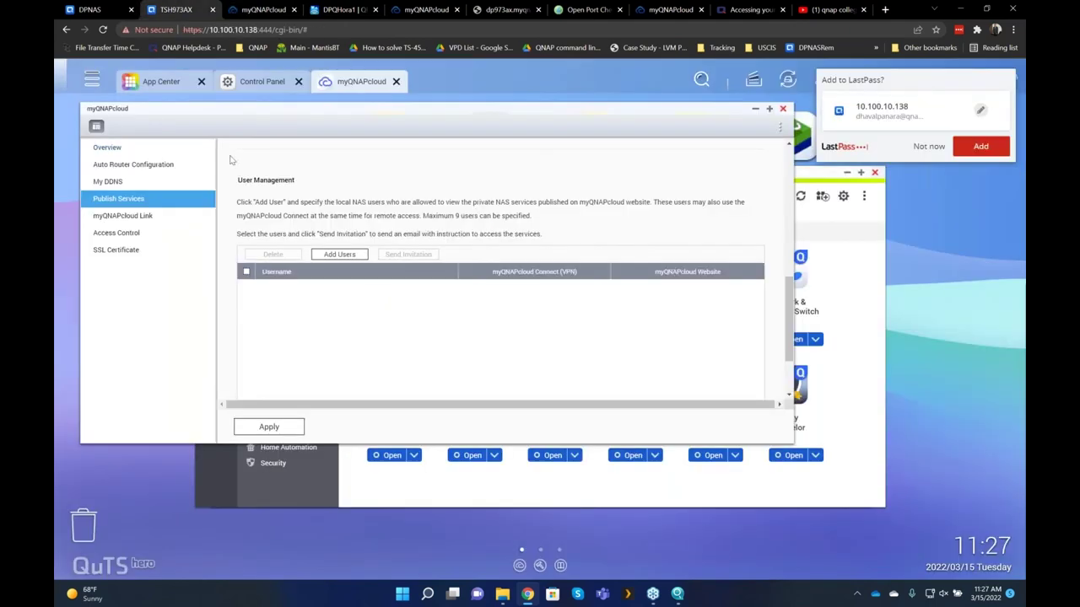
- Cancel the Add Users dialog without changes and go to myQNAPcloud Access Control
left_click(340, 254)
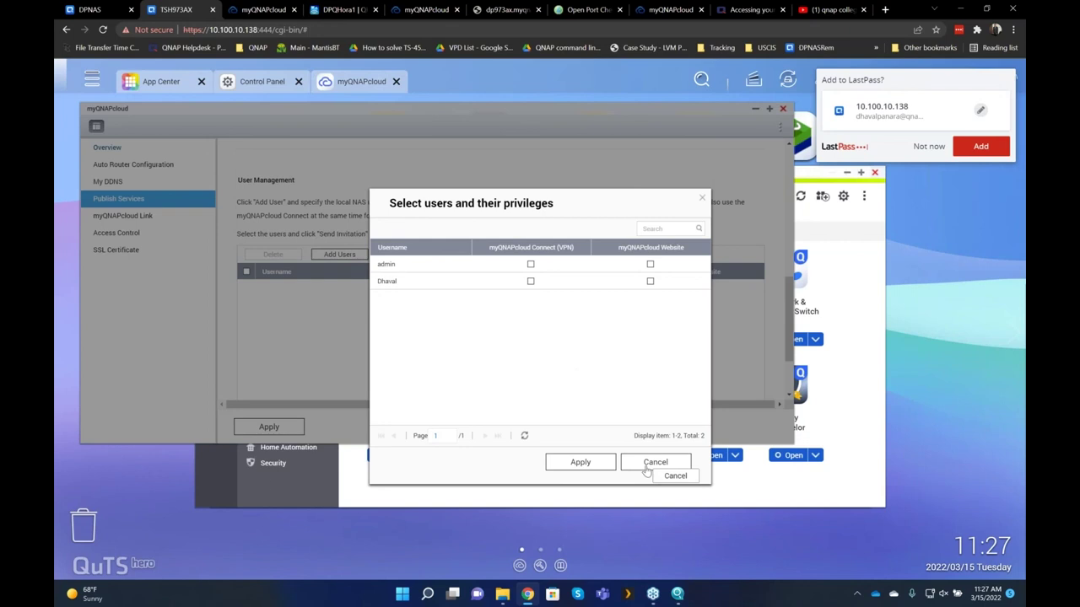
left_click(647, 463)
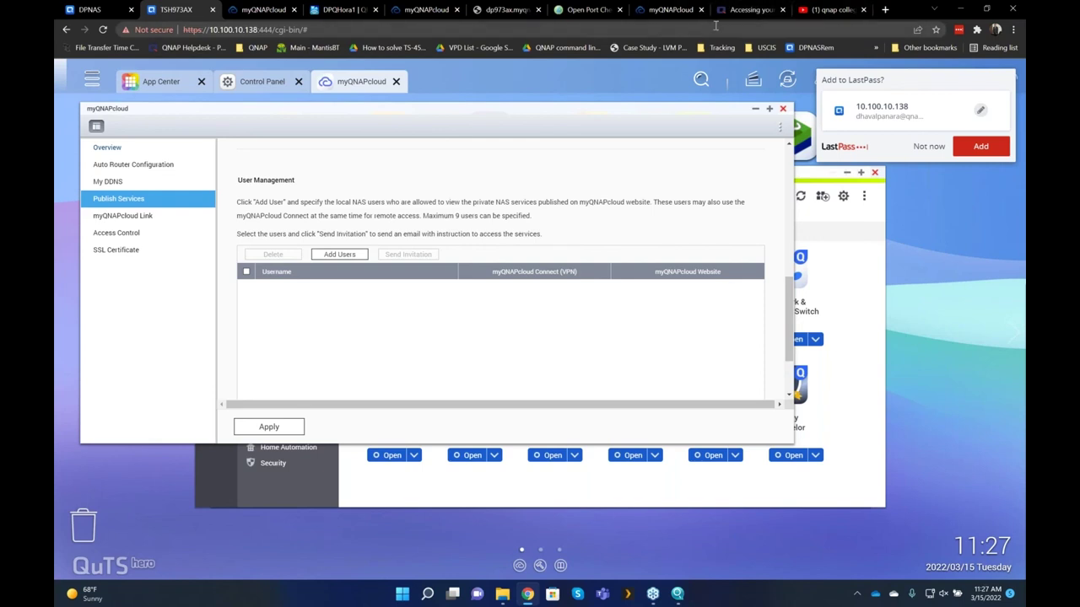
left_click(145, 231)
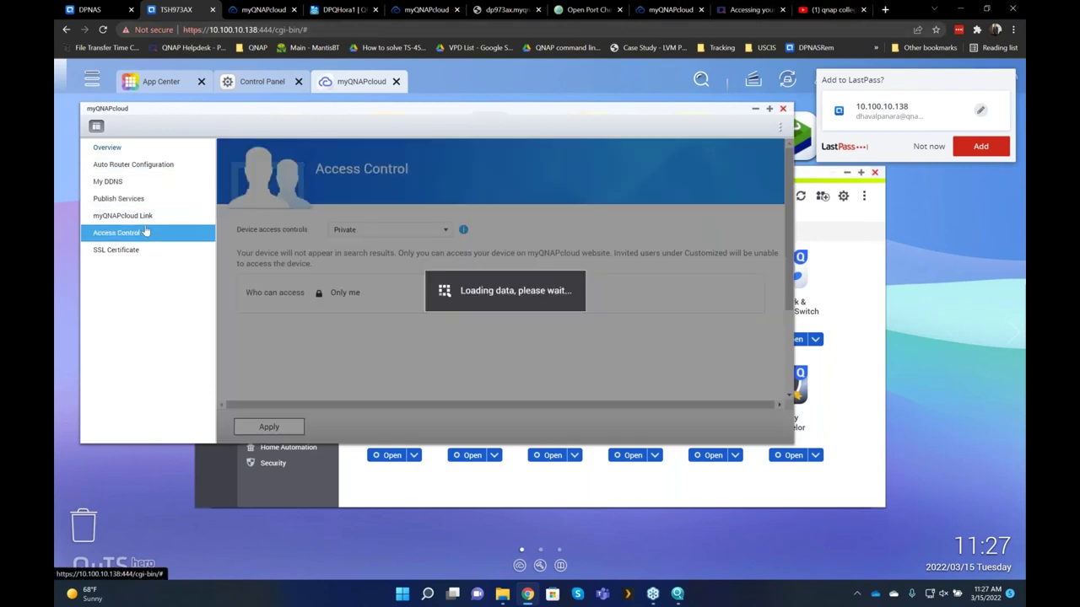
- Set device access control to Customized and invite a user by their QNAP ID e-mail
left_click(371, 232)
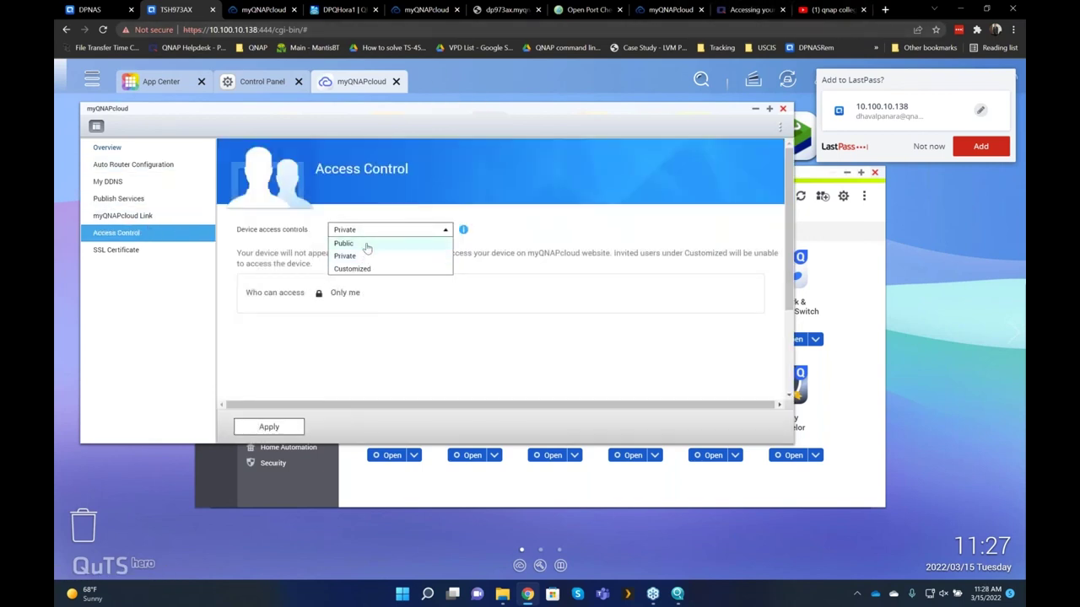
left_click(361, 270)
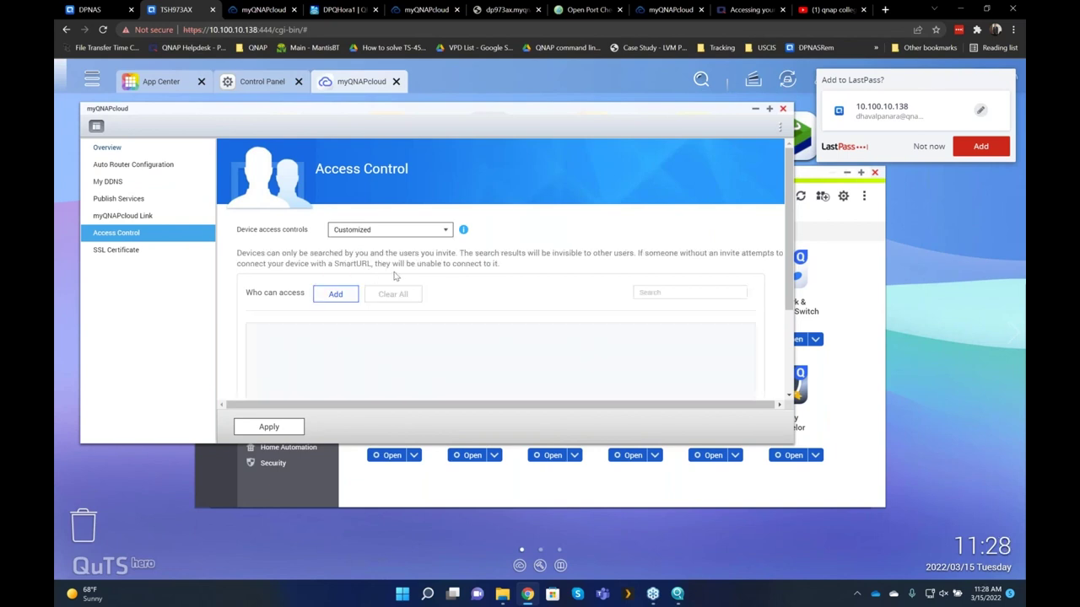
left_click(337, 301)
scroll(339, 303, "down", 1)
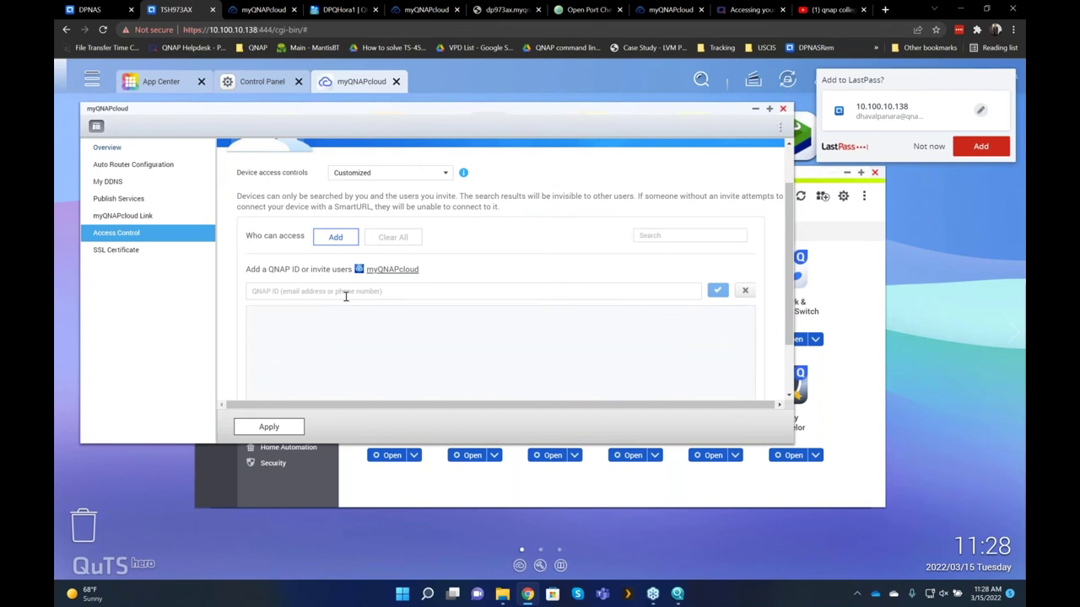
left_click(344, 293)
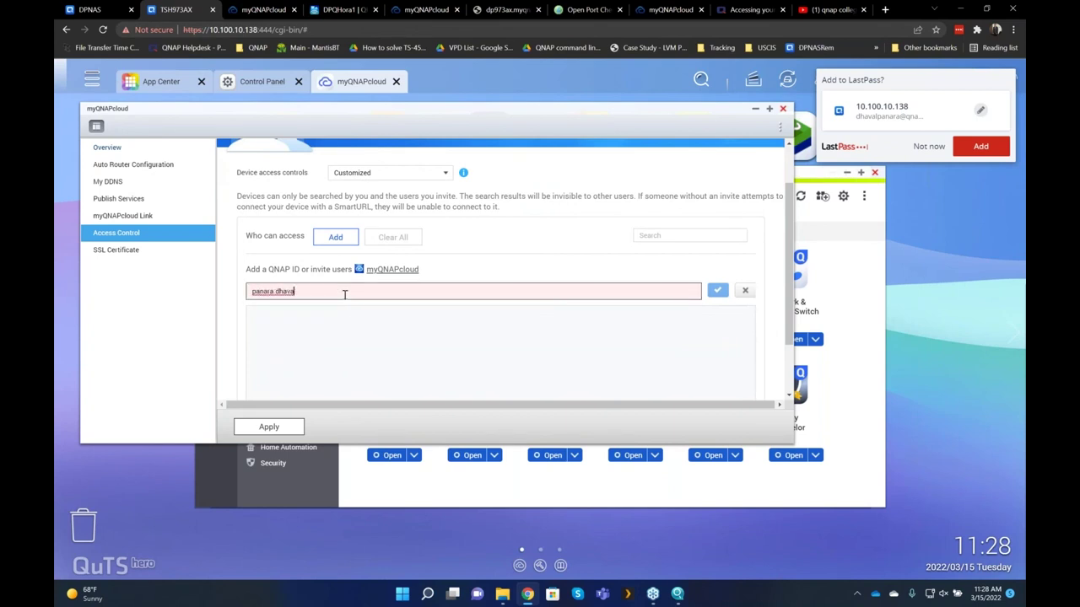
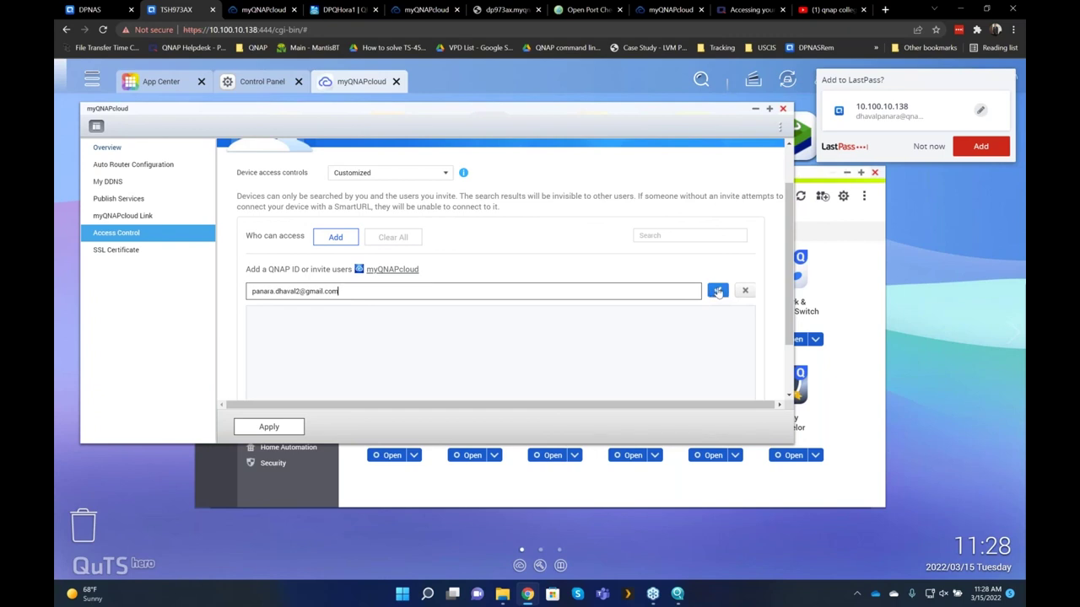
left_click(717, 291)
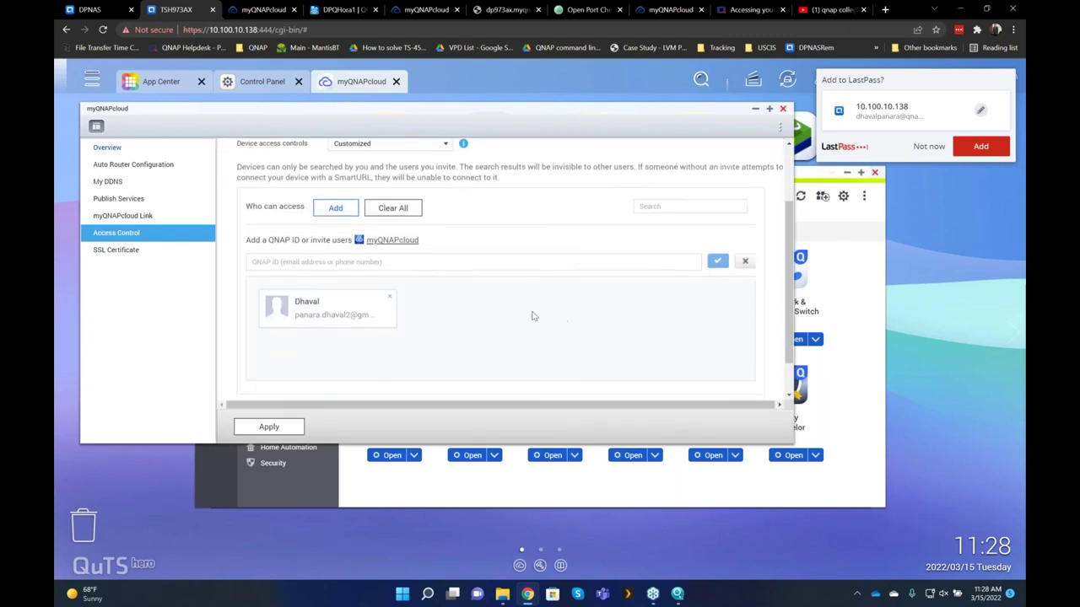
- Check the myQNAPcloud website's device services page, then apply the customized access control settings
scroll(532, 317, "down", 1)
scroll(389, 295, "up", 1)
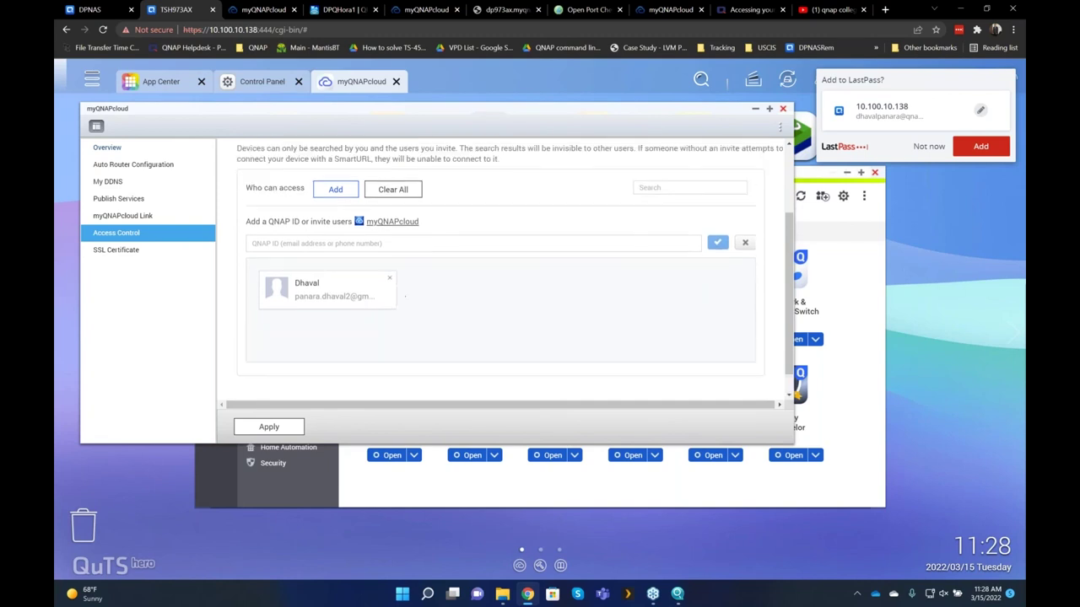
scroll(405, 296, "up", 2)
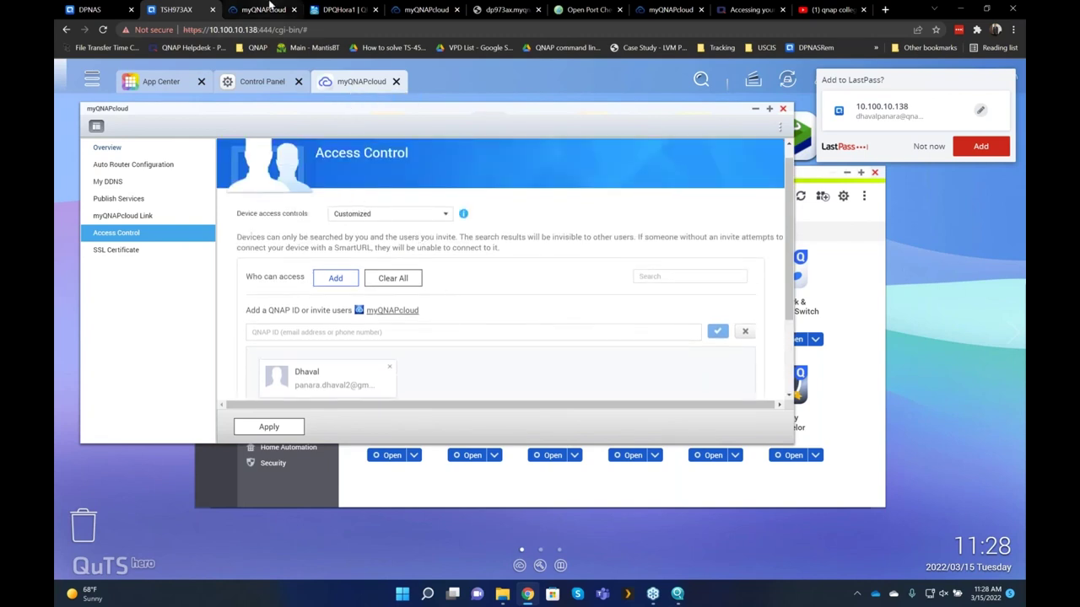
left_click(268, 9)
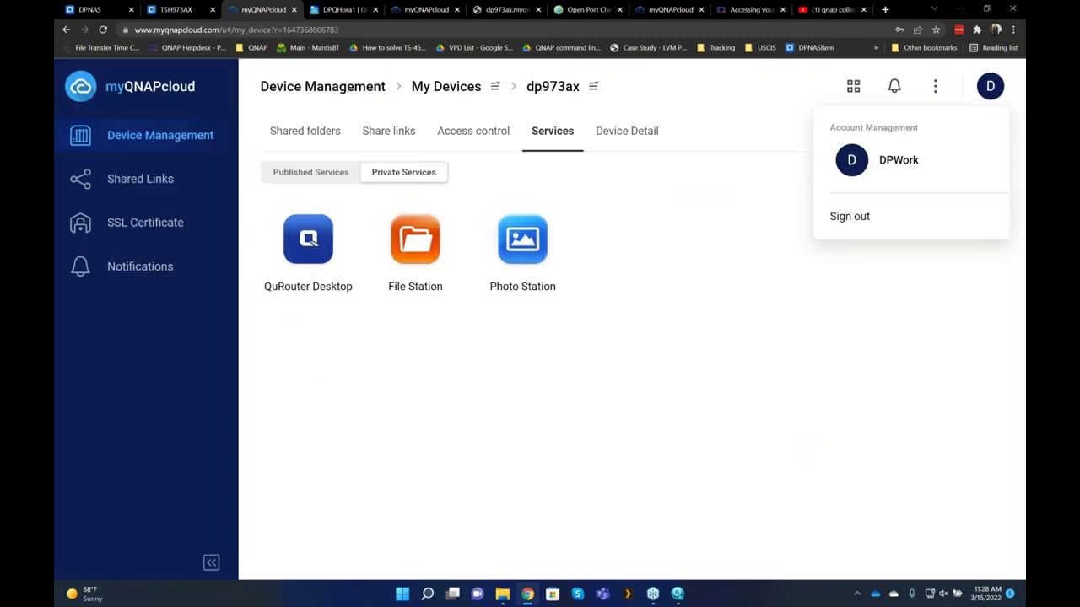
left_click(203, 9)
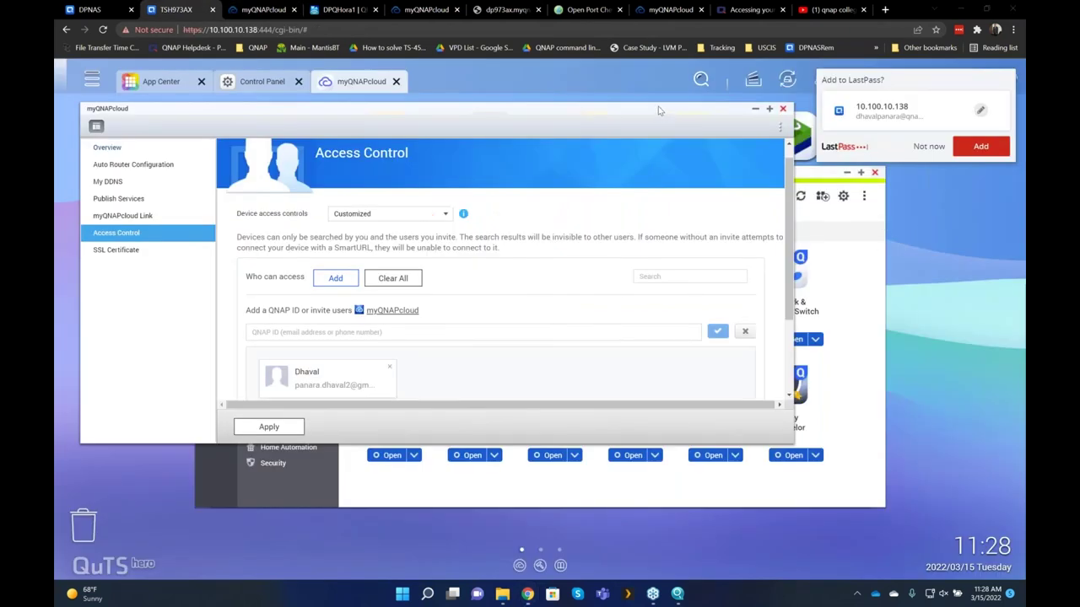
scroll(507, 277, "down", 3)
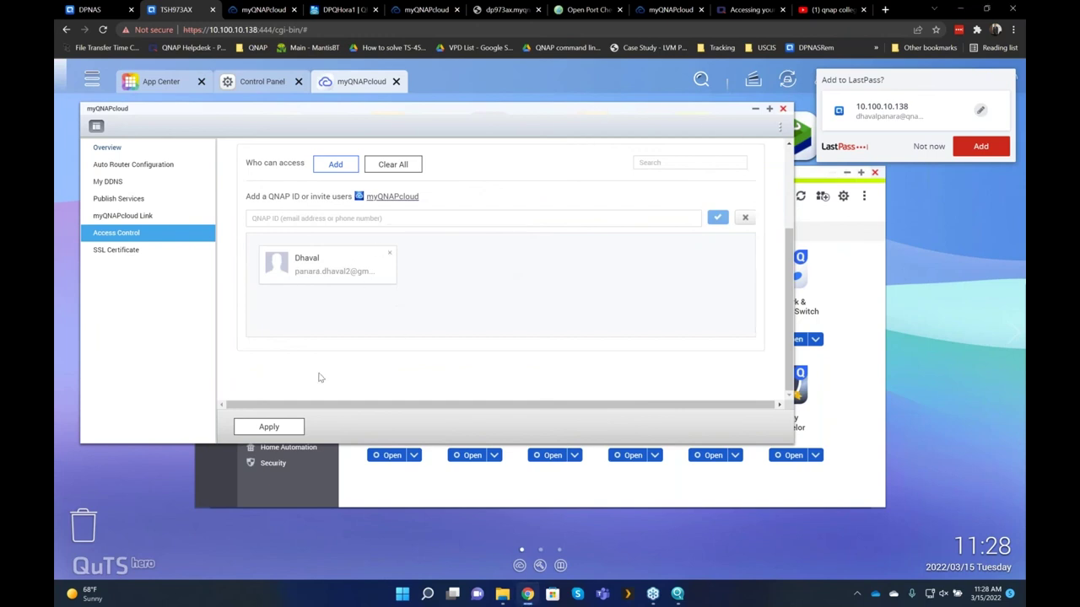
left_click(268, 427)
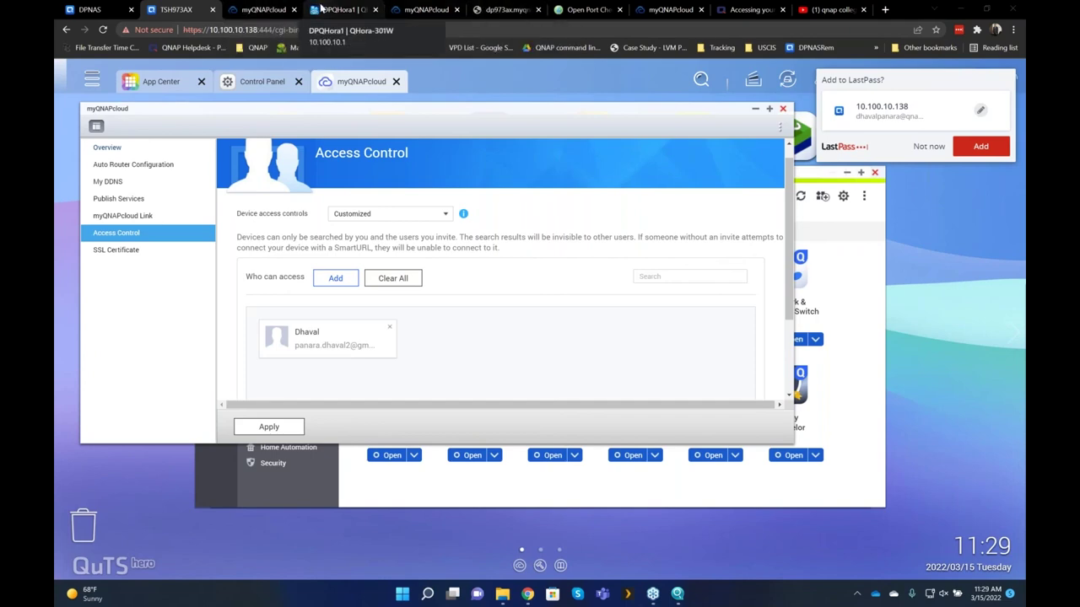
- Correct the remote address port to 444 and load dp973ax.myqnapcloud.com:444
key("ctrl+Tab")
key("ctrl+Tab")
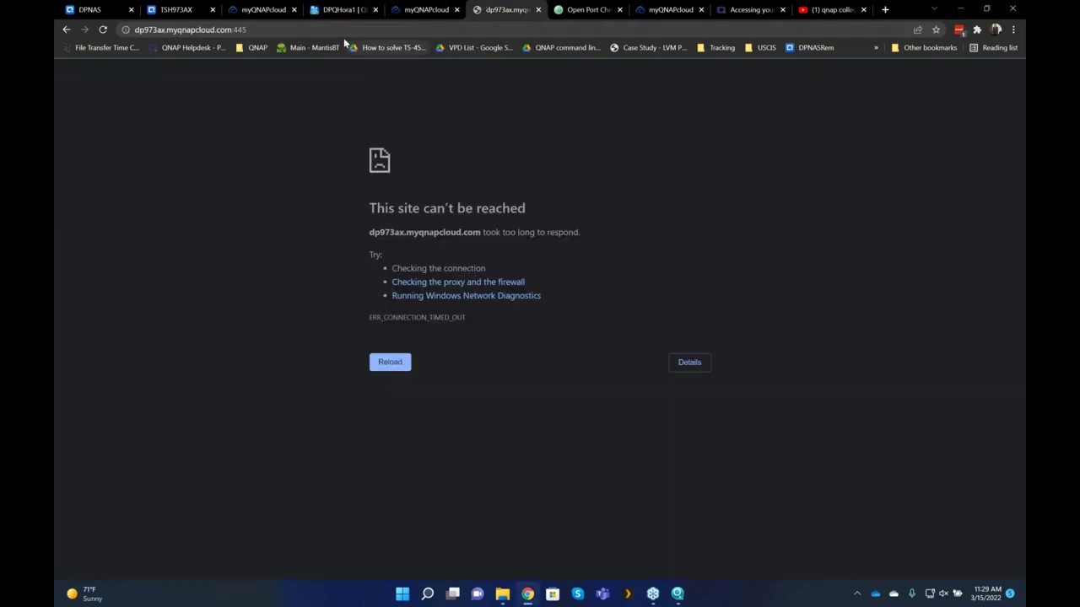
left_click(338, 29)
left_click(337, 29)
key("BackSpace")
type("4")
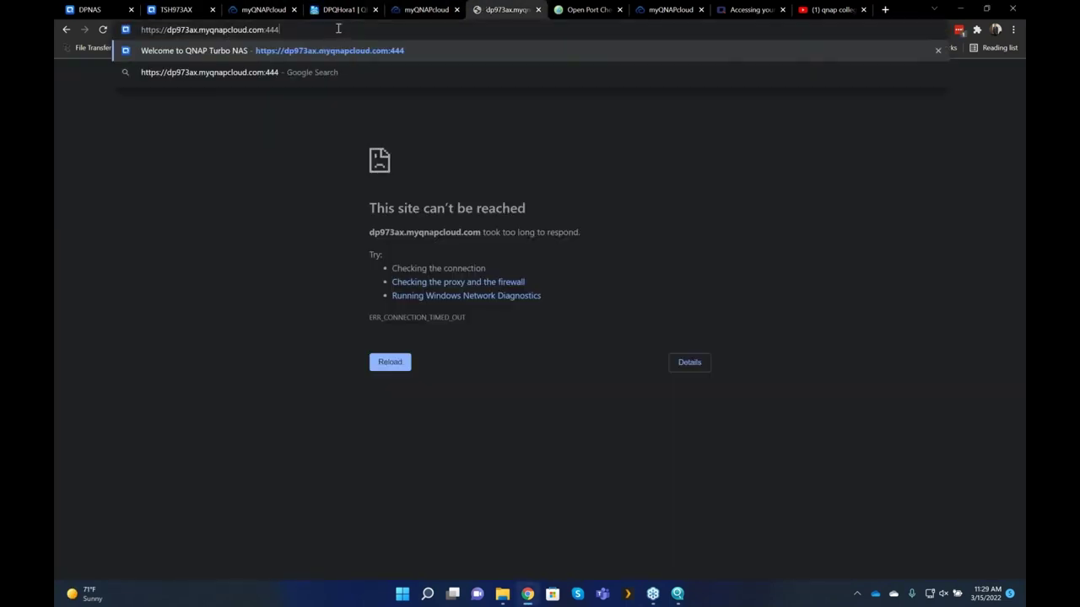
key("Return")
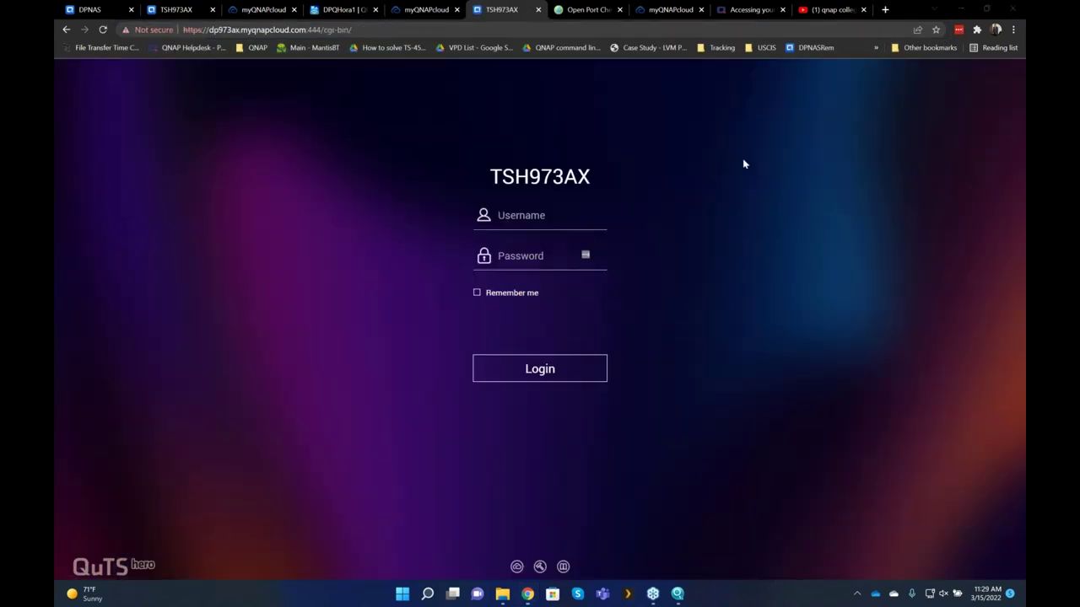
- Log in to the remote NAS with the account's username and password, and open Control Panel
left_click(545, 214)
type("Dhaval")
key("Tab")
type("*******")
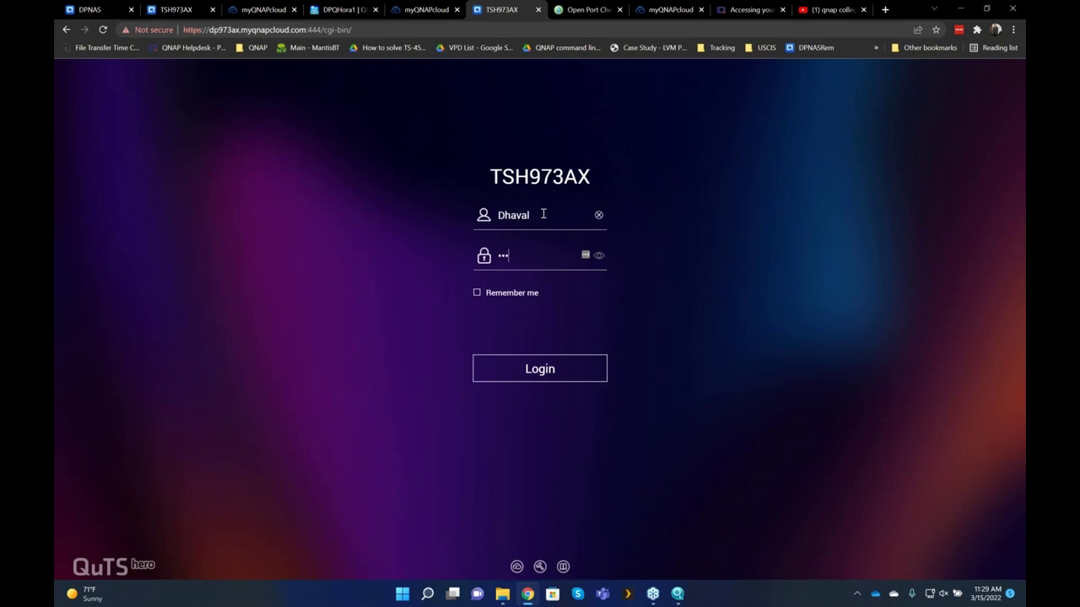
key("Return")
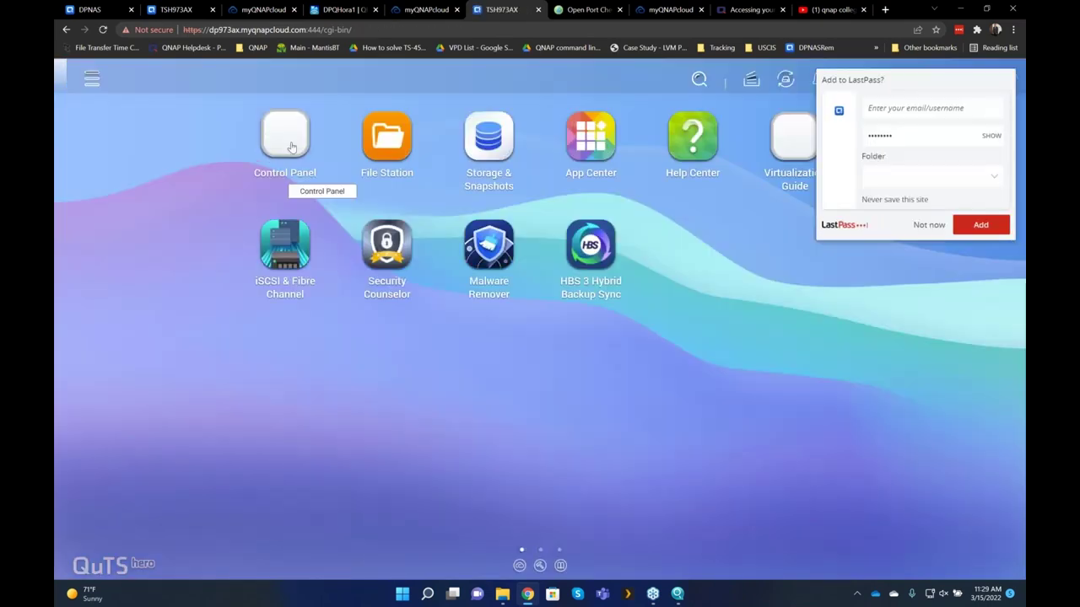
left_click(291, 148)
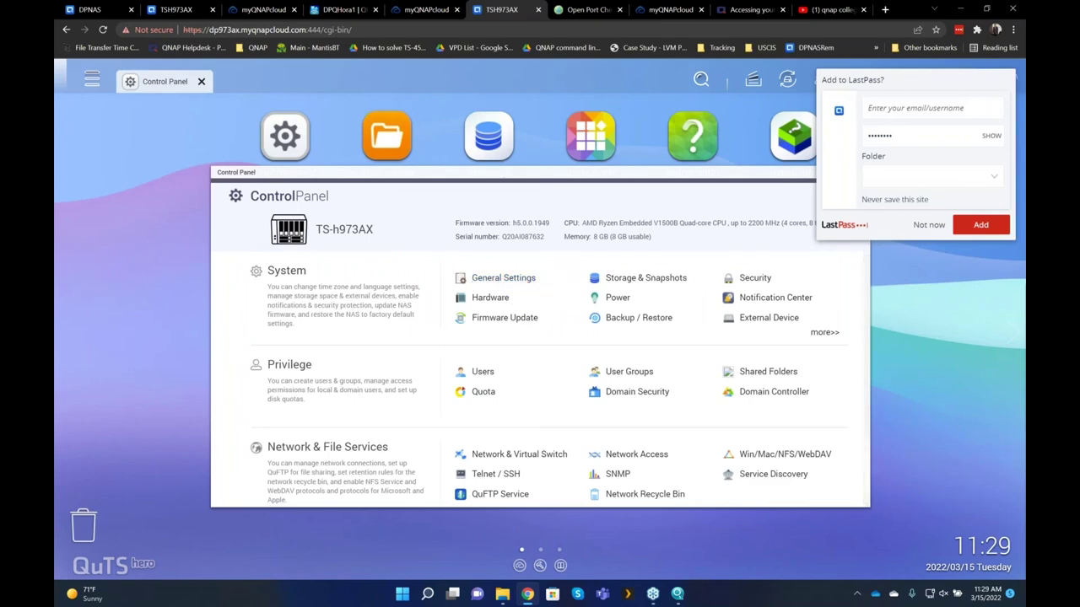
left_click(424, 10)
left_click(270, 10)
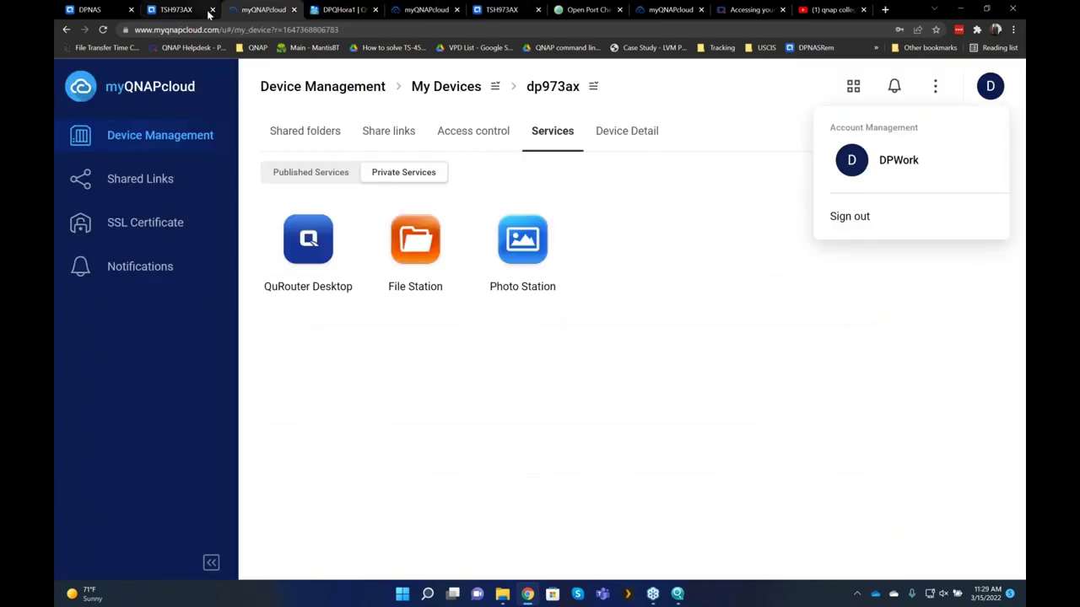
left_click(169, 9)
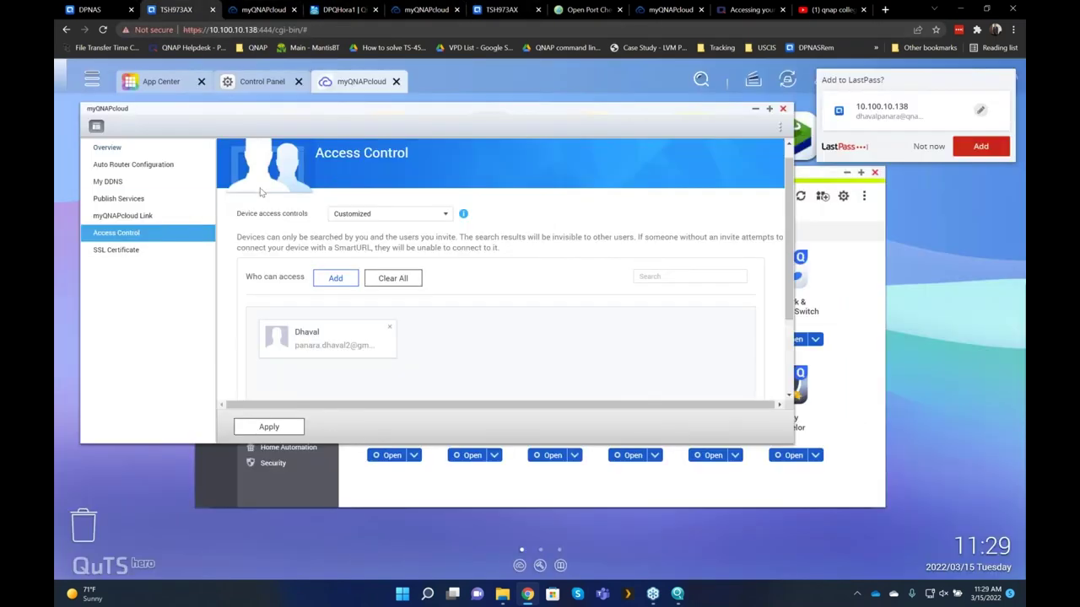
left_click(152, 199)
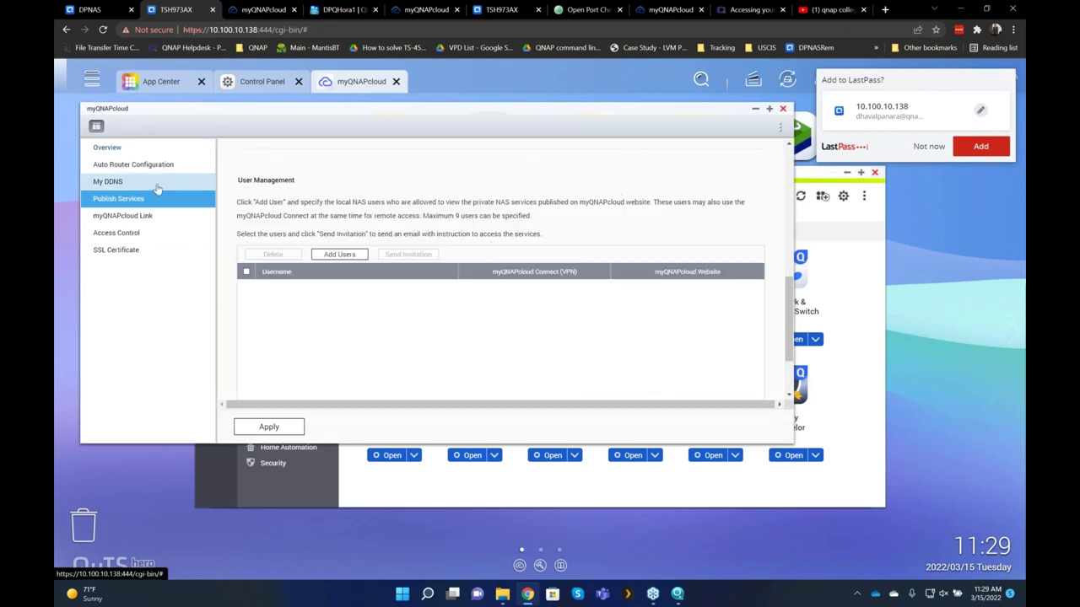
scroll(690, 149, "up", 6)
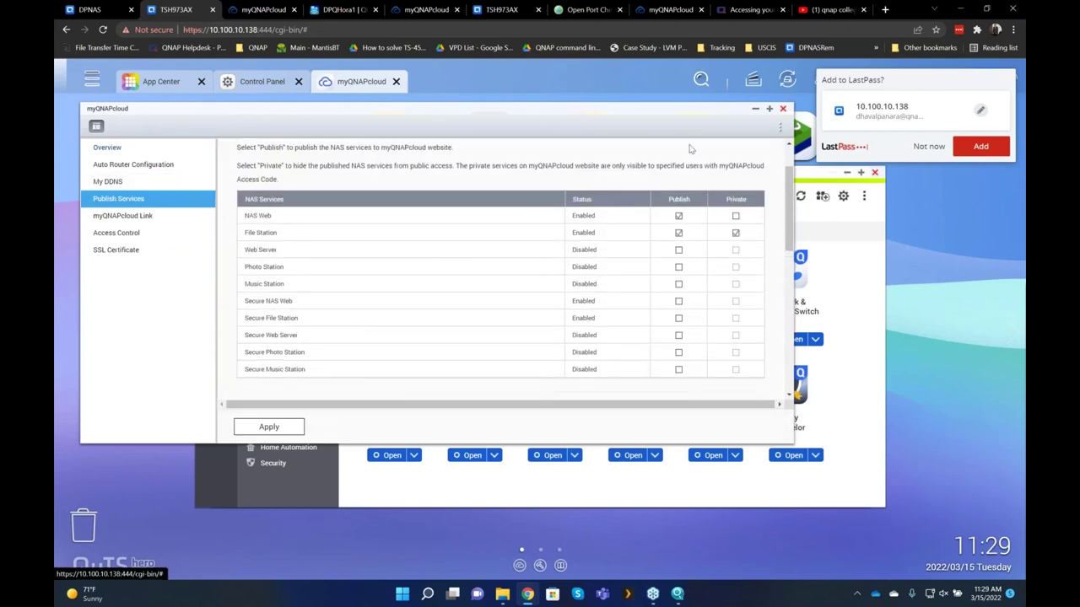
left_click_drag(627, 112, 574, 114)
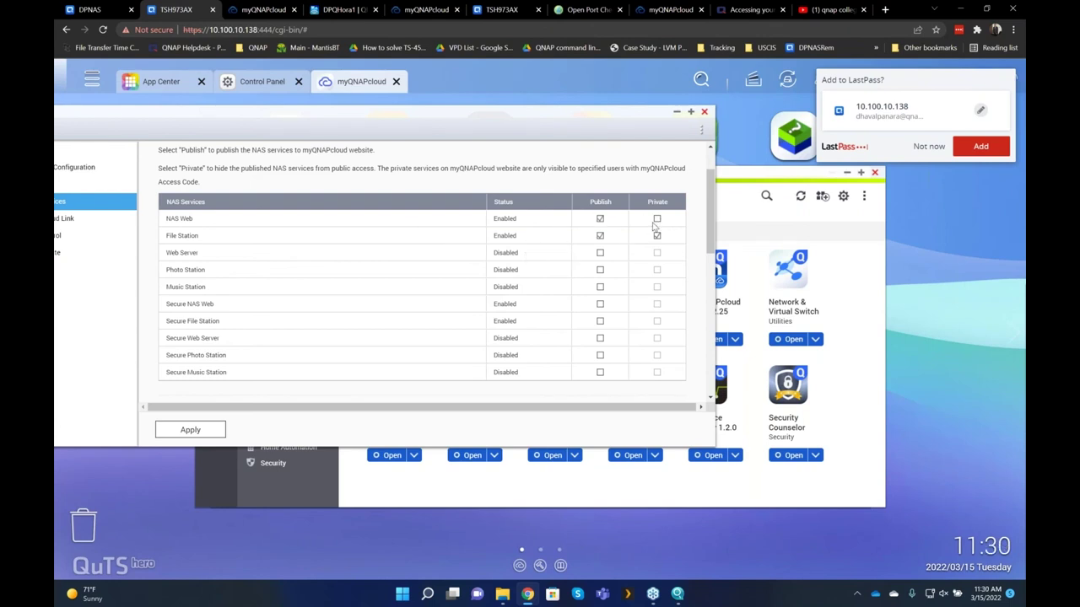
left_click(258, 6)
left_click(335, 8)
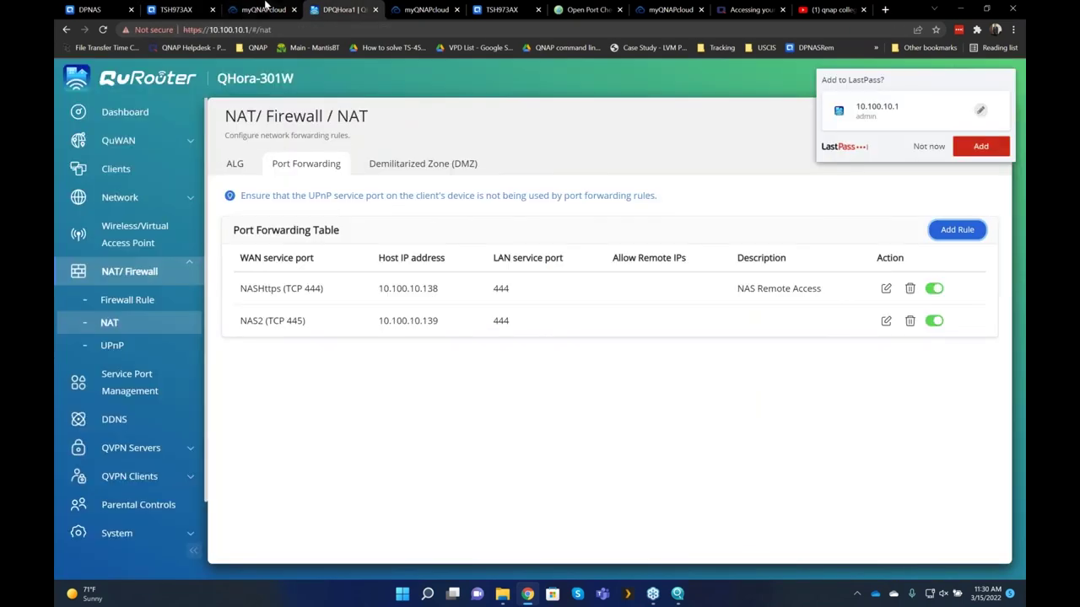
left_click(260, 9)
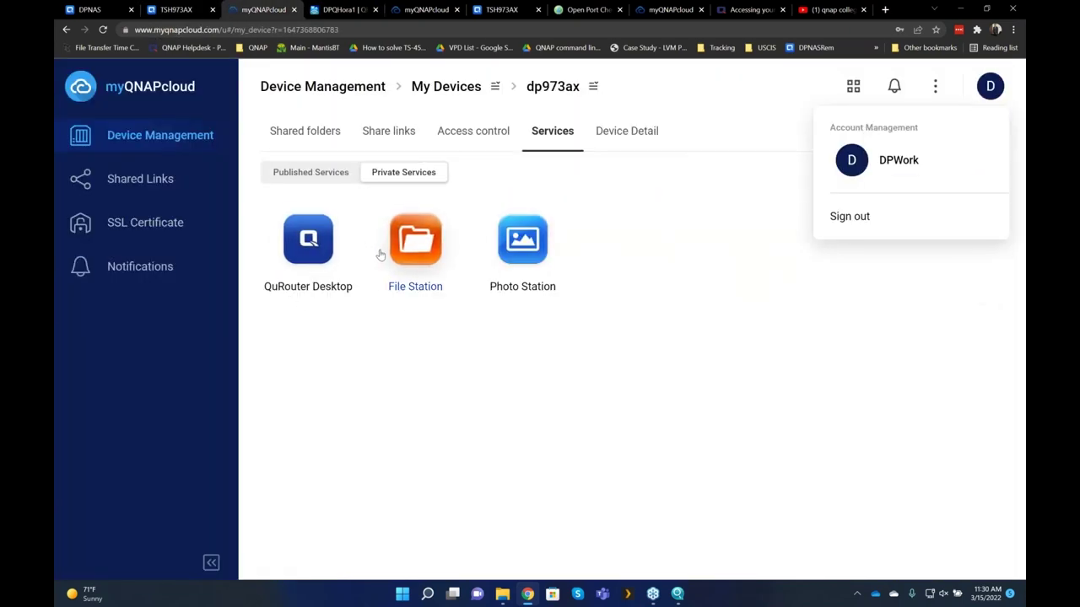